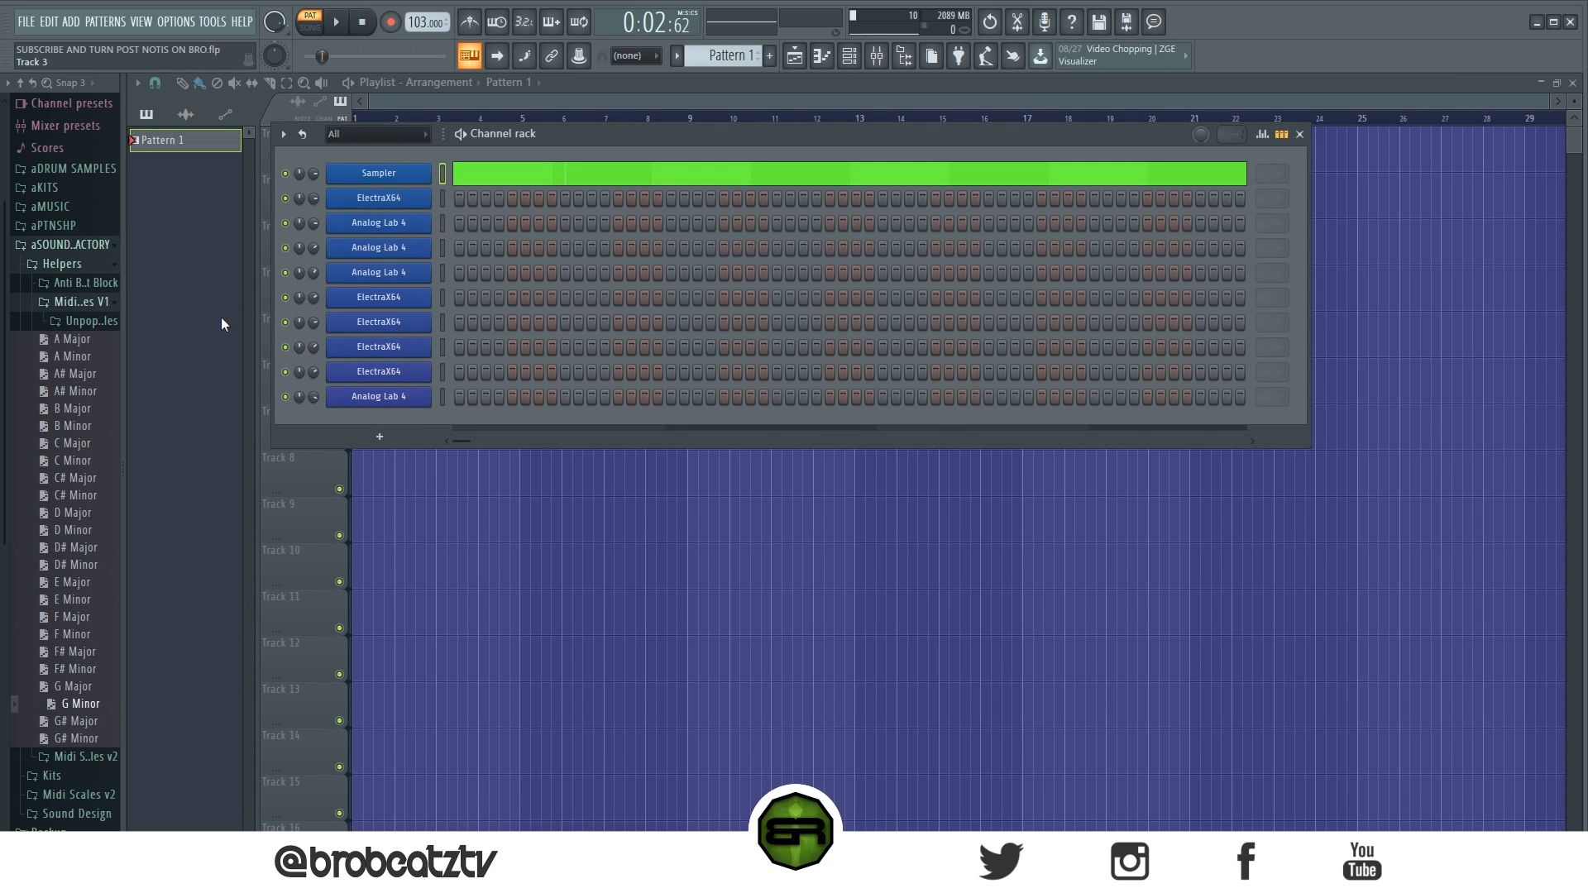
Rename the Sampler channel to G Min and collapse the aSOUND FACTORY folder in the browser
right_click(378, 173)
left_click(468, 196)
type("G")
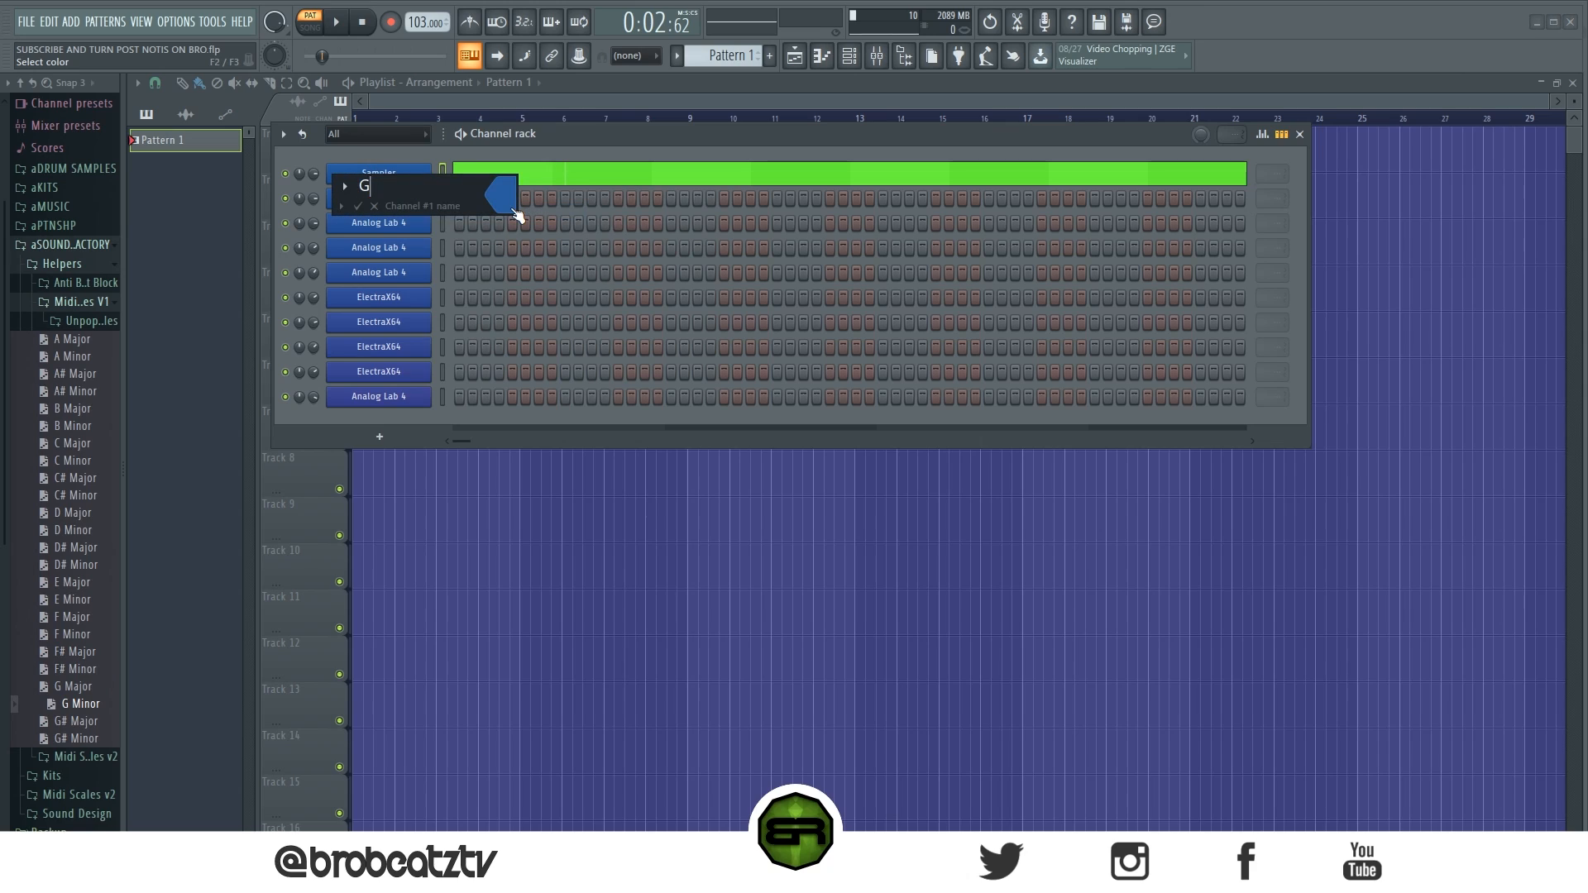
key("Return")
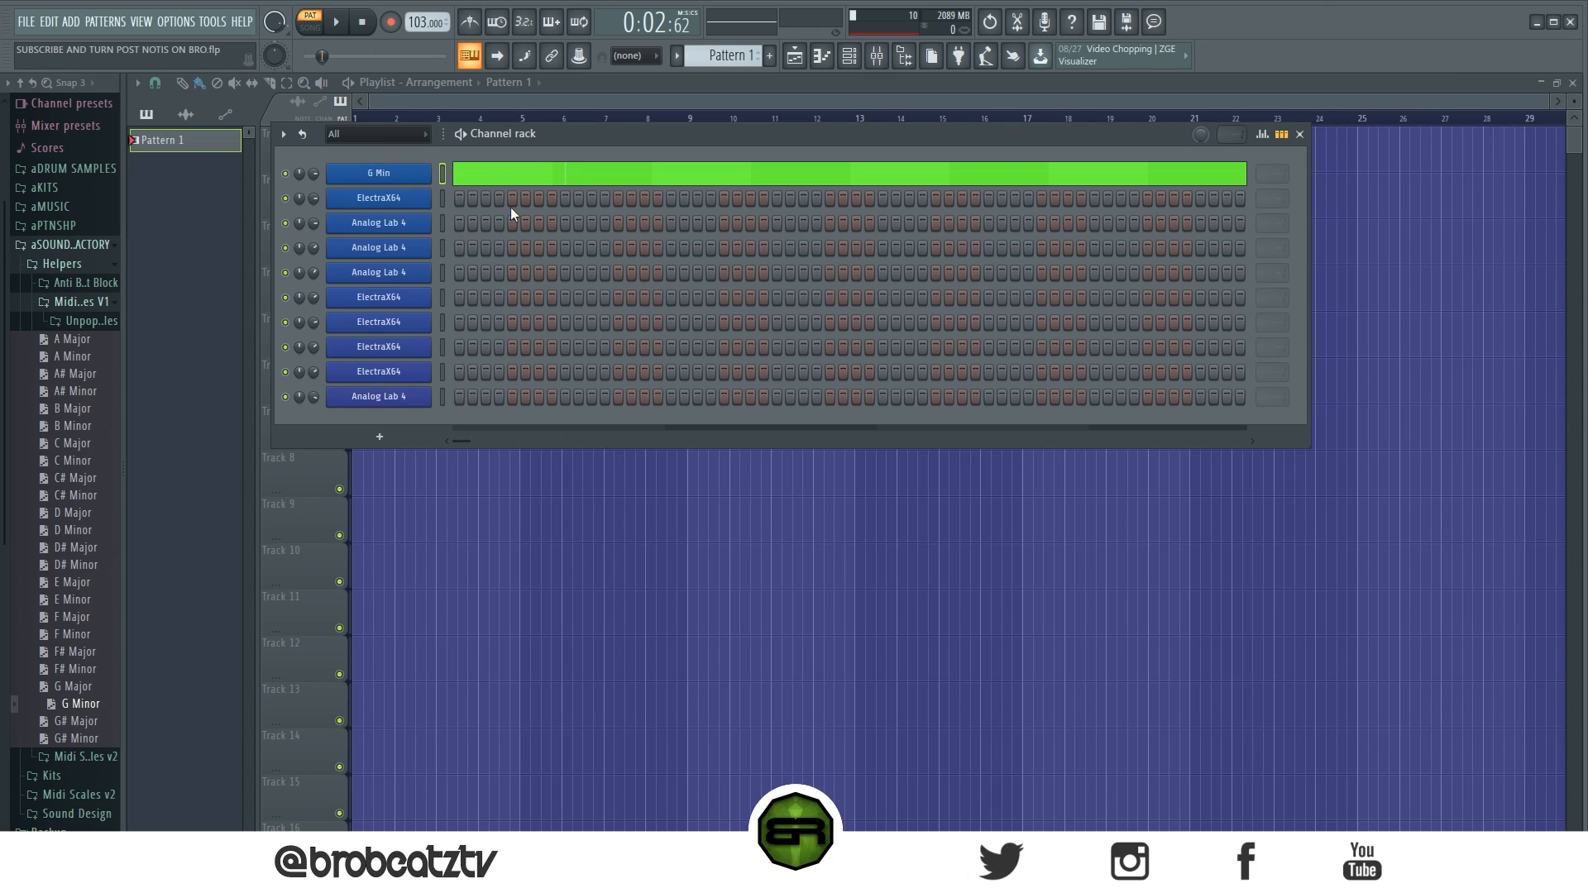
left_click(51, 246)
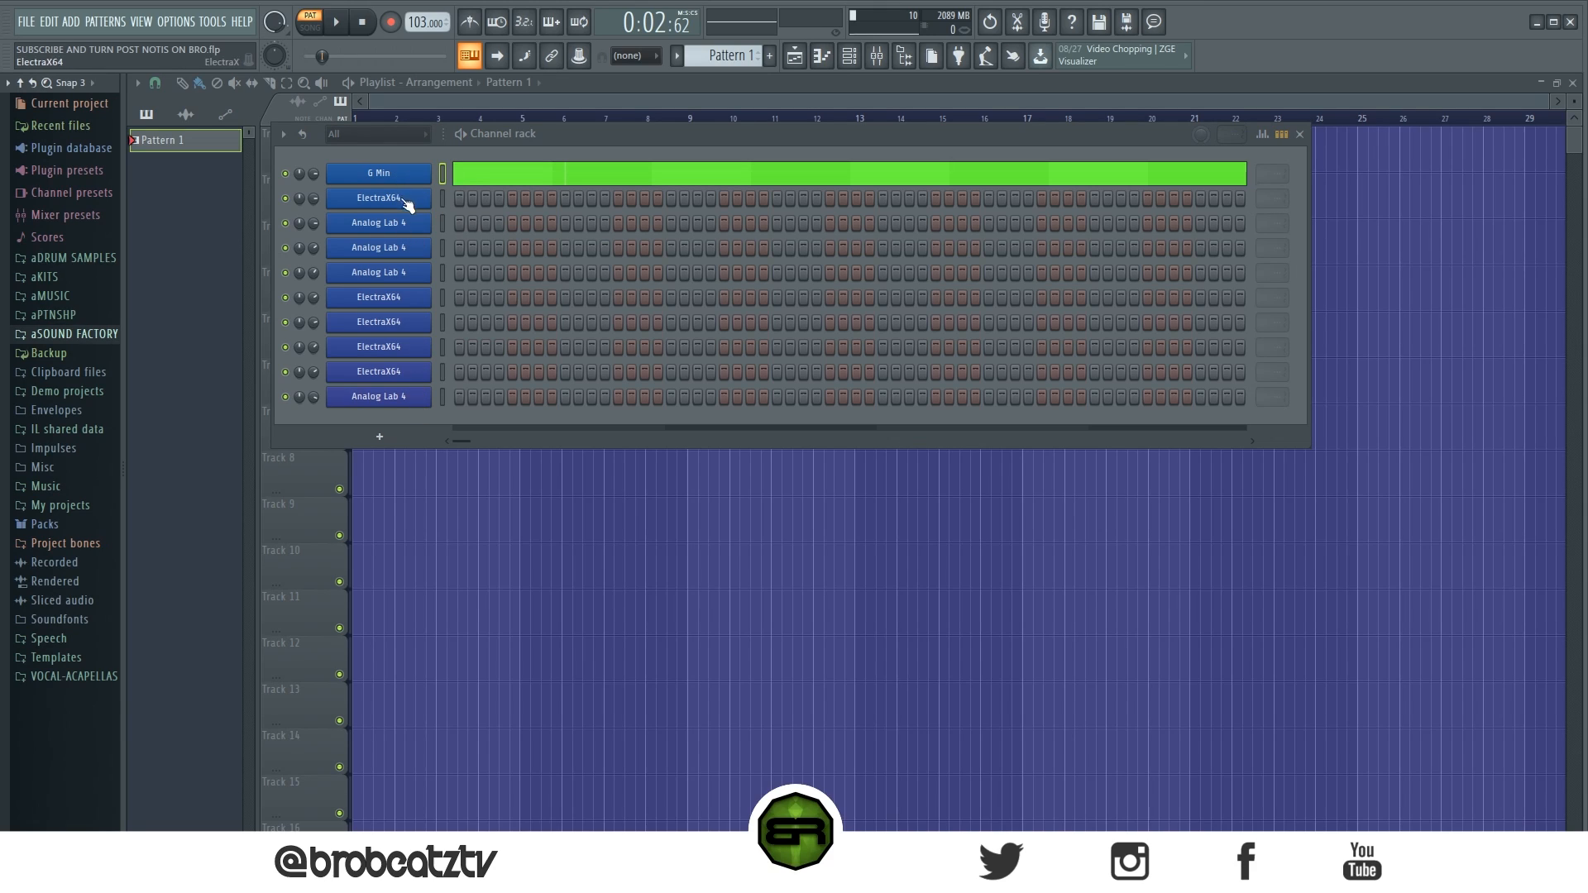
Examine the presets loaded in the first ElectraX64 channel and the three Analog Lab 4 channels below it, closing each instrument
left_click(407, 200)
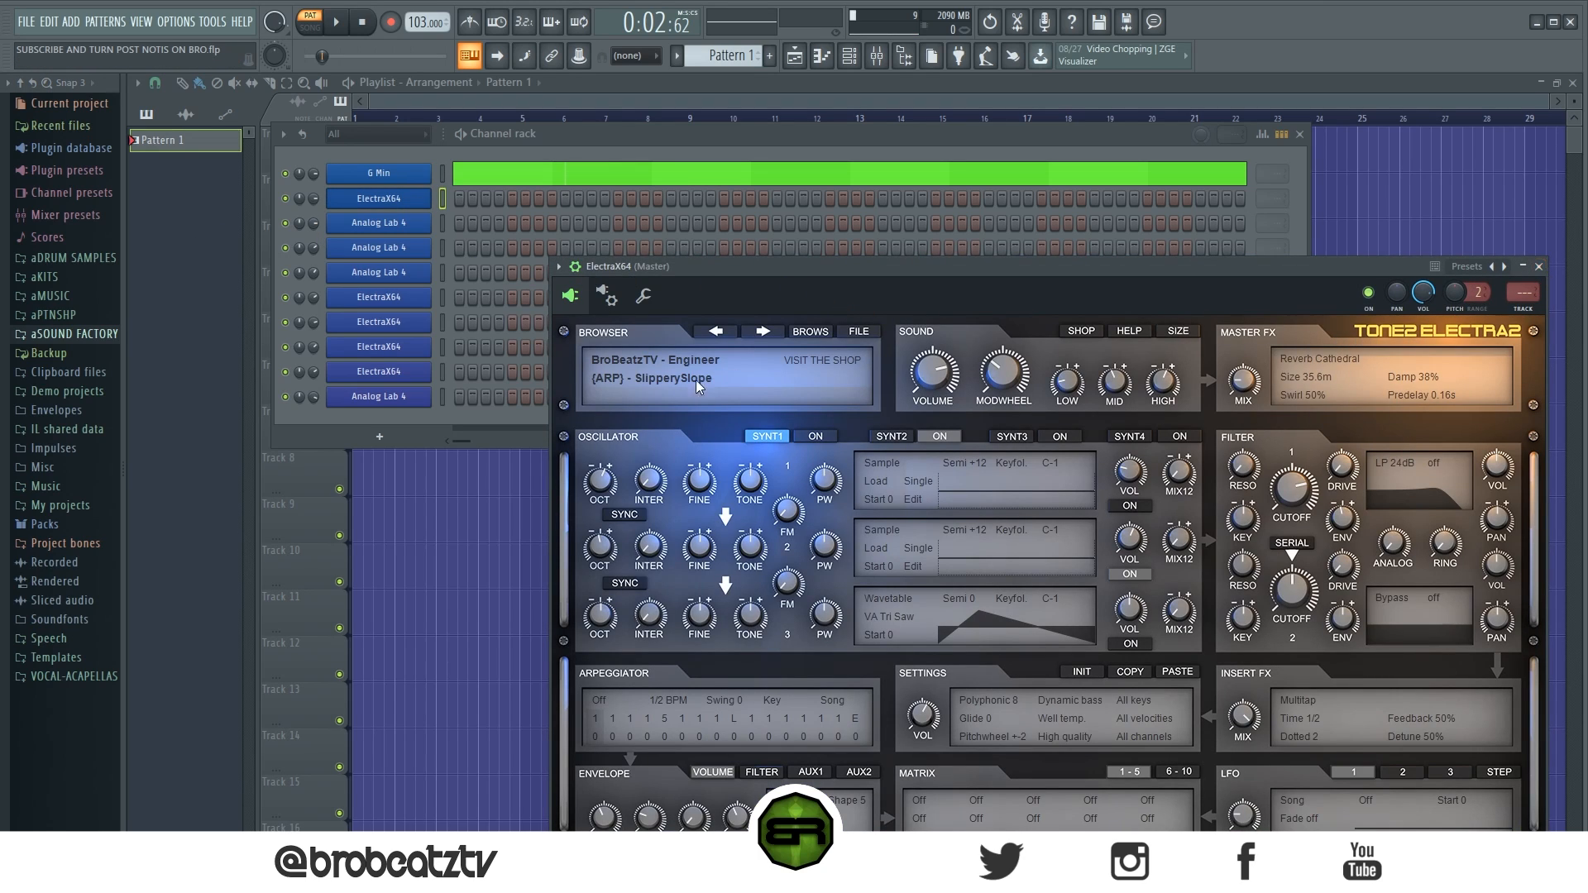
left_click(1539, 267)
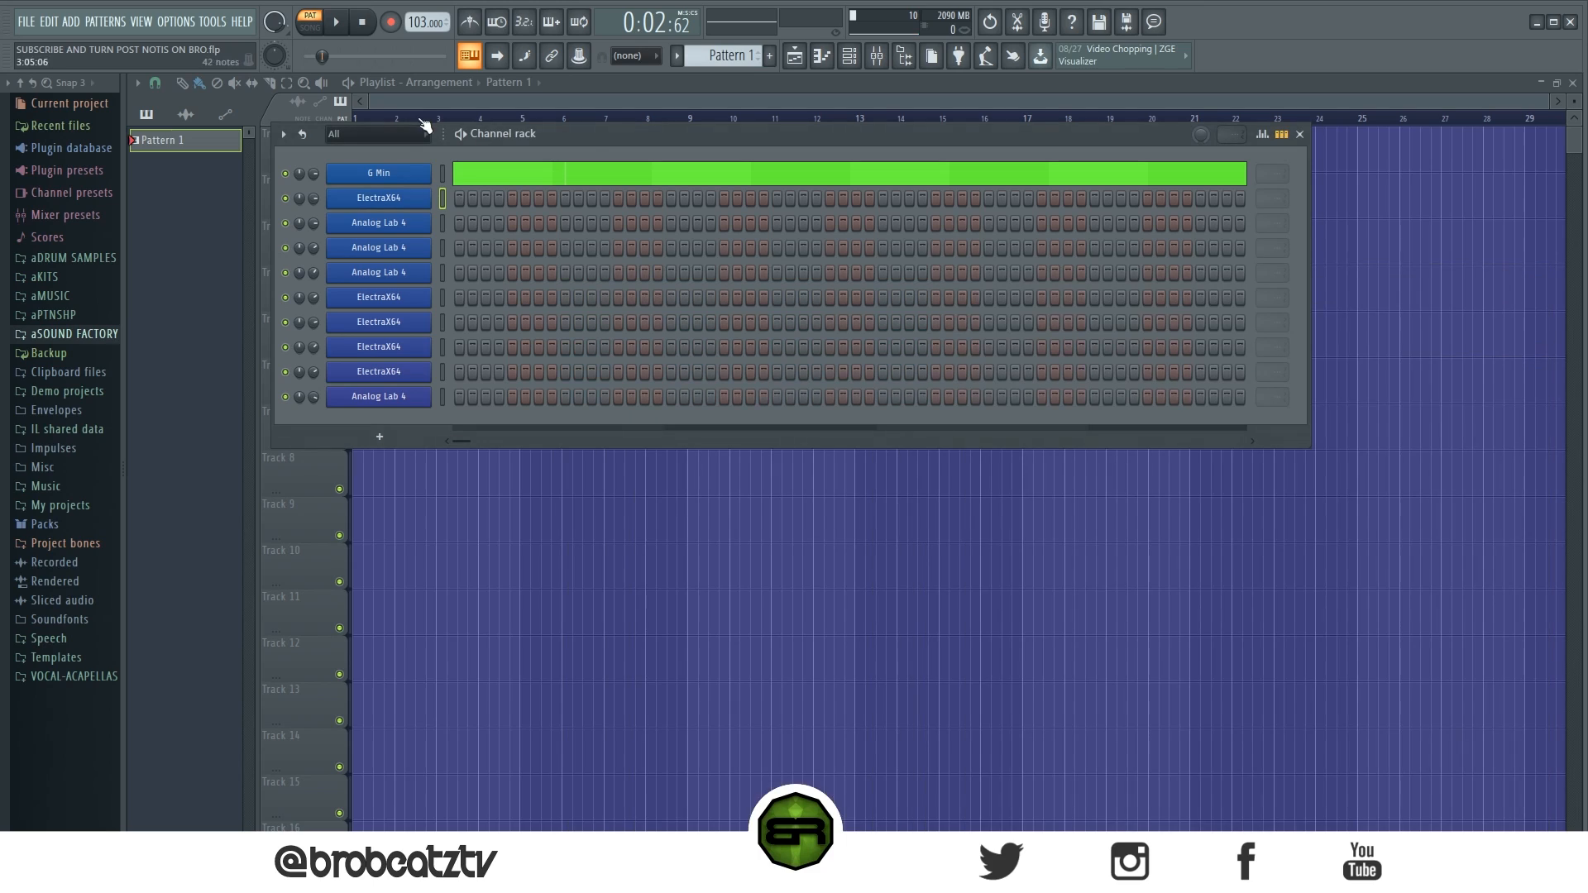
left_click(406, 229)
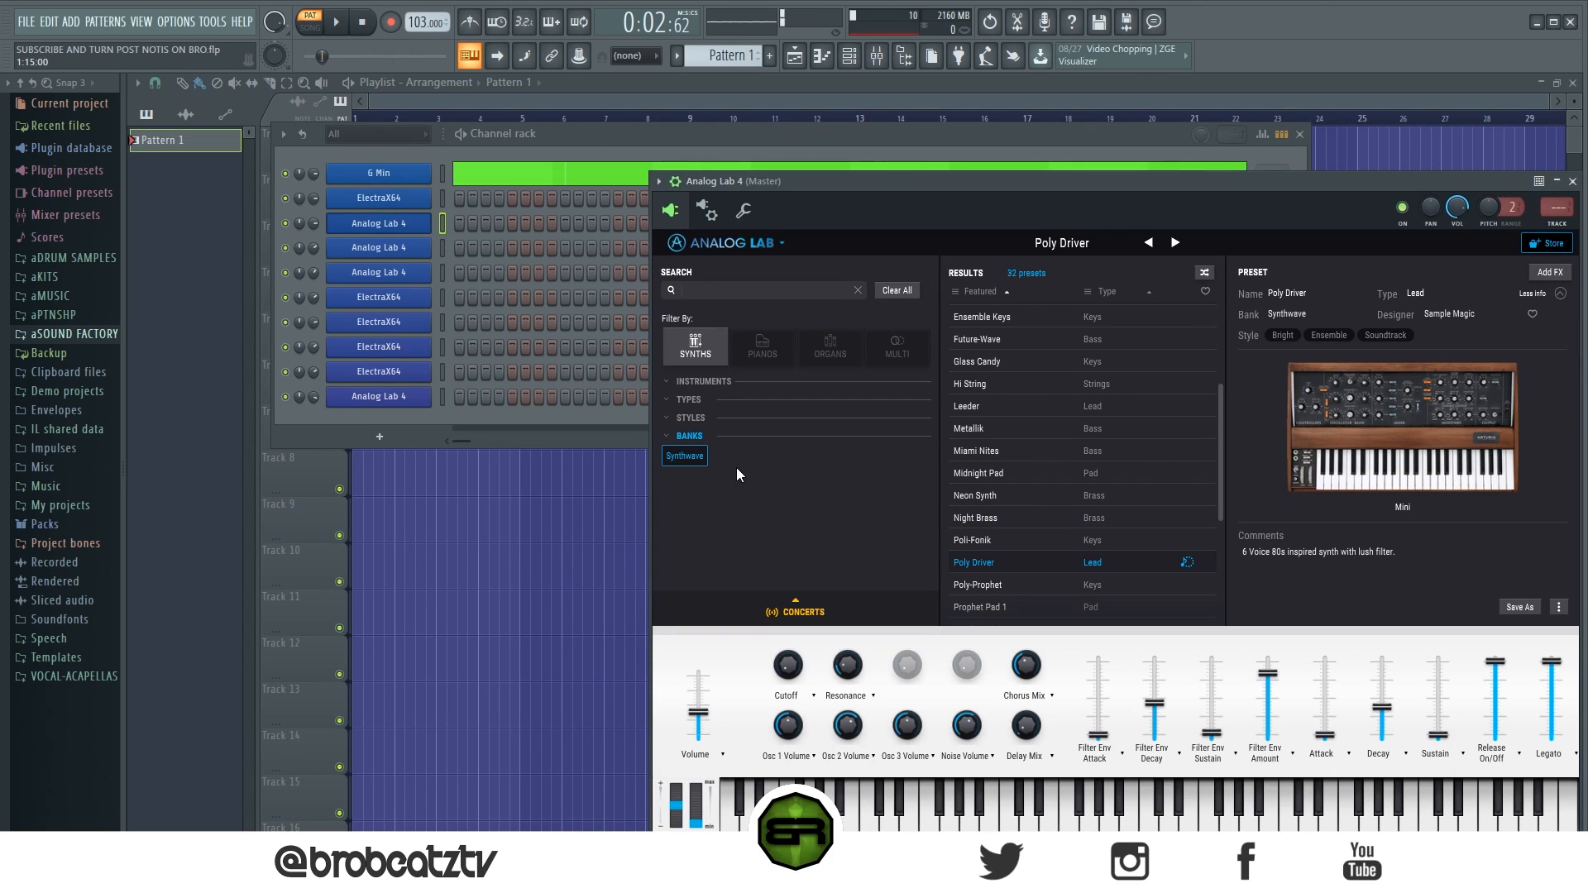
left_click(1082, 826)
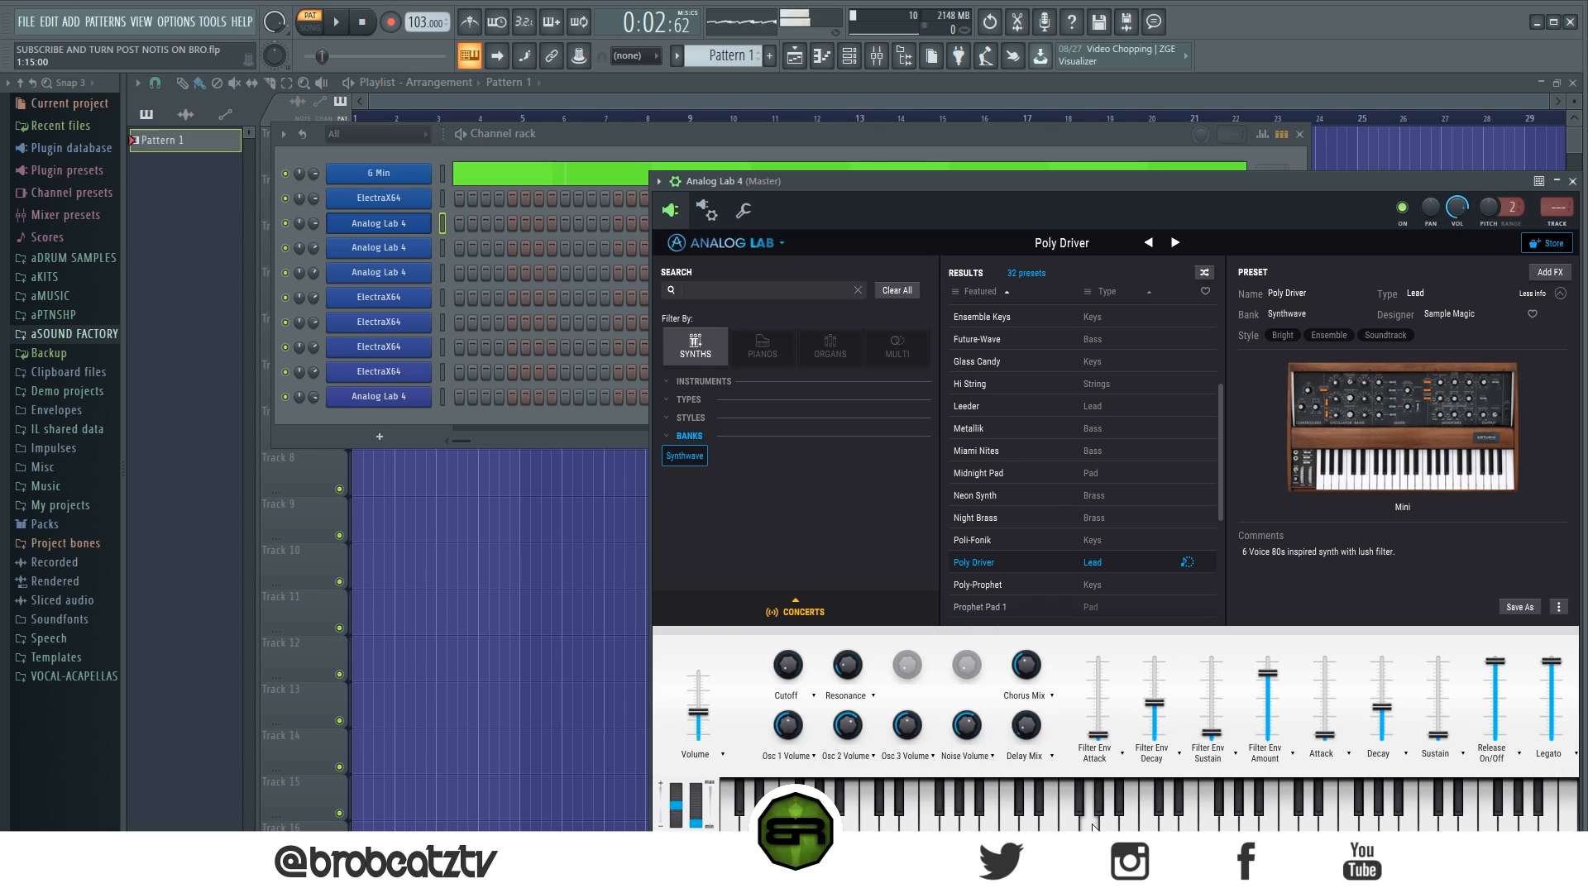
left_click(1572, 182)
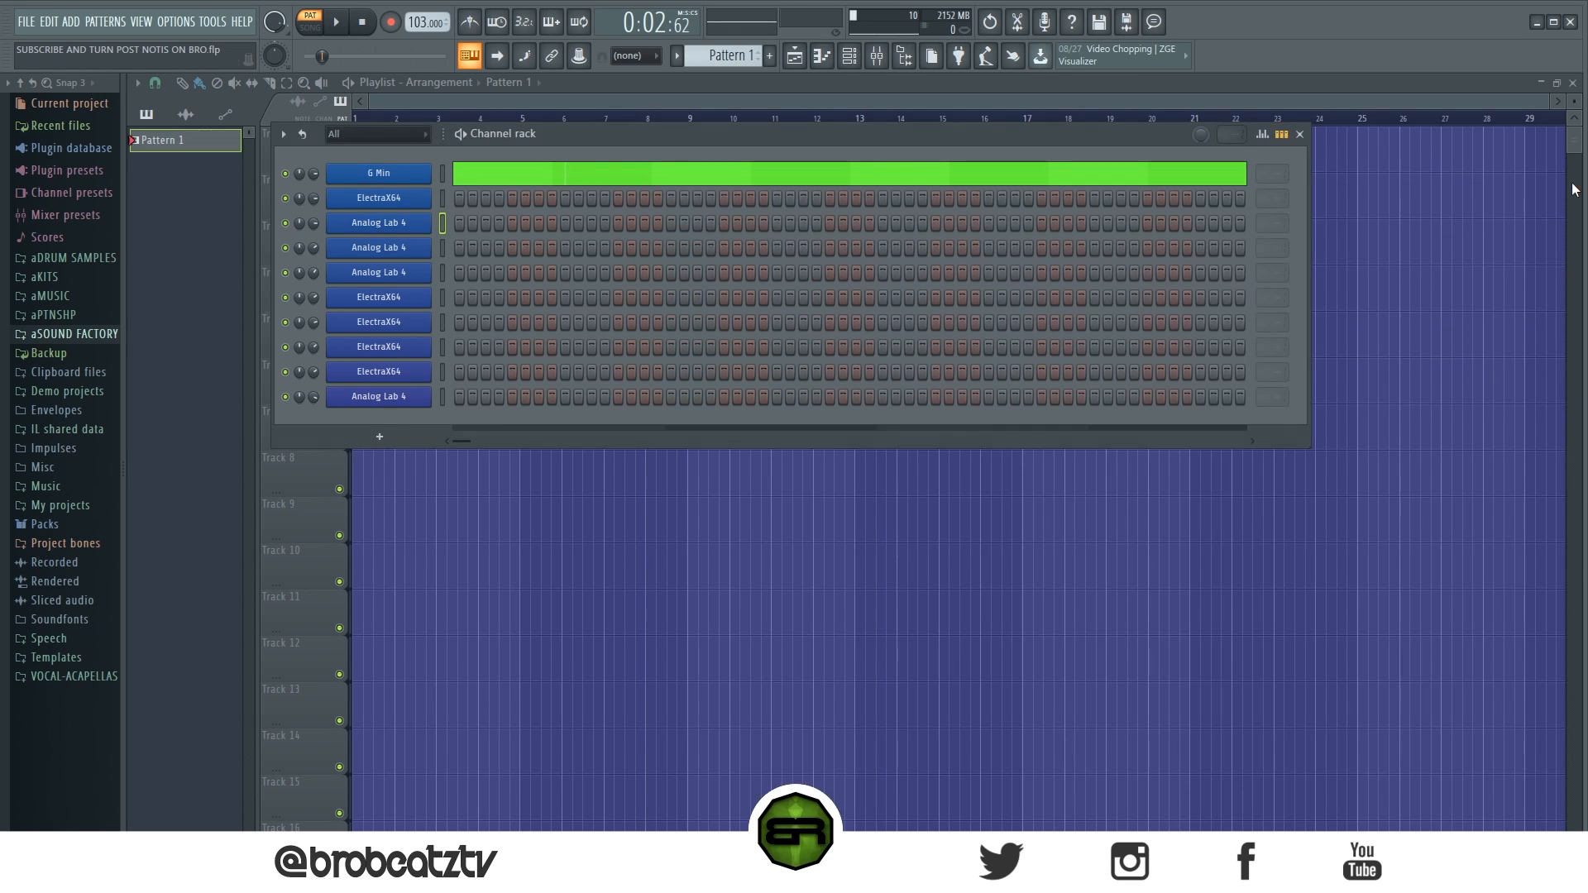
left_click(414, 248)
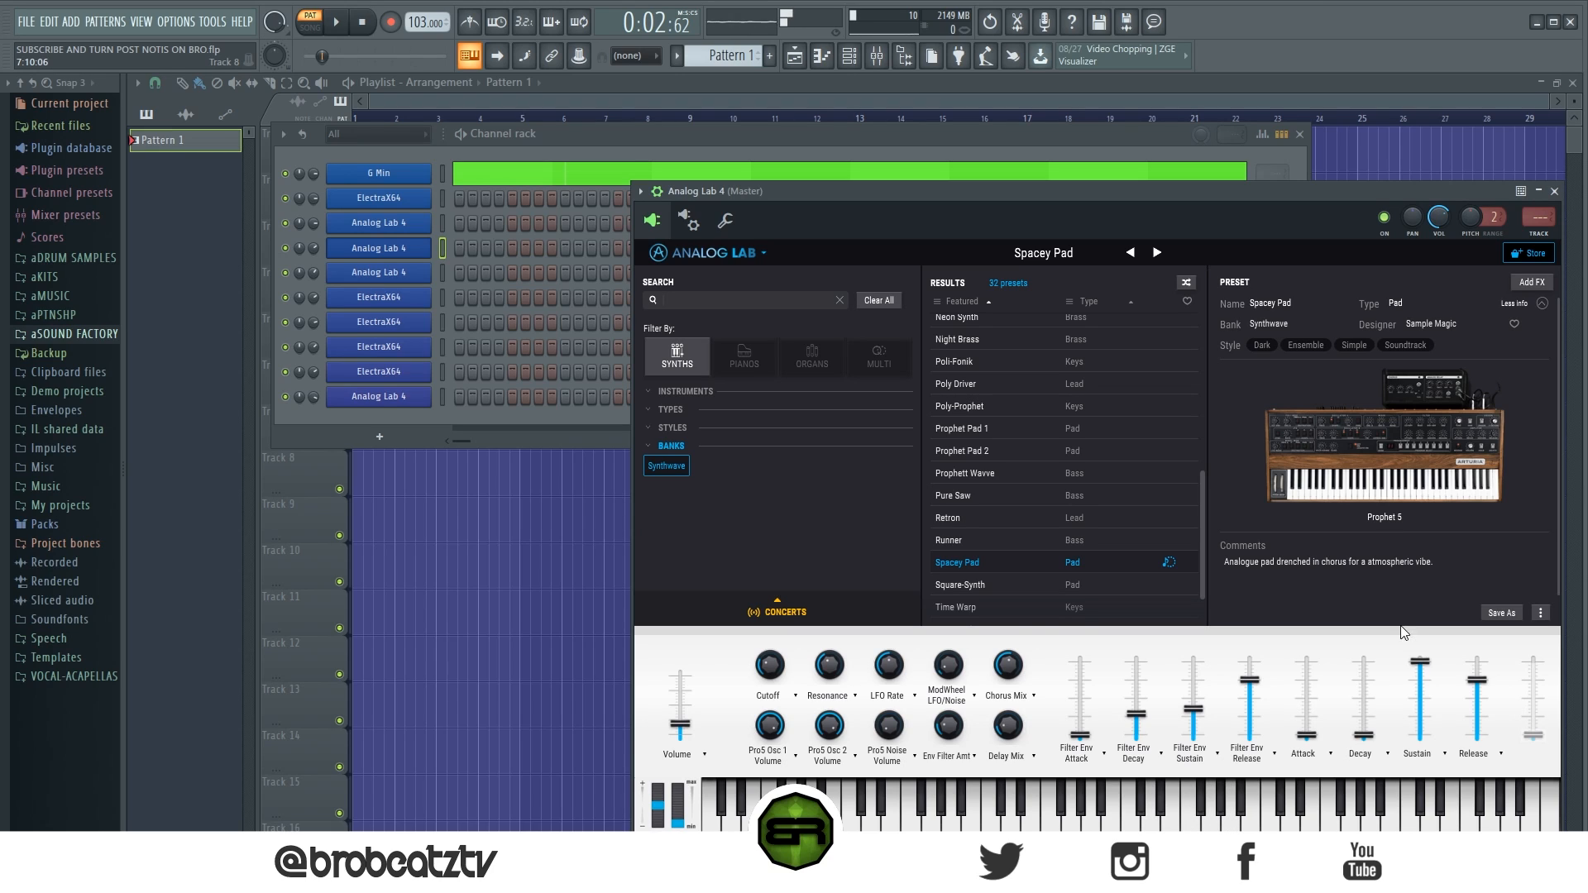
left_click(1553, 191)
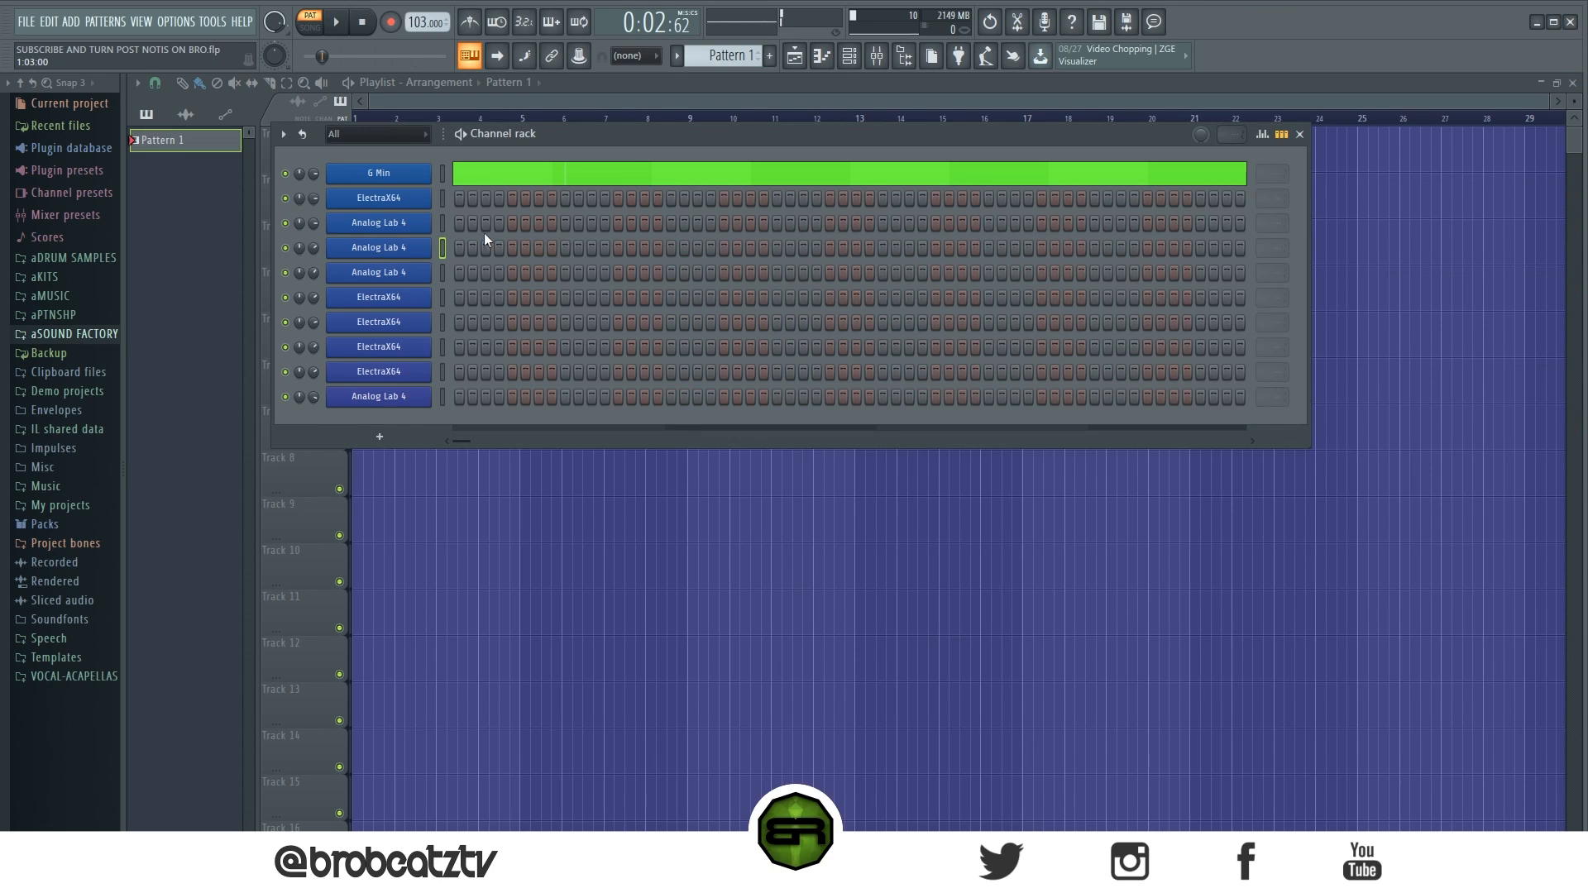
left_click(408, 279)
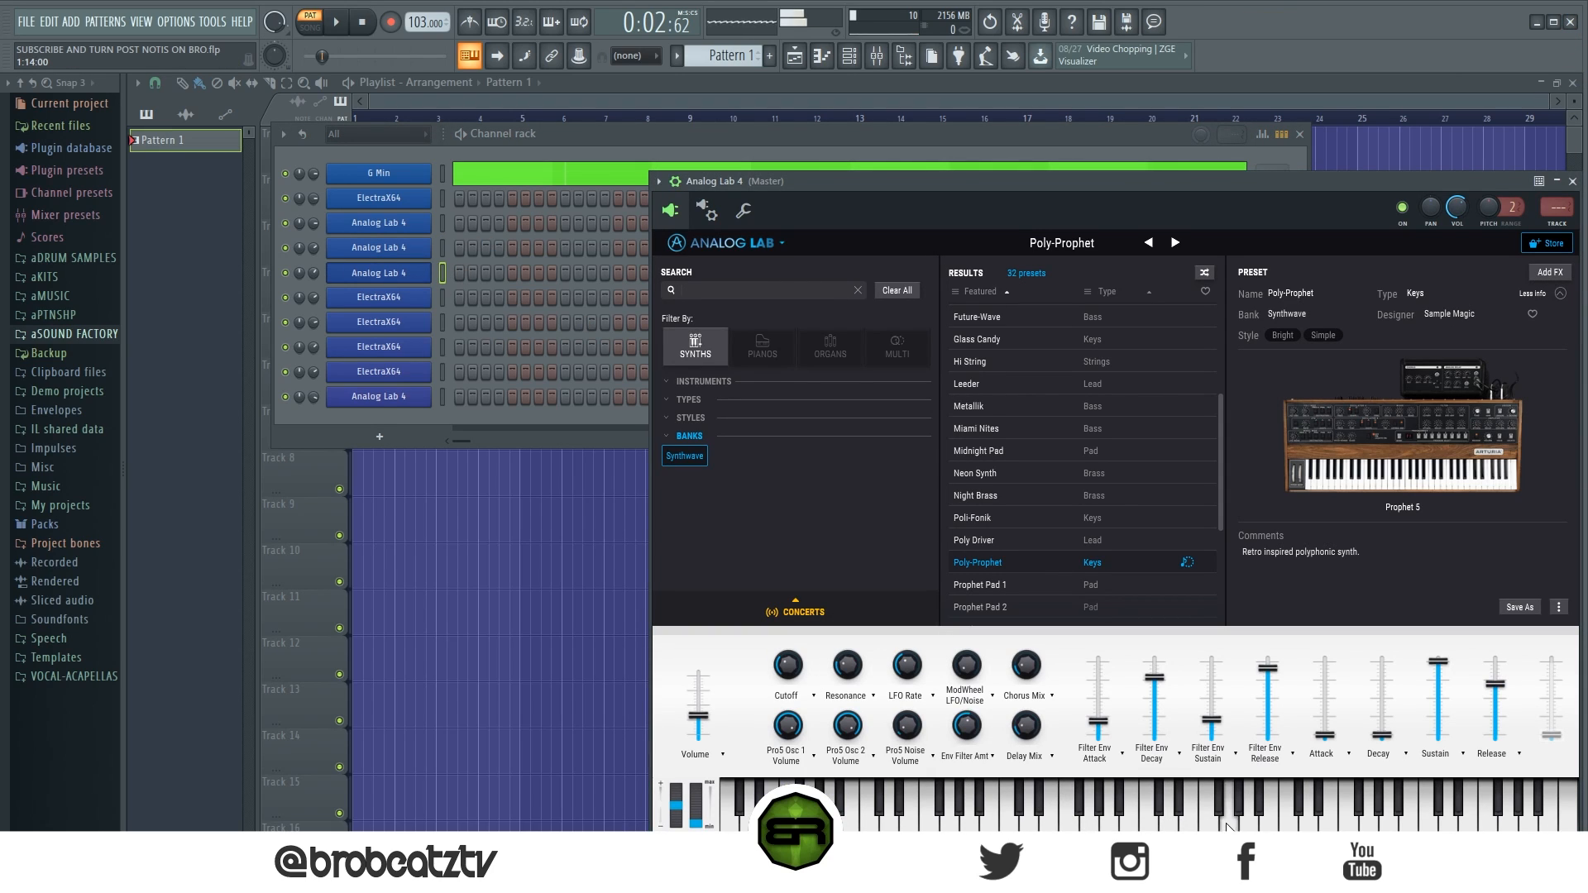
left_click(1572, 181)
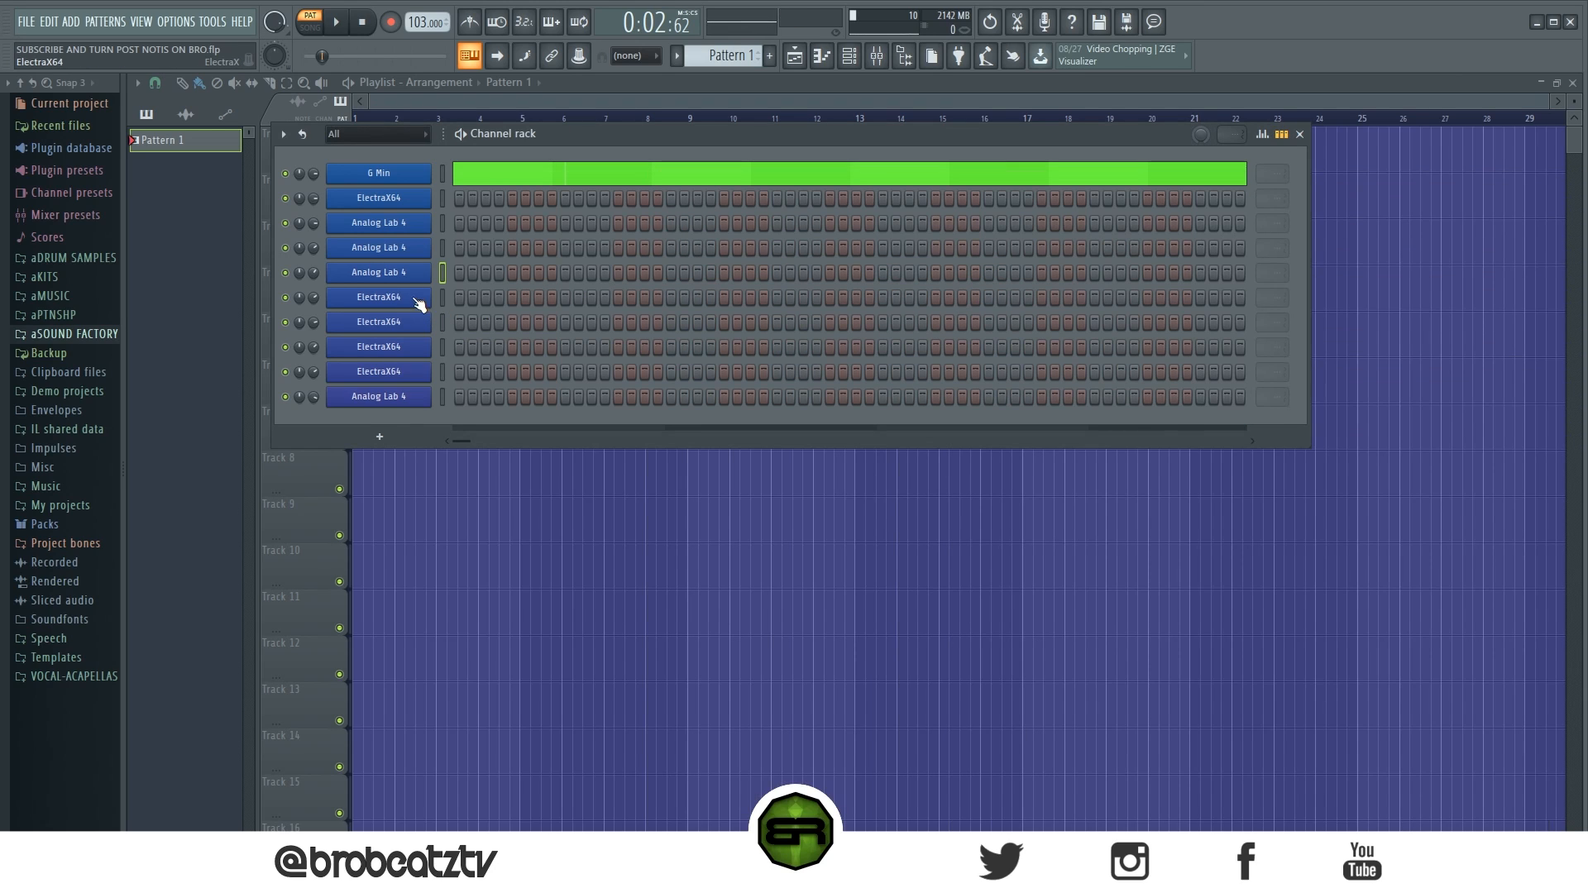
Examine the presets loaded in the remaining four ElectraX64 channels and the last Analog Lab 4 channel, closing each instrument
left_click(413, 299)
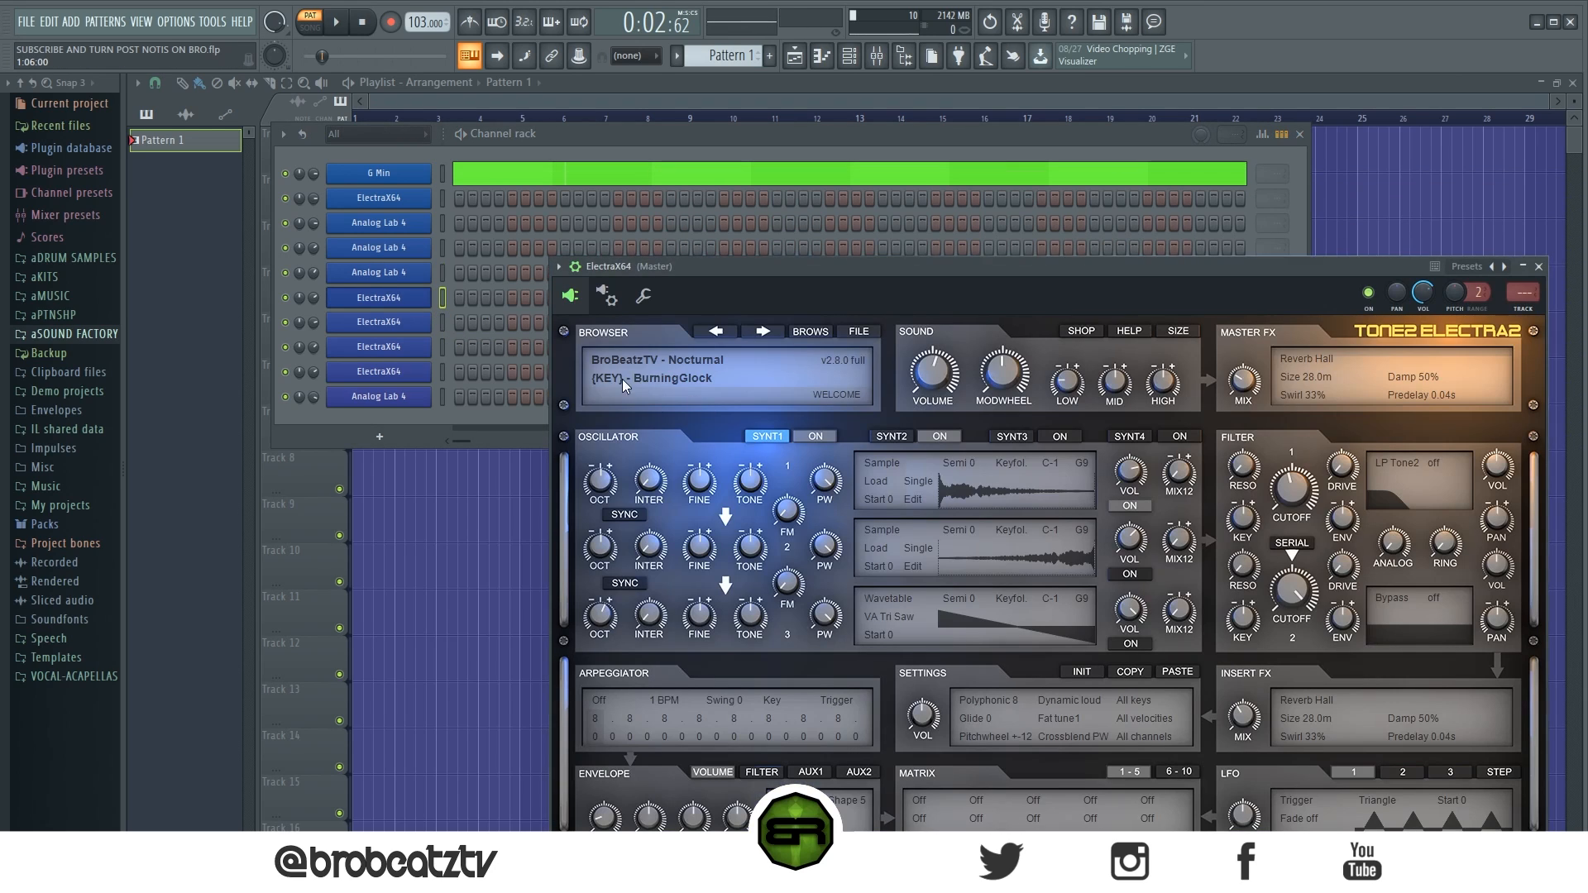
left_click(1539, 266)
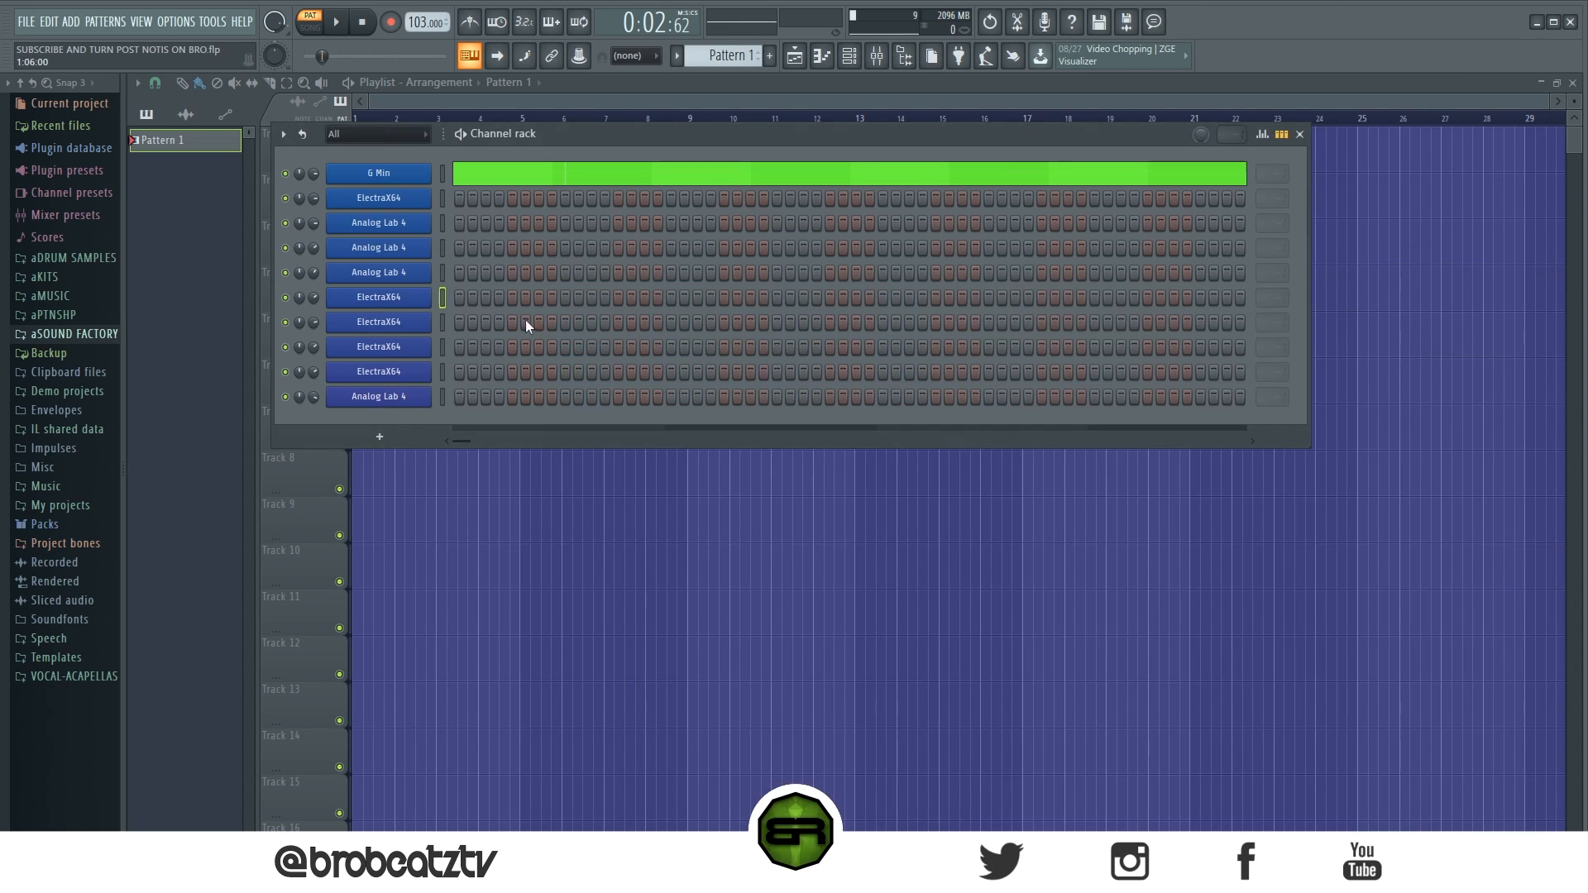
left_click(407, 322)
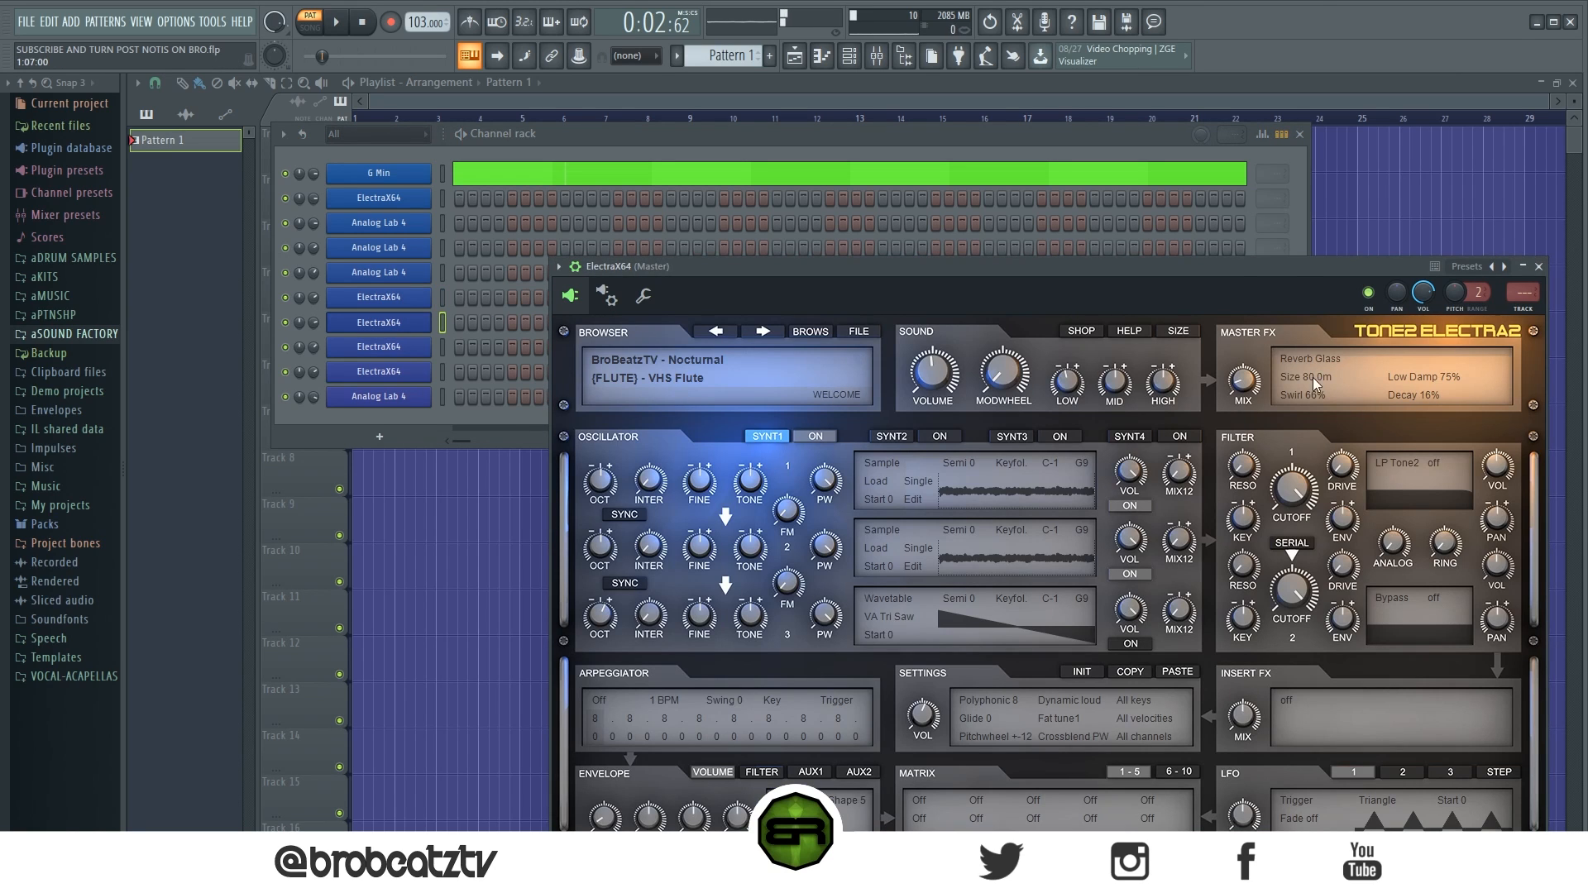
left_click(1539, 267)
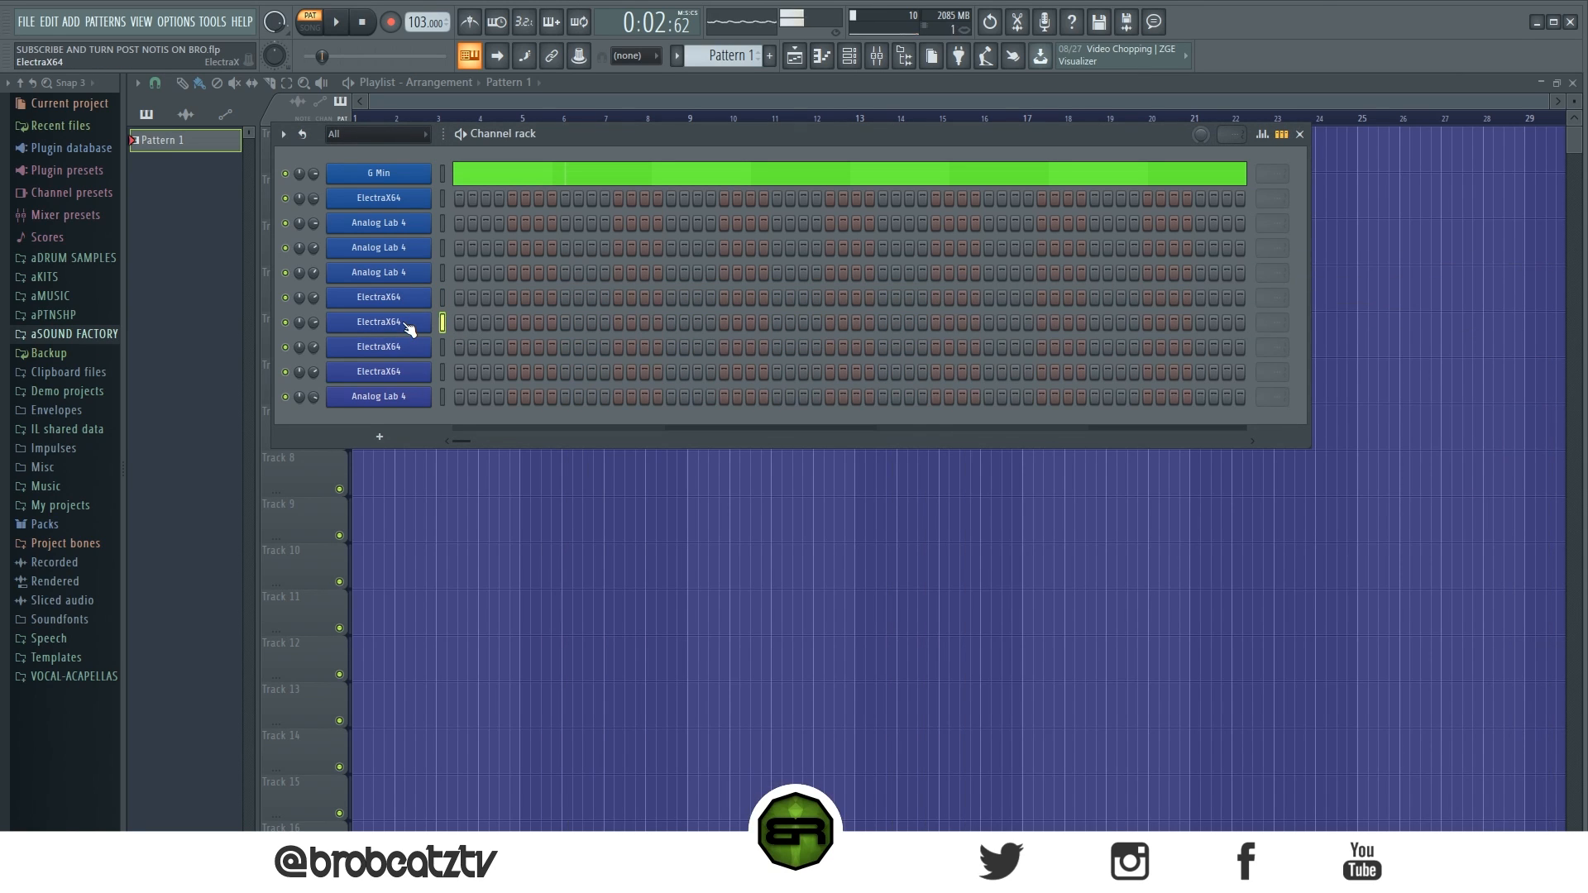
left_click(403, 351)
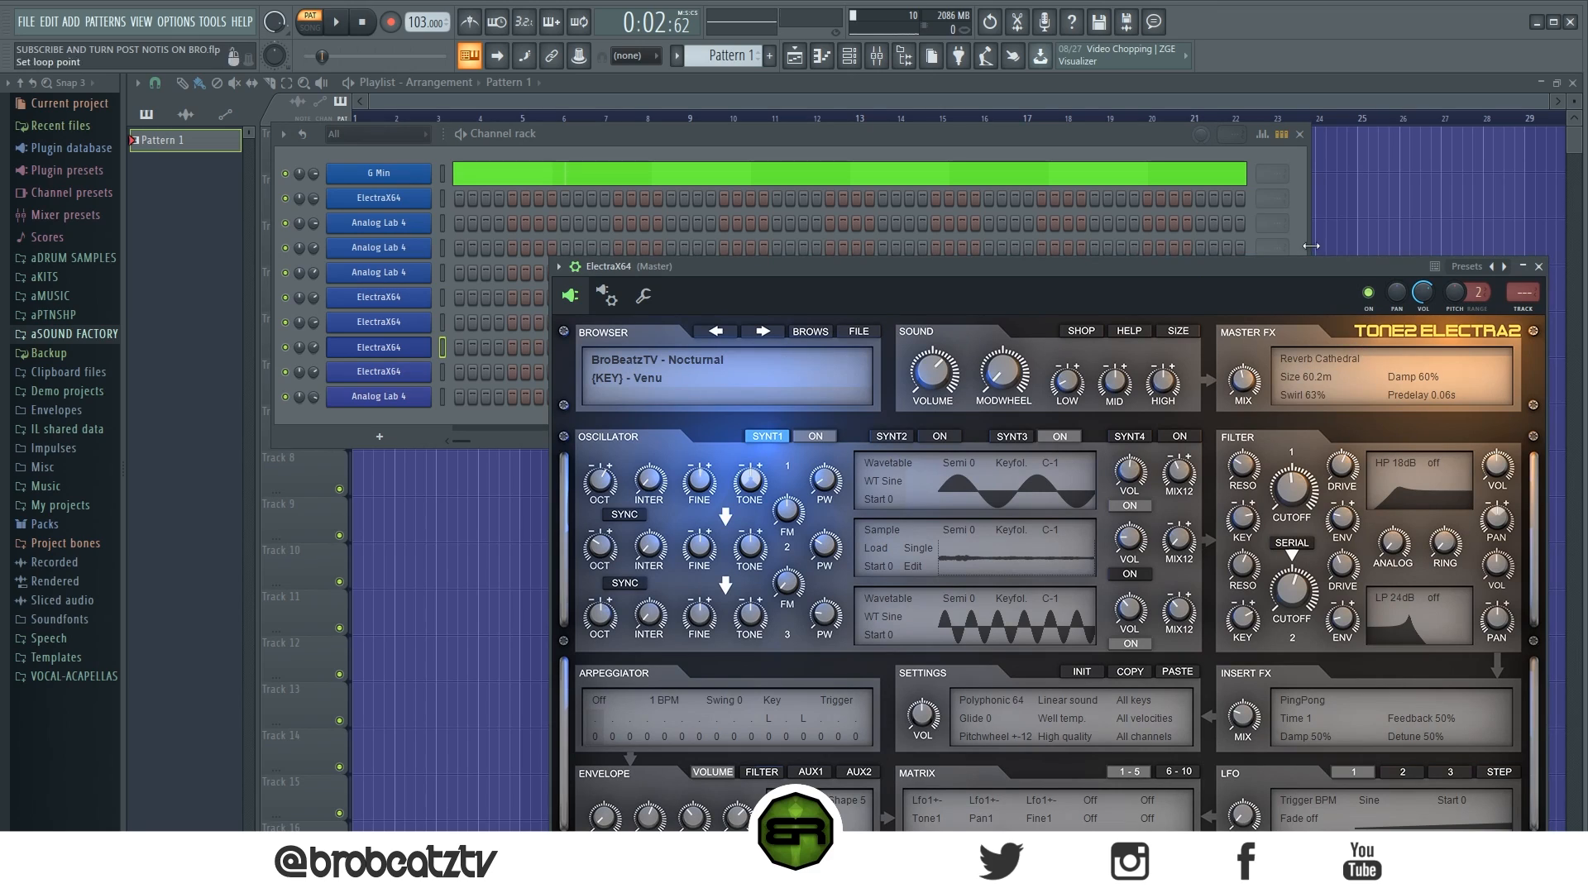
left_click(1539, 267)
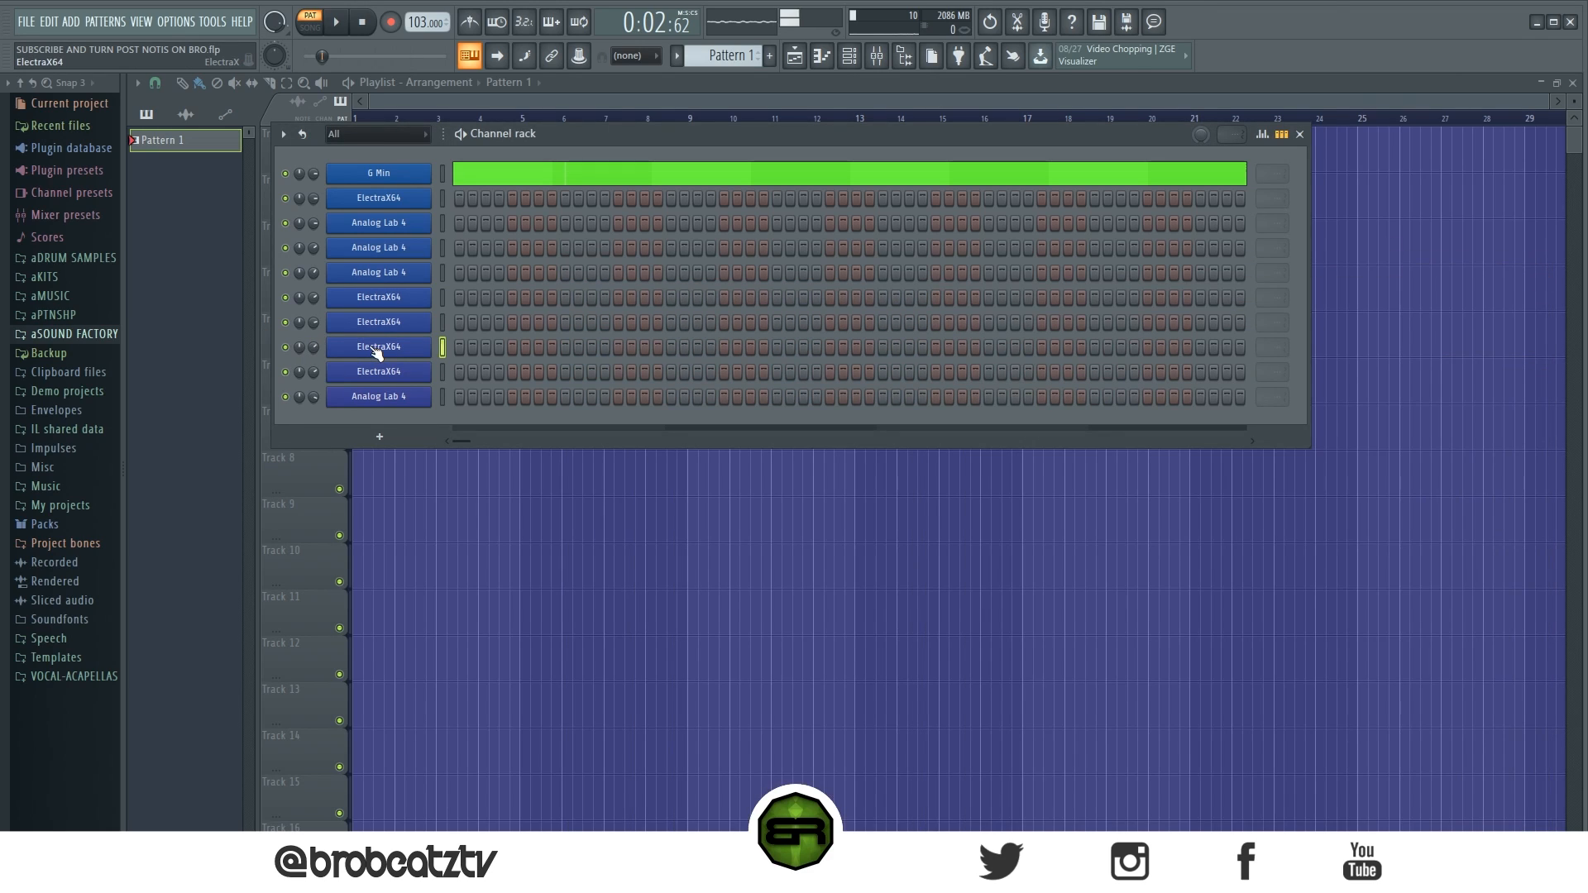
left_click(381, 373)
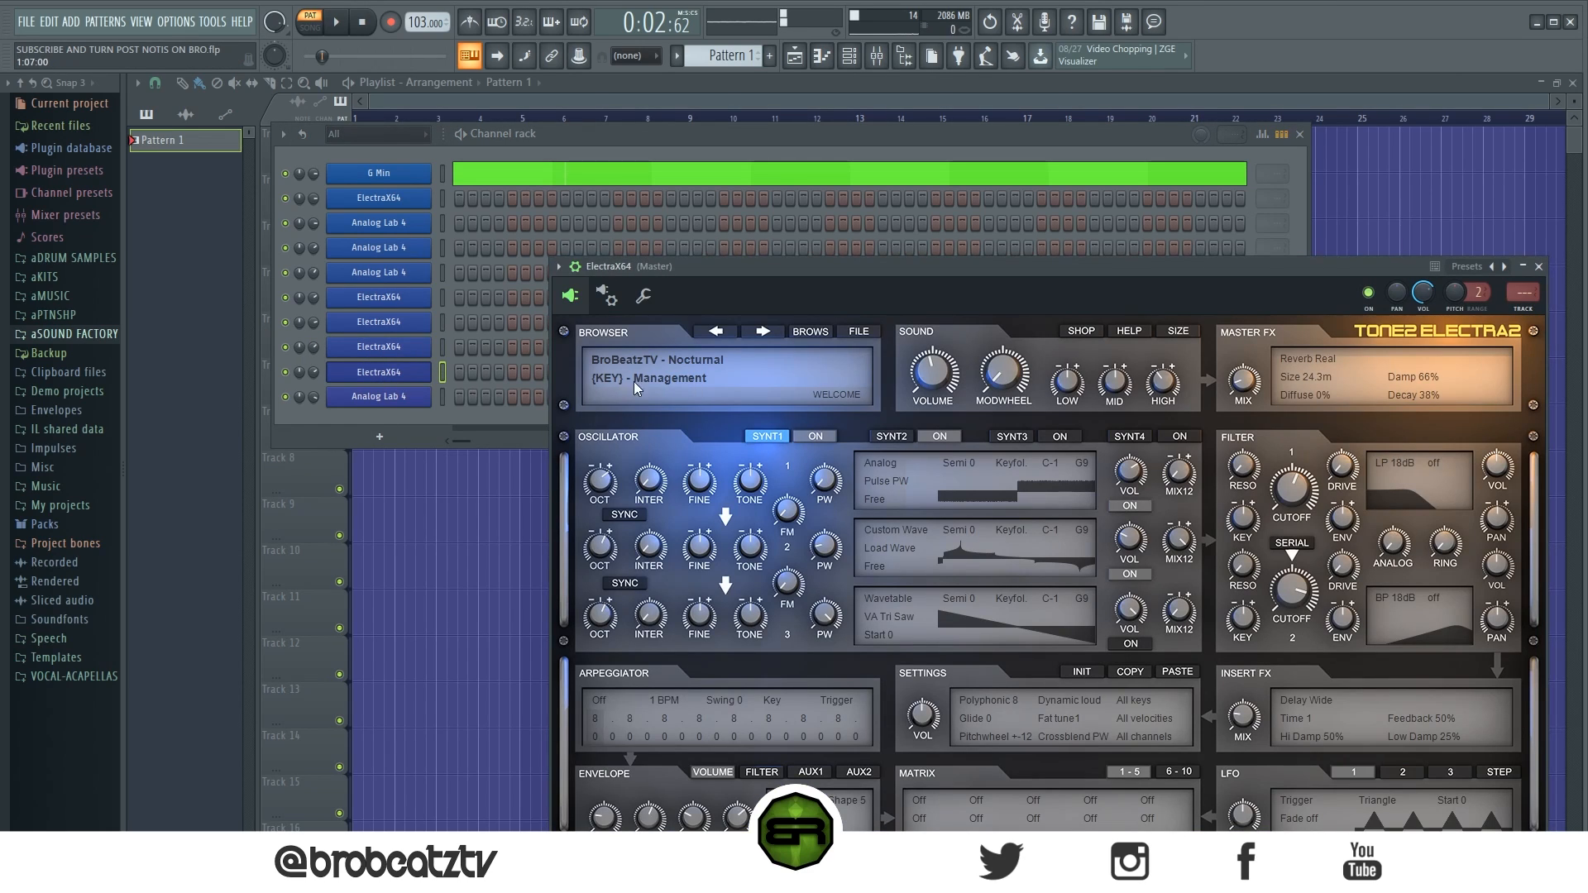
left_click(1539, 268)
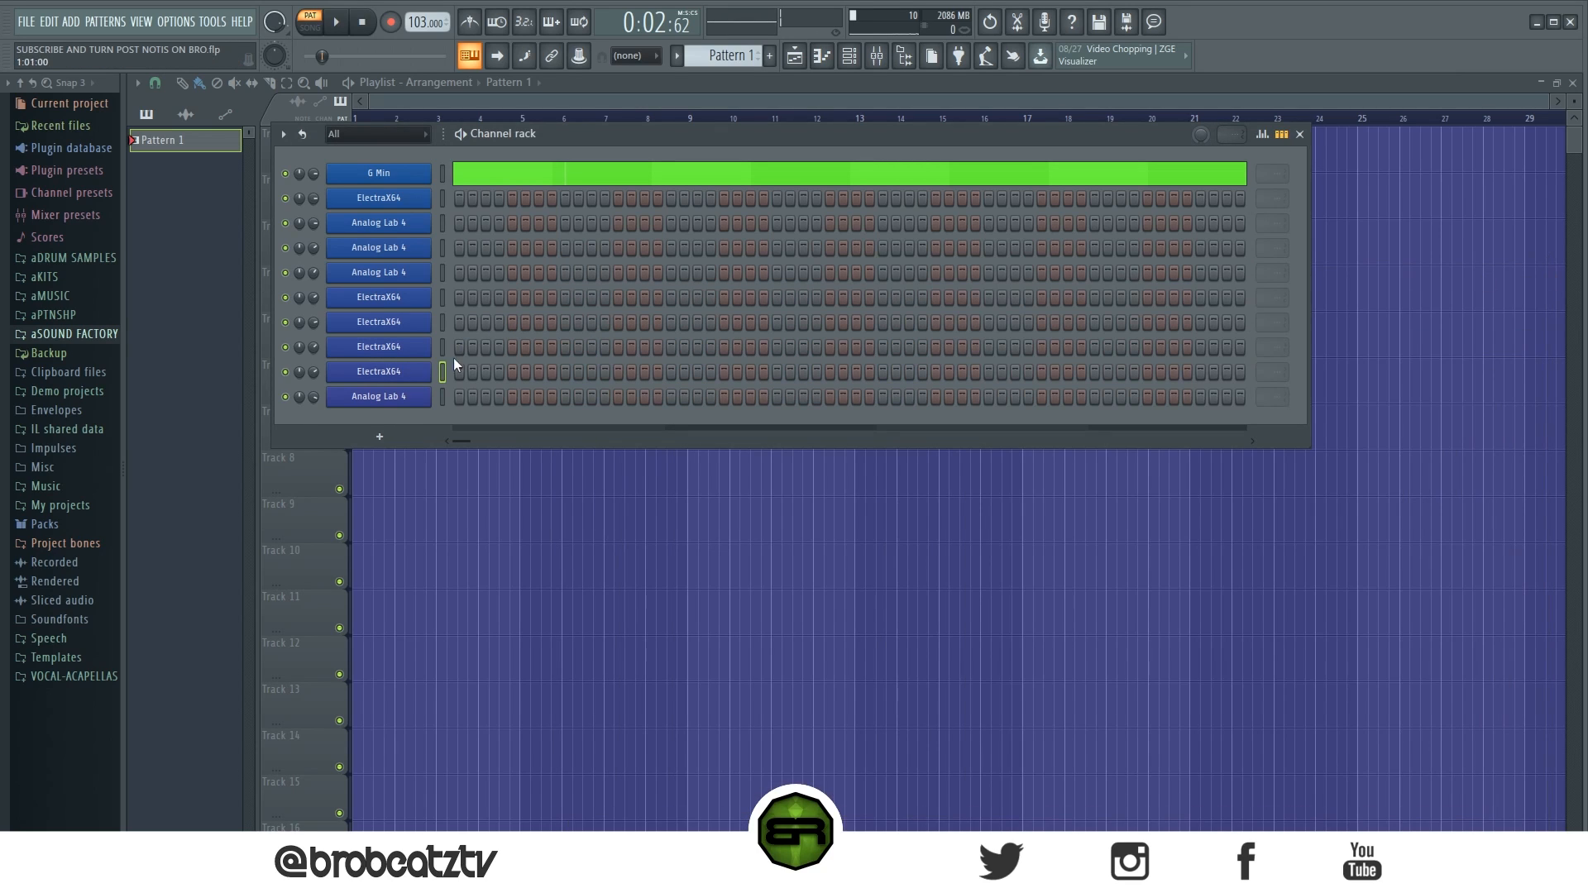
left_click(402, 397)
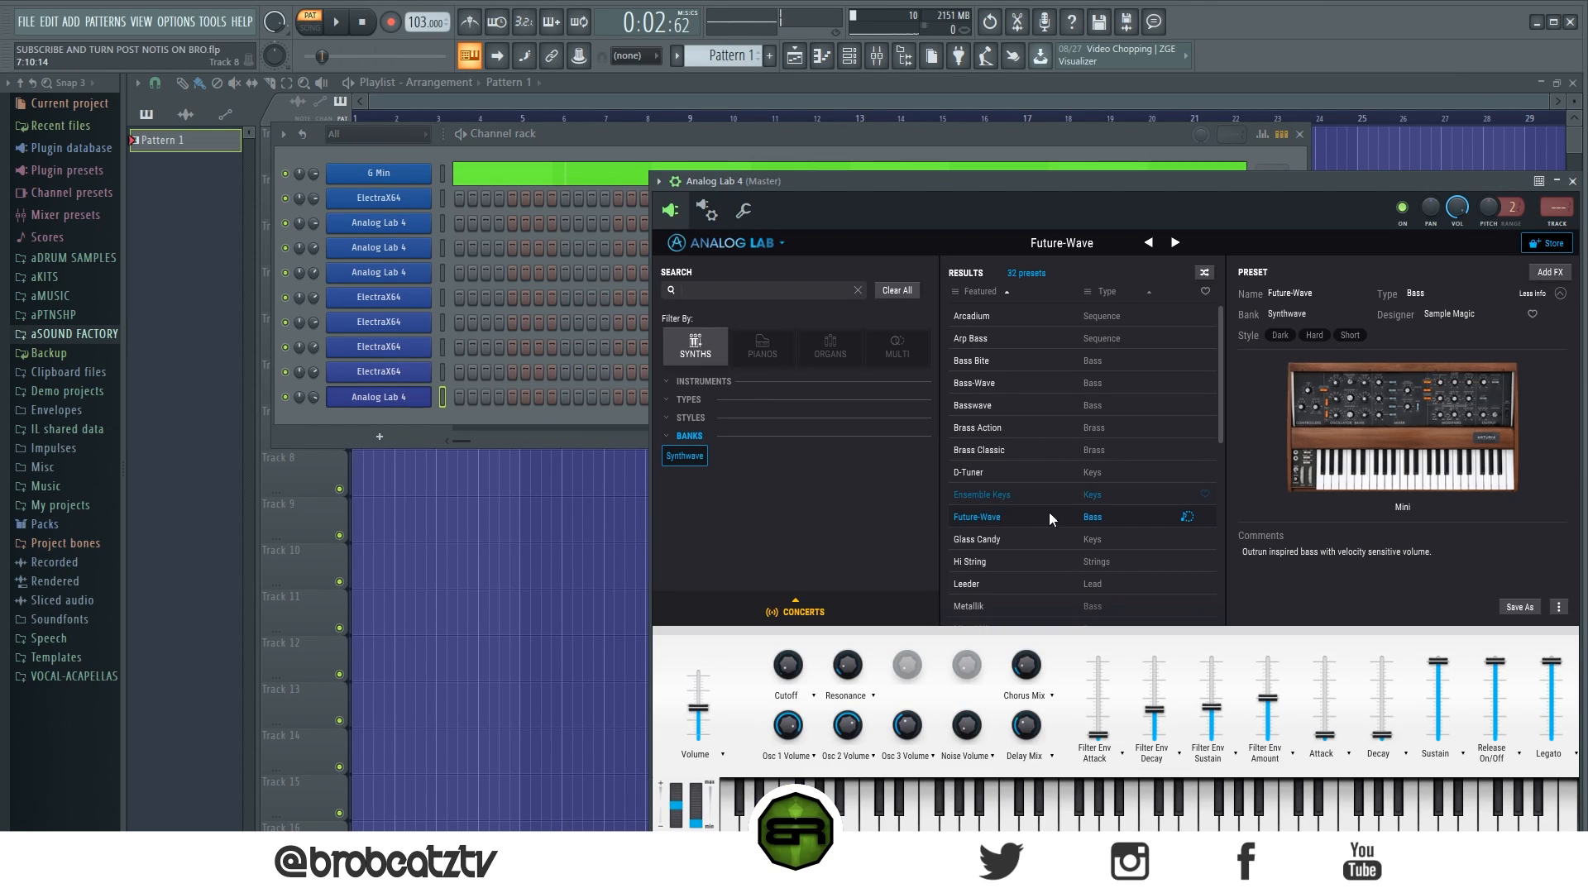
left_click(1572, 182)
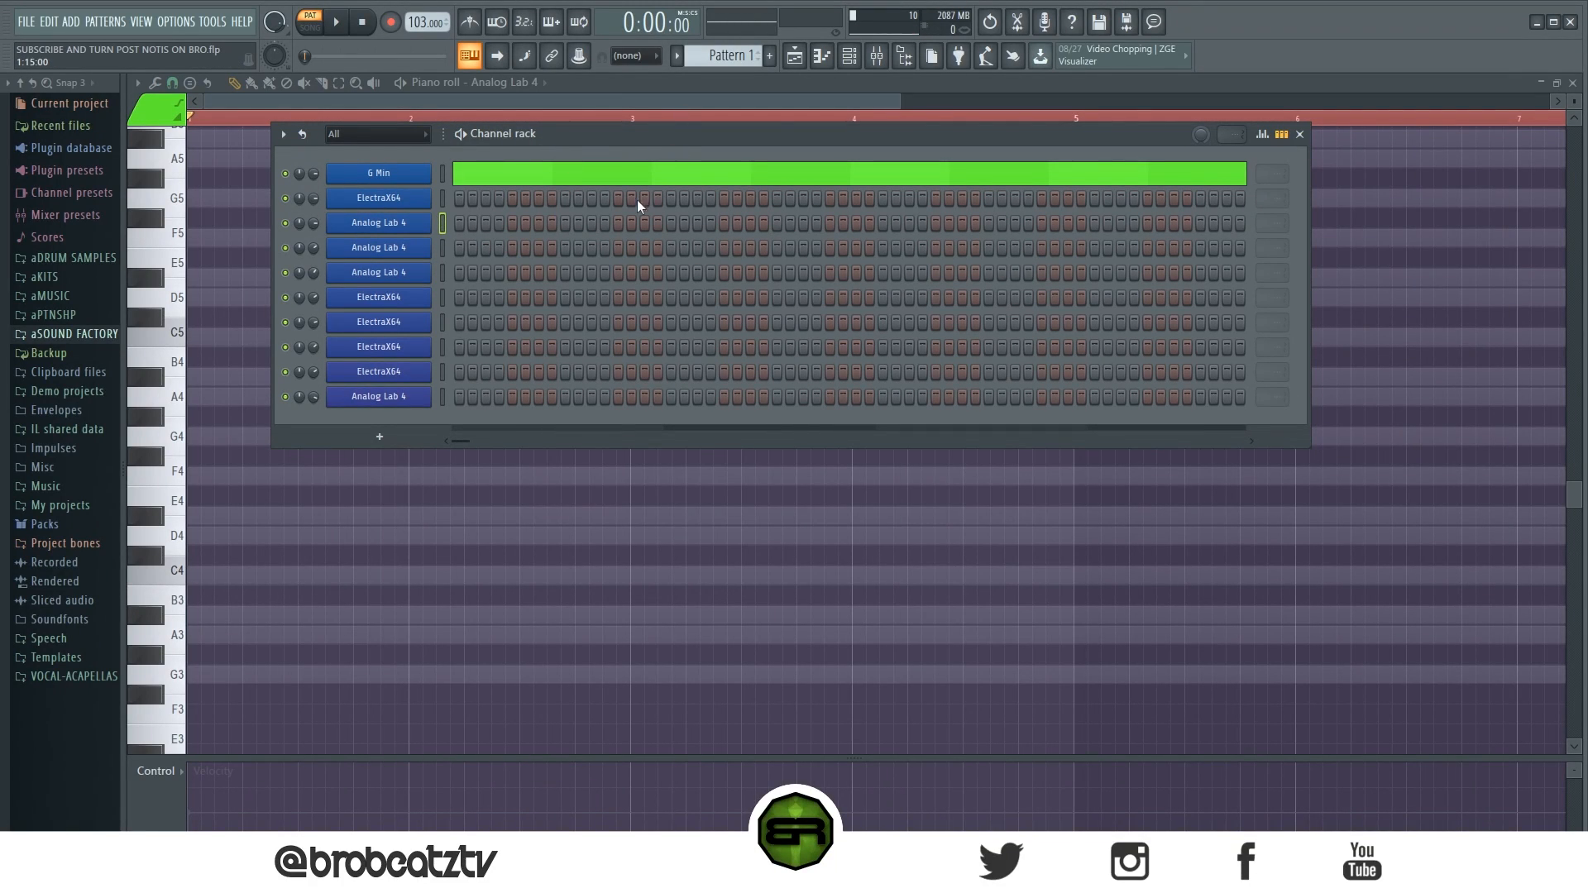
Hide the channel rack and draw a descending G4, F4 and D#4 melody from bar 1, with the D#4 held until about bar 3
key("F6")
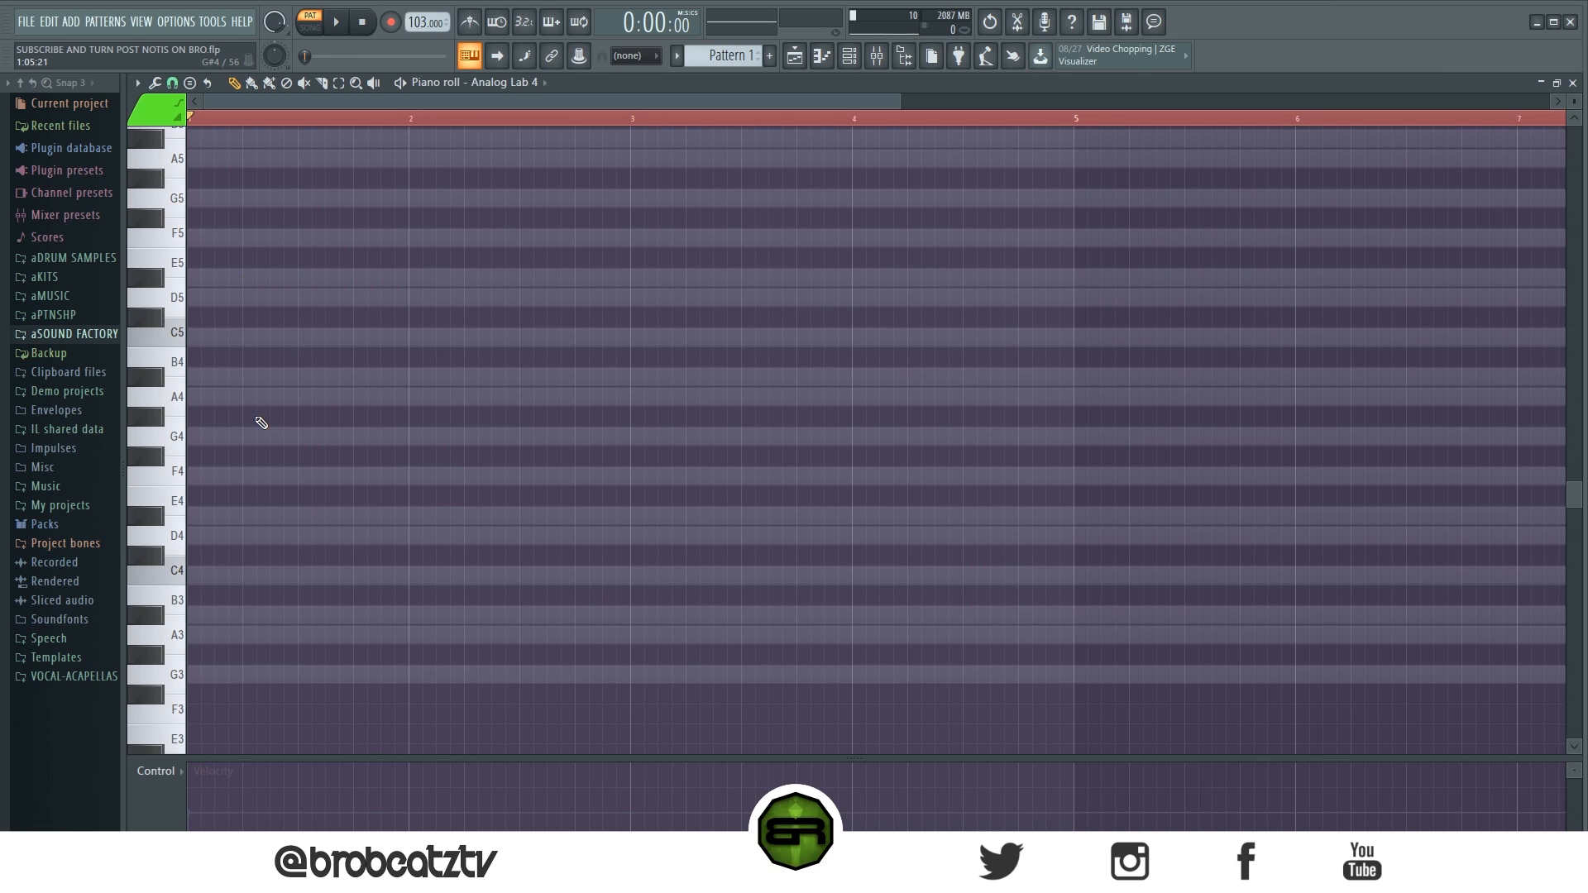
left_click_drag(217, 441, 198, 439)
left_click_drag(453, 440, 266, 456)
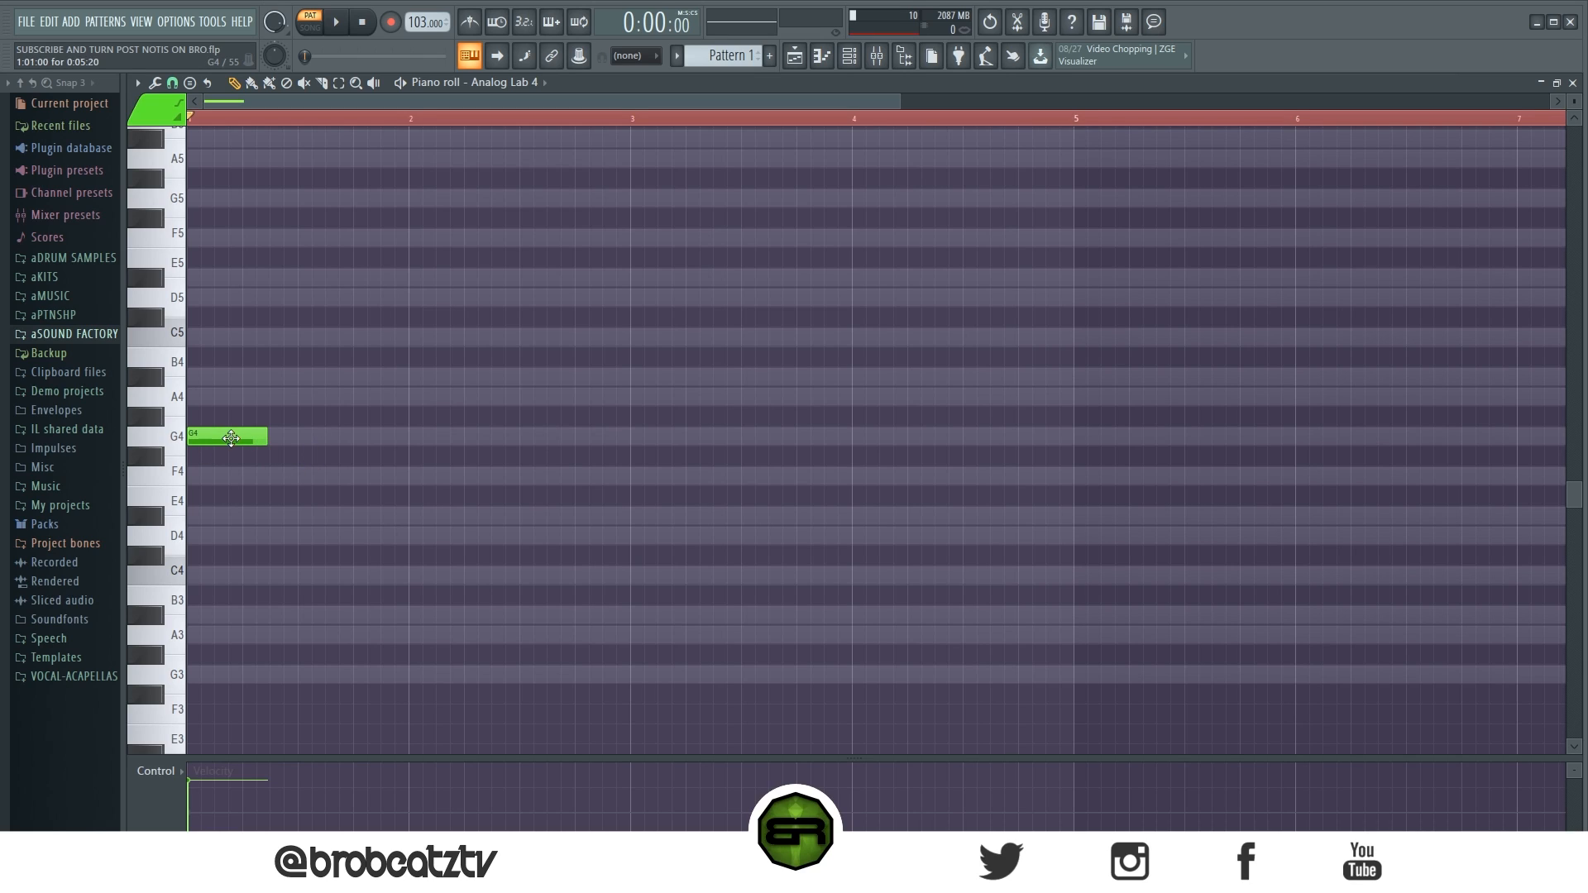
key("ctrl+a")
key("ctrl+d")
left_click(277, 478)
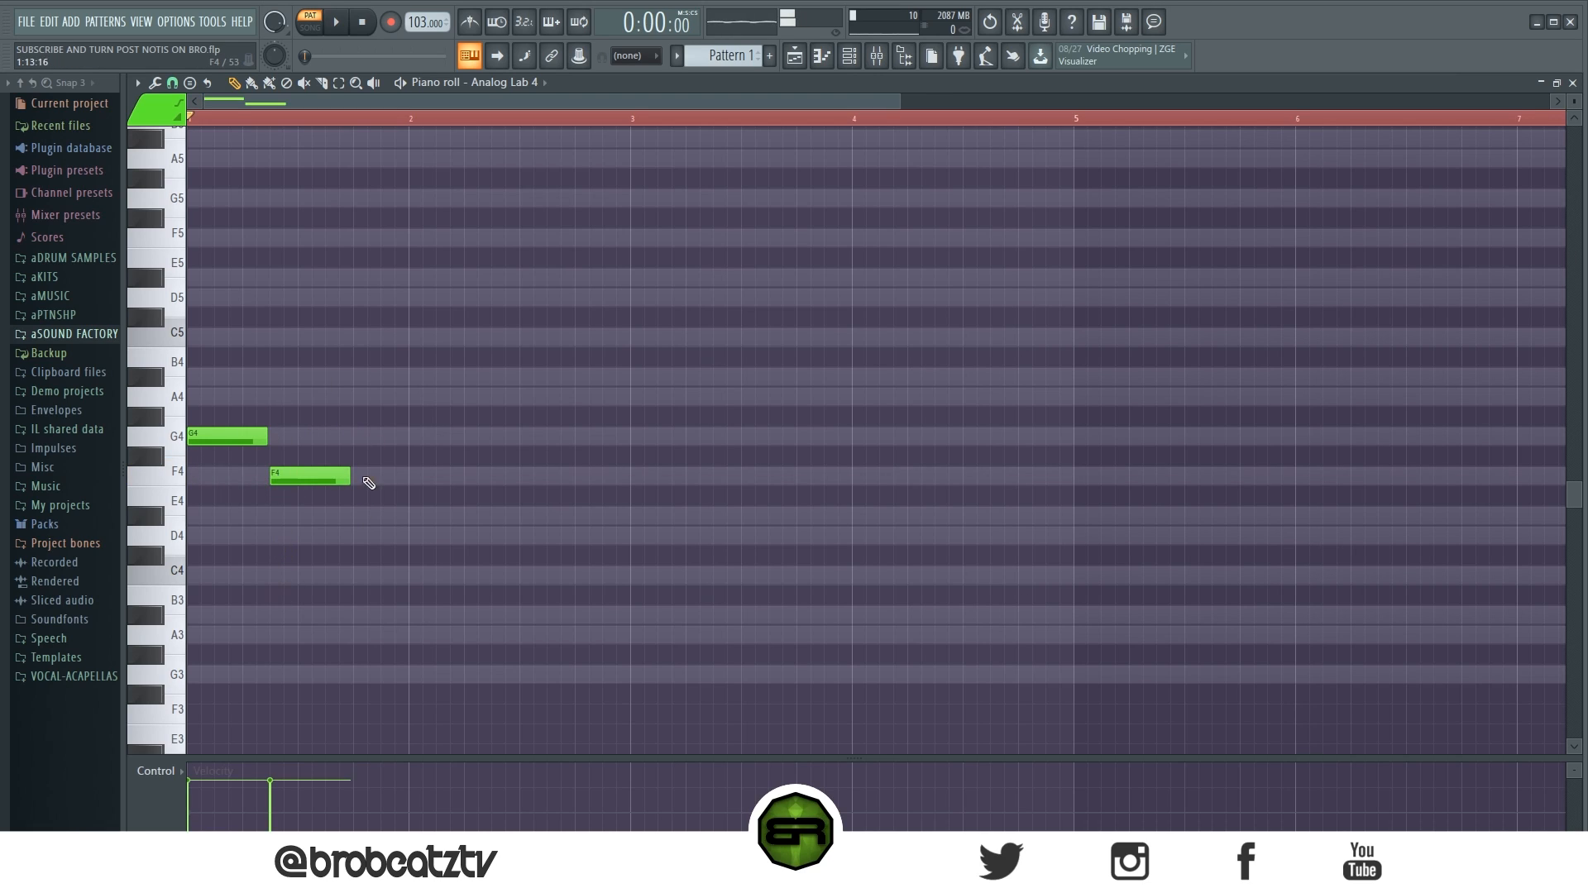
left_click(360, 516)
mouse_move(221, 407)
left_mouse_down()
mouse_move(460, 561)
mouse_move(560, 524)
mouse_move(621, 536)
left_mouse_up()
key("ctrl+d")
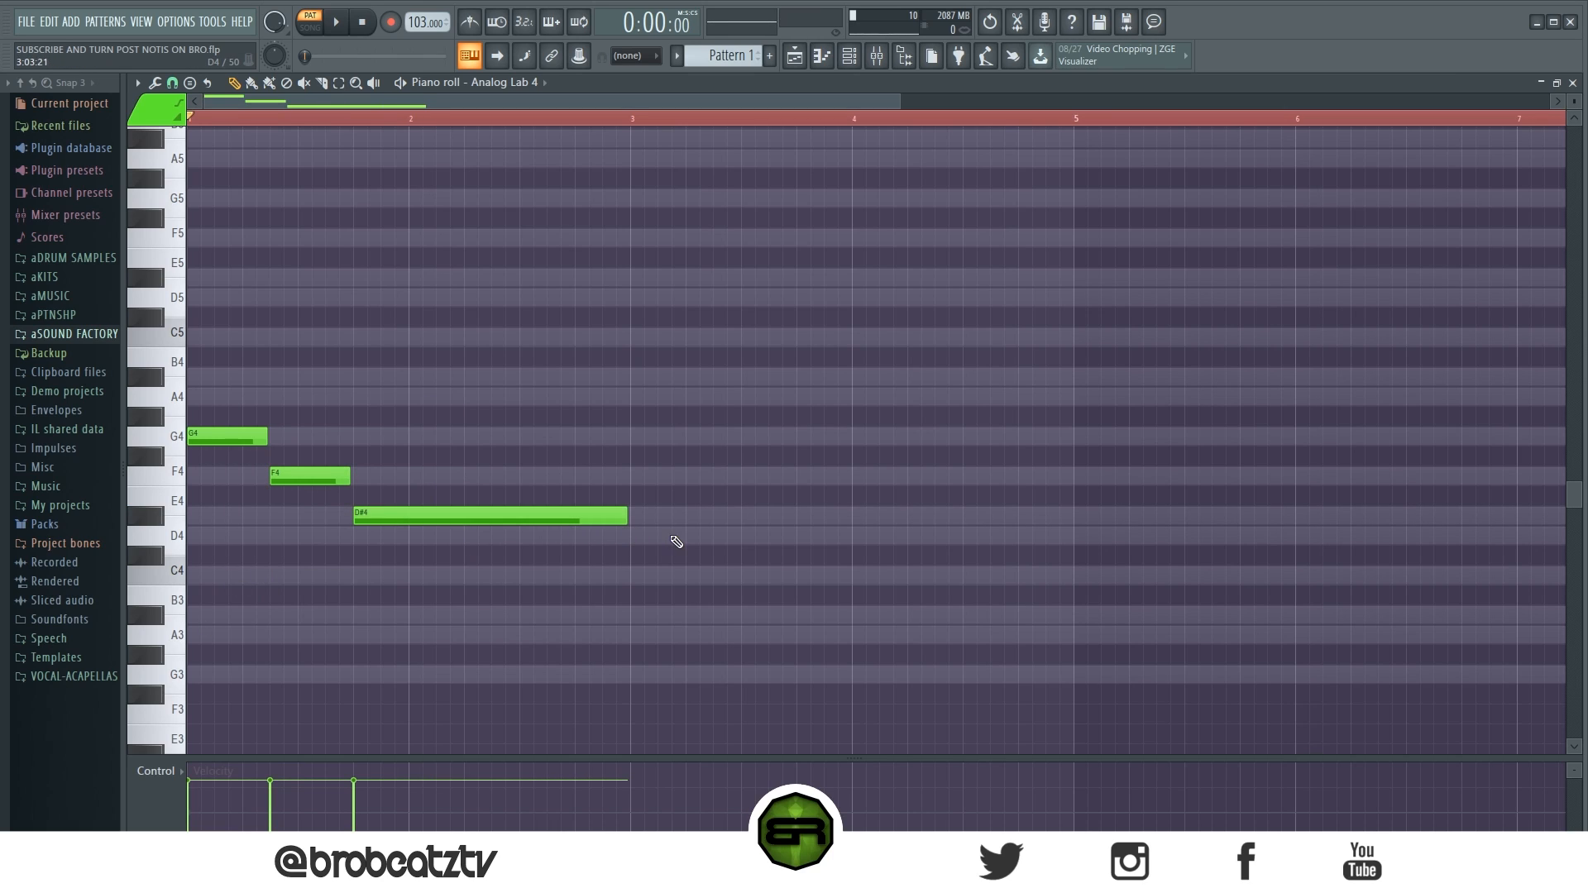
Extend the G4, F4 and D#4 notes to close the small gaps between them, ending the D#4 at bar 3
left_click(1574, 102)
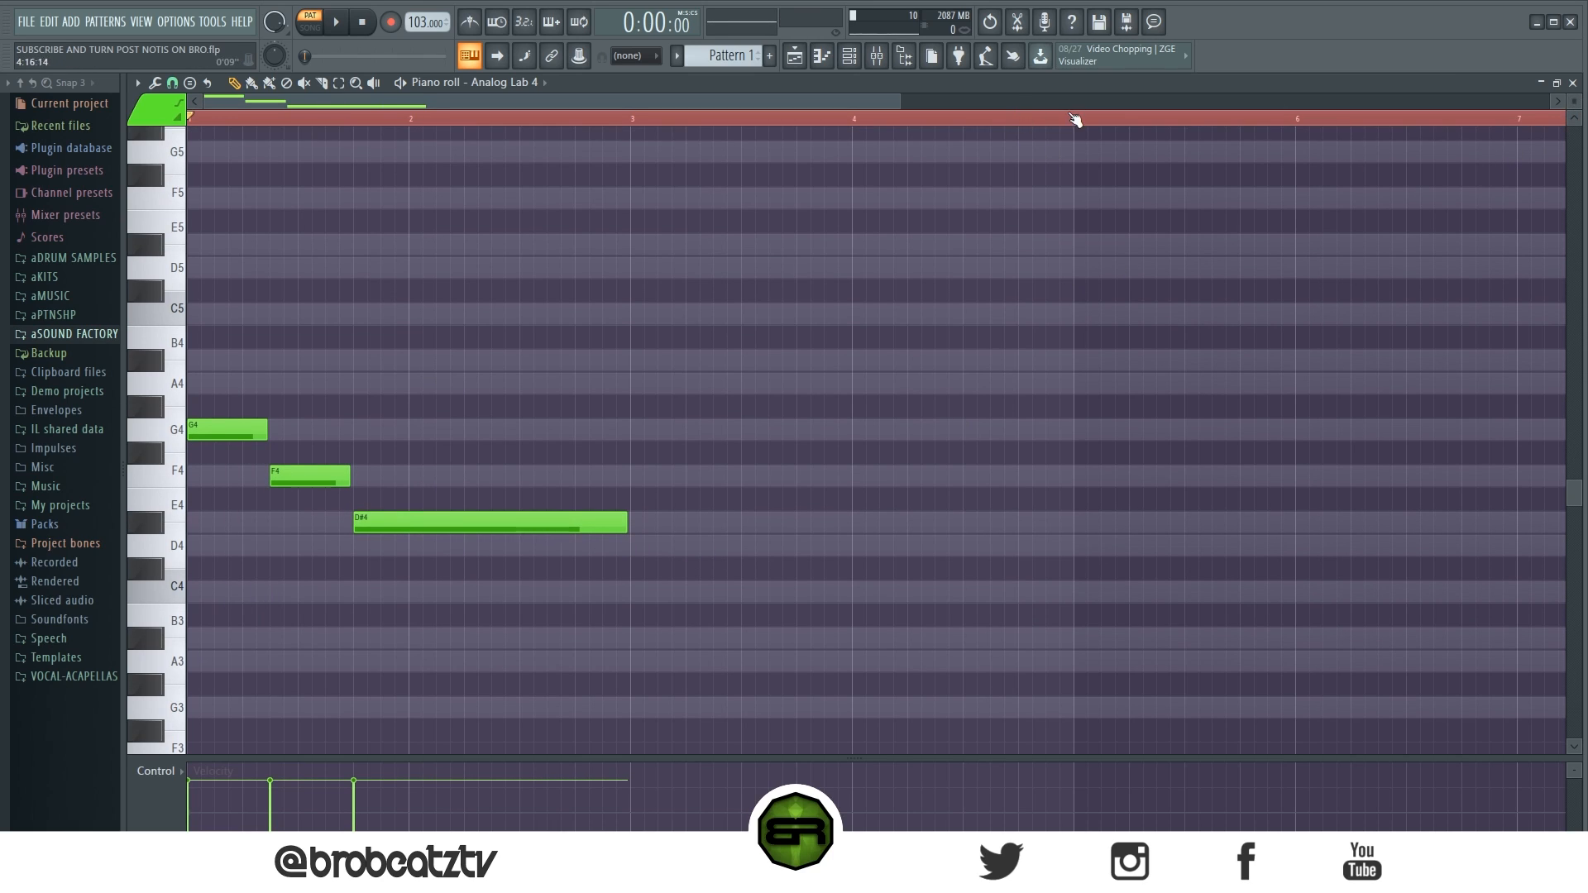
left_click_drag(902, 103, 763, 103)
key("ctrl+a")
key("ctrl+d")
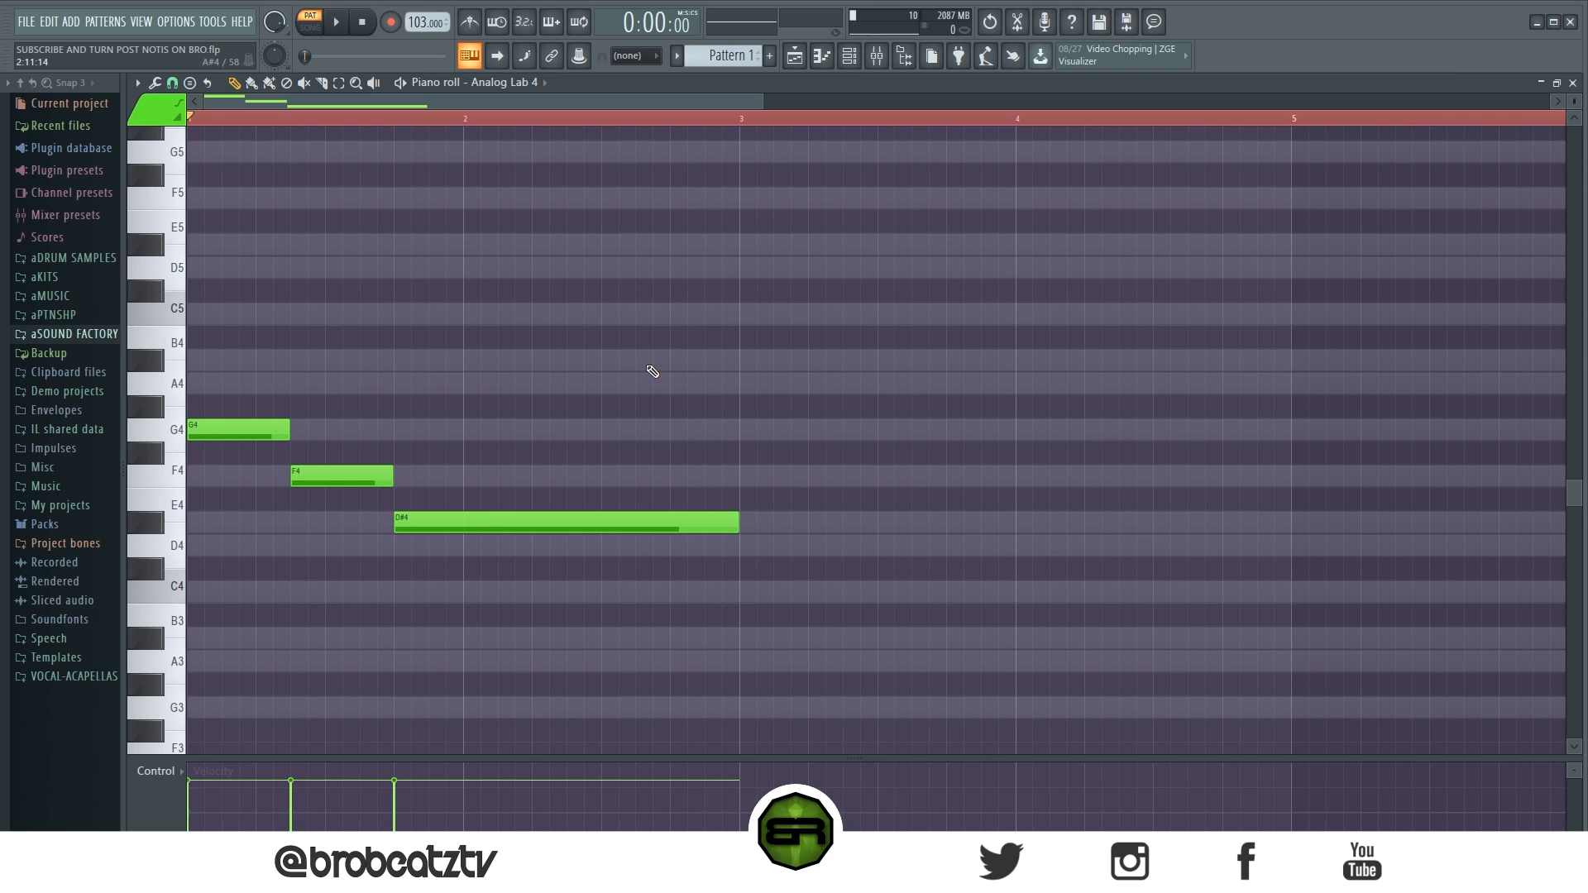
left_click_drag(653, 372, 312, 515)
left_click_drag(652, 323, 178, 581)
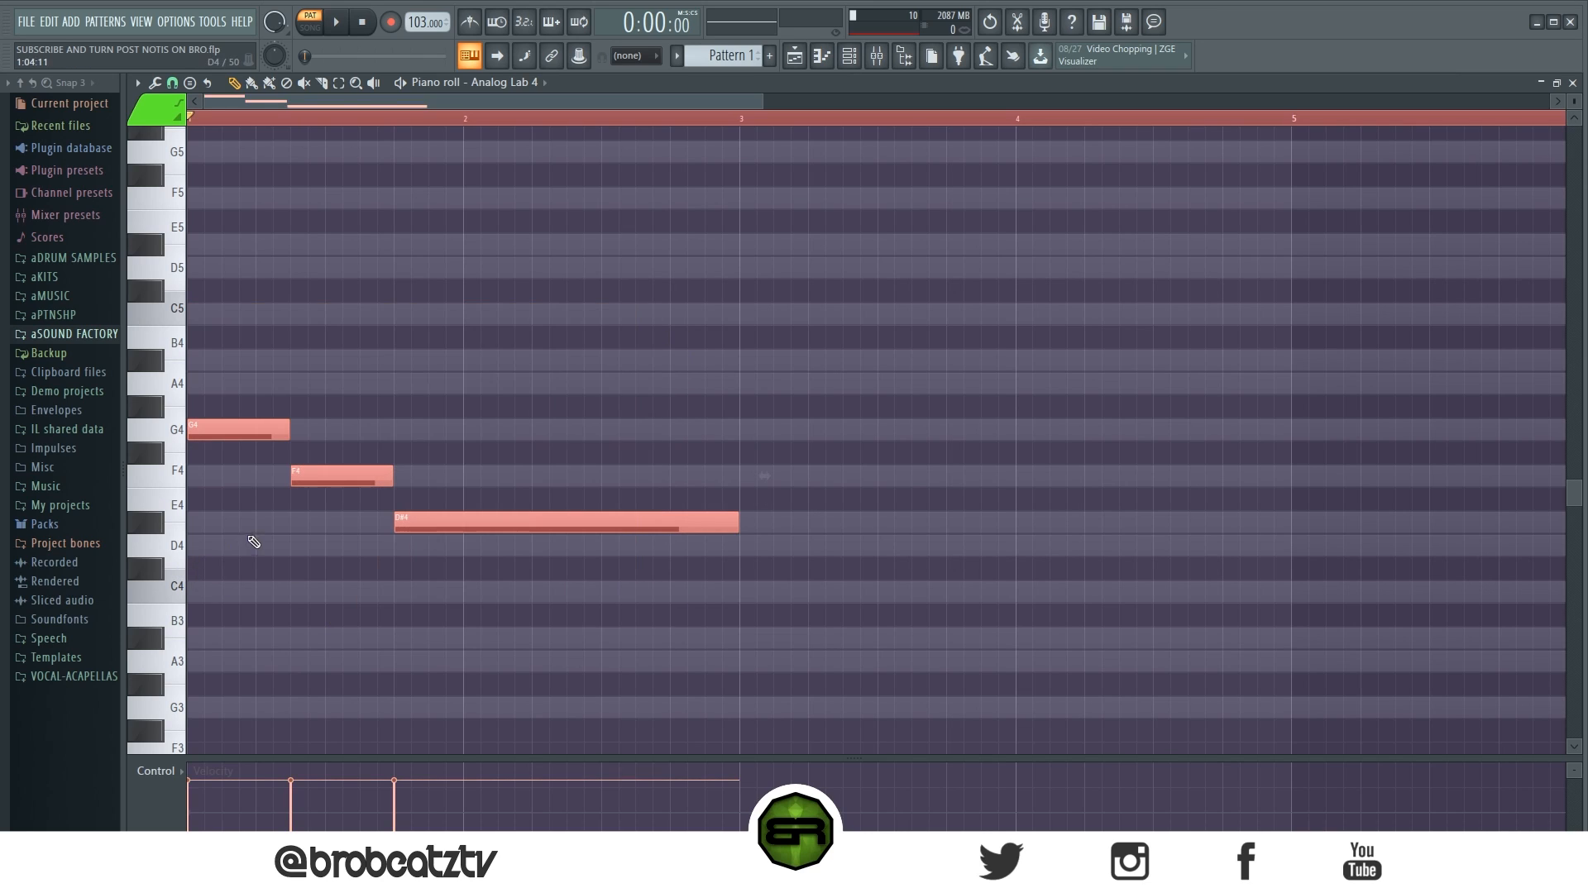
left_click_drag(213, 432, 435, 427)
key("Delete")
Play back the three-note melody and stop it
key("space")
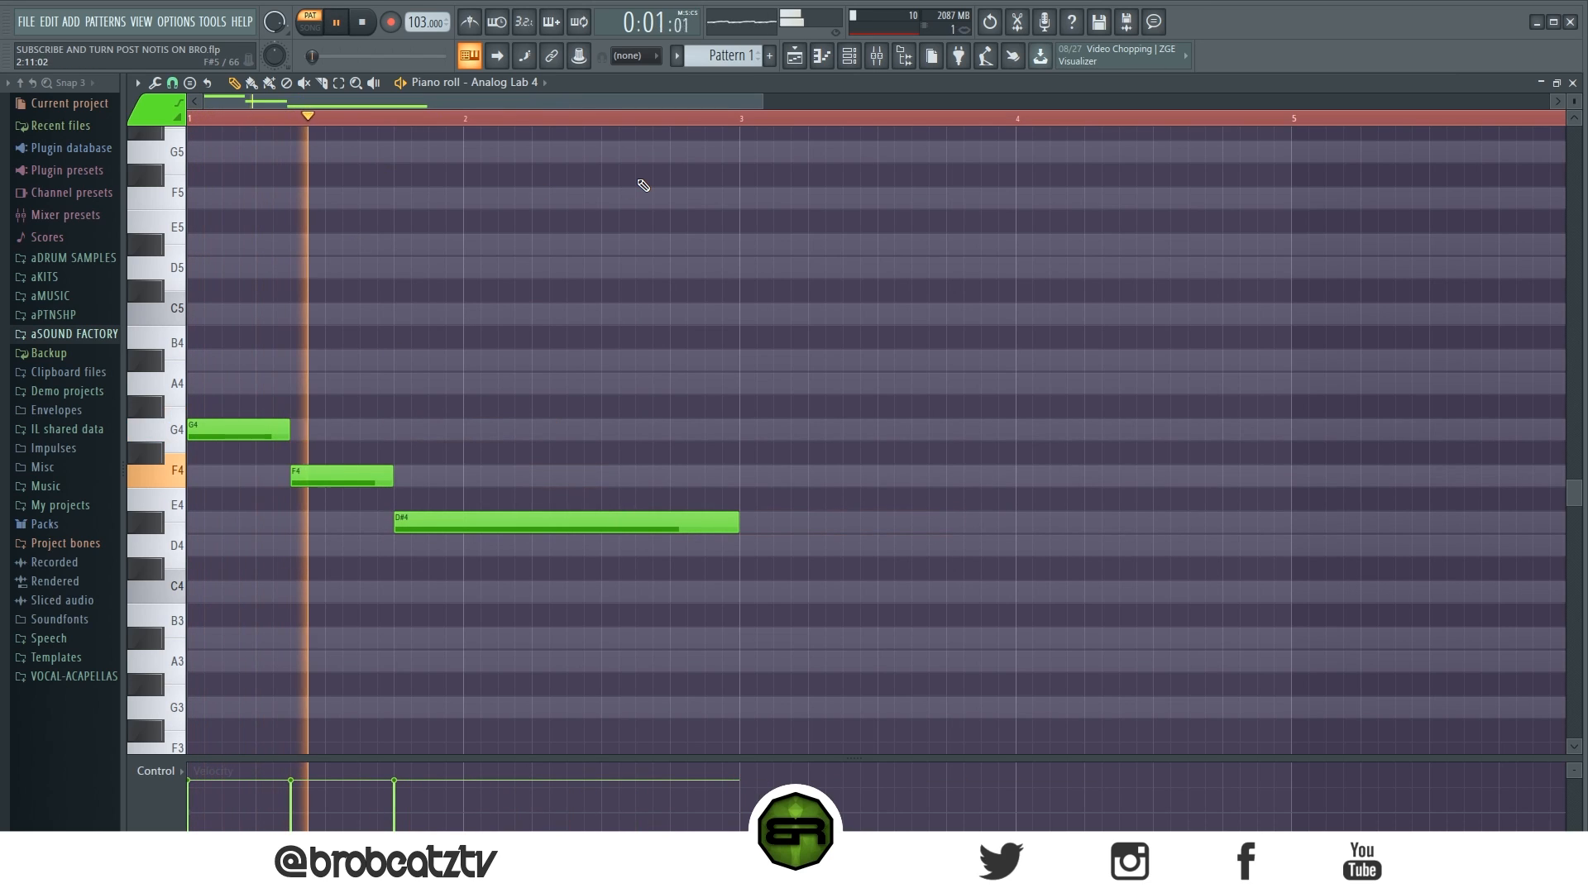
key("space")
Duplicate the G4, F4 and D#4 notes starting at bar 3, and play back the repeated melody
left_click_drag(755, 360, 146, 600)
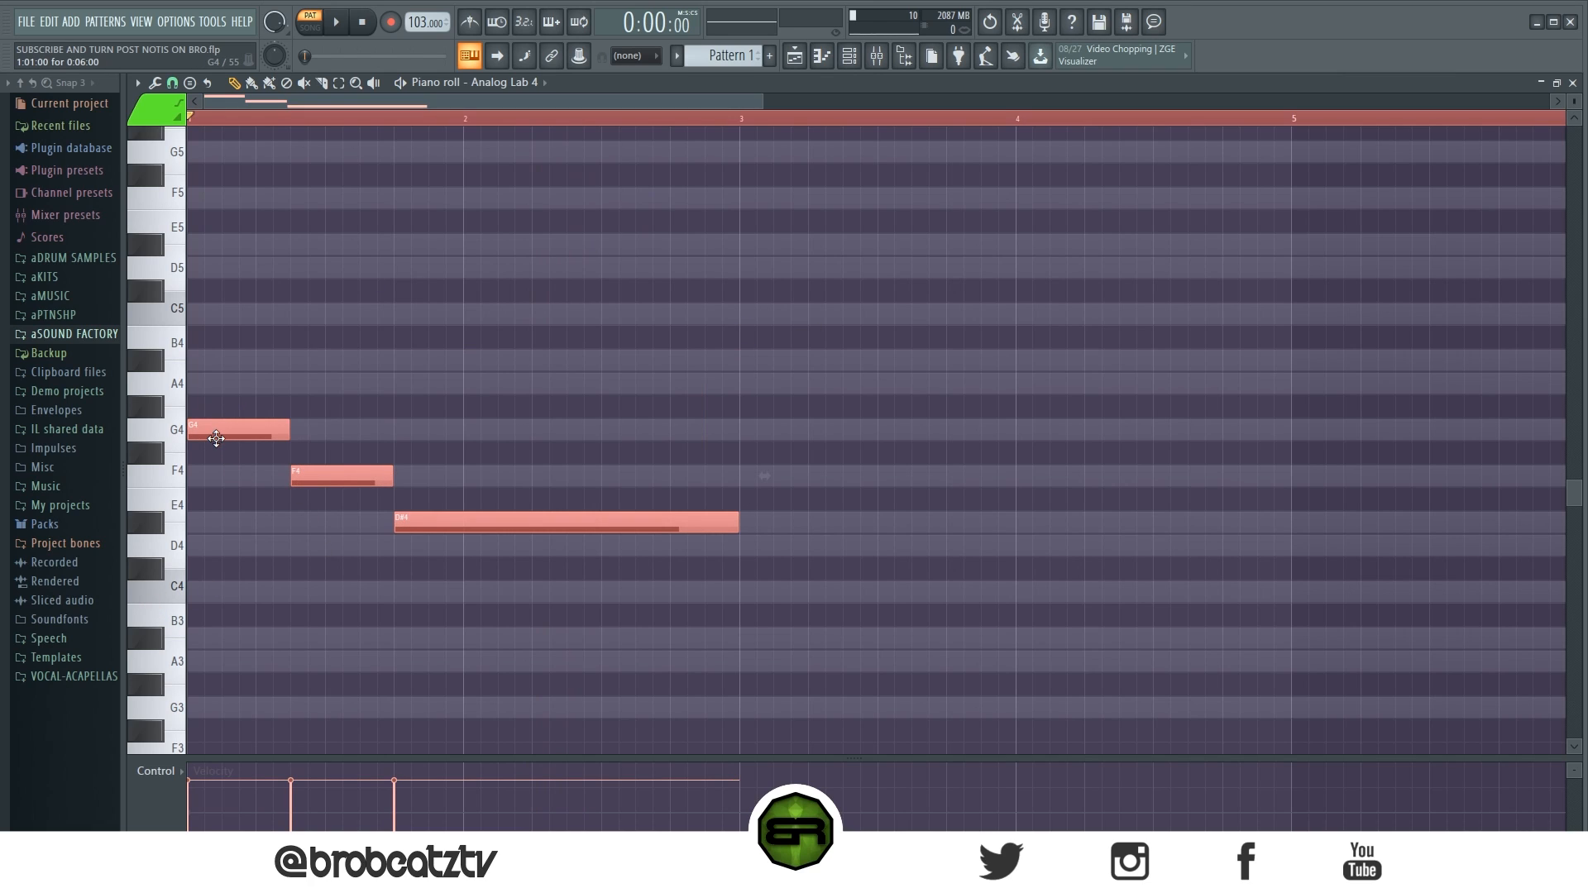
left_click_drag(216, 439, 774, 440)
key("ctrl+d")
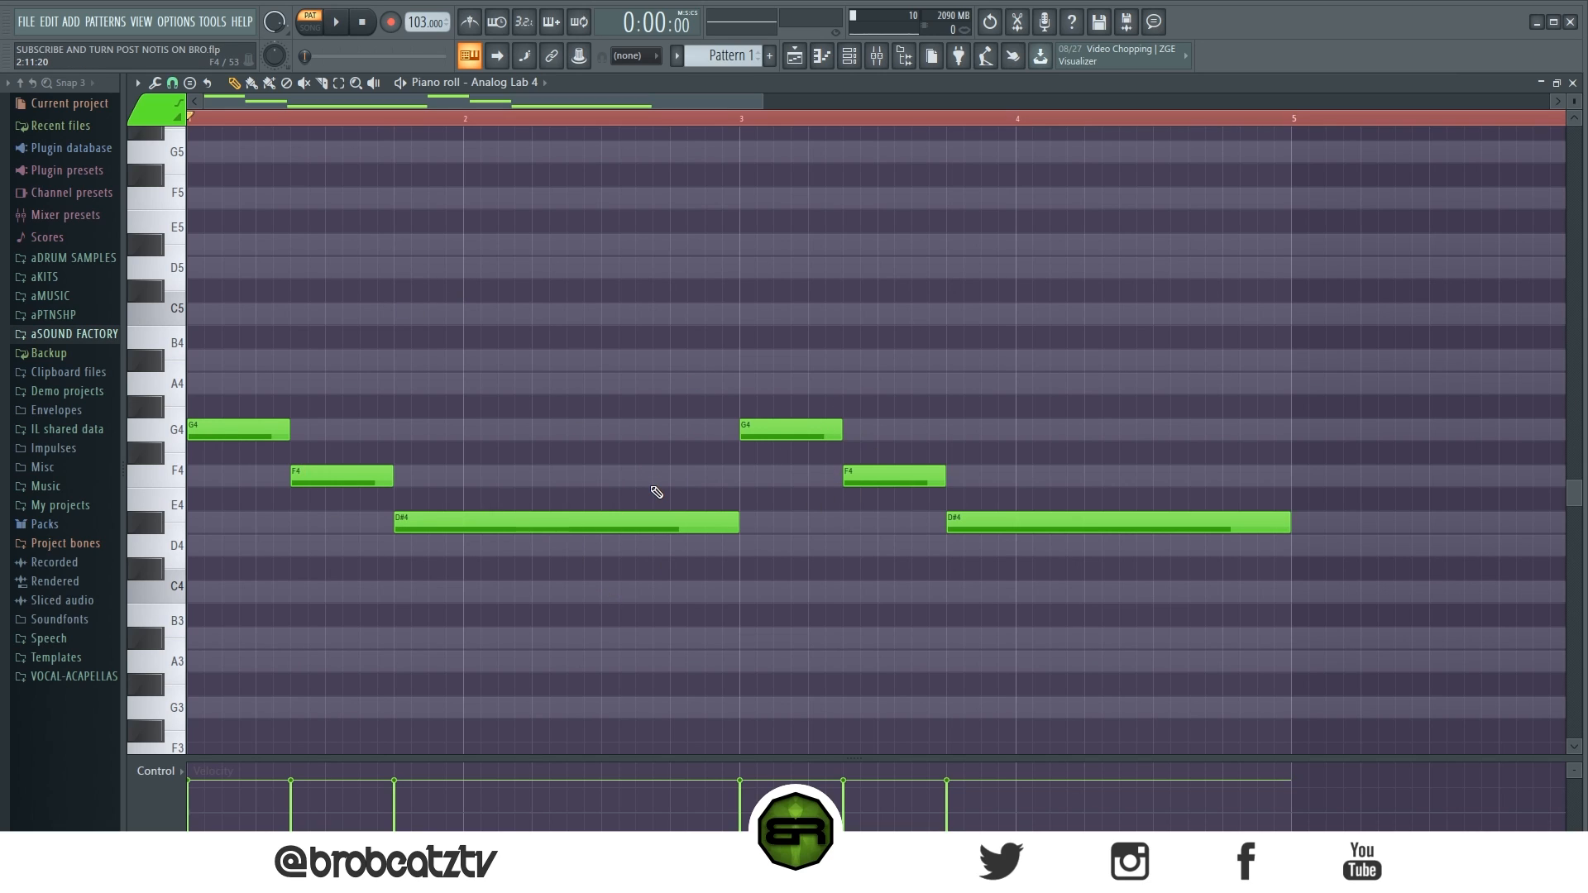
key("space")
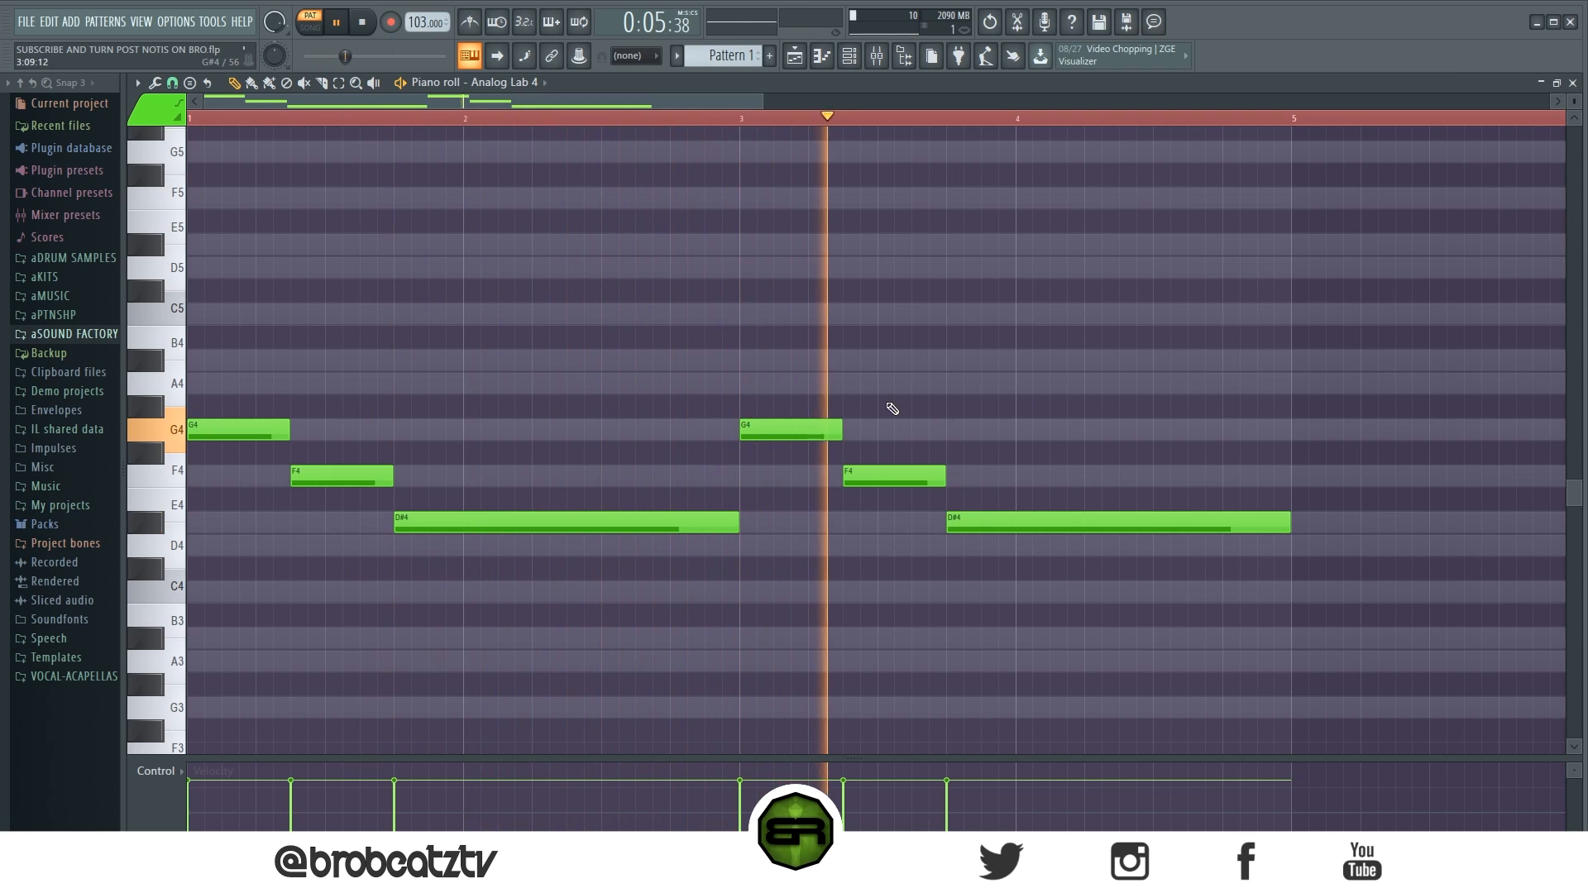
key("space")
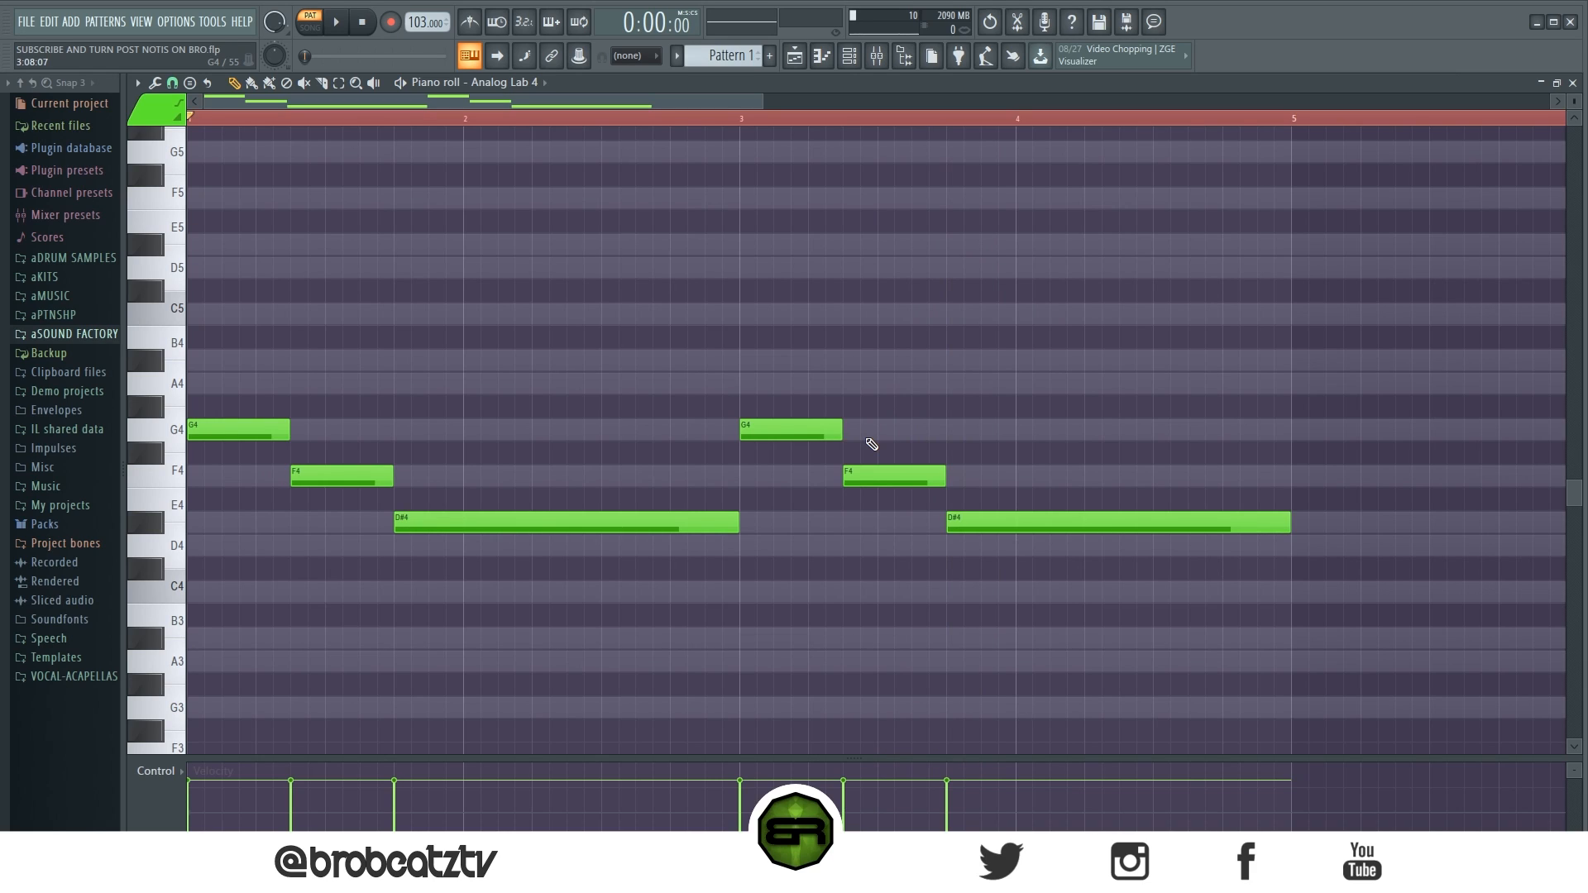
Delete the duplicated G4, F4 and D#4 notes in bars 3 and 4
right_click(765, 428)
right_click(885, 476)
right_click(1003, 522)
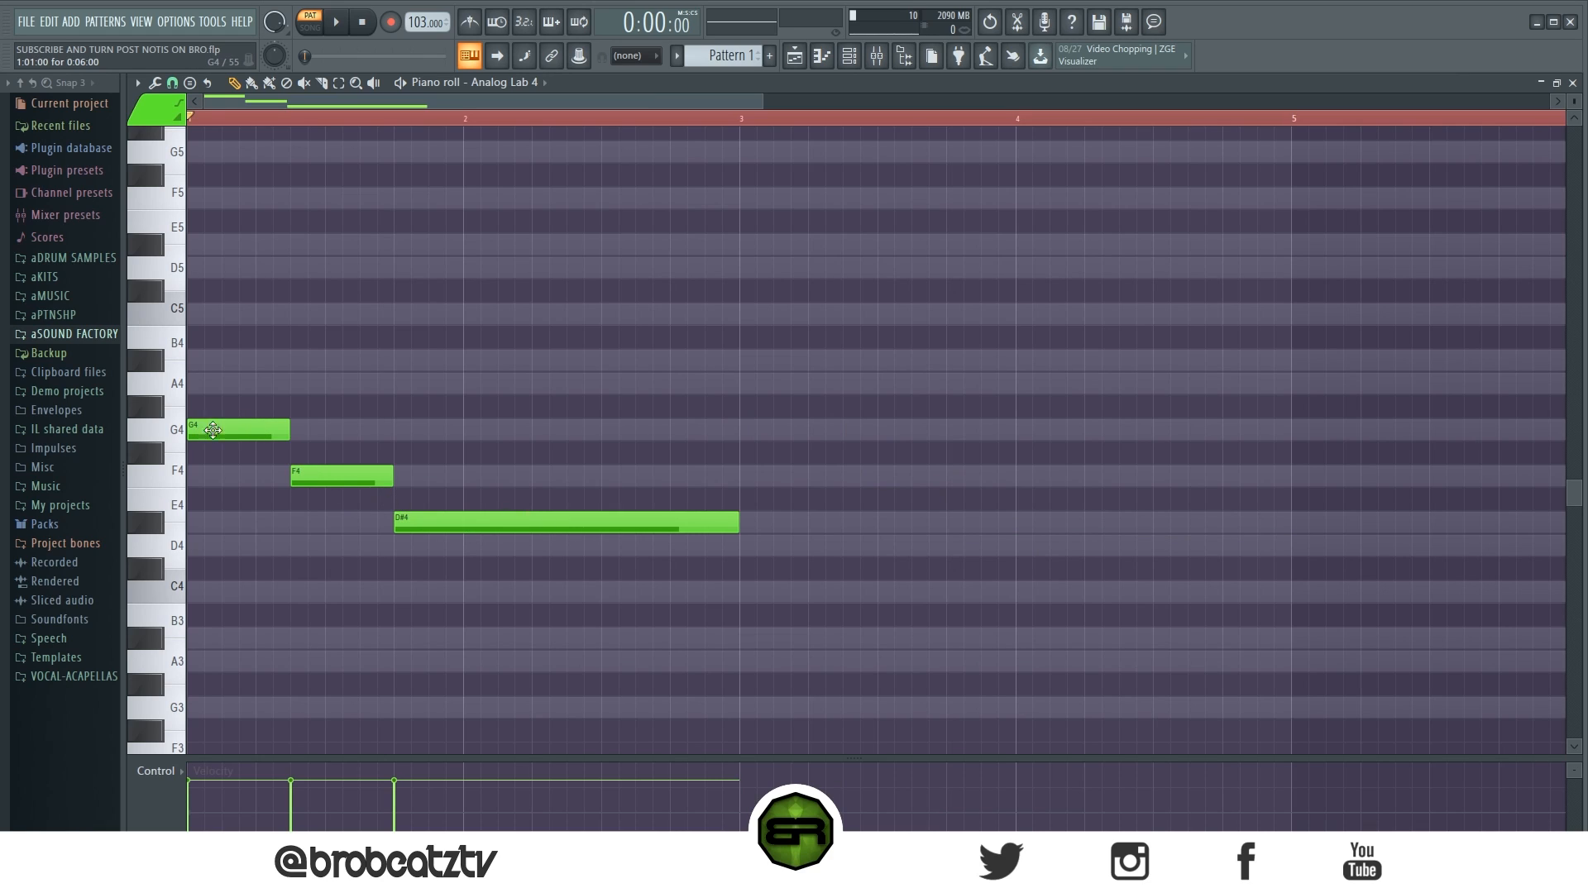
Add a rising D#4, F4 and long G4 phrase from bar 3 to bar 5, and play back the melody
left_click_drag(211, 430, 762, 522)
left_click_drag(487, 558, 180, 399)
left_click(439, 543, "ctrl")
left_click_drag(321, 475, 879, 478)
left_click_drag(245, 426, 1290, 449)
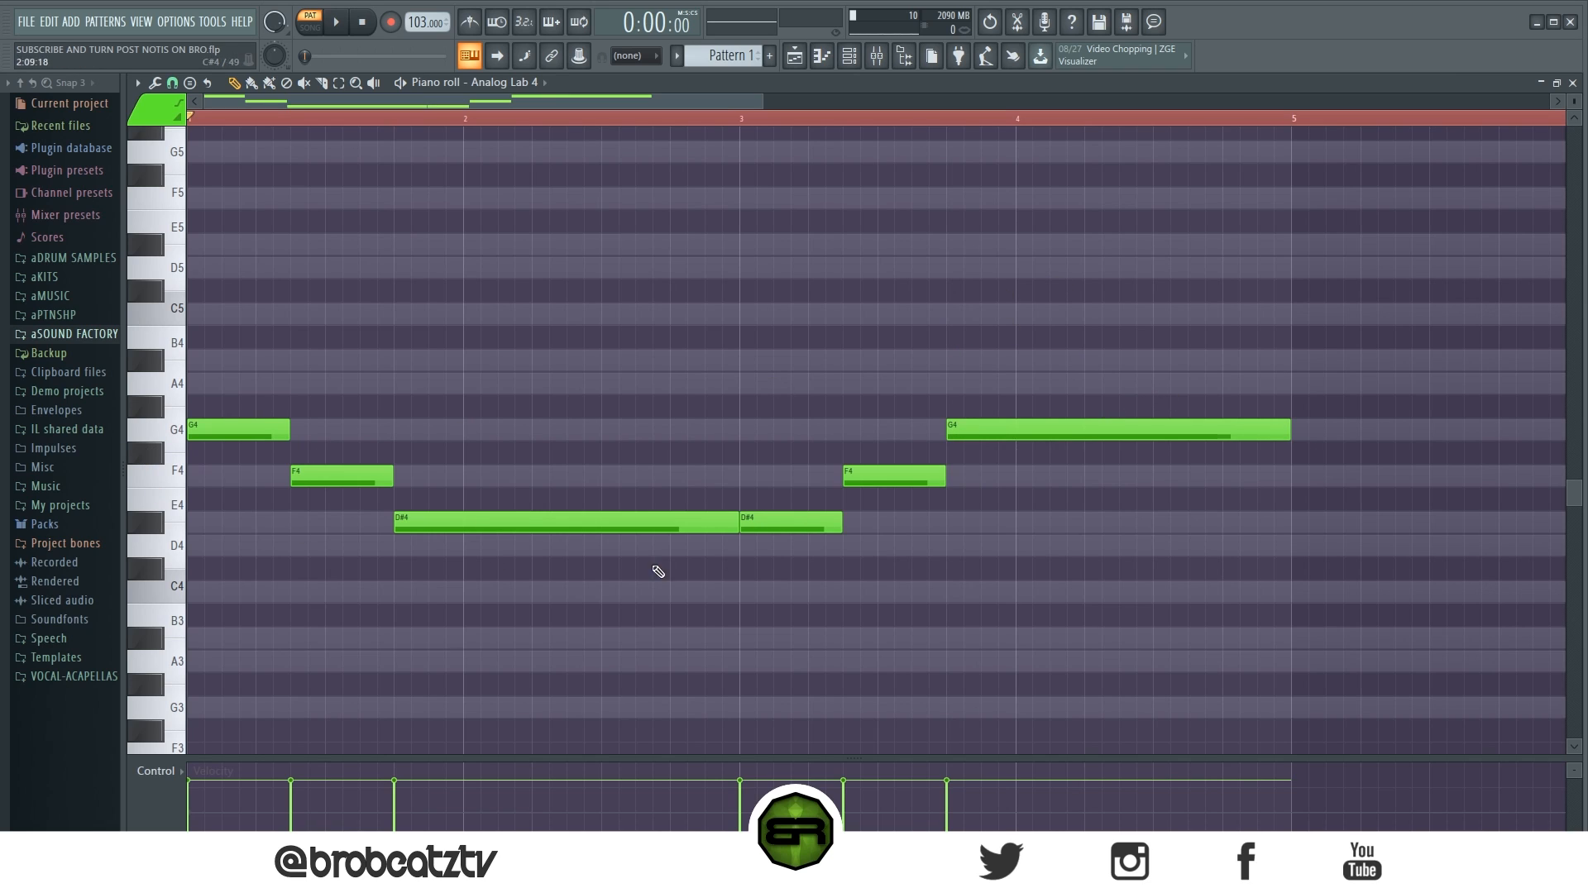
key("space")
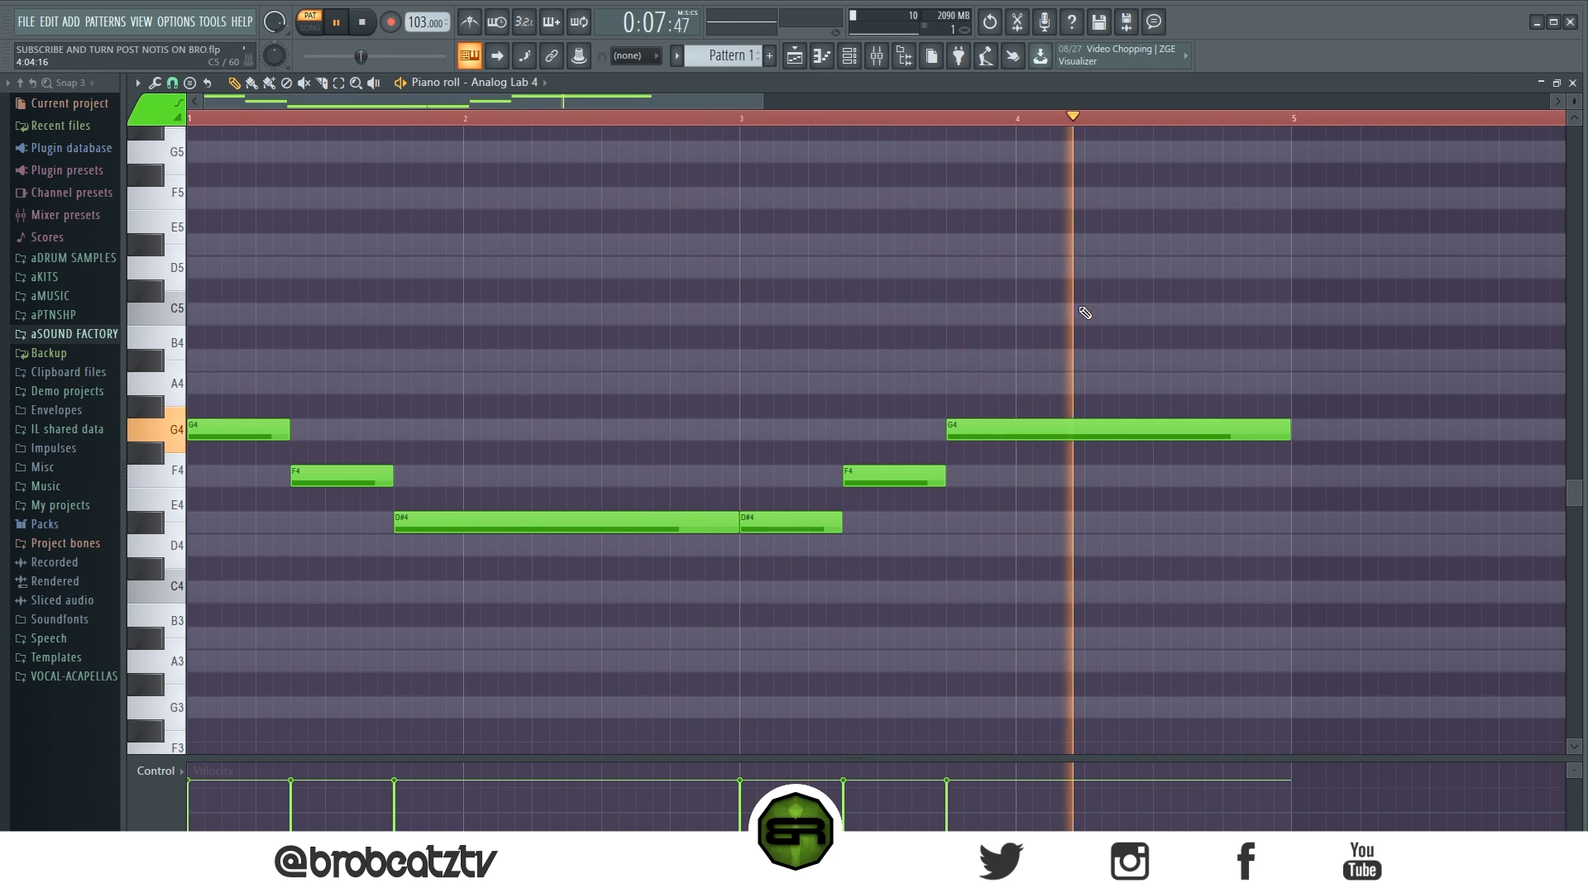
key("space")
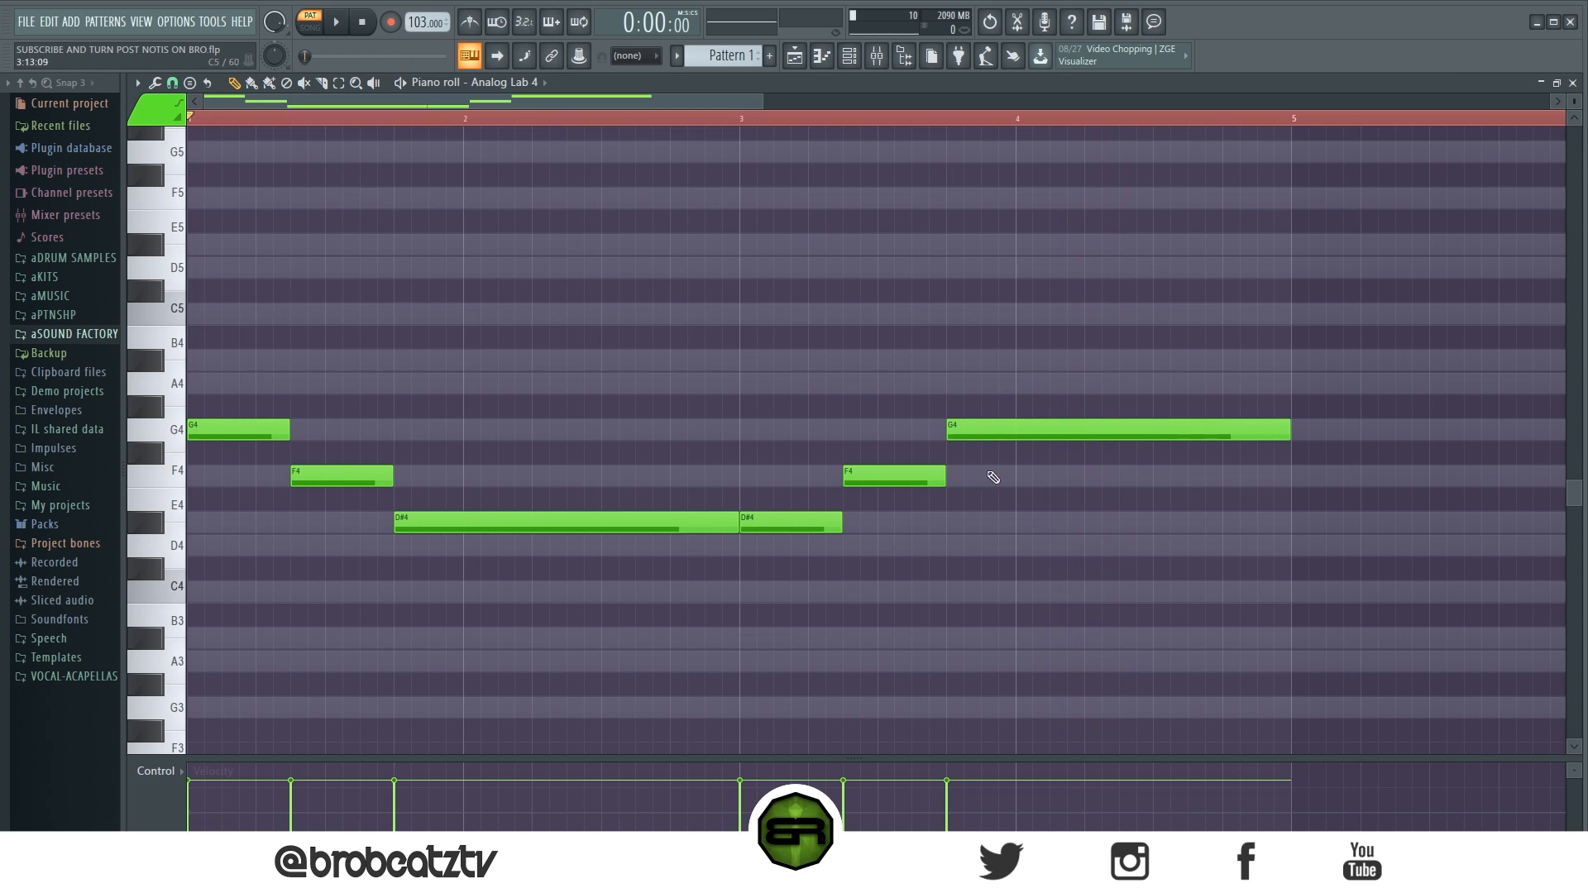
Stack A#4 and D5 notes above the first G4 to form a G minor chord
left_click_drag(1070, 381, 184, 597)
left_click(566, 333, "ctrl")
left_click_drag(250, 382, 214, 356)
left_click_drag(299, 309, 194, 266)
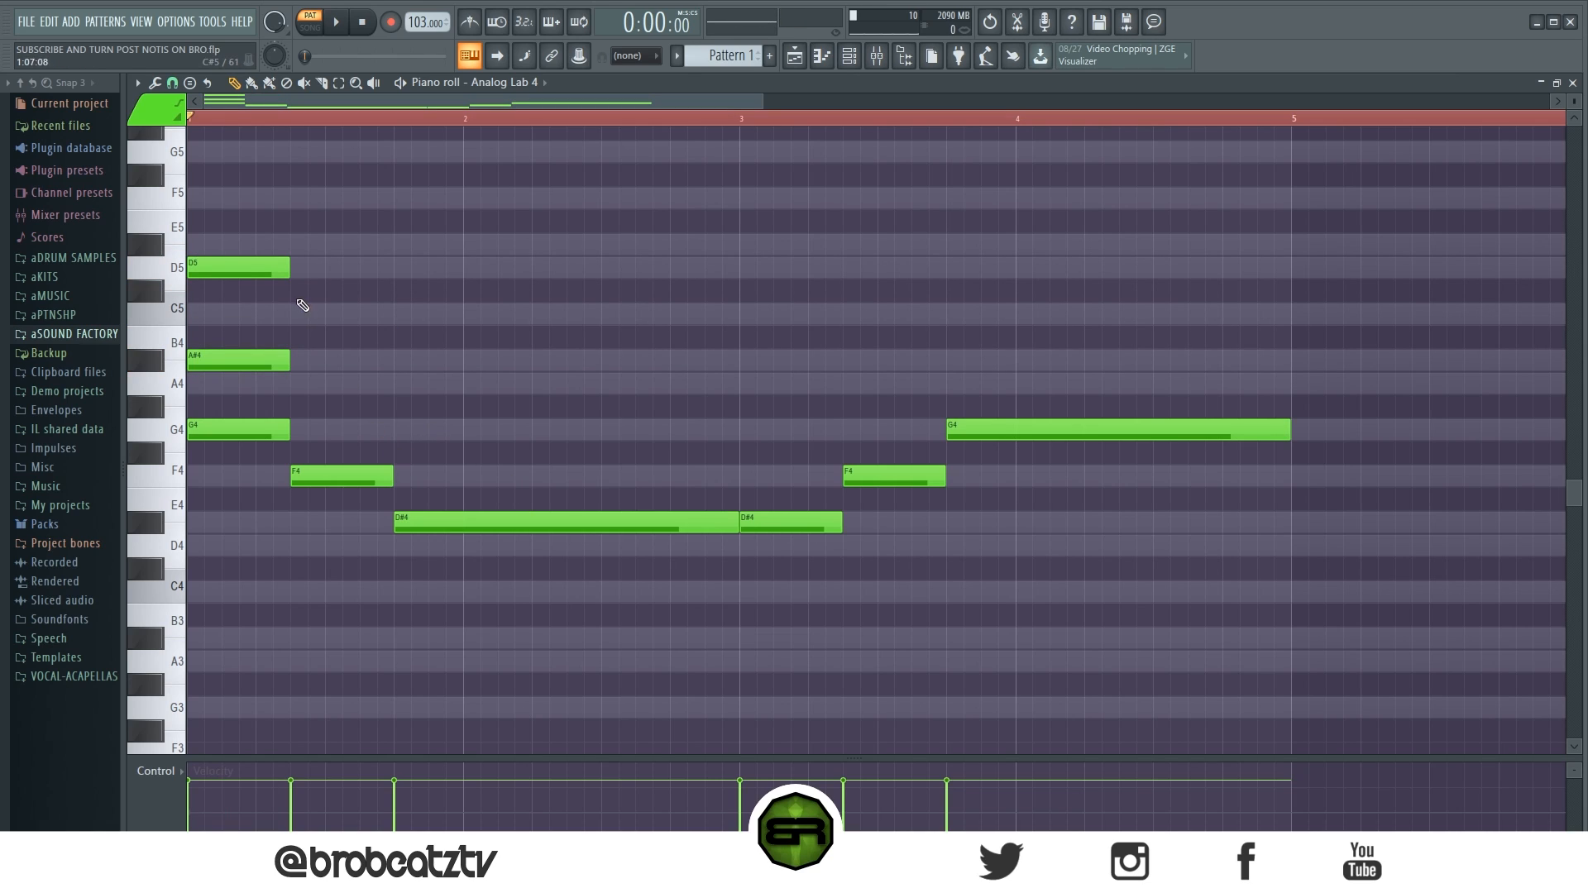
right_click(269, 267)
left_click(205, 265)
right_click(248, 359)
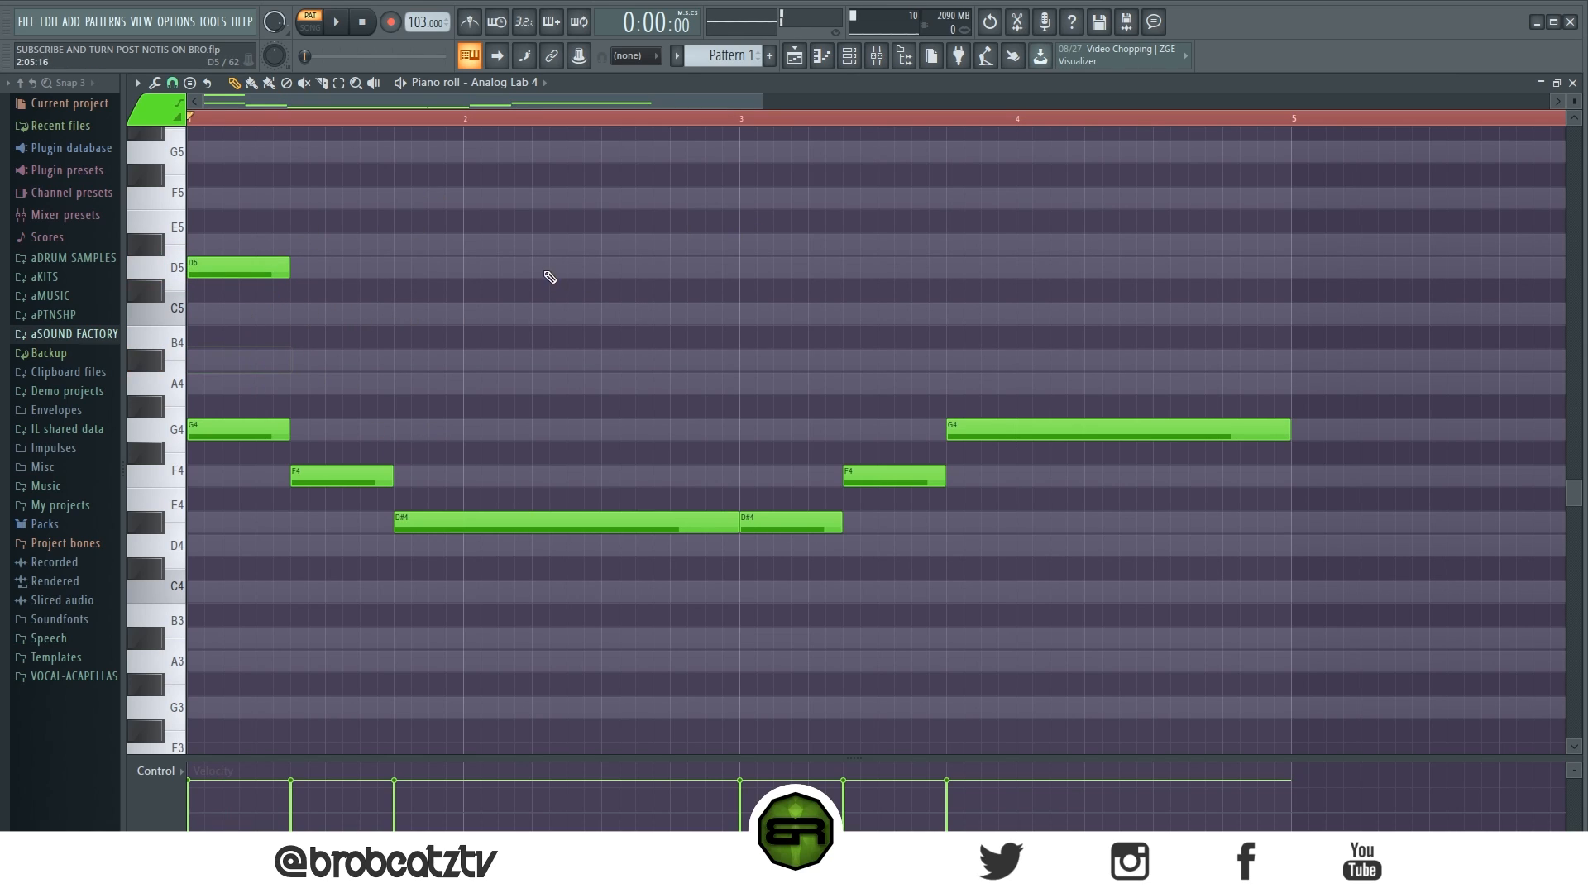
left_click(220, 361)
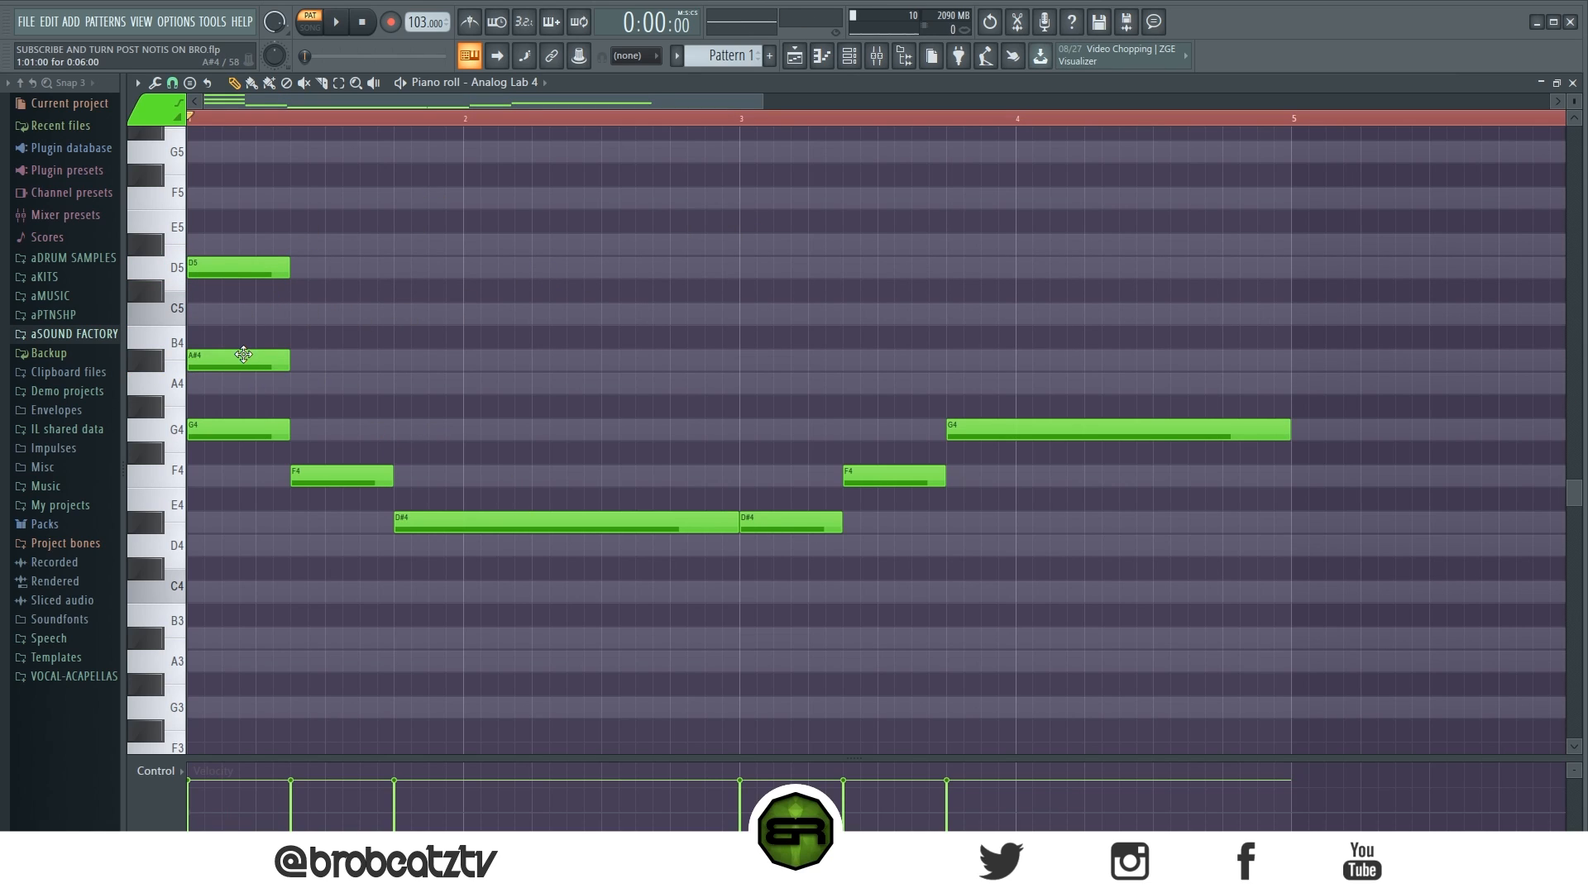
Try an A4 above the first F4, and audition the opening G4 with only A#4 or only D5 above it
scroll(342, 133, "up", 2)
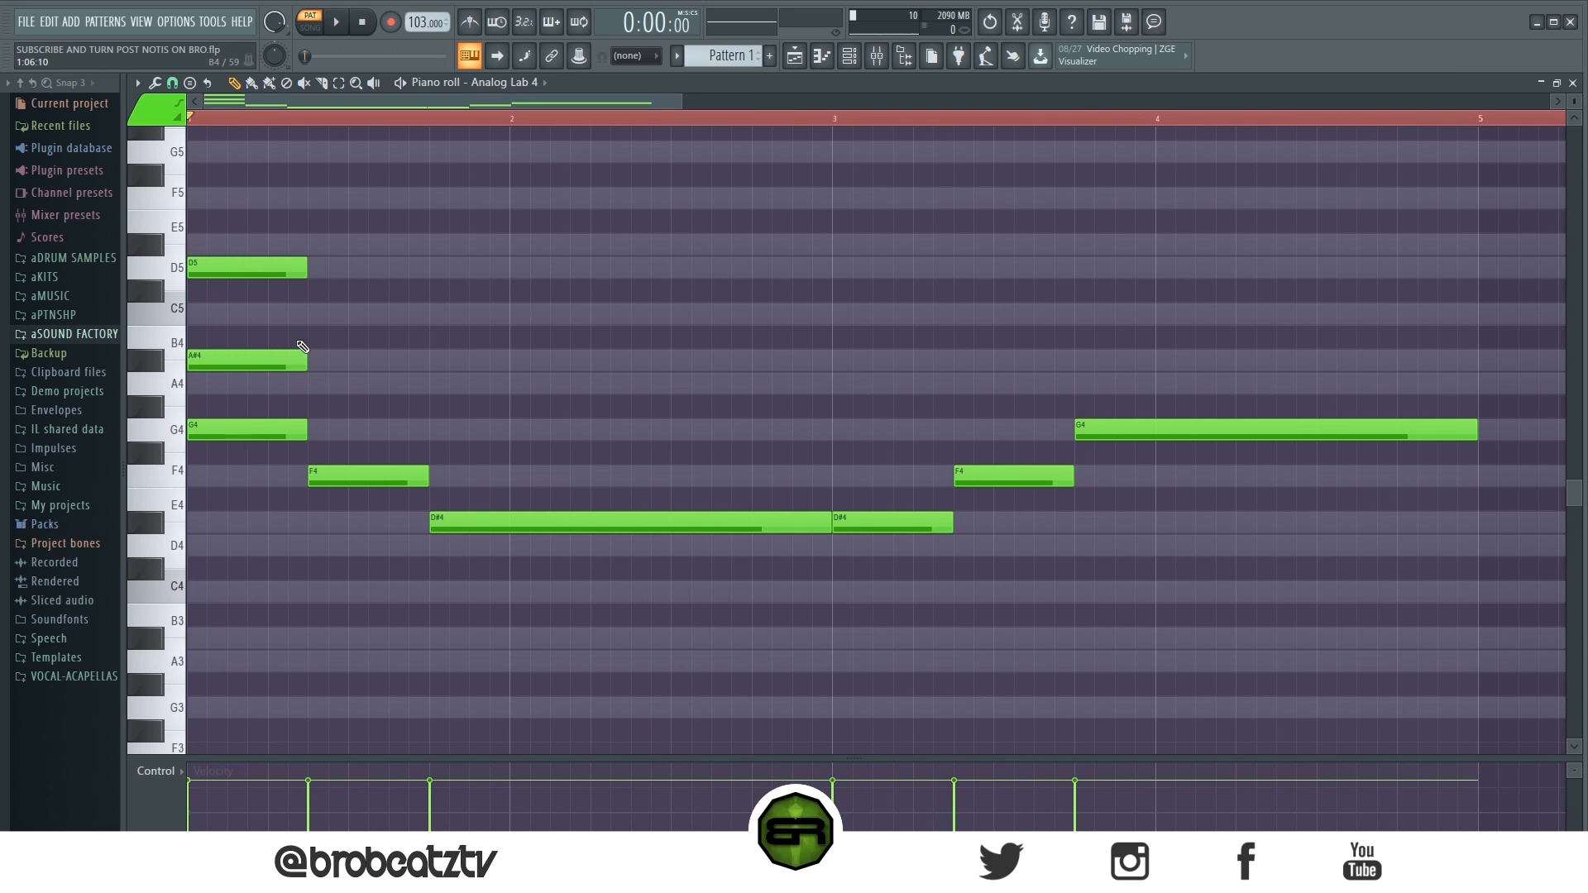
right_click(276, 273)
left_click(312, 383)
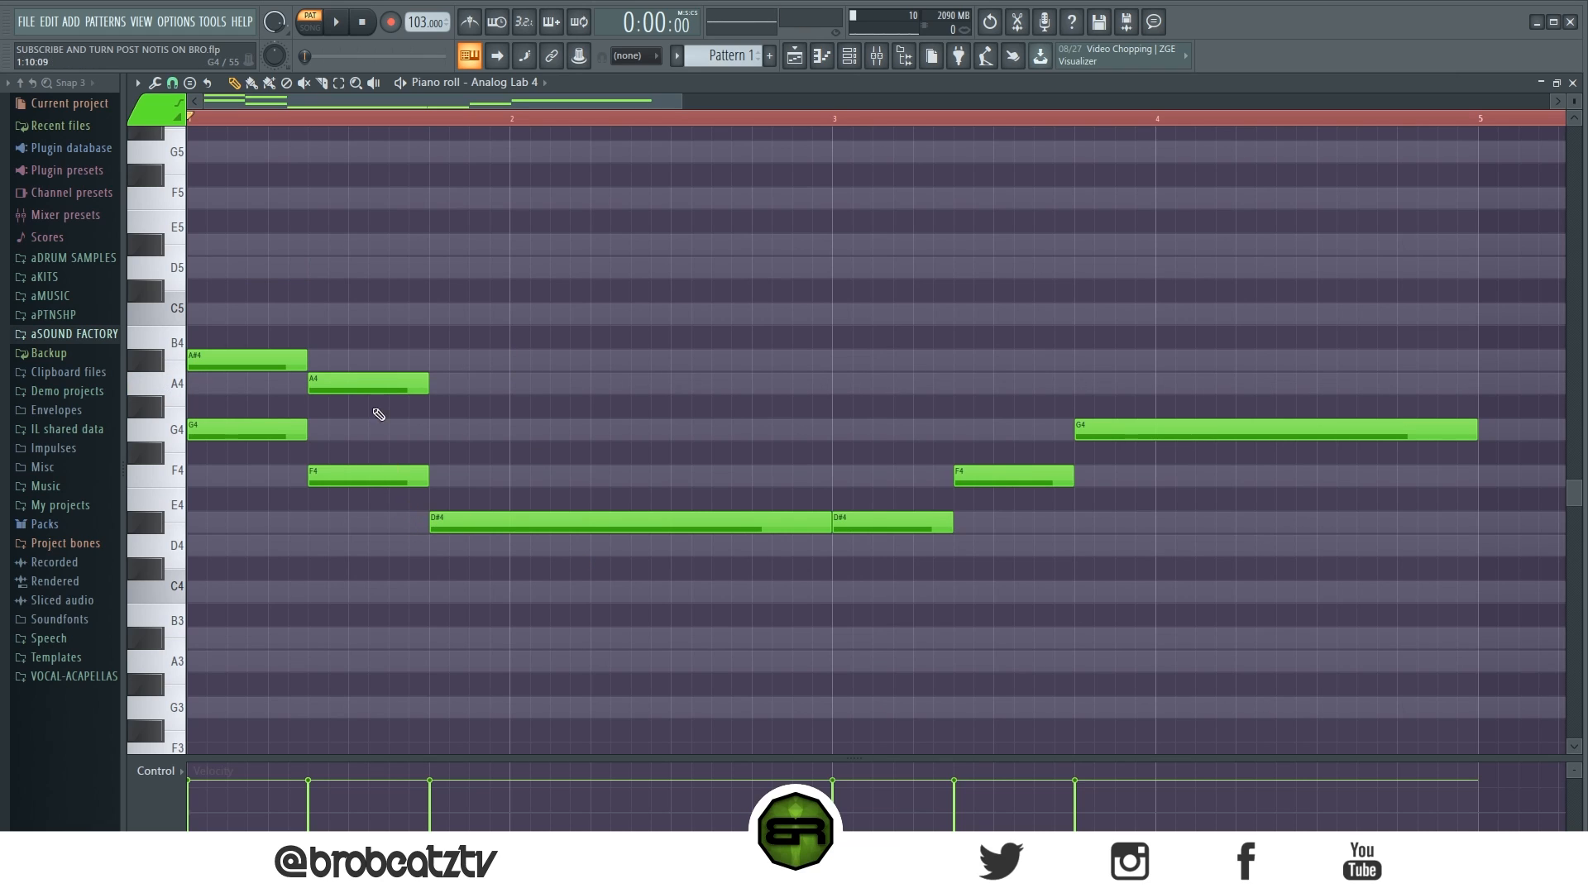
left_click(217, 268)
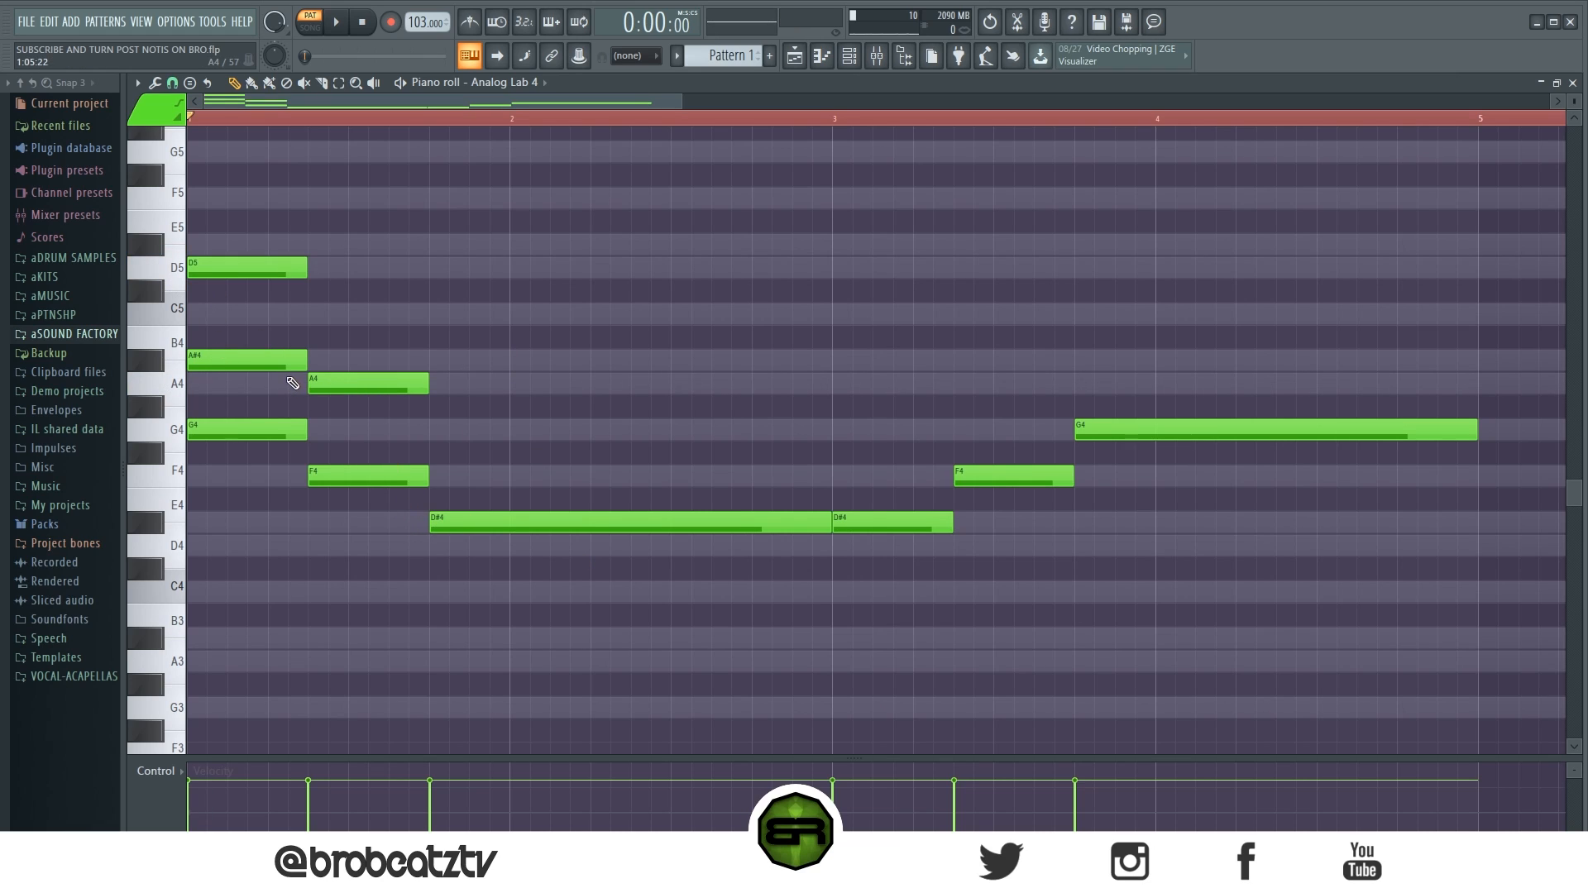
right_click(221, 363)
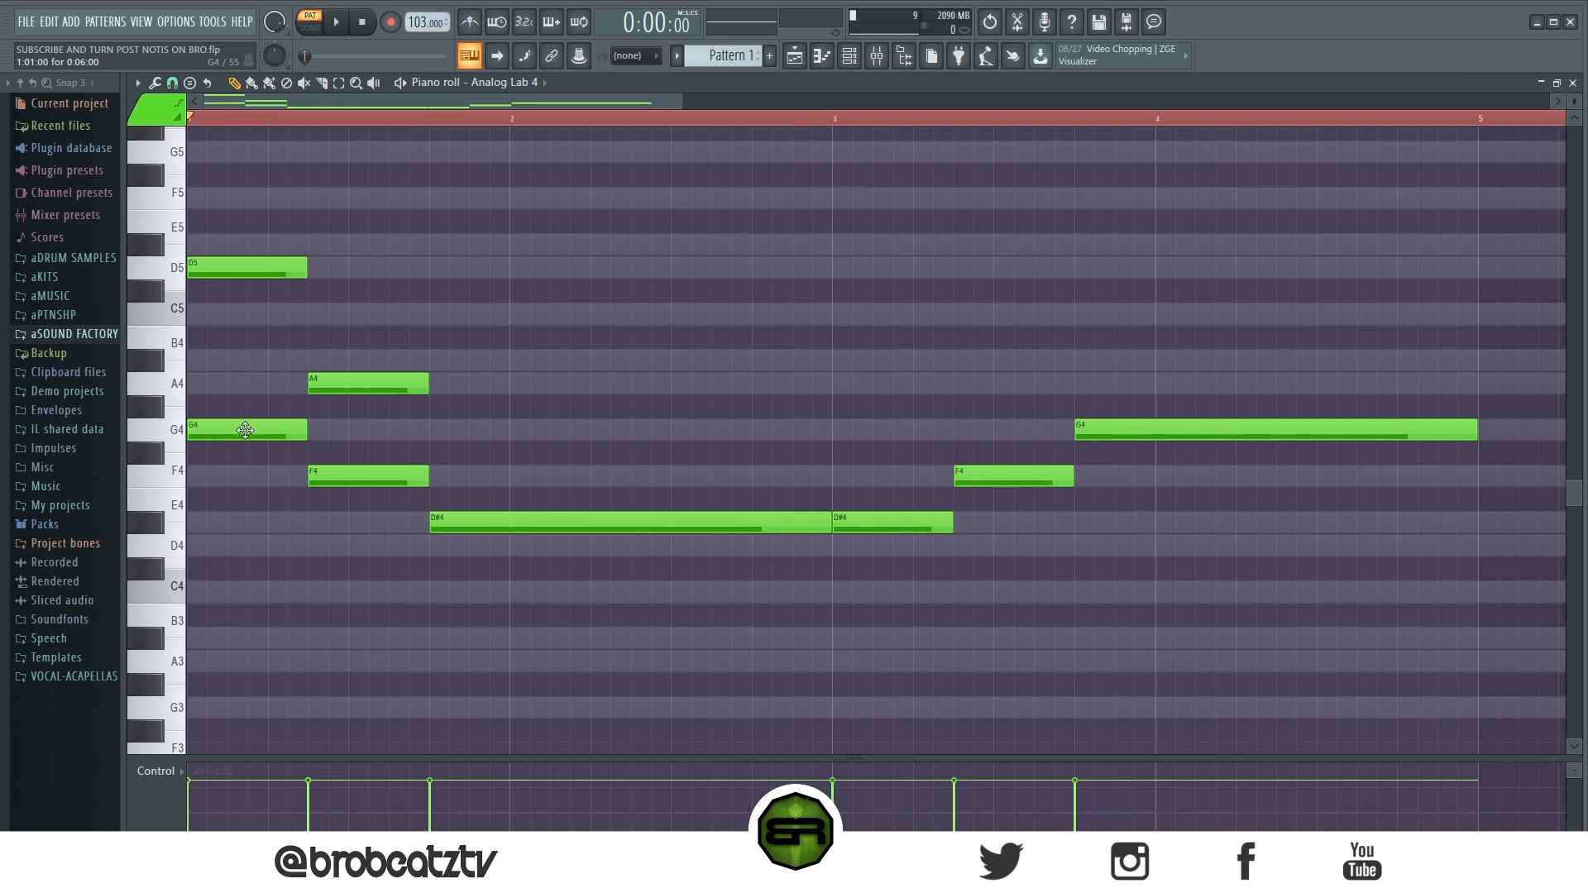
Try staggered A#4 and C5 notes under the held D5 in bar 1, without the A4
left_click(240, 362)
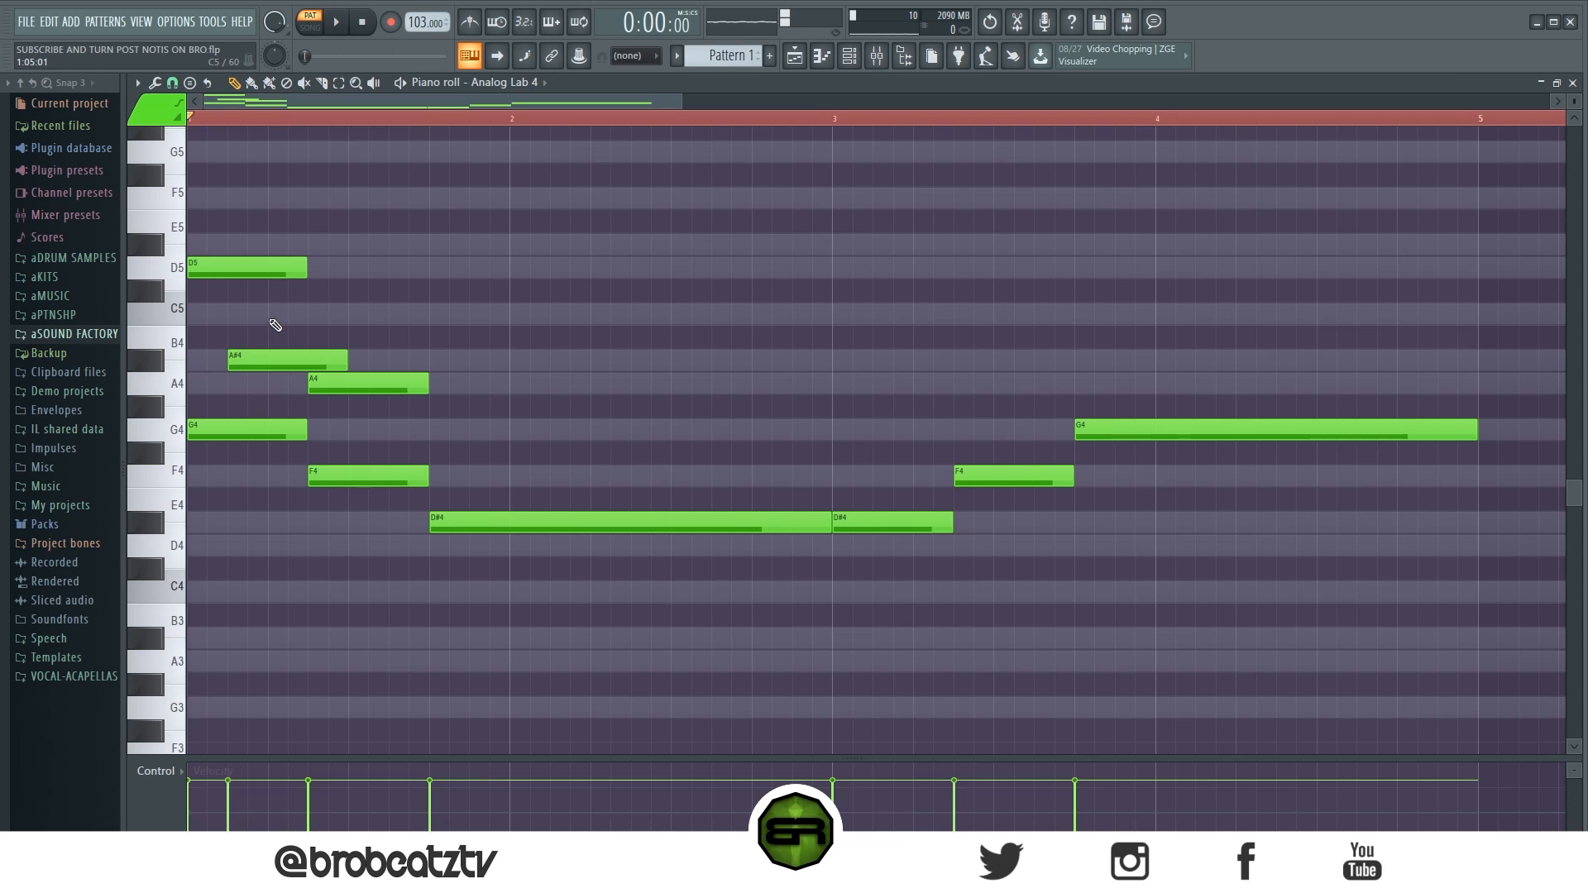
left_click(275, 314)
right_click(380, 385)
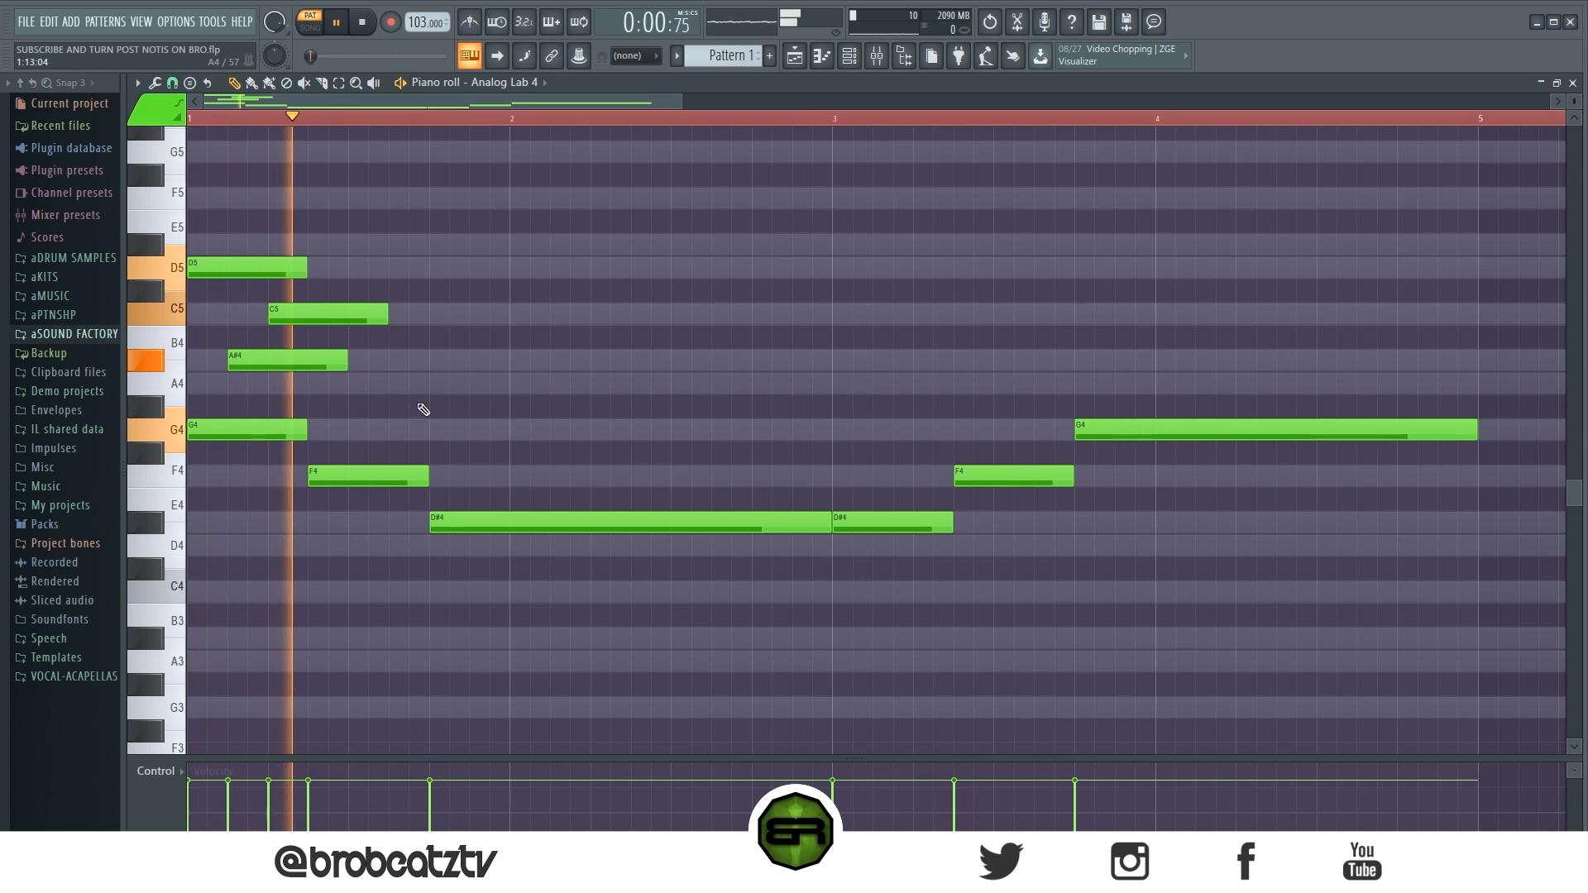
left_click(328, 405)
right_click(329, 402)
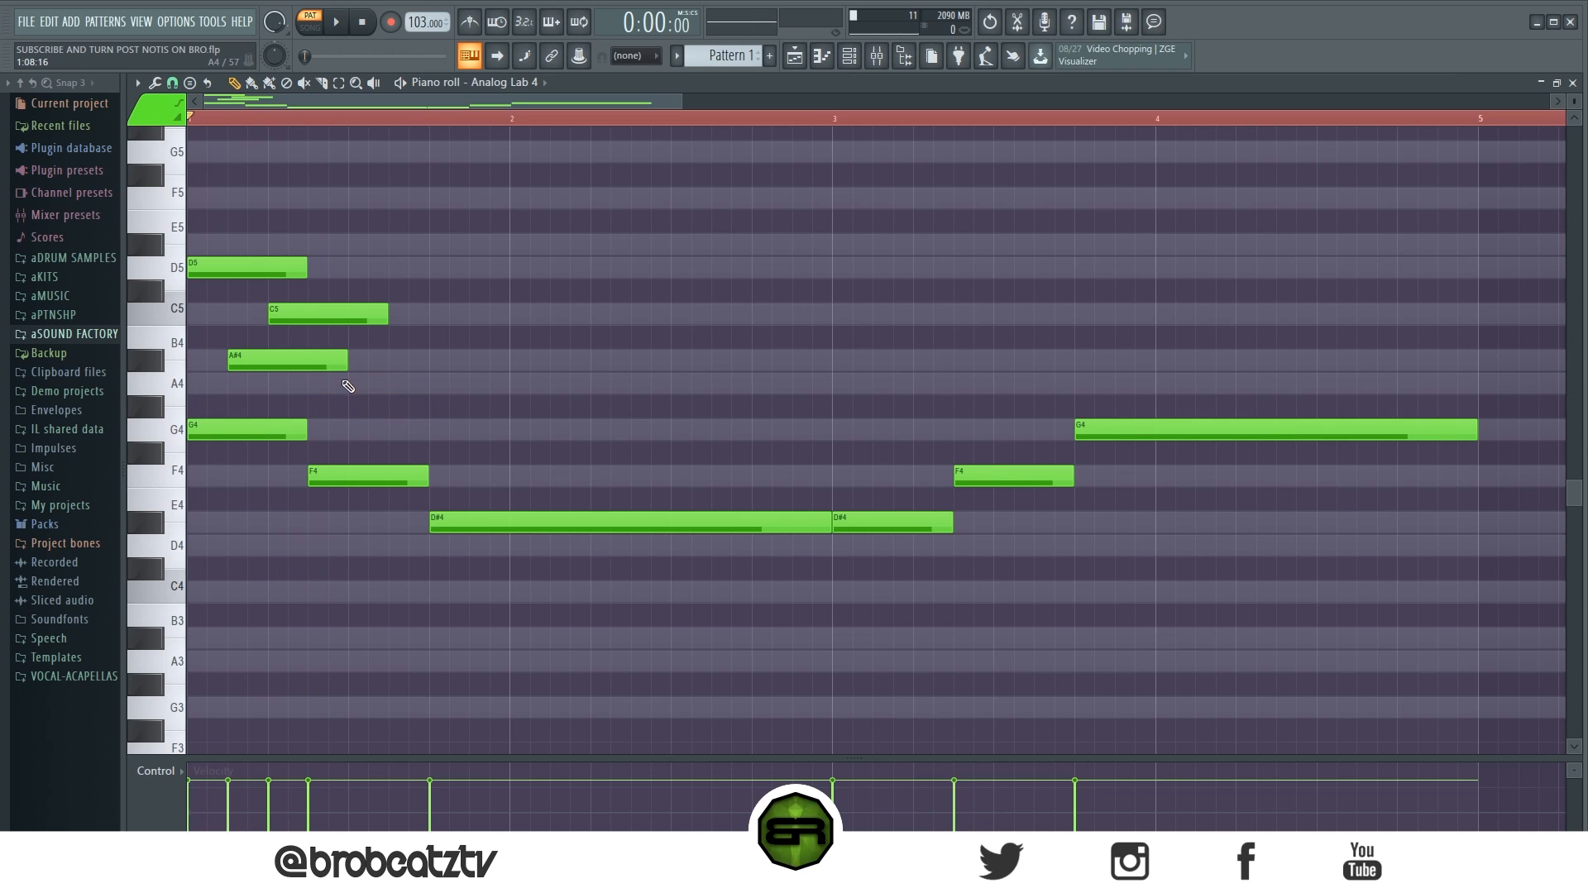
Delete the D5 and C5 notes in bar 1 and align the A#4 with the start of the first G4
right_click(296, 265)
right_click(331, 314)
left_click_drag(338, 362, 297, 364)
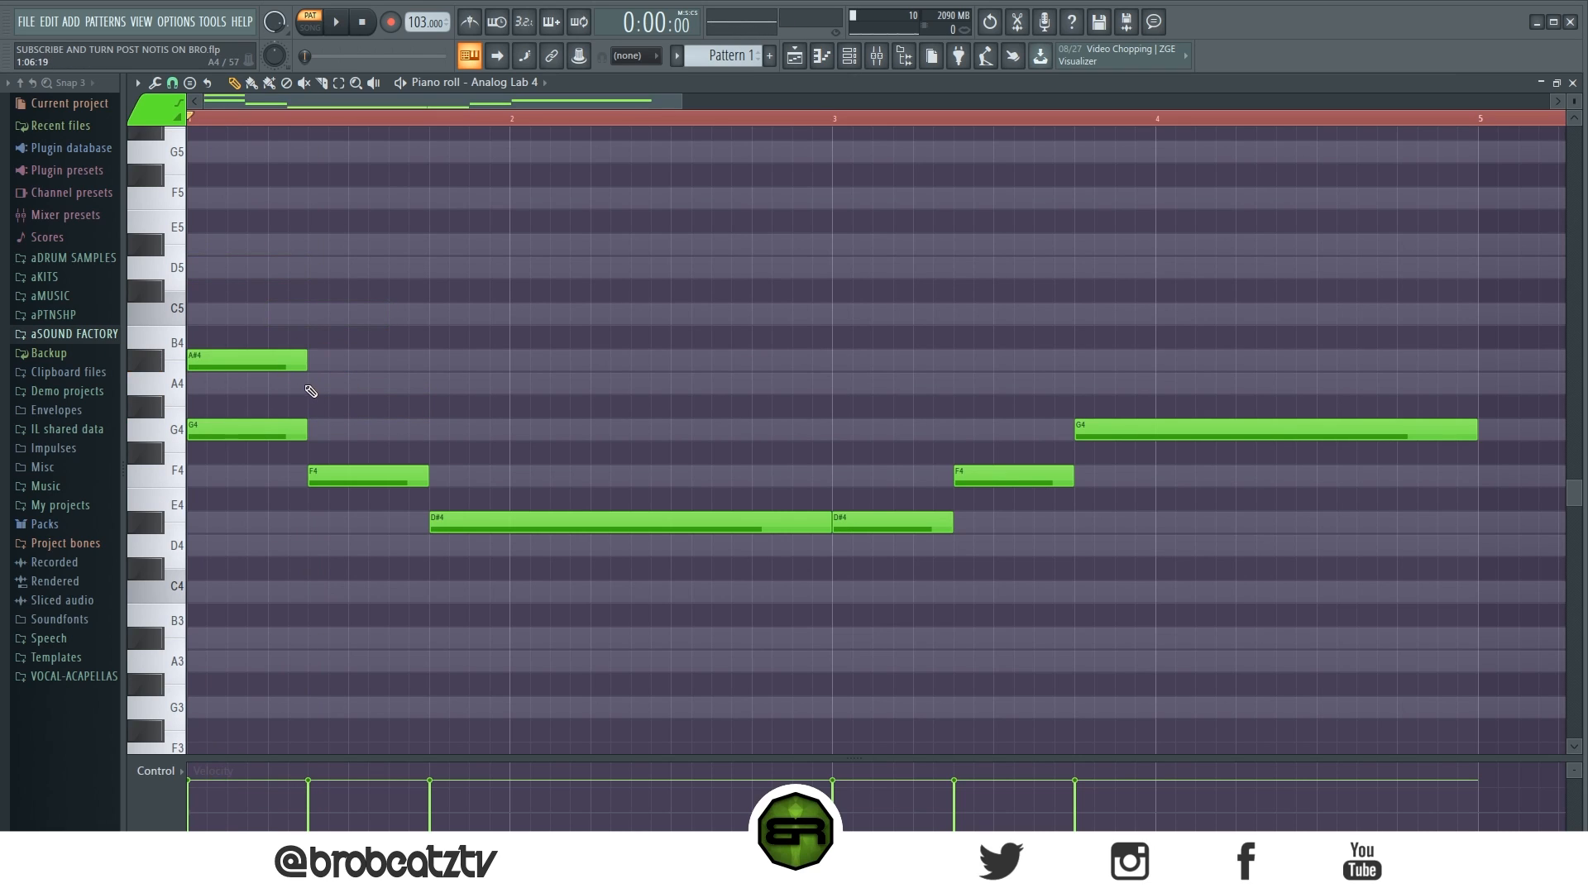
Add an A4 above the first F4 and a G4 above the long D#4, extending that G4 to bar 3
left_click(312, 389)
left_click(435, 430)
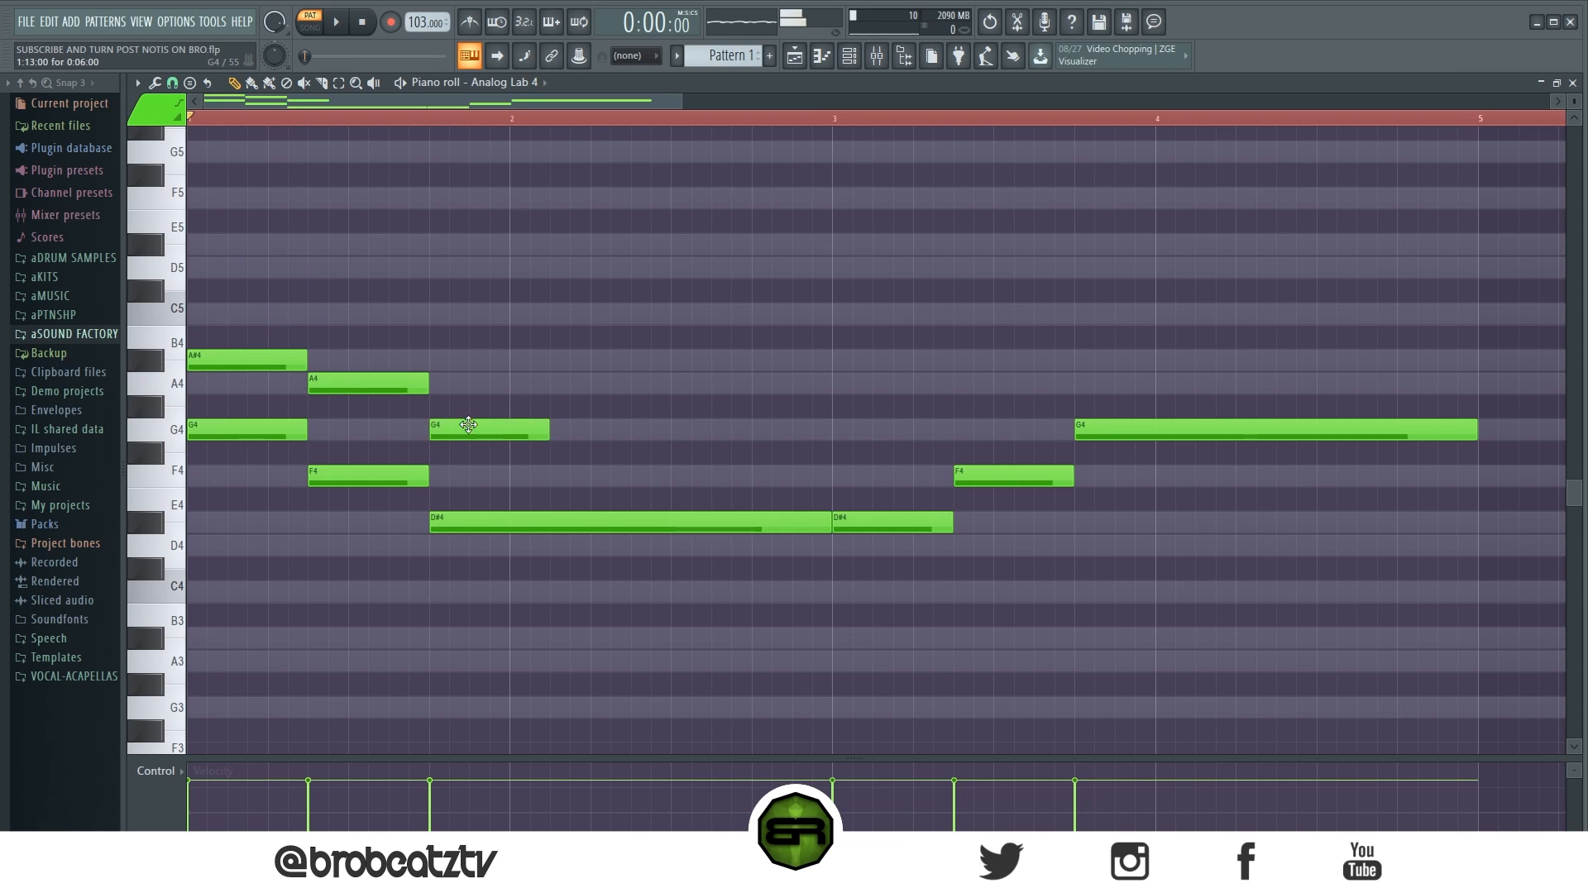
left_click_drag(547, 435, 781, 462)
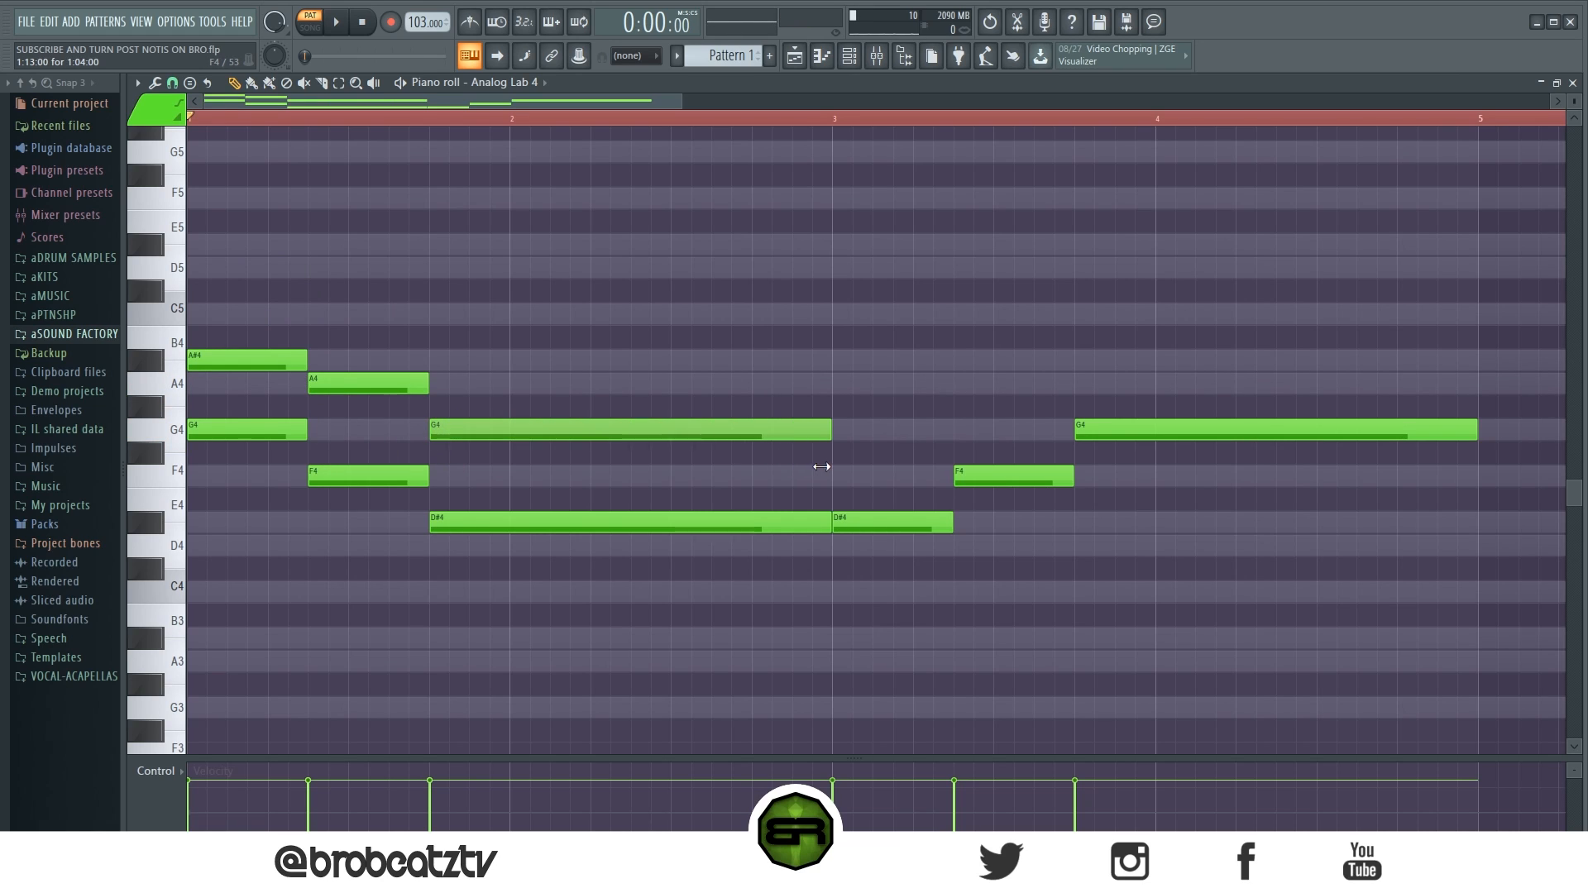
Add G4, A4 and A#4 harmony notes above the bars 3 and 4 phrase, extend the A#4 to bar 5, and play back
left_click(879, 432)
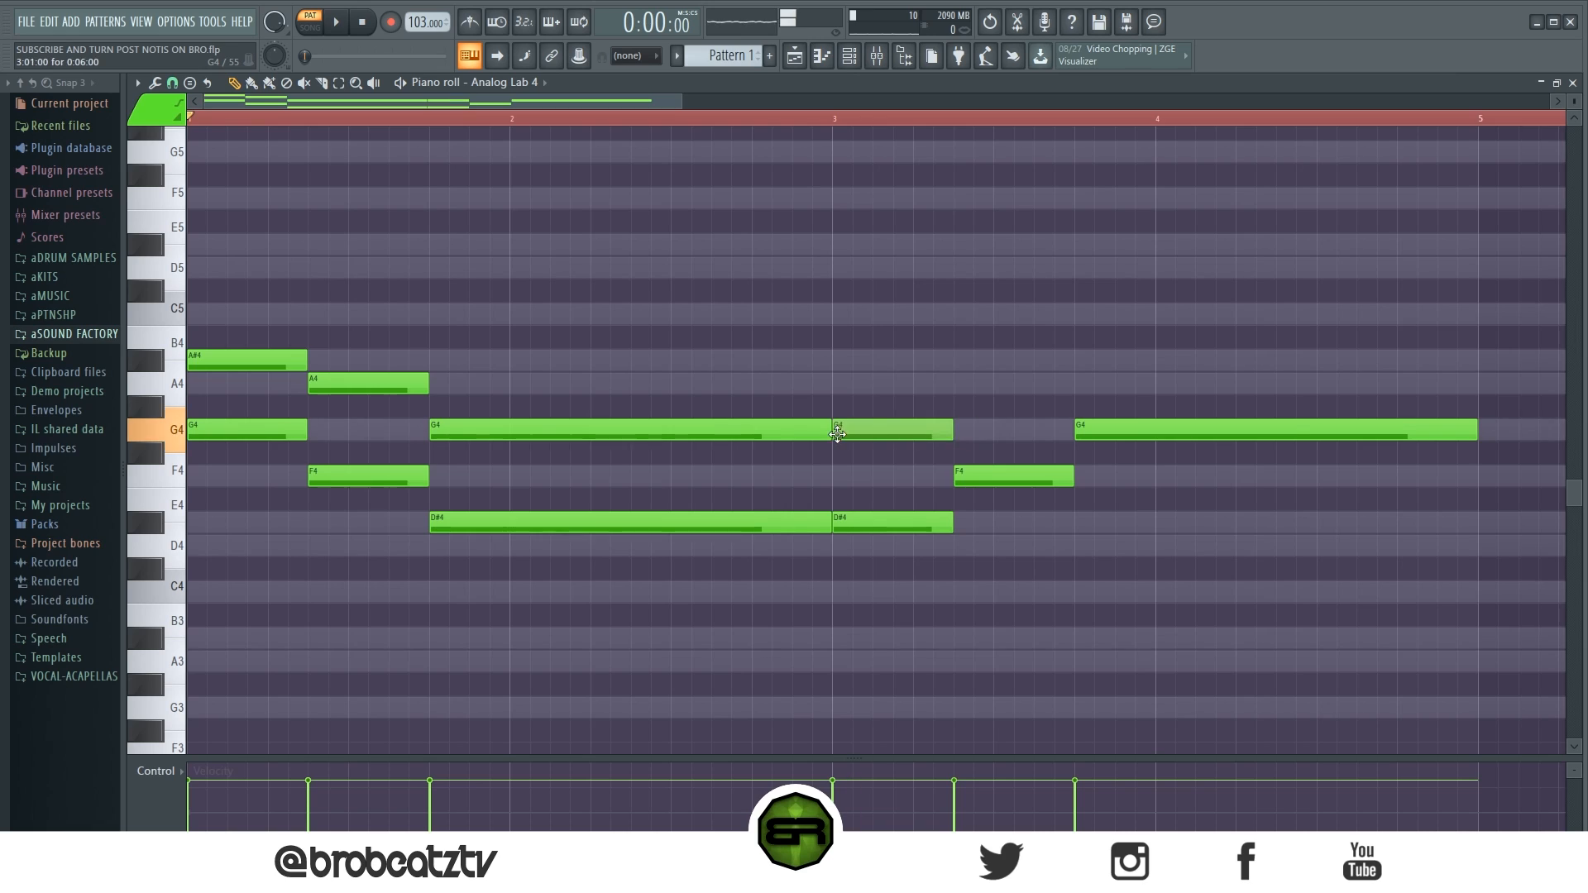
left_click(959, 384)
left_click(1083, 361)
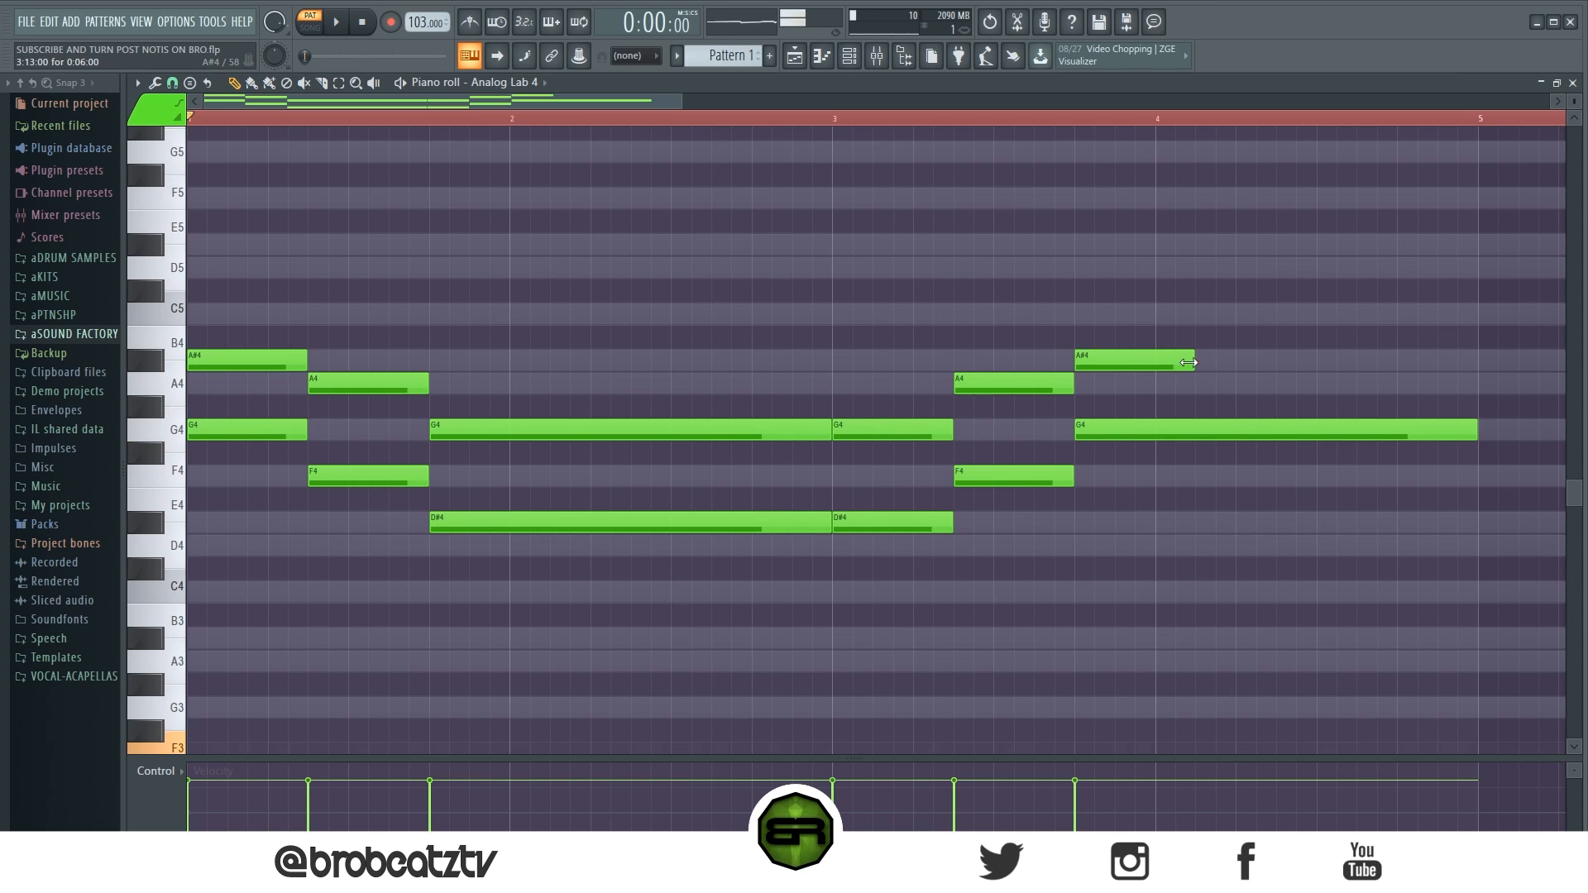
left_click_drag(1189, 362, 1490, 398)
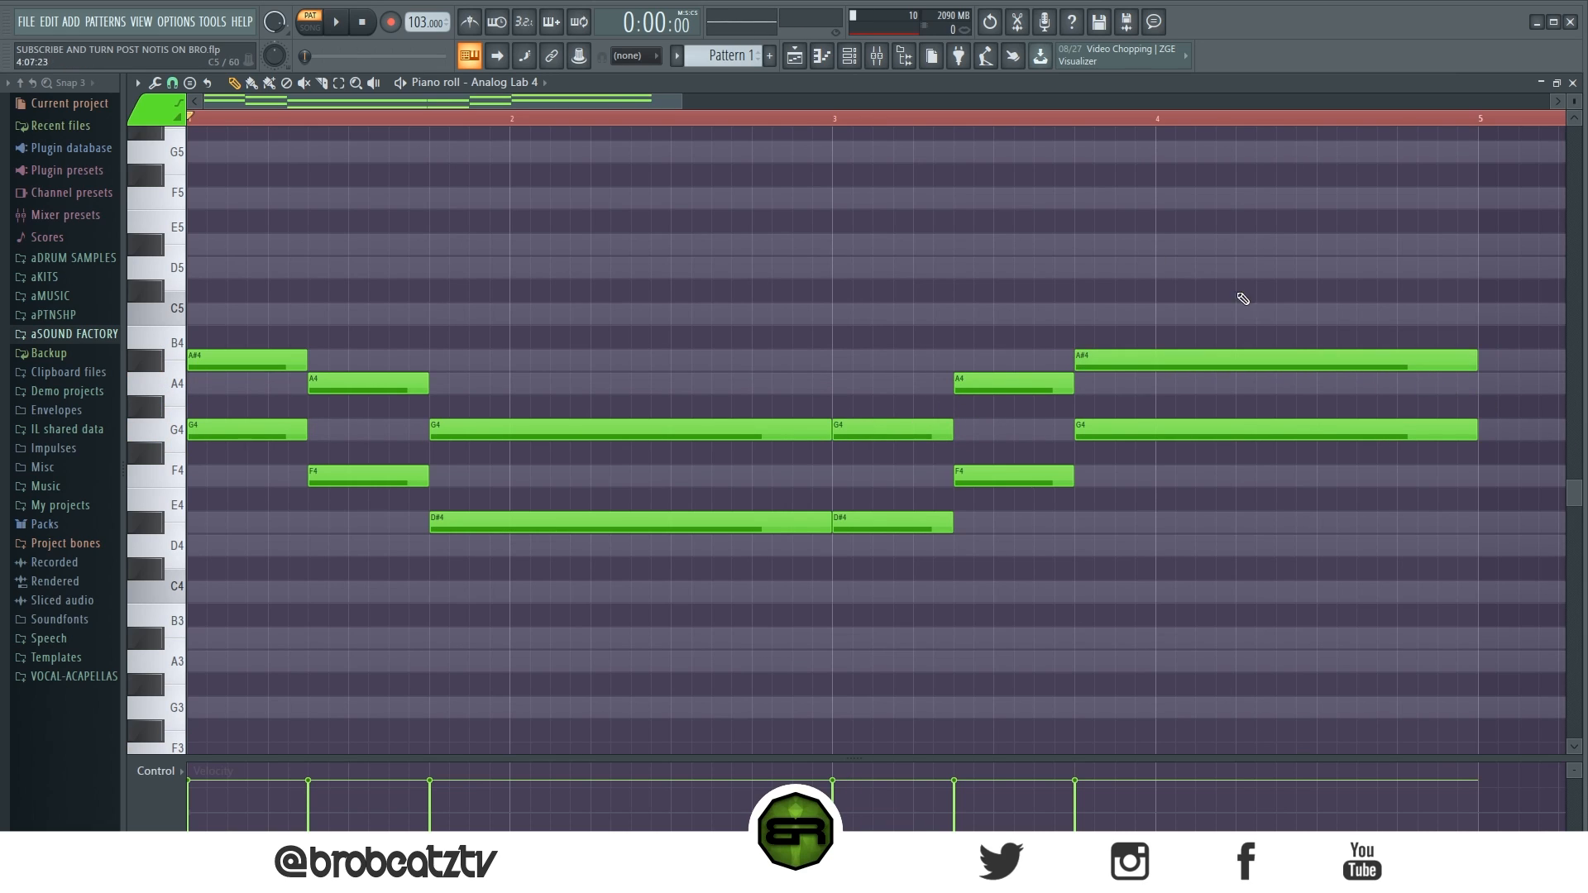
key("space")
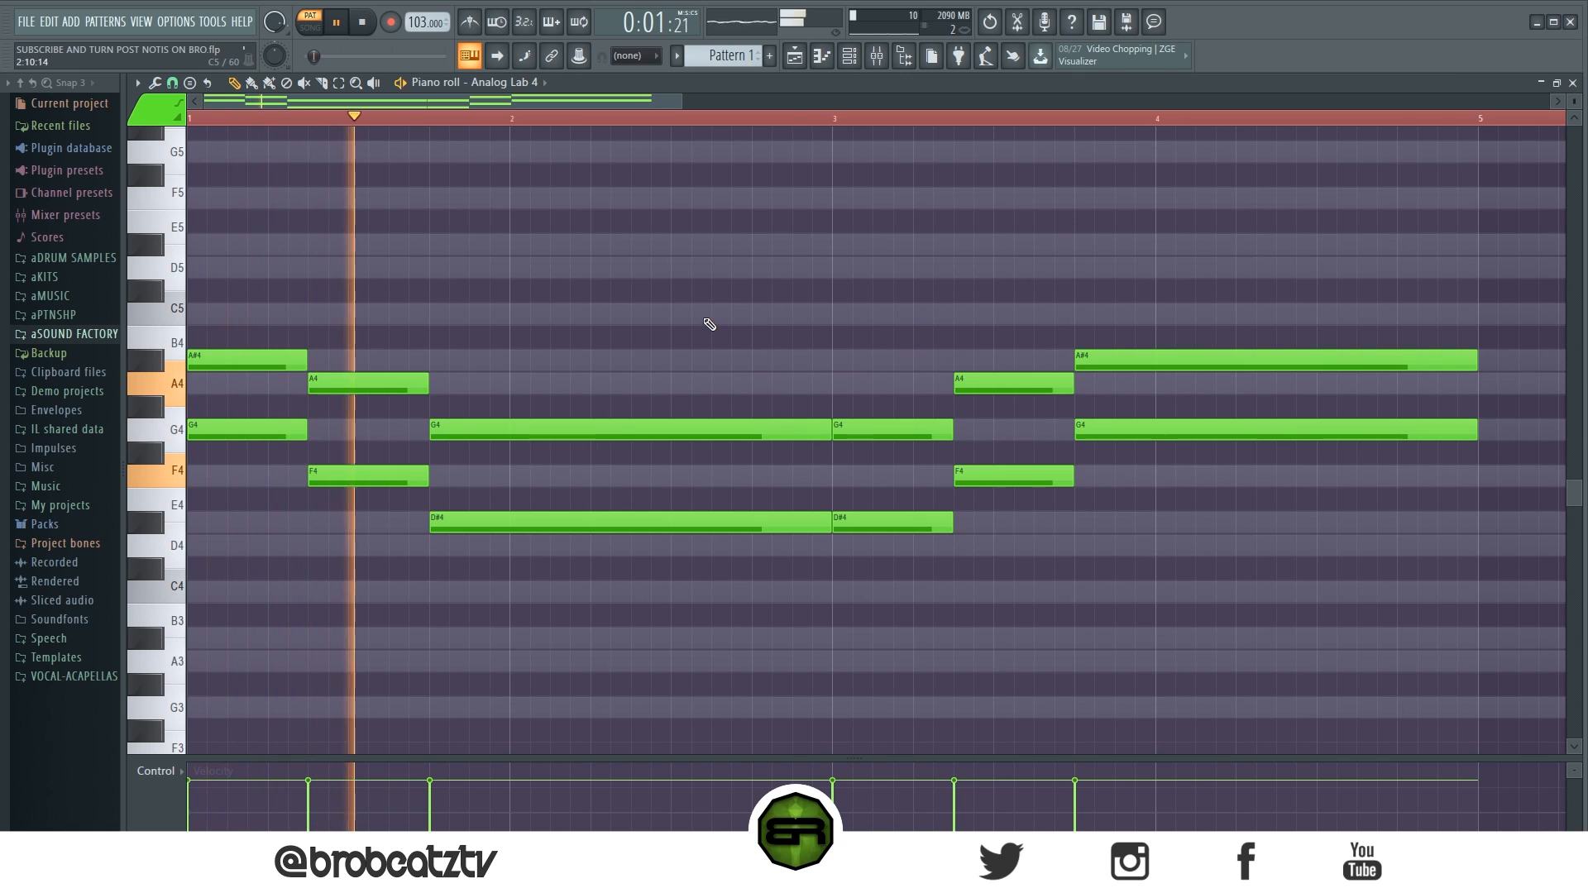
key("space")
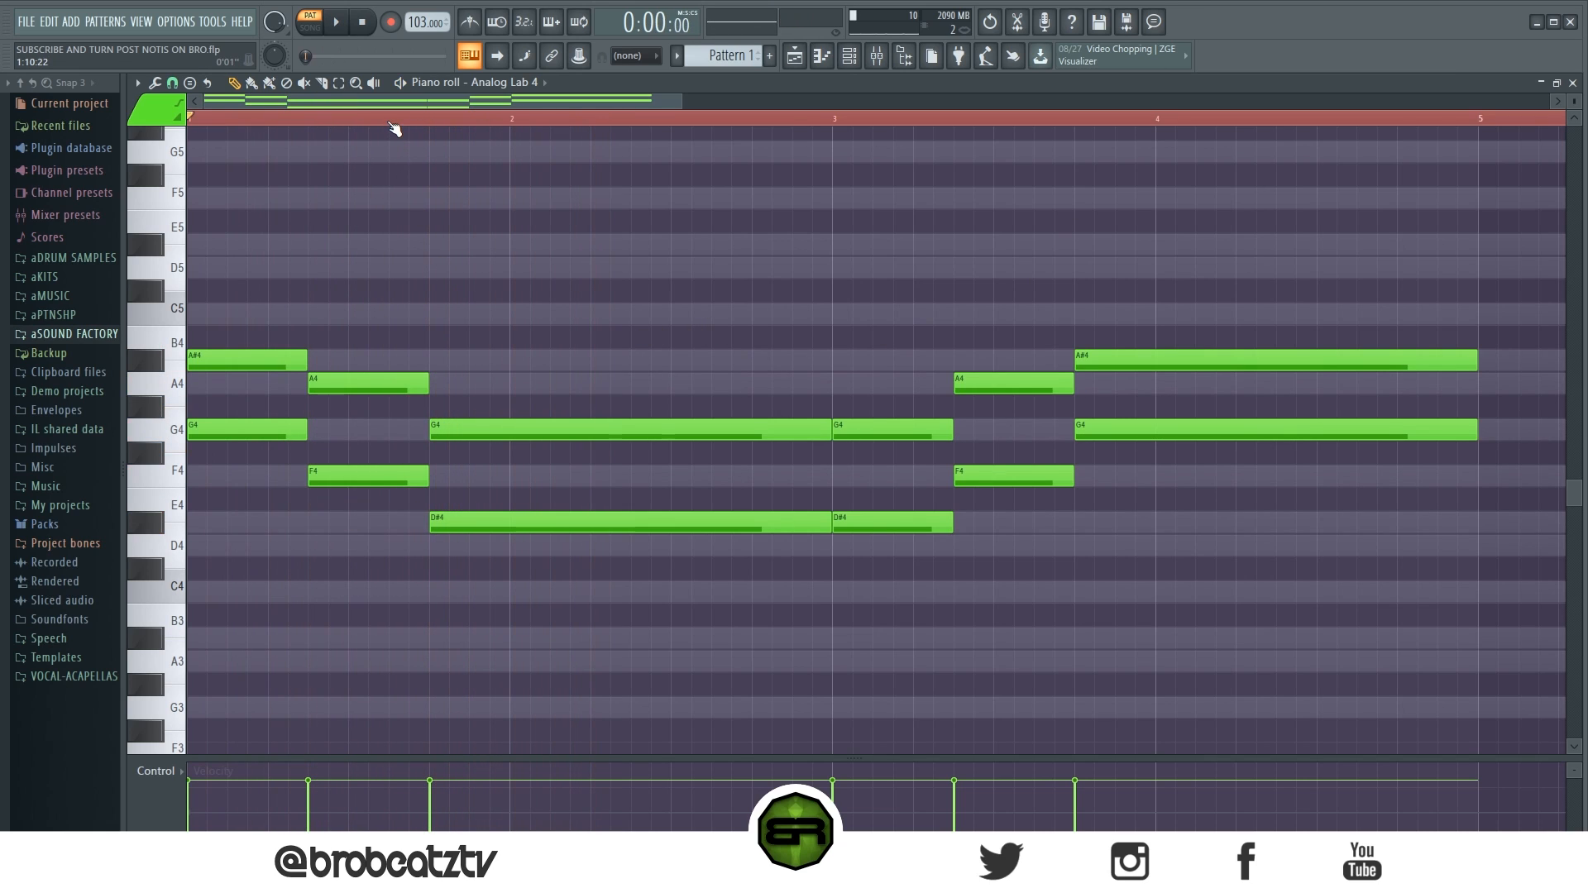
Duplicate the G4, F4 and D#4 melody line one and two octaves lower, and play back the result
scroll(417, 334, "down", 2)
left_click(921, 430, "ctrl+shift")
left_click(829, 477, "ctrl+shift")
left_click(732, 524, "ctrl+shift")
left_click(611, 523, "ctrl+shift")
left_click(325, 477, "ctrl+shift")
left_click(266, 433, "ctrl+shift")
mouse_move(261, 433)
left_mouse_down()
mouse_move(308, 434)
mouse_move(156, 449)
left_mouse_up()
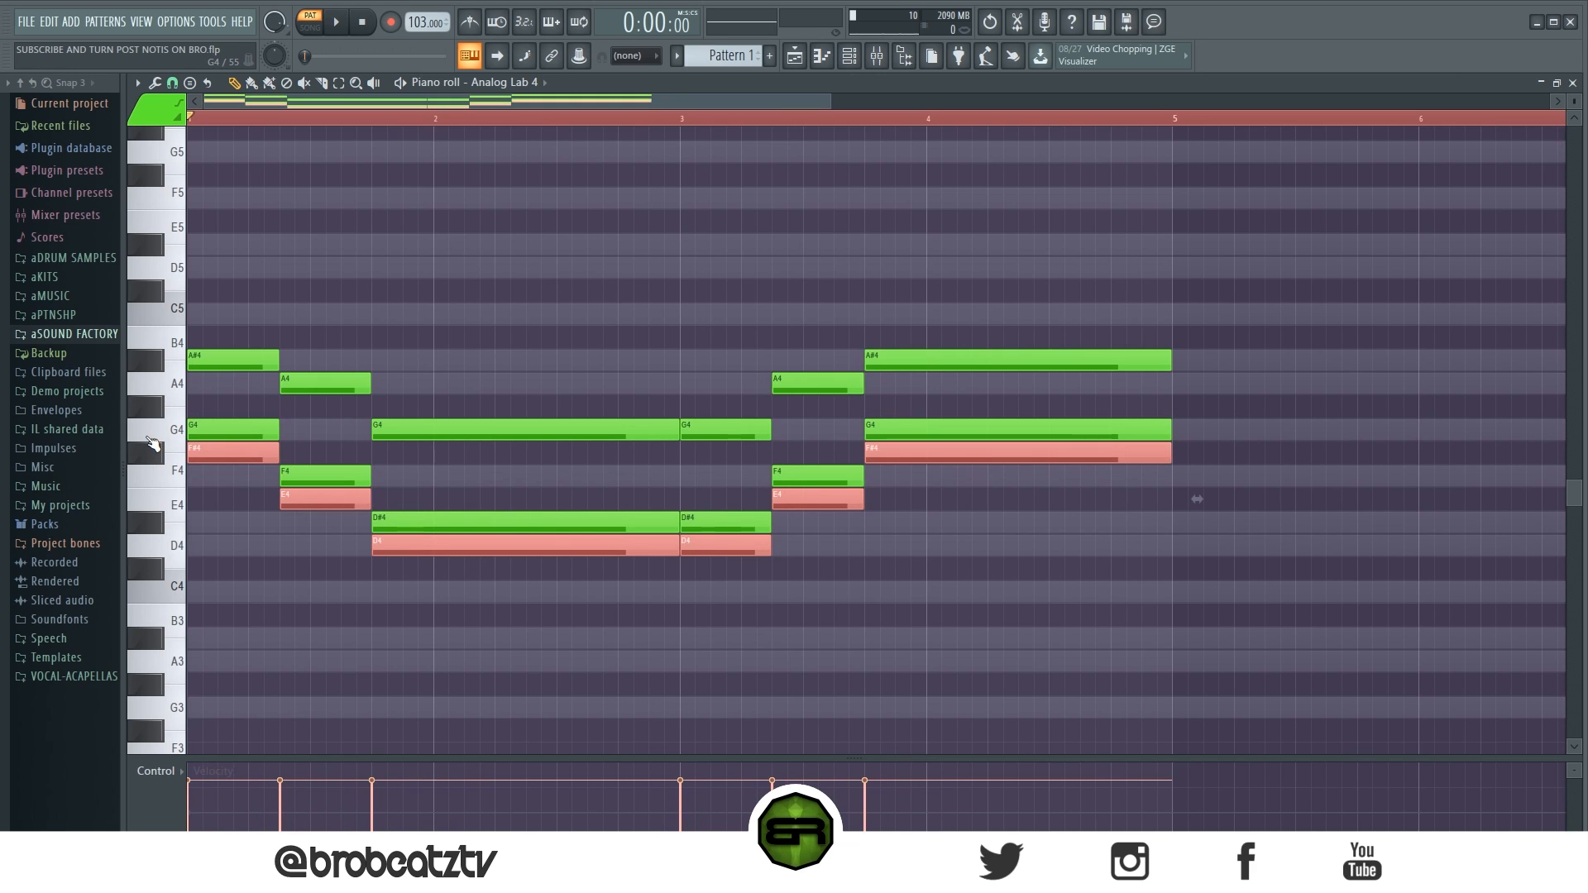
key("ctrl+Down")
scroll(159, 440, "down", 6)
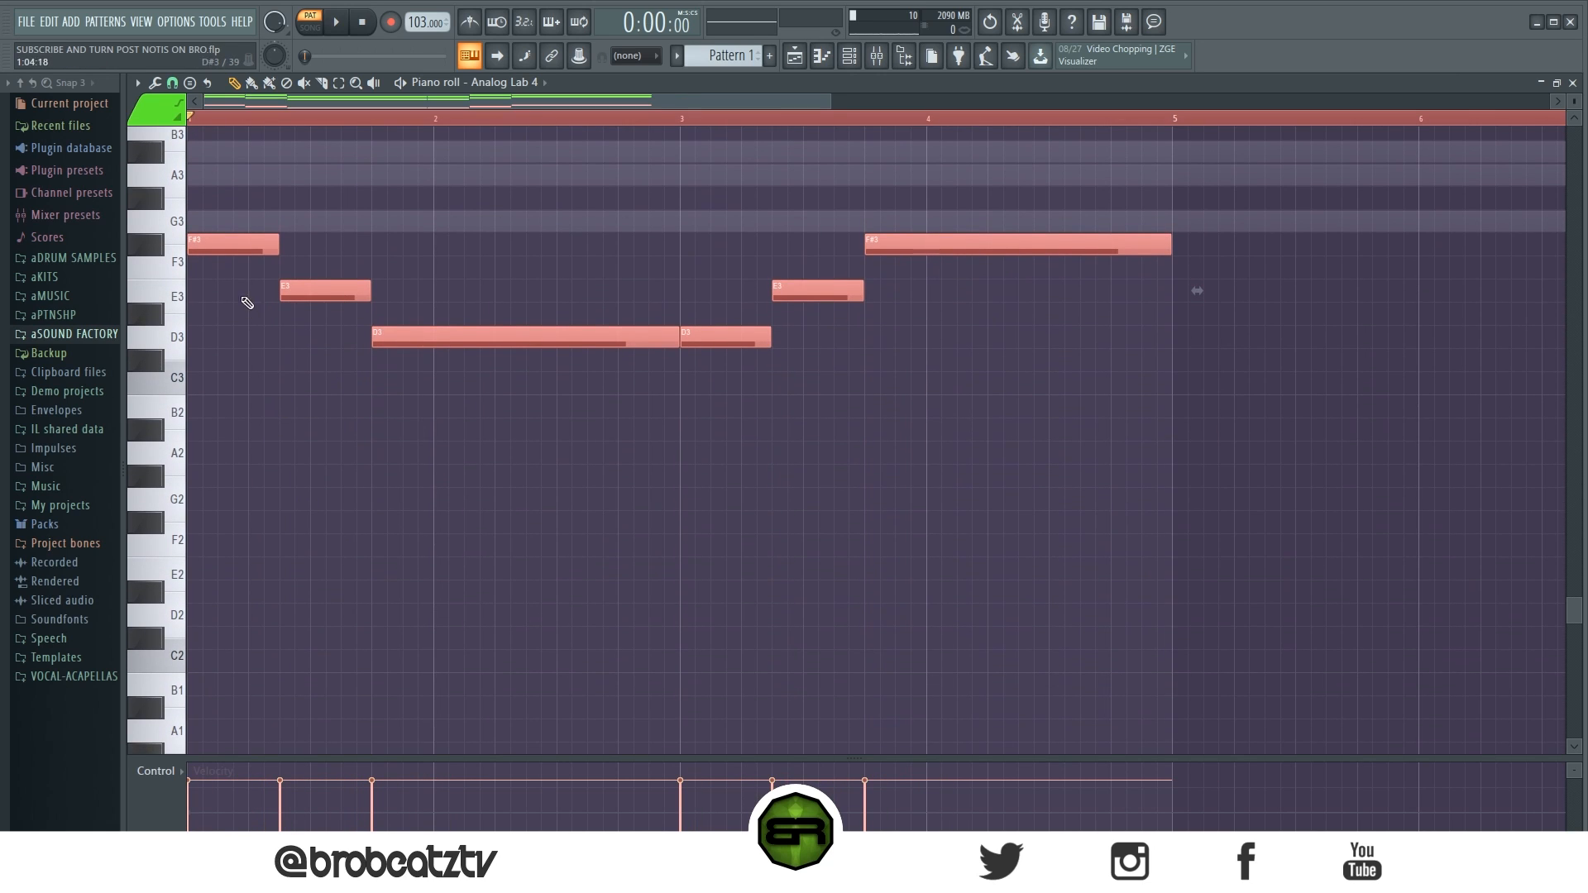
key("ctrl+Down")
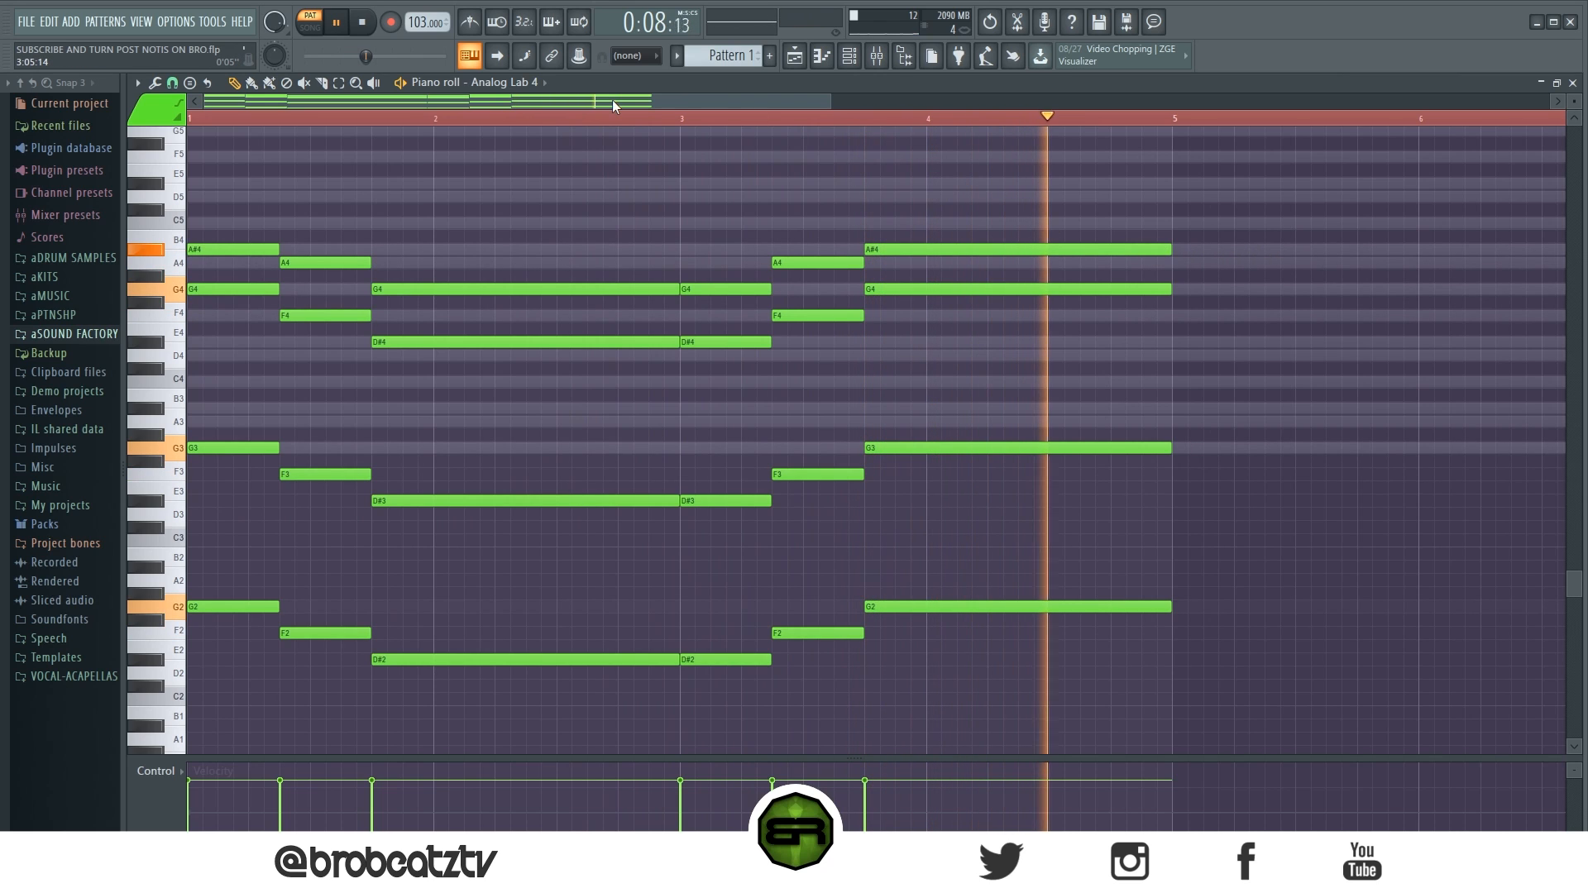
key("space")
Copy only the G4, F4 and D#4 melody line from bars 1 to 4 to start at bar 5
left_click_drag(612, 101, 1030, 122)
scroll(342, 429, "up", 1)
left_click_drag(693, 101, 255, 128)
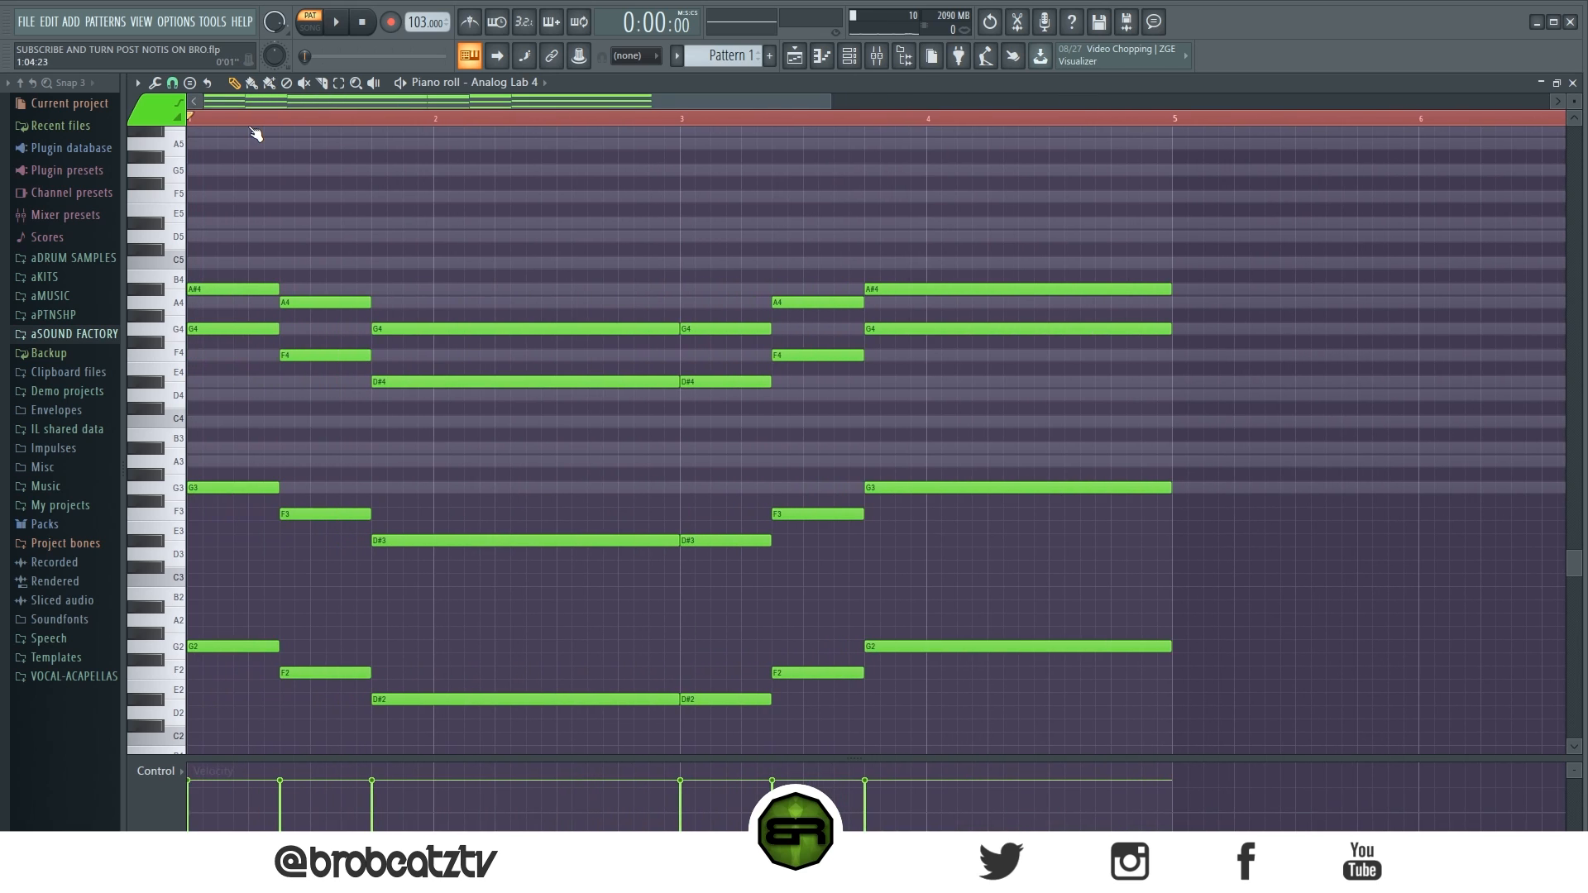
left_click(918, 328, "ctrl+shift")
left_click(808, 355, "ctrl+shift")
left_click(722, 380, "ctrl+shift")
left_click(620, 380, "ctrl+shift")
left_click(348, 355, "ctrl+shift")
left_click(233, 330, "ctrl+shift")
left_click_drag(214, 331, 1206, 351)
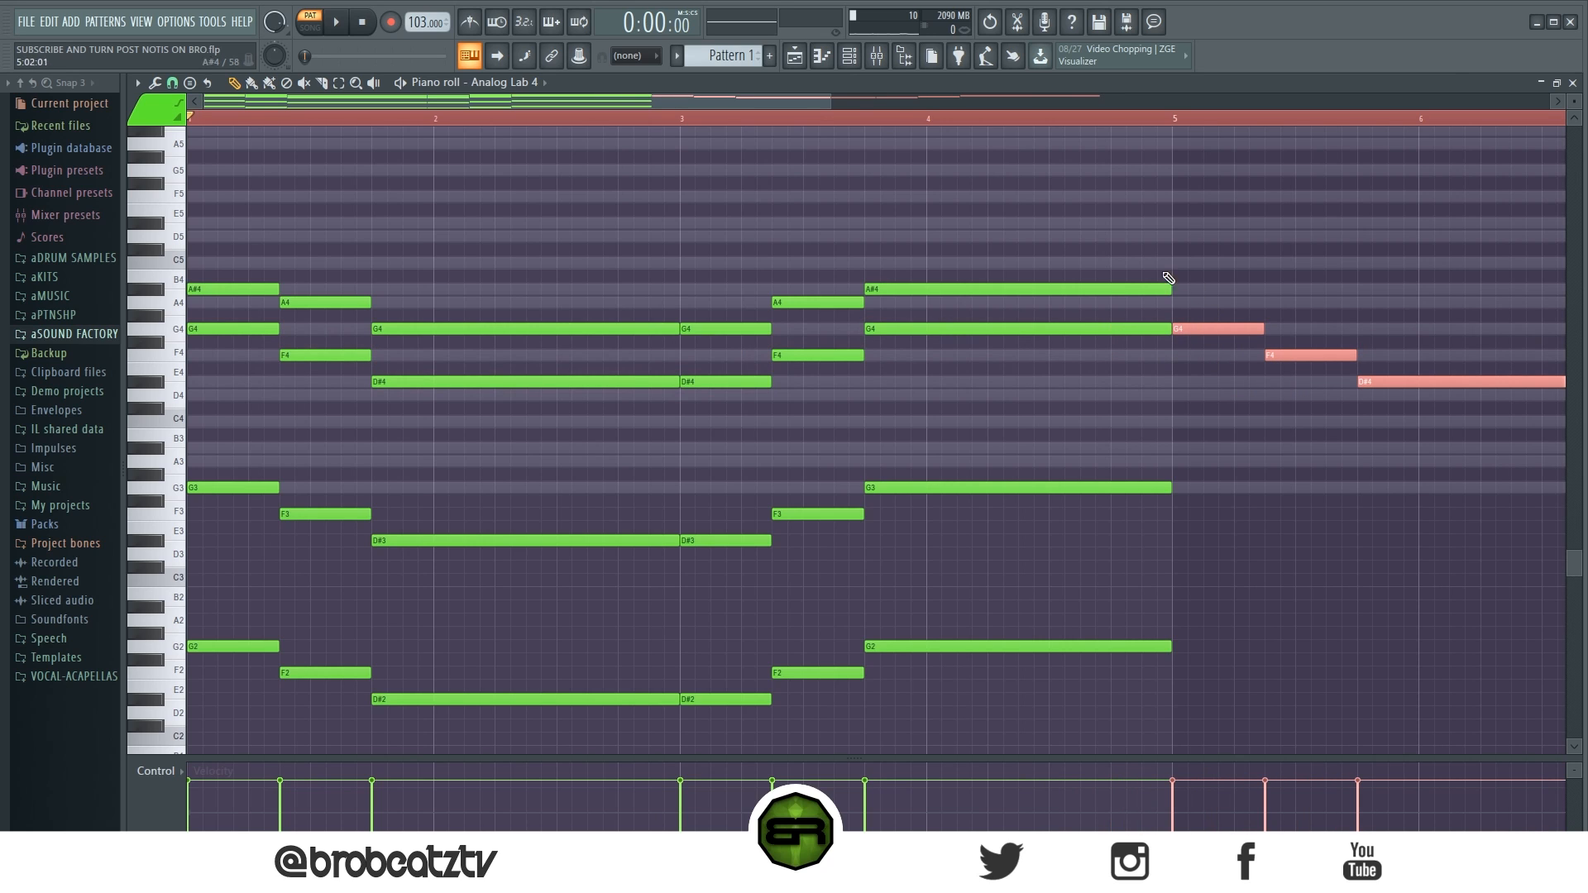
Try an A#4 harmony note above the copied G4 at bar 5
left_click_drag(726, 96, 1274, 166)
left_click_drag(1578, 105, 1578, 157)
scroll(711, 554, "up", 3)
key("ctrl+d")
scroll(397, 406, "up", 2)
left_click(292, 381)
right_click(290, 379)
left_click(285, 382)
right_click(432, 384)
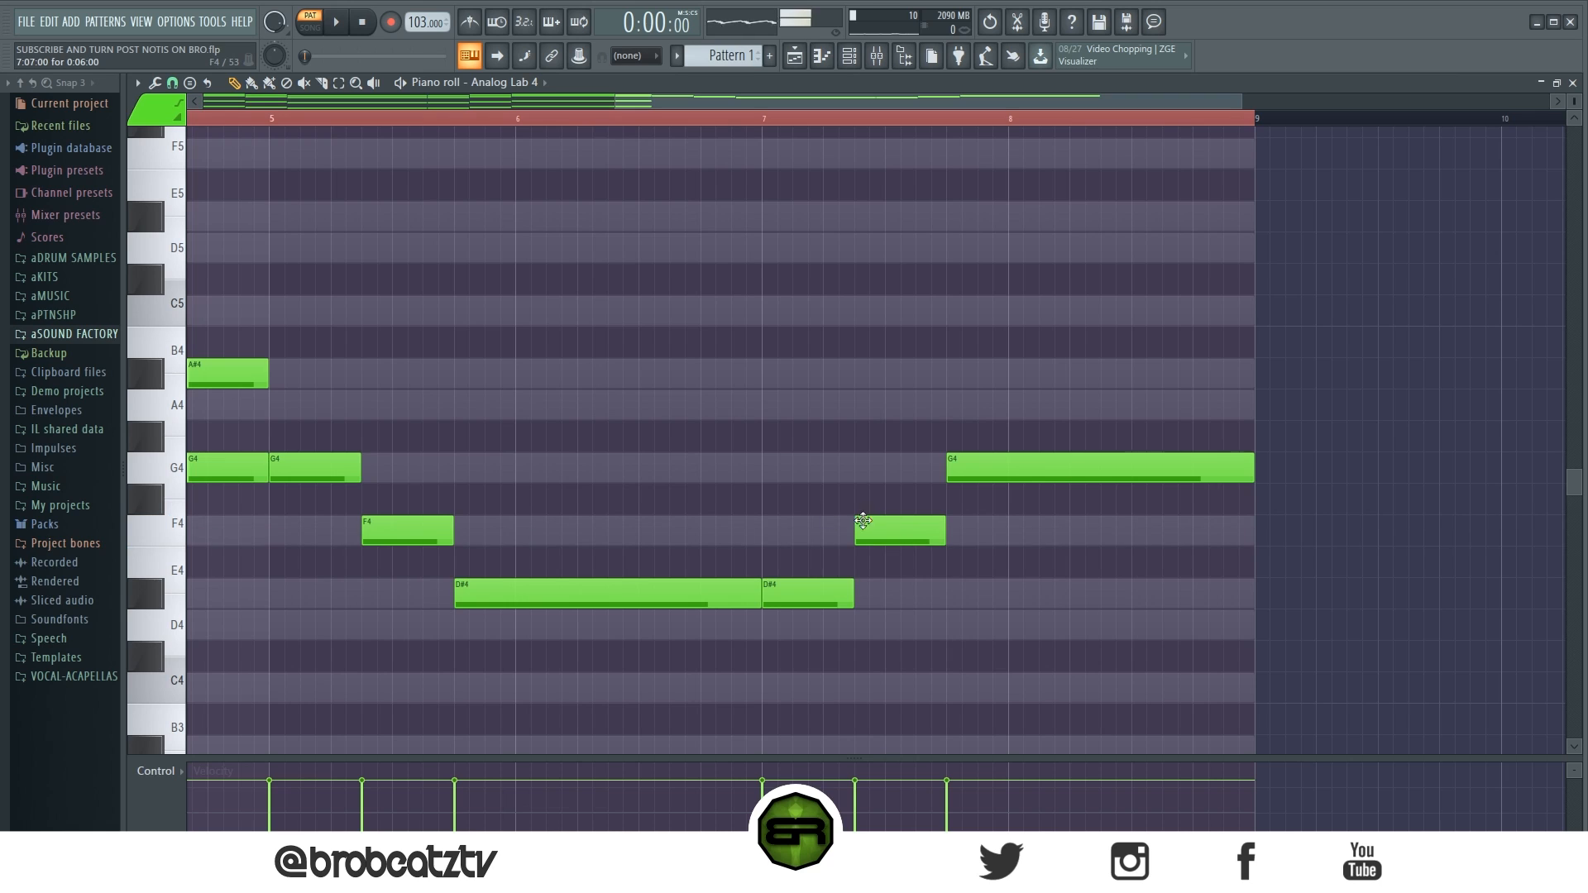
left_click(329, 374)
Delete the notes in bars 5 to 8 and copy the upper two-voice chords from bars 1 to 4 there instead
left_click_drag(335, 364, 1036, 670)
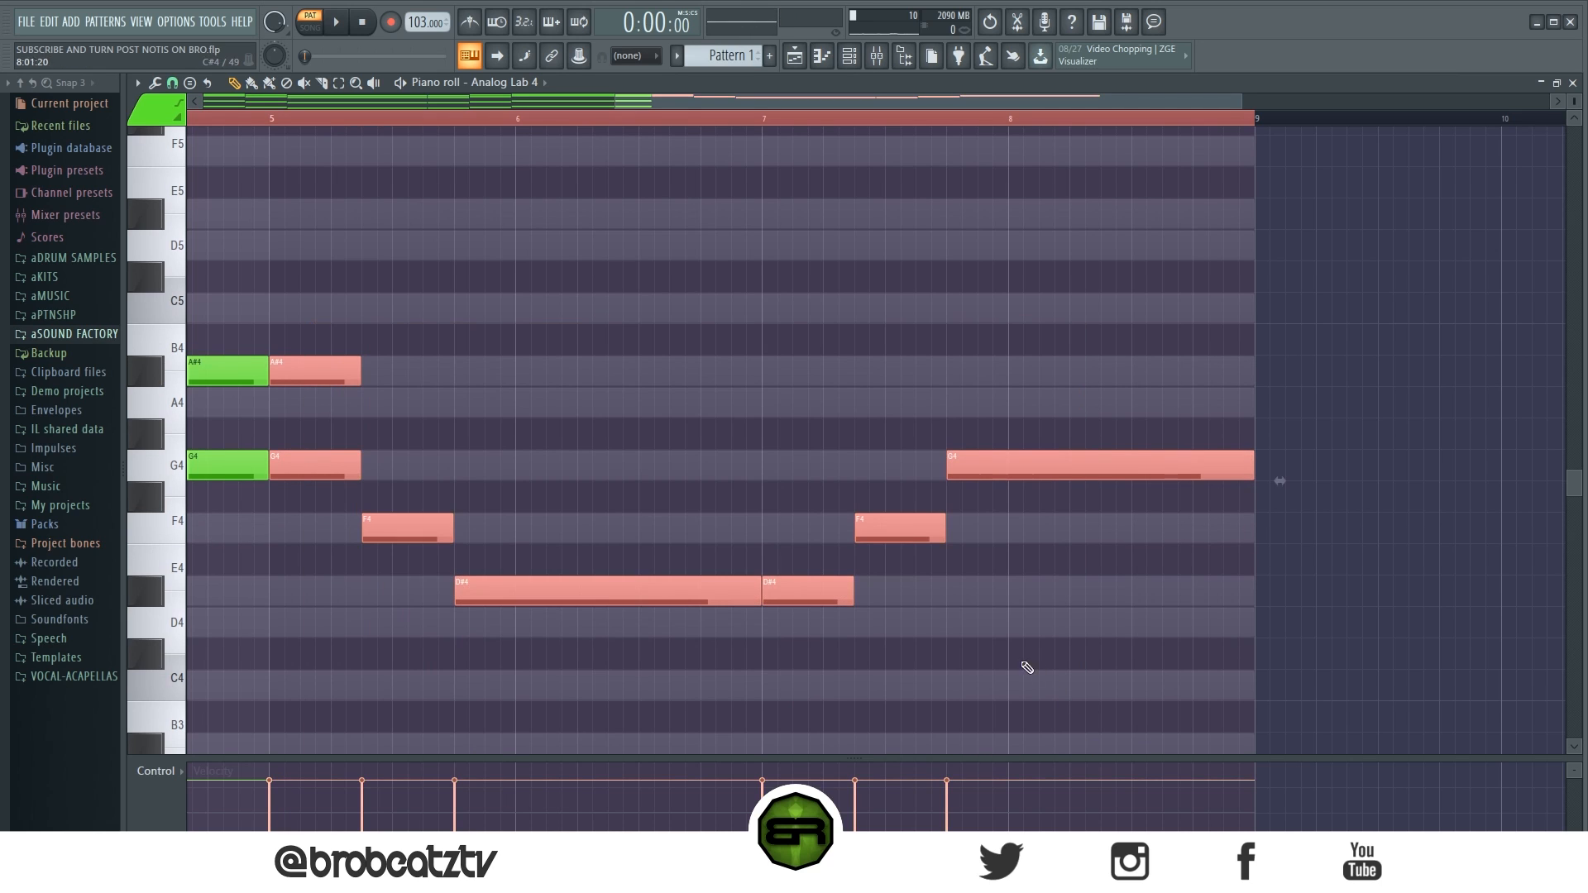
key("Delete")
scroll(543, 121, "down", 3)
left_click_drag(717, 293, 184, 608)
left_click_drag(206, 466, 665, 469)
left_click_drag(583, 120, 1025, 114)
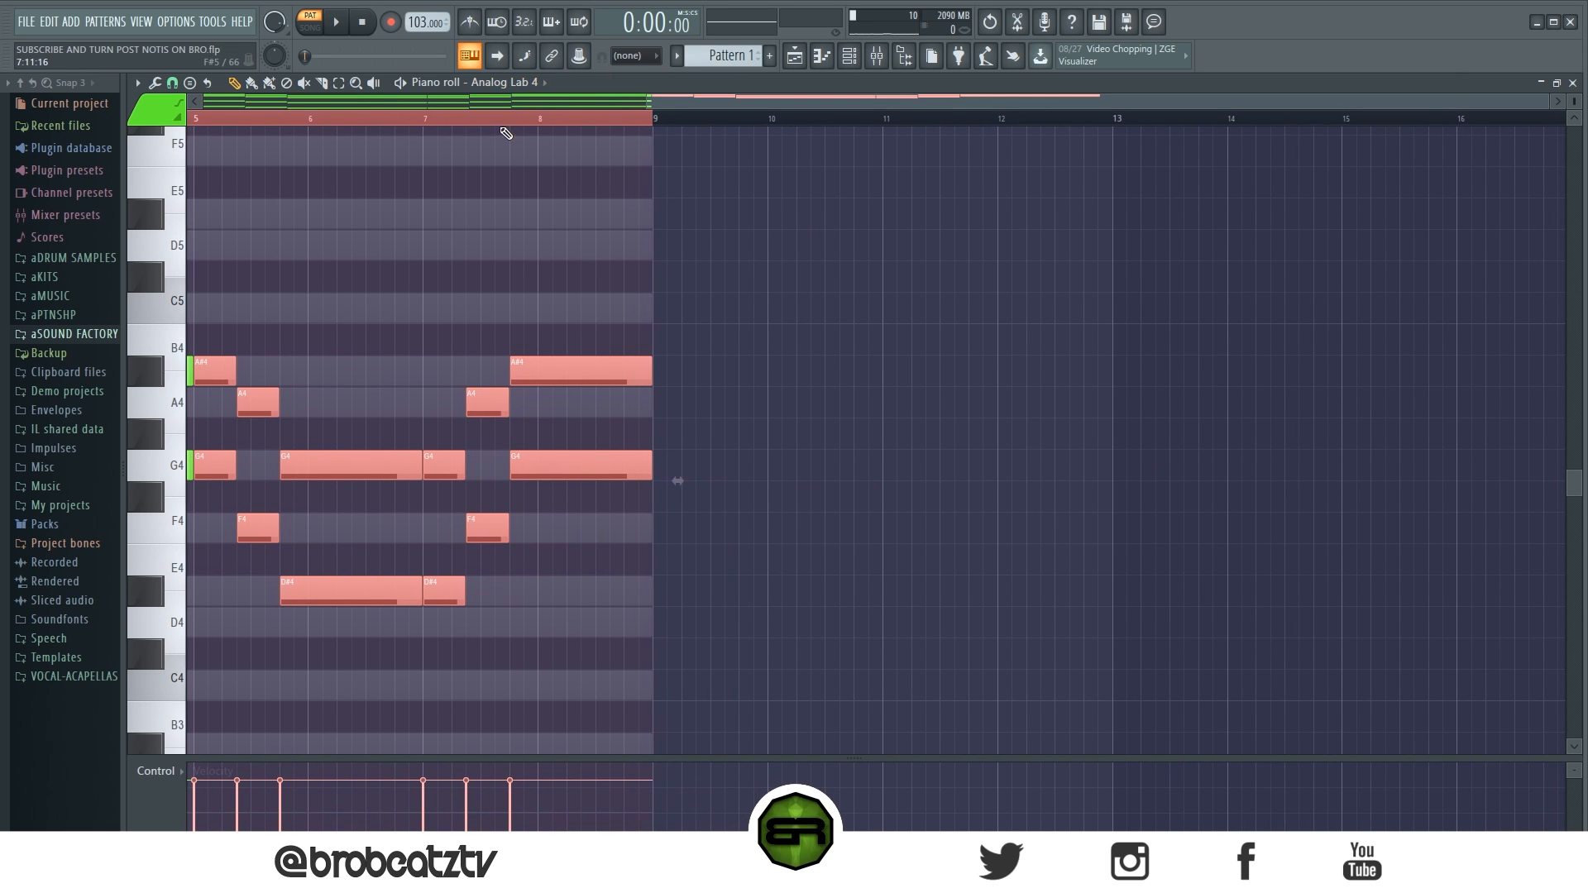
scroll(506, 109, "up", 2)
scroll(543, 115, "up", 1)
left_click_drag(590, 105, 655, 112)
left_click(631, 222, "ctrl")
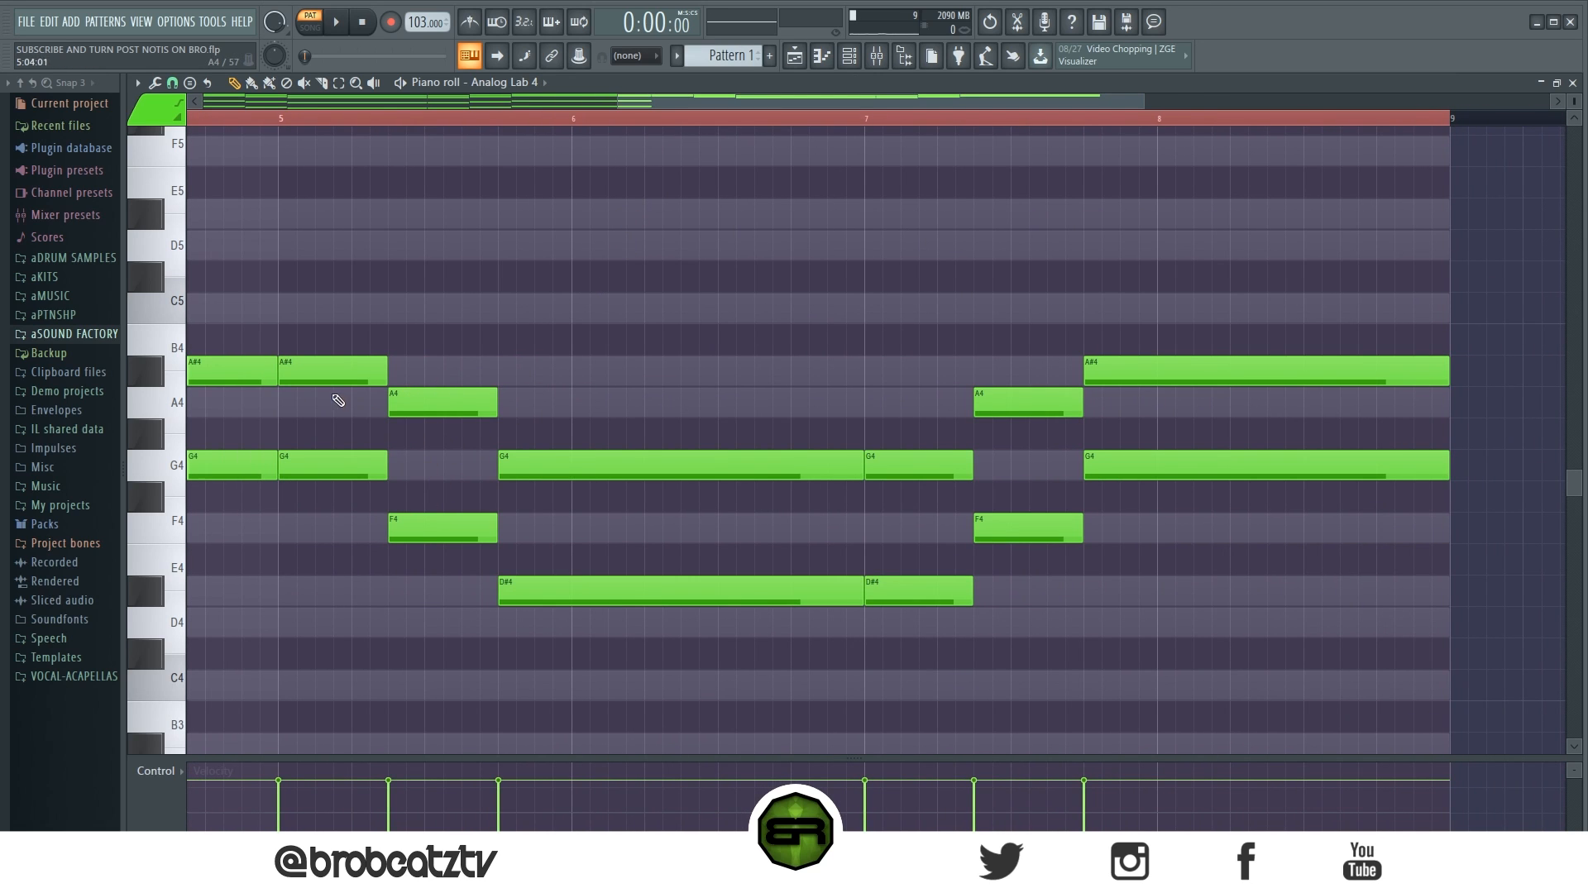
Replace the A4 notes above the F4 notes in bars 5 and 7 with C5
left_click(392, 306)
left_click_drag(432, 263, 416, 648)
left_click(640, 344, "ctrl")
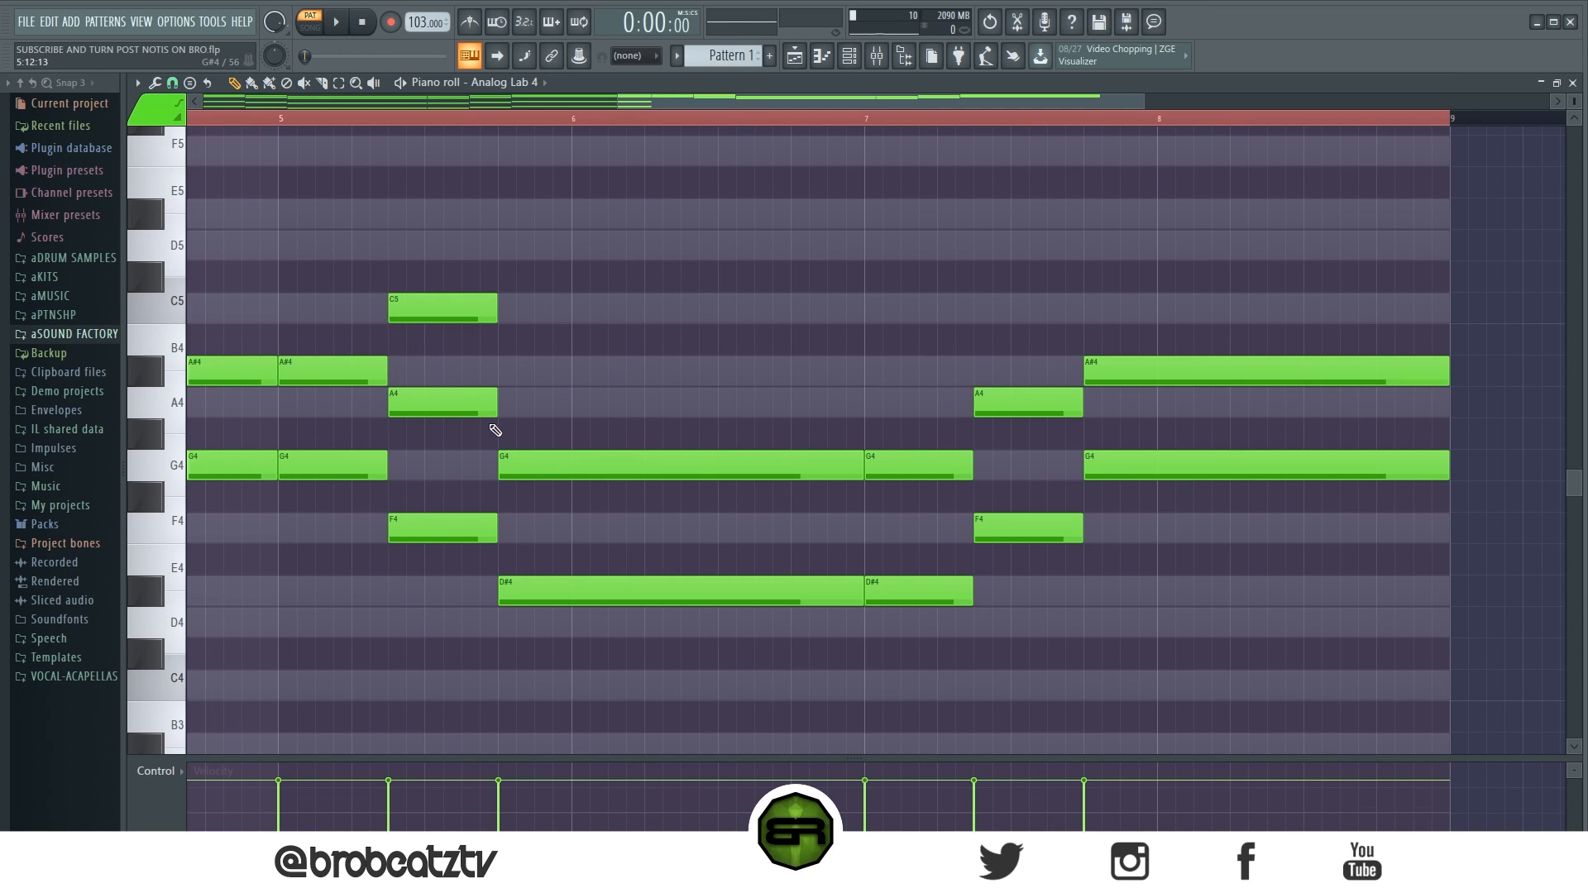
right_click(459, 413)
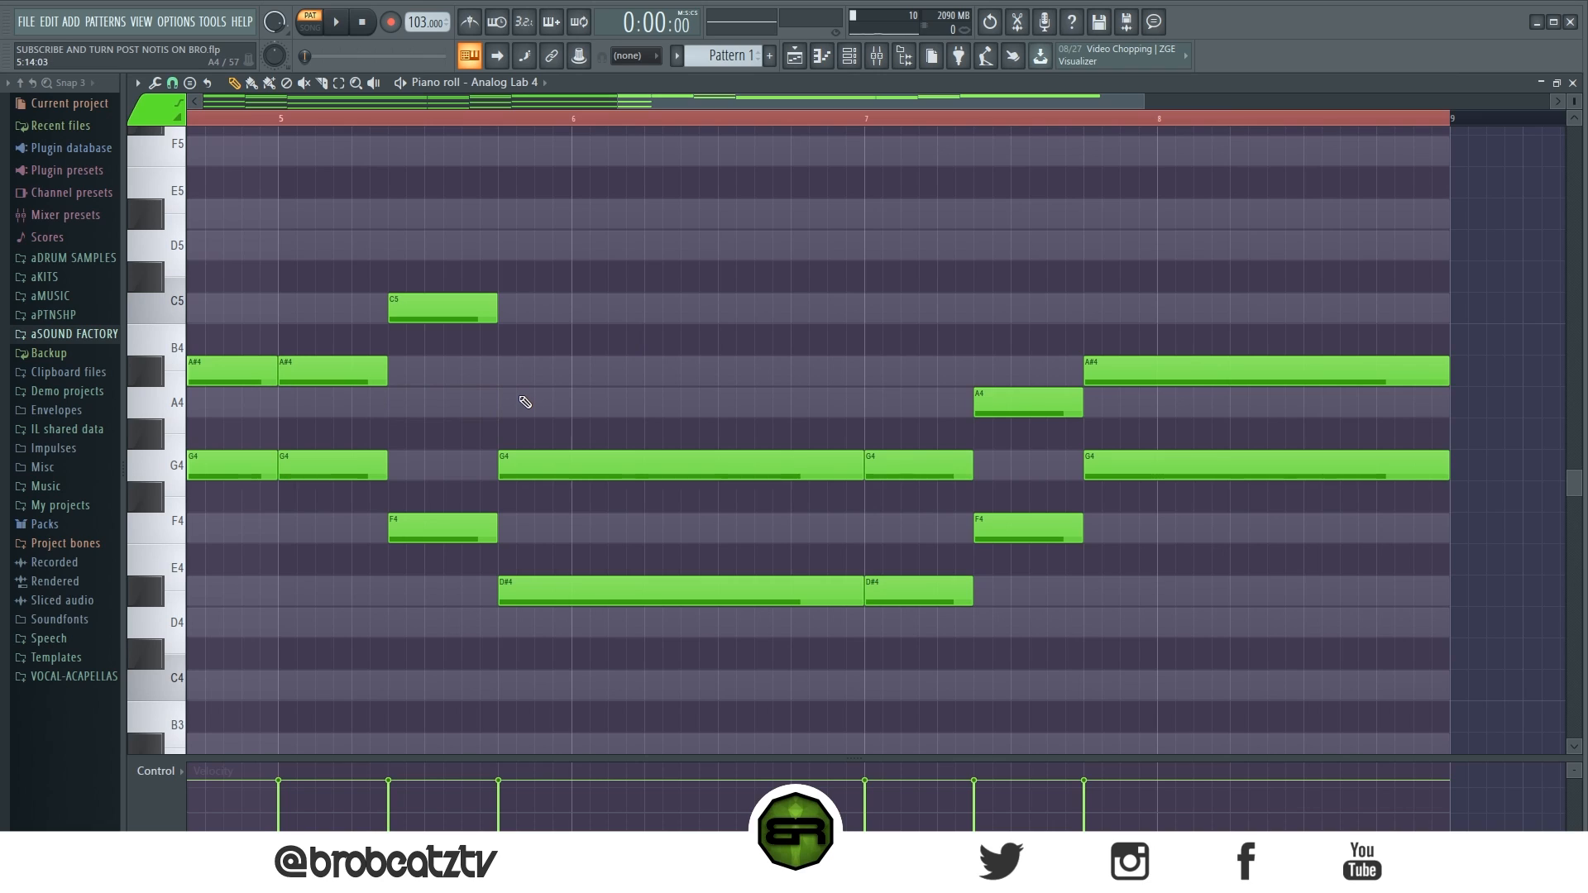
left_click_drag(289, 266, 736, 586)
left_click(751, 414, "ctrl")
left_click(1012, 318)
right_click(1035, 400)
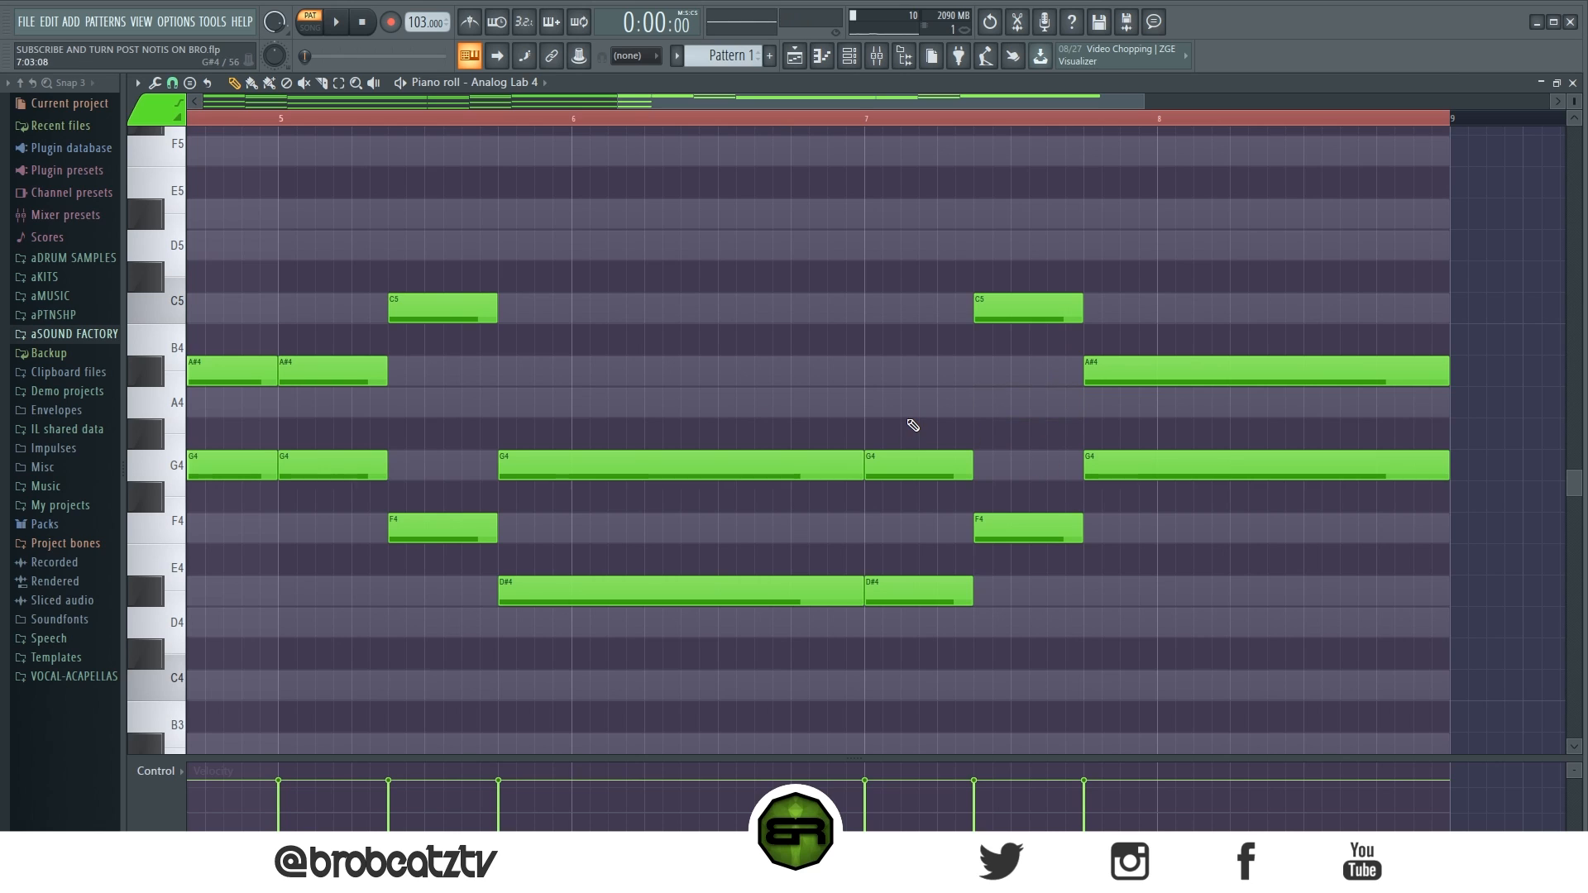
Select the upper chord notes in bar 1 in turn to examine how the two voices are spaced
scroll(542, 152, "down", 3)
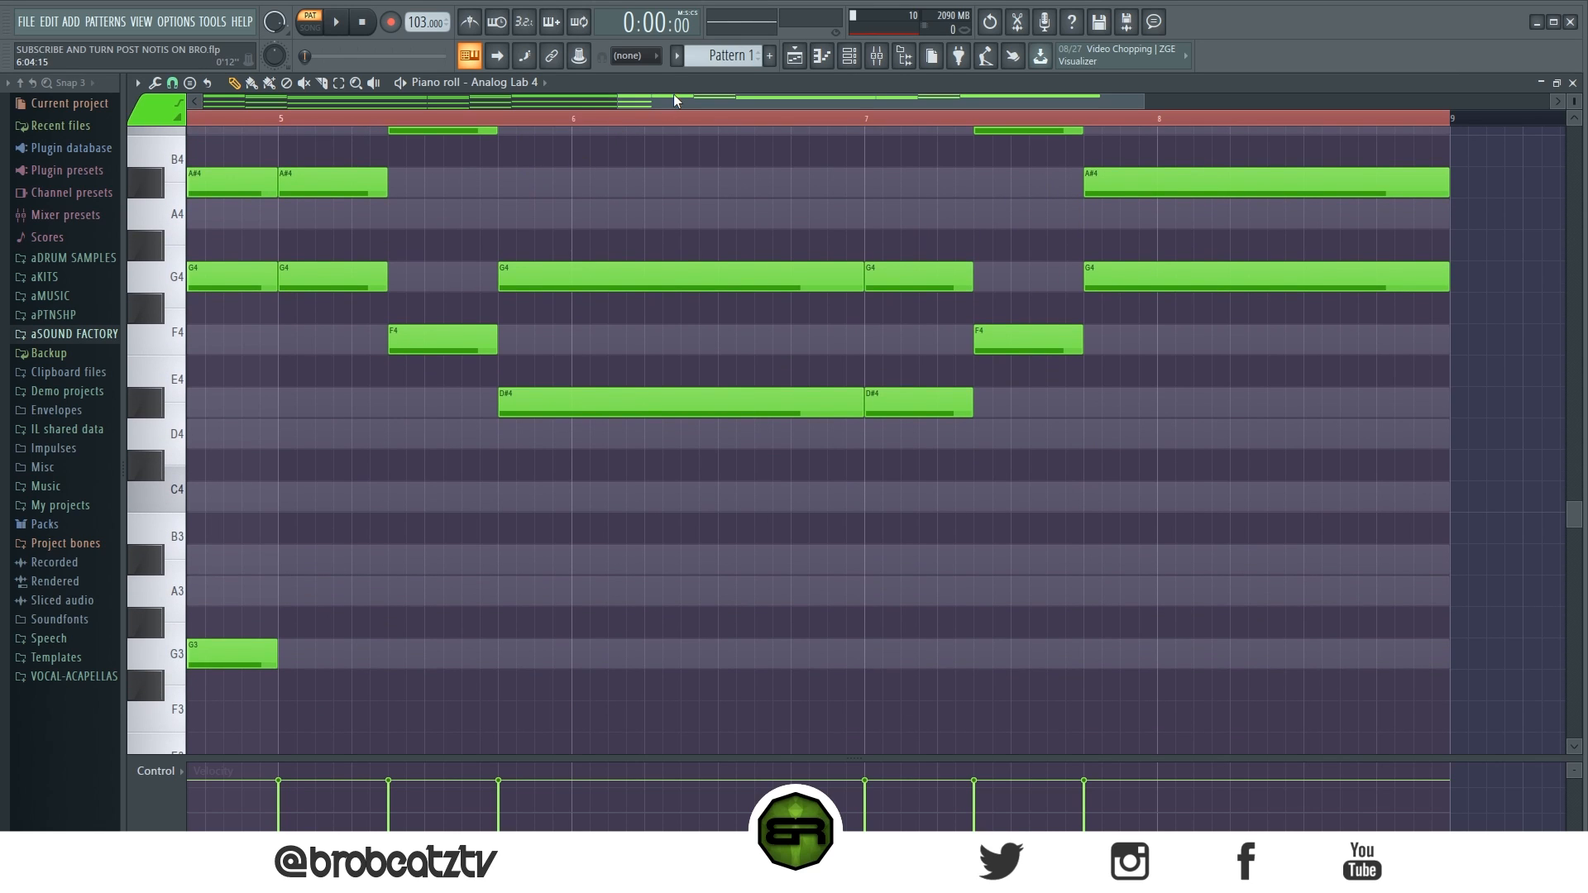
left_click_drag(617, 101, 201, 100)
left_click(228, 274, "ctrl+shift")
left_click(285, 222, "ctrl+shift")
left_click(357, 398, "ctrl+shift")
left_click(262, 399, "ctrl")
left_click(219, 274, "ctrl+shift")
left_click(293, 339, "ctrl+shift")
left_click(325, 276, "ctrl+shift")
left_click(287, 421, "ctrl")
left_click(218, 278, "ctrl+shift")
left_click(289, 302, "ctrl")
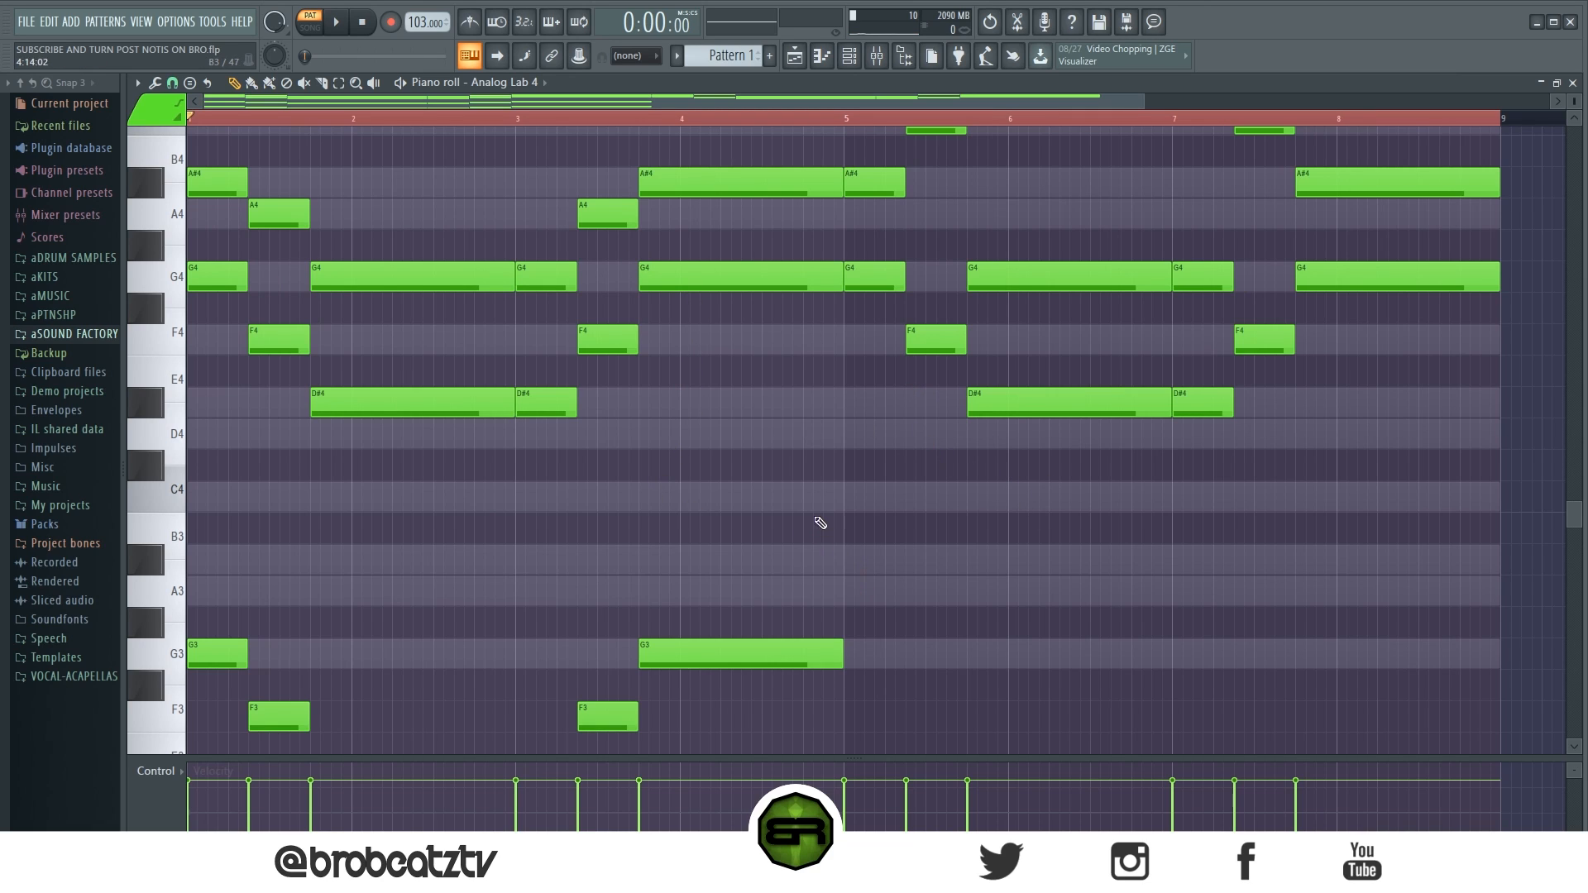
Add a G3 note at the start of bar 5 and an A#3 beneath the F4 that follows
scroll(903, 500, "down", 3)
scroll(855, 471, "down", 3)
left_click(863, 468)
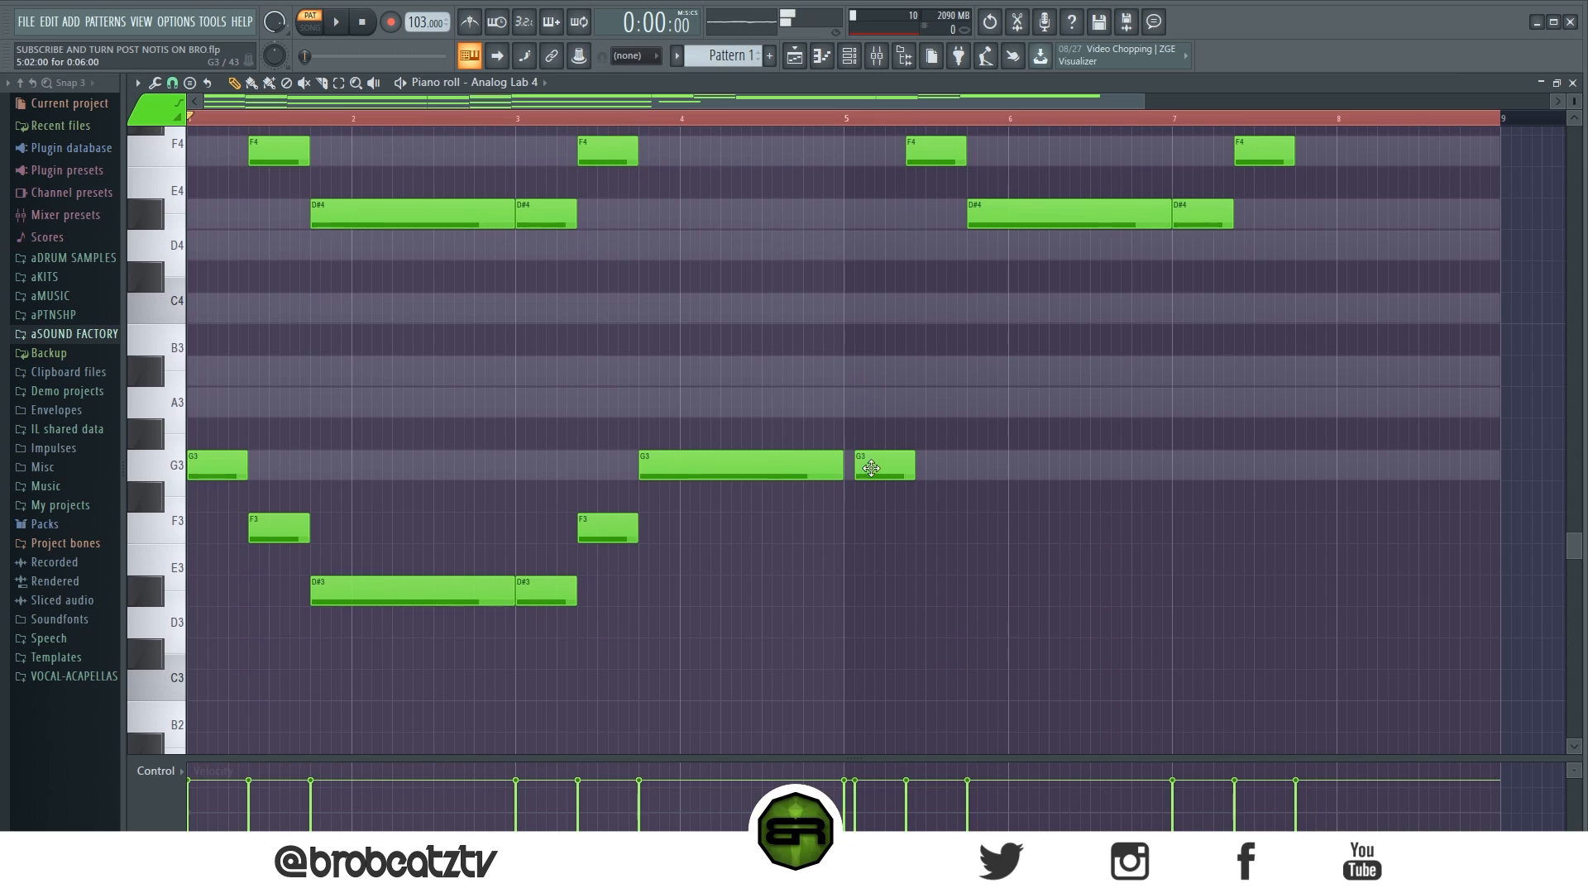
left_click_drag(914, 383, 929, 382)
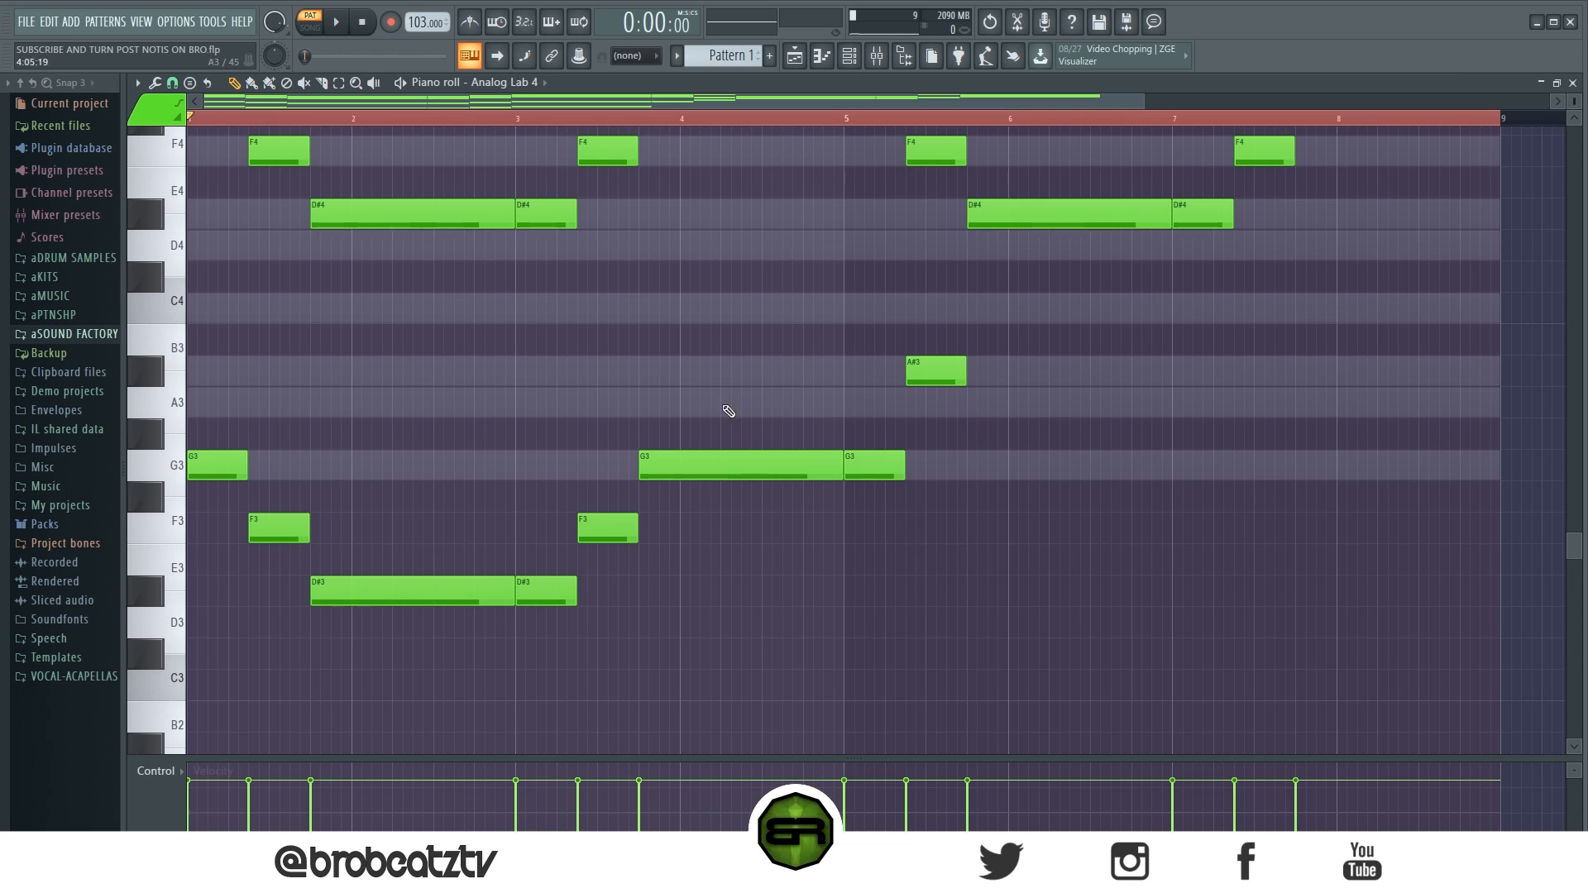
Add a long D#3 beneath the held D#4 in bar 5, and copy the G3, A#3 and D#3 bass line to bars 7 and 8
scroll(728, 411, "up", 6)
left_click_drag(992, 403, 1006, 715)
scroll(283, 459, "down", 9)
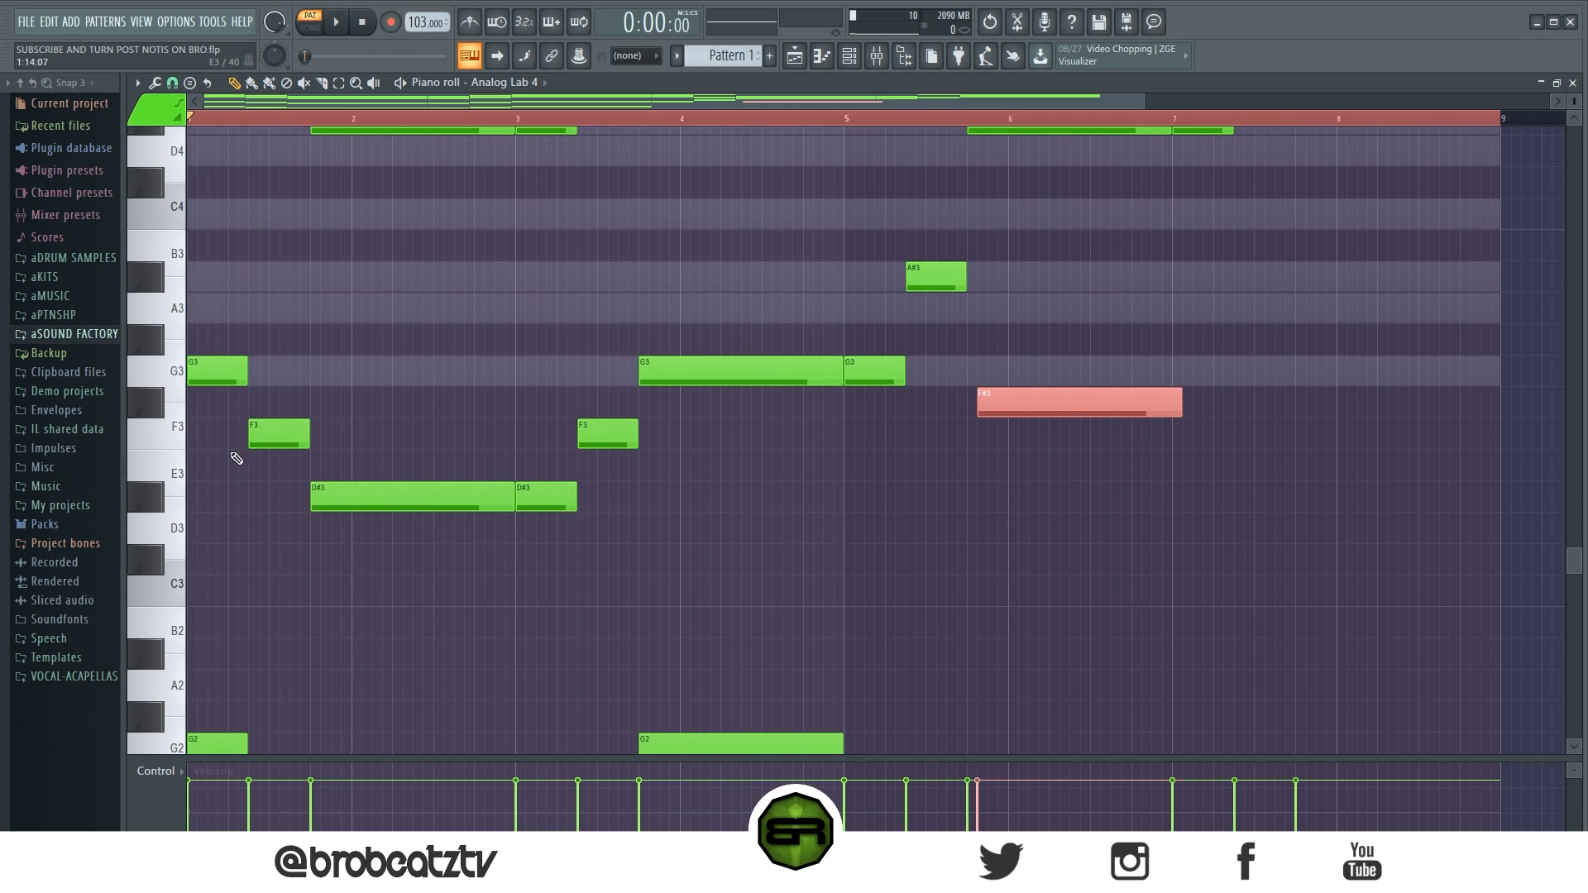
left_click_drag(1051, 418, 1049, 500)
left_click_drag(1156, 605, 883, 285)
left_click_drag(856, 369, 1186, 349)
Duplicate the bass notes of bars 5 to 8 one octave lower, on G2, A#2 and D#2
left_click_drag(1462, 231, 853, 575)
mouse_move(873, 380)
left_mouse_down()
mouse_move(893, 378)
mouse_move(878, 378)
left_mouse_up()
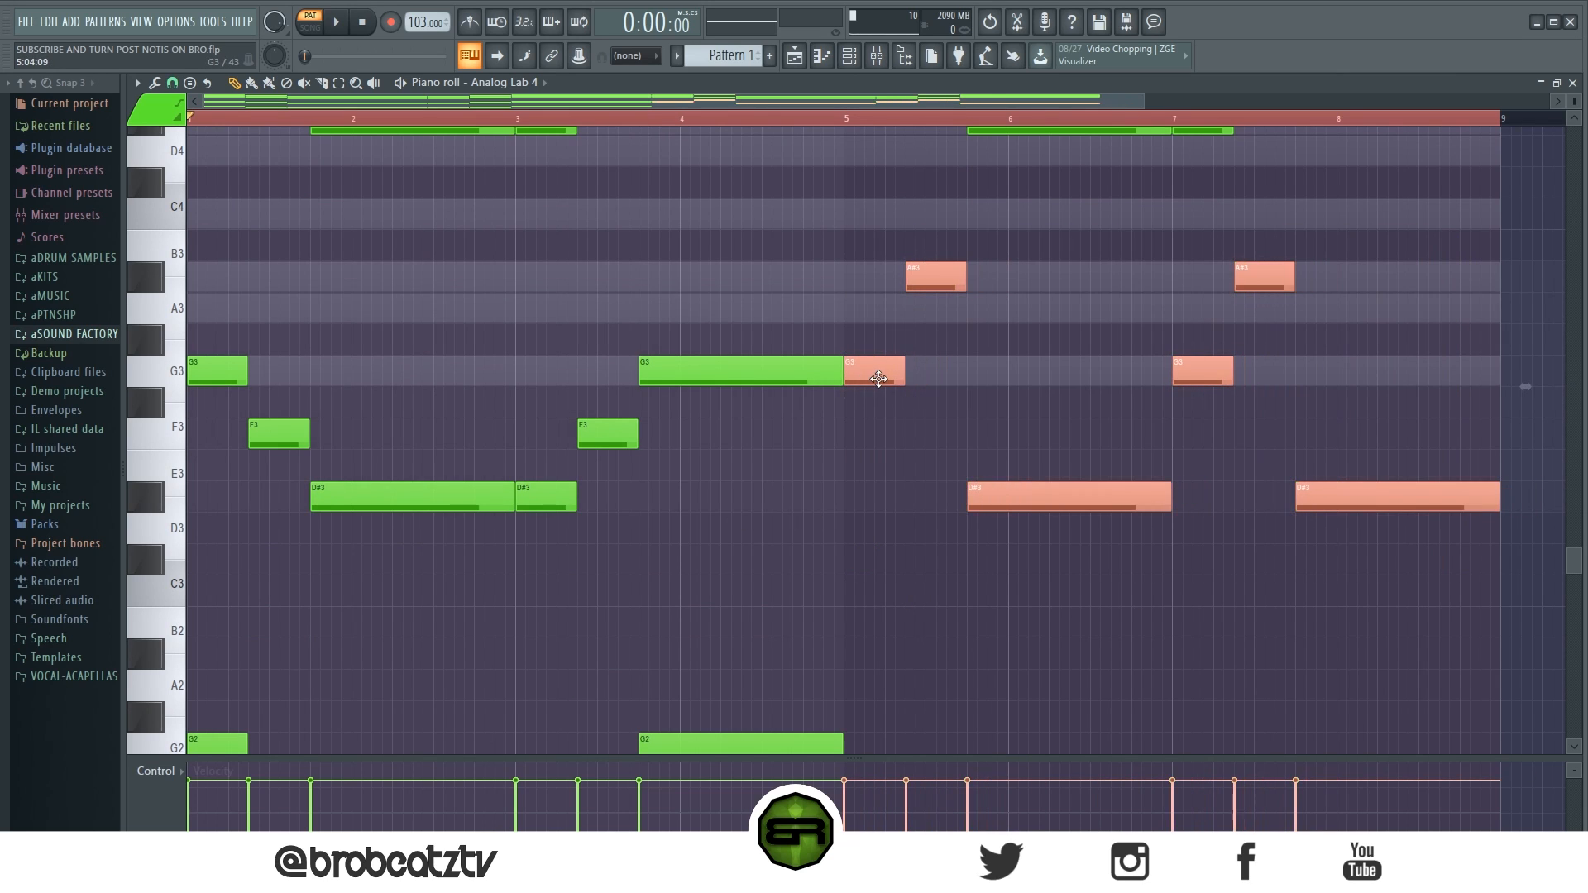
key("ctrl+Down")
left_click(797, 515, "ctrl")
scroll(797, 514, "down", 6)
left_click_drag(711, 420, 730, 481)
left_click(791, 378, "ctrl")
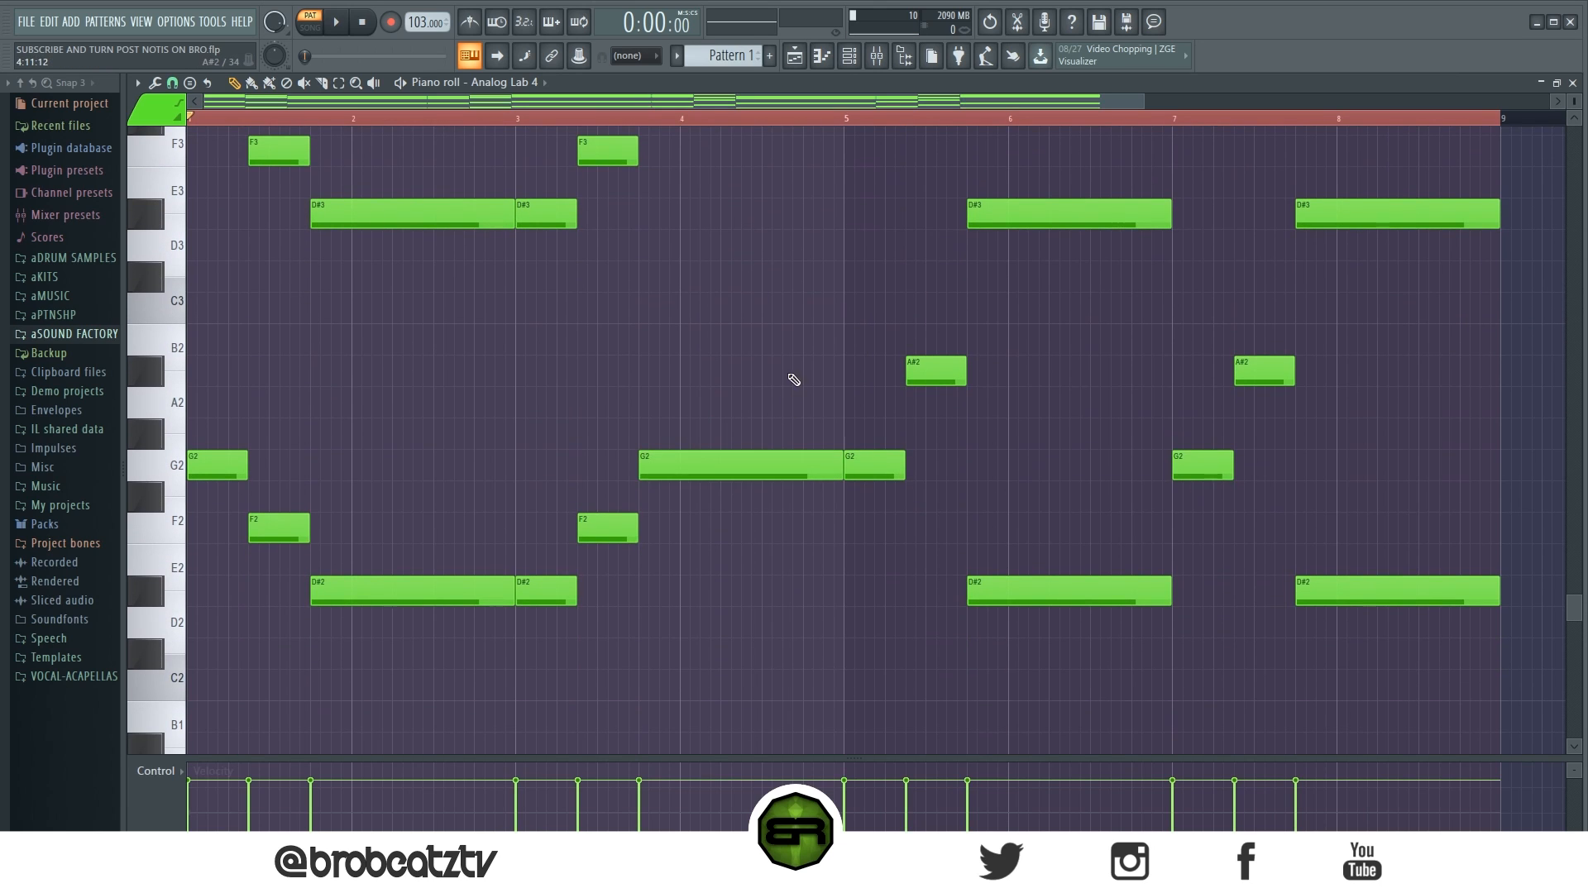
Play the full eight-bar pattern to hear the melody, harmony and bass octaves together
scroll(794, 379, "up", 8)
scroll(814, 376, "up", 8)
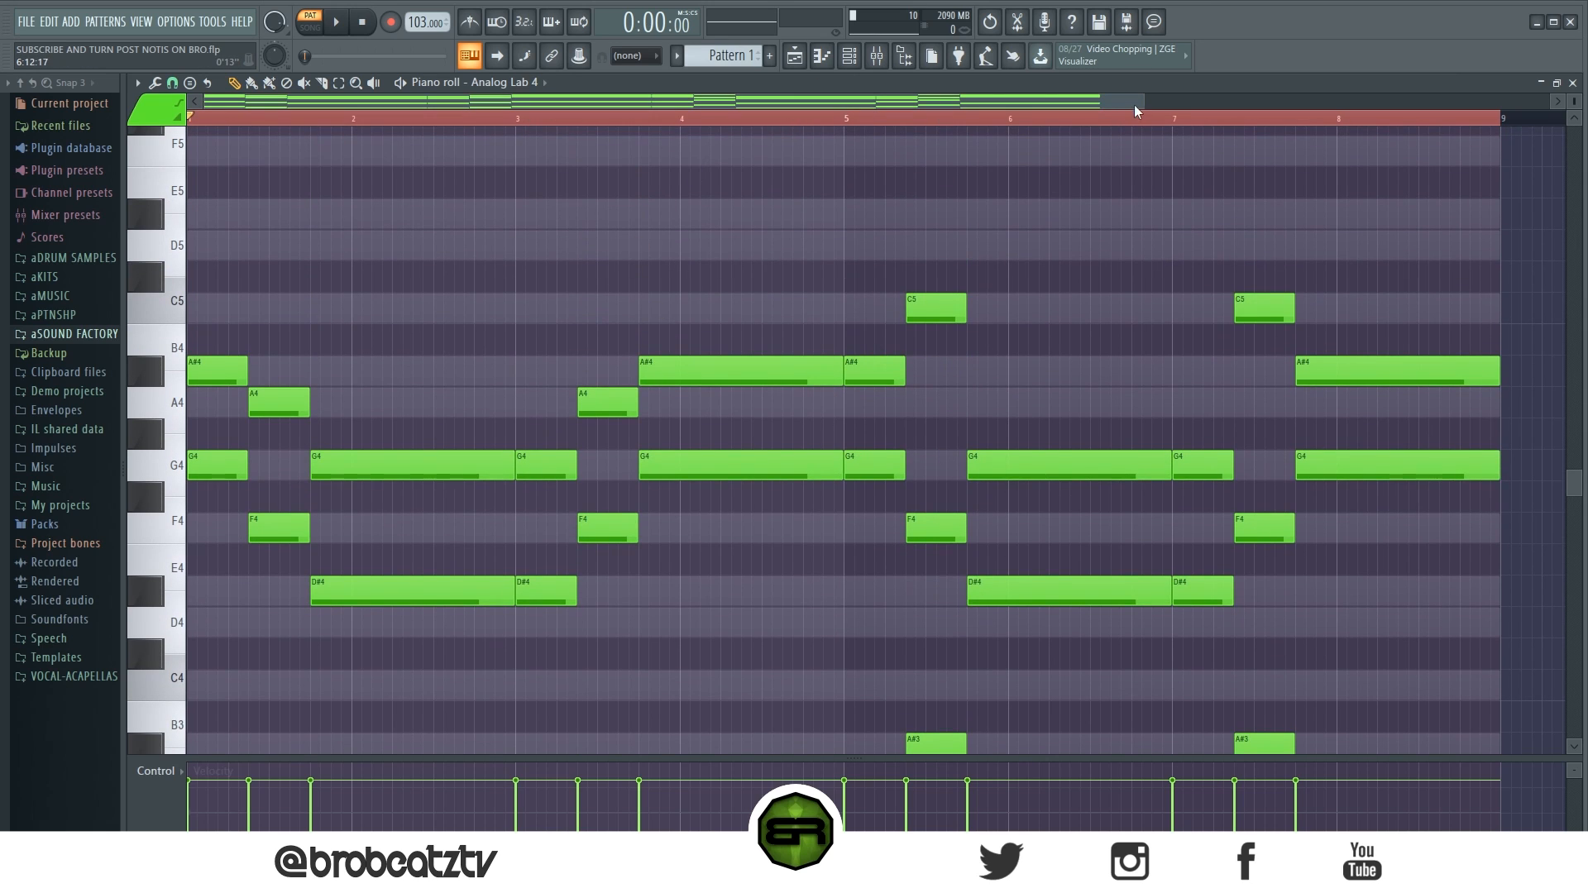
left_click_drag(1141, 103, 1575, 149)
scroll(727, 306, "down", 2)
scroll(1322, 243, "down", 1)
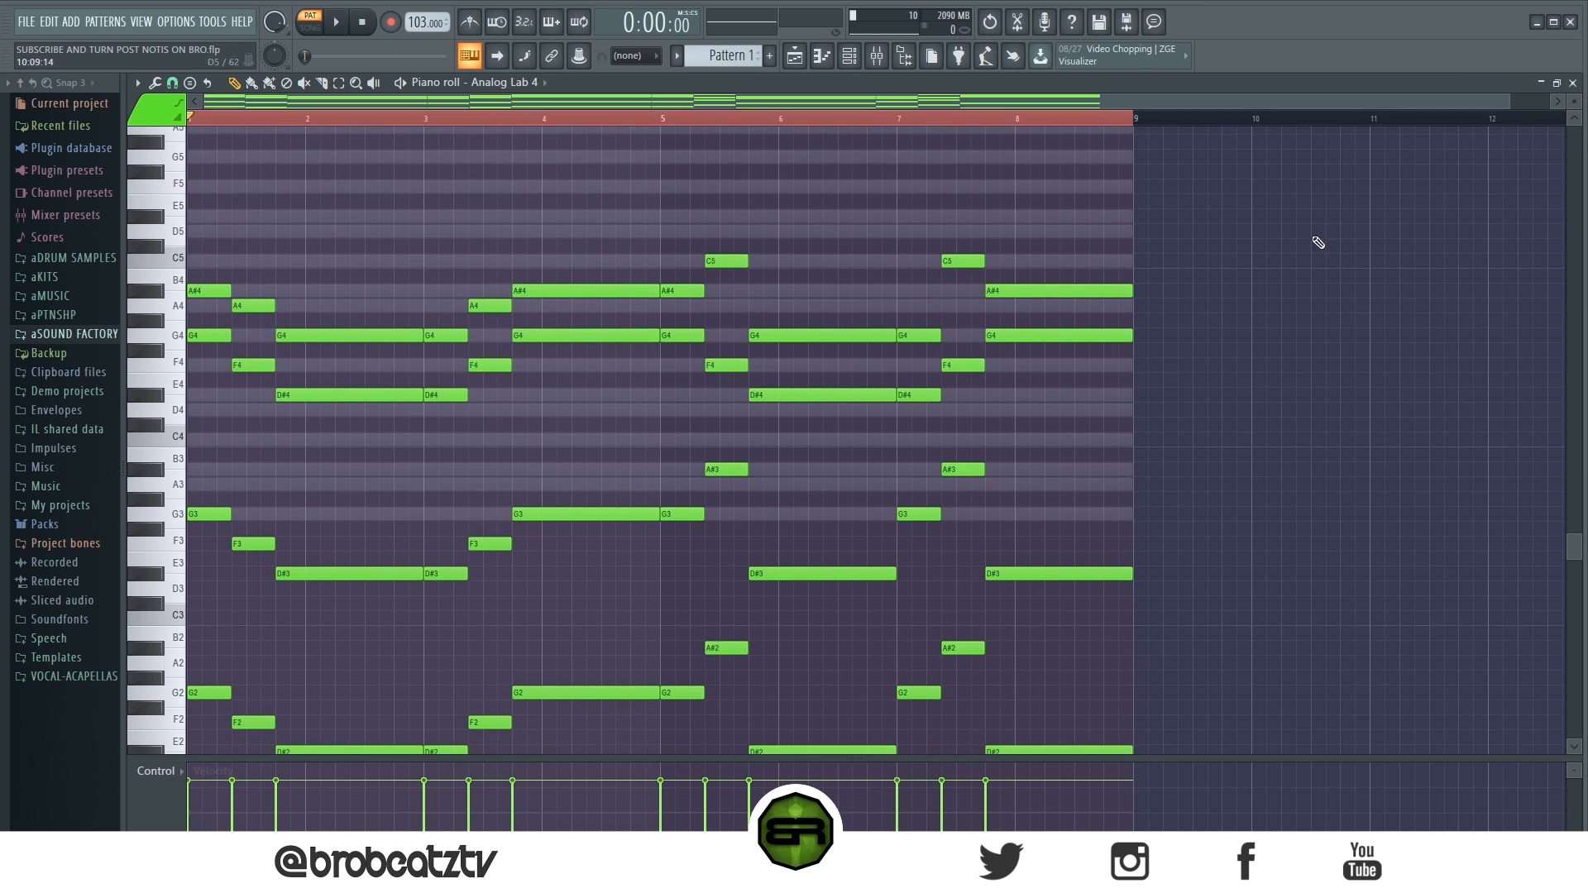
scroll(656, 284, "down", 3)
key("space")
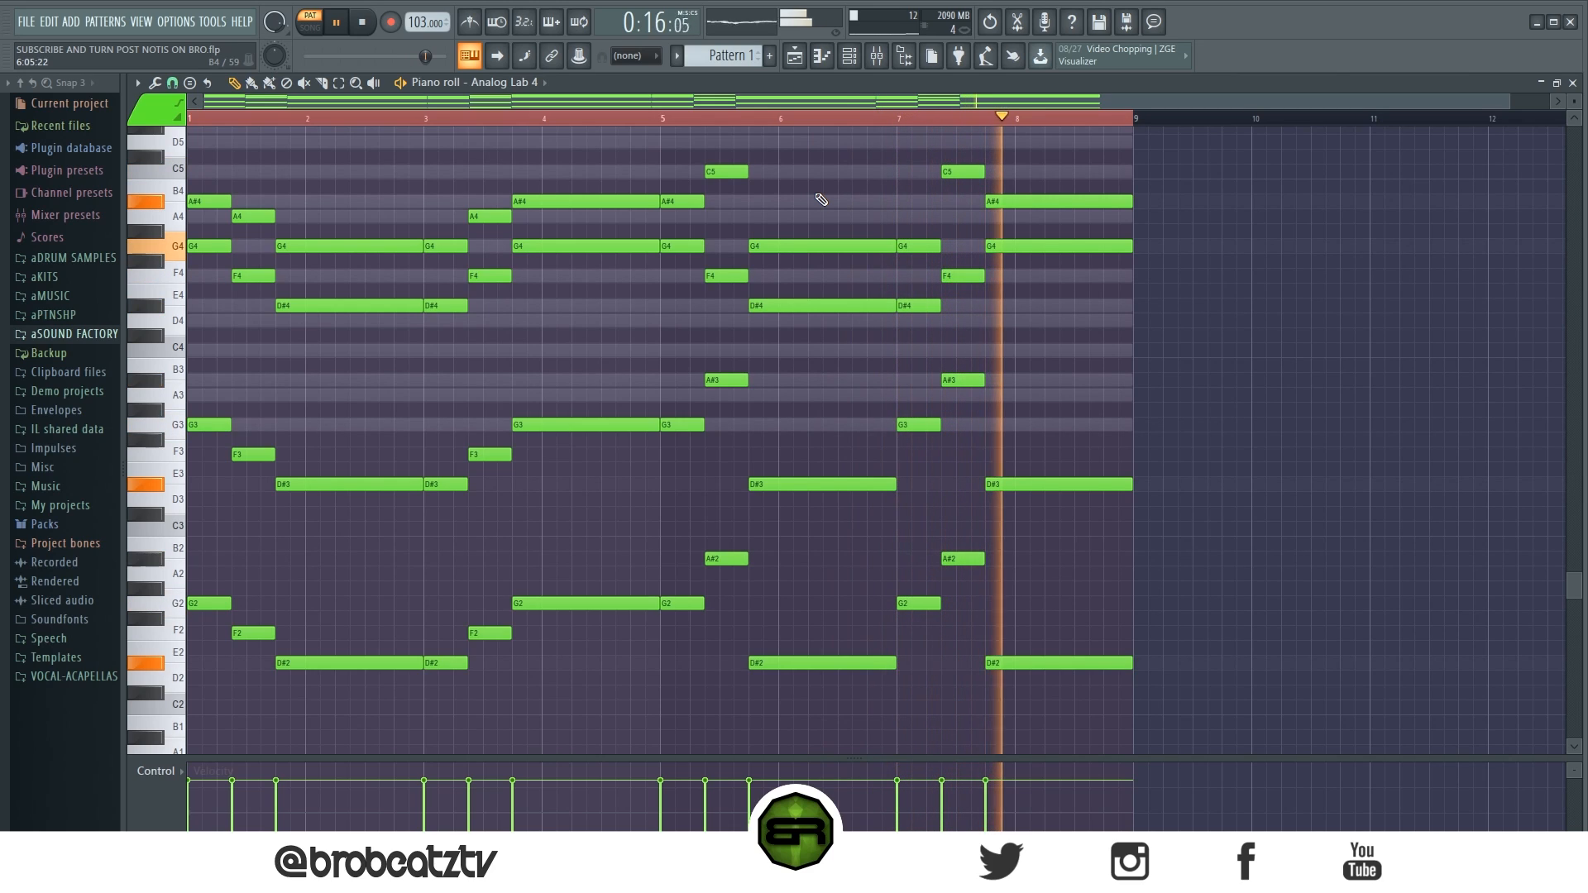
key("space")
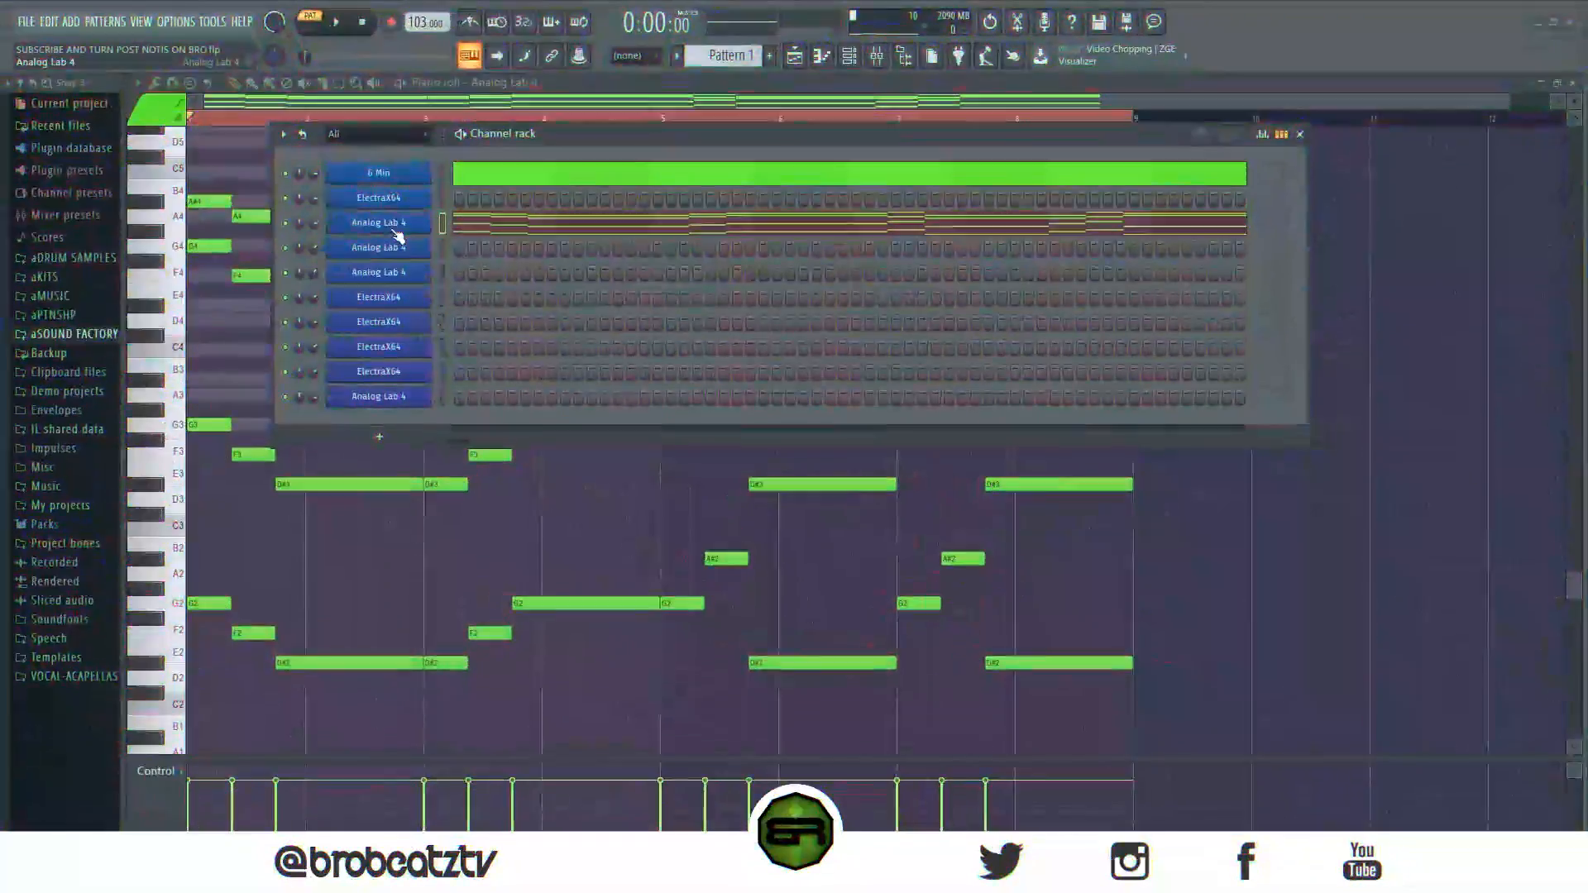
Copy the notes of the first Analog Lab 4 channel into the ElectraX64 channel above it
right_click(397, 226)
mouse_move(488, 224)
left_click(668, 231)
right_click(434, 195)
mouse_move(562, 233)
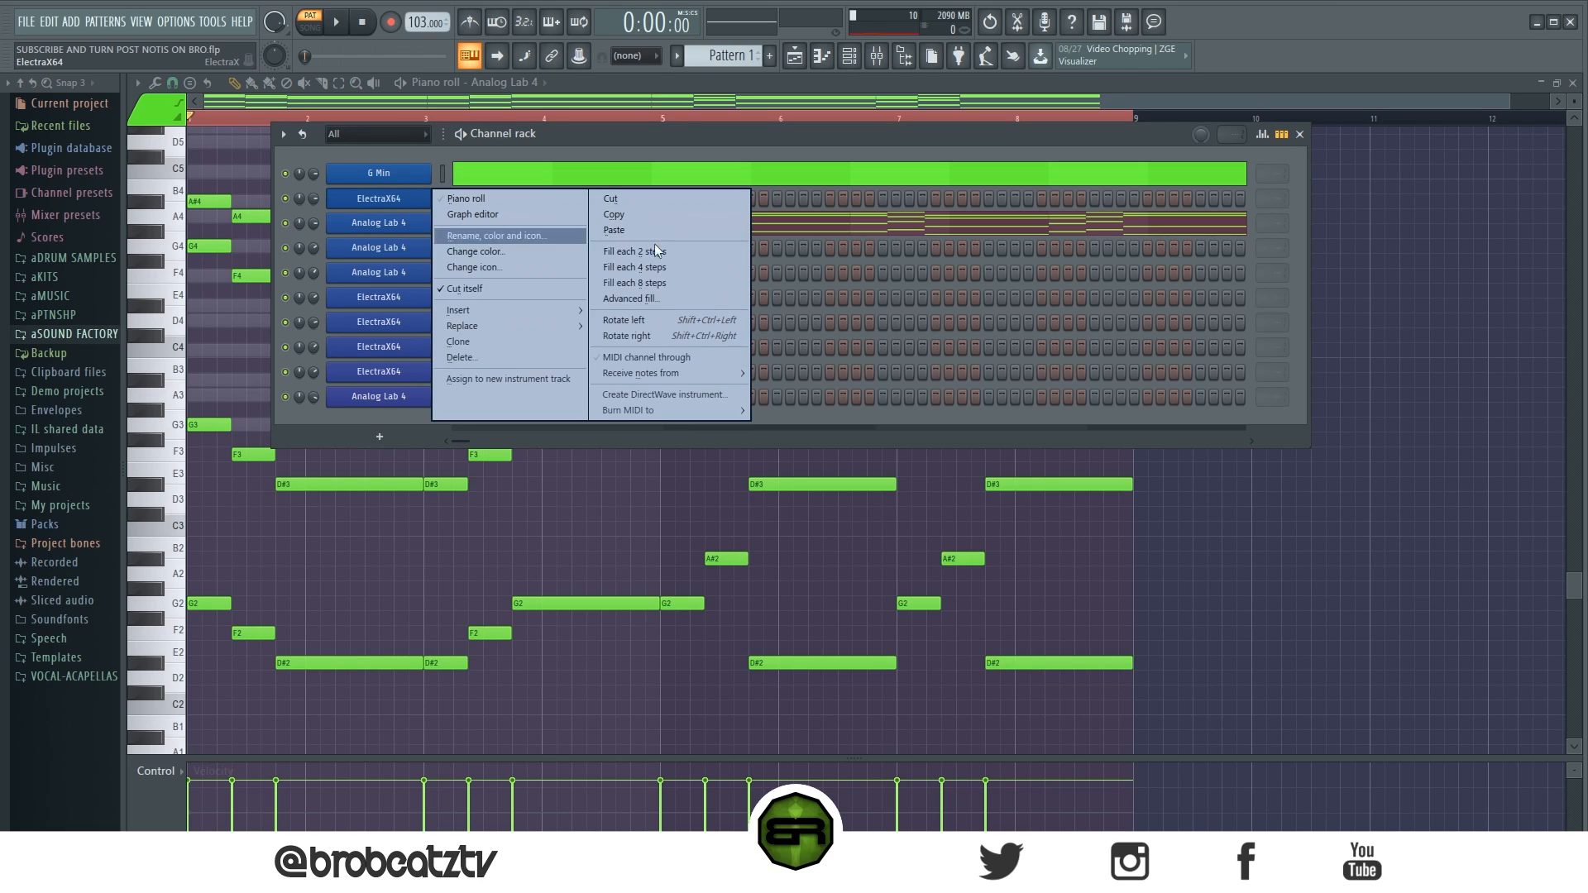
left_click(711, 226)
Open the first ElectraX64 and the first two Analog Lab 4 instruments to view their presets
left_click(369, 199)
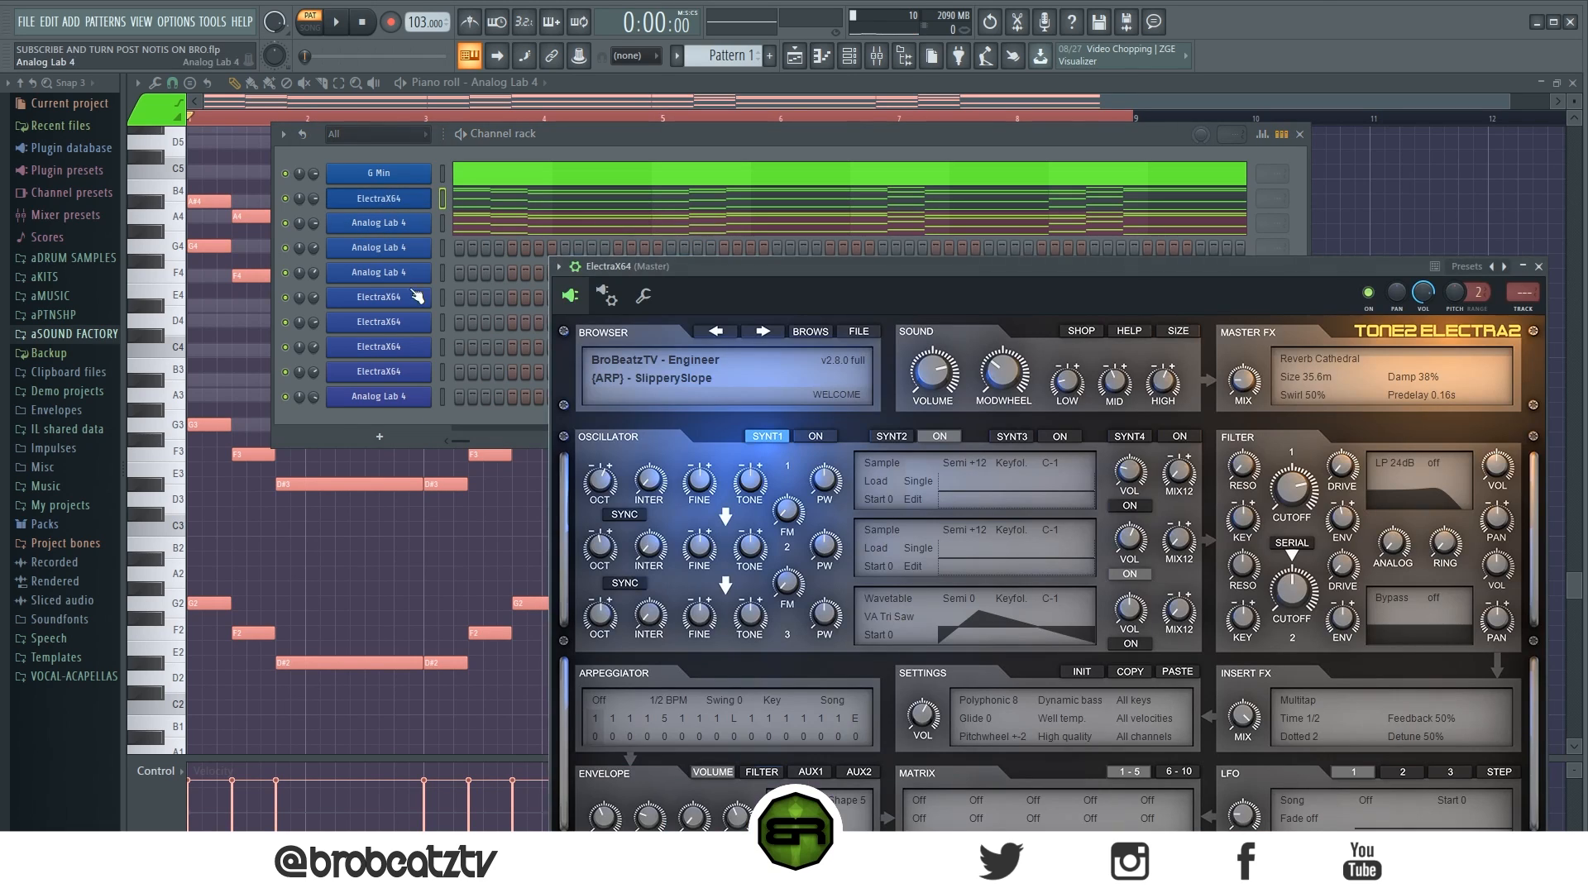
left_click(372, 224)
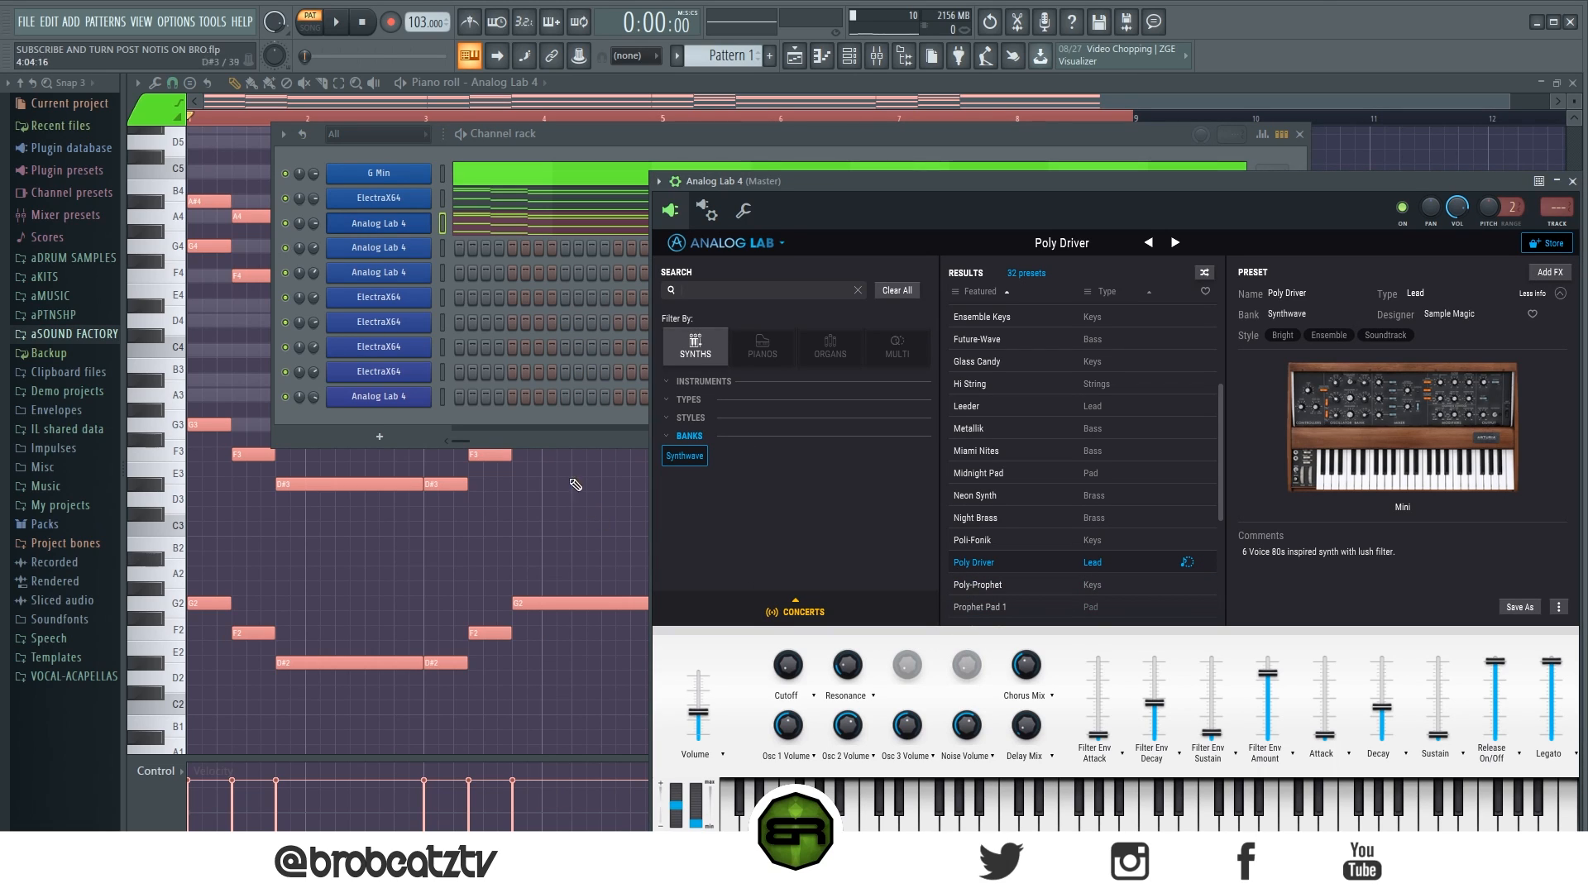
left_click(372, 248)
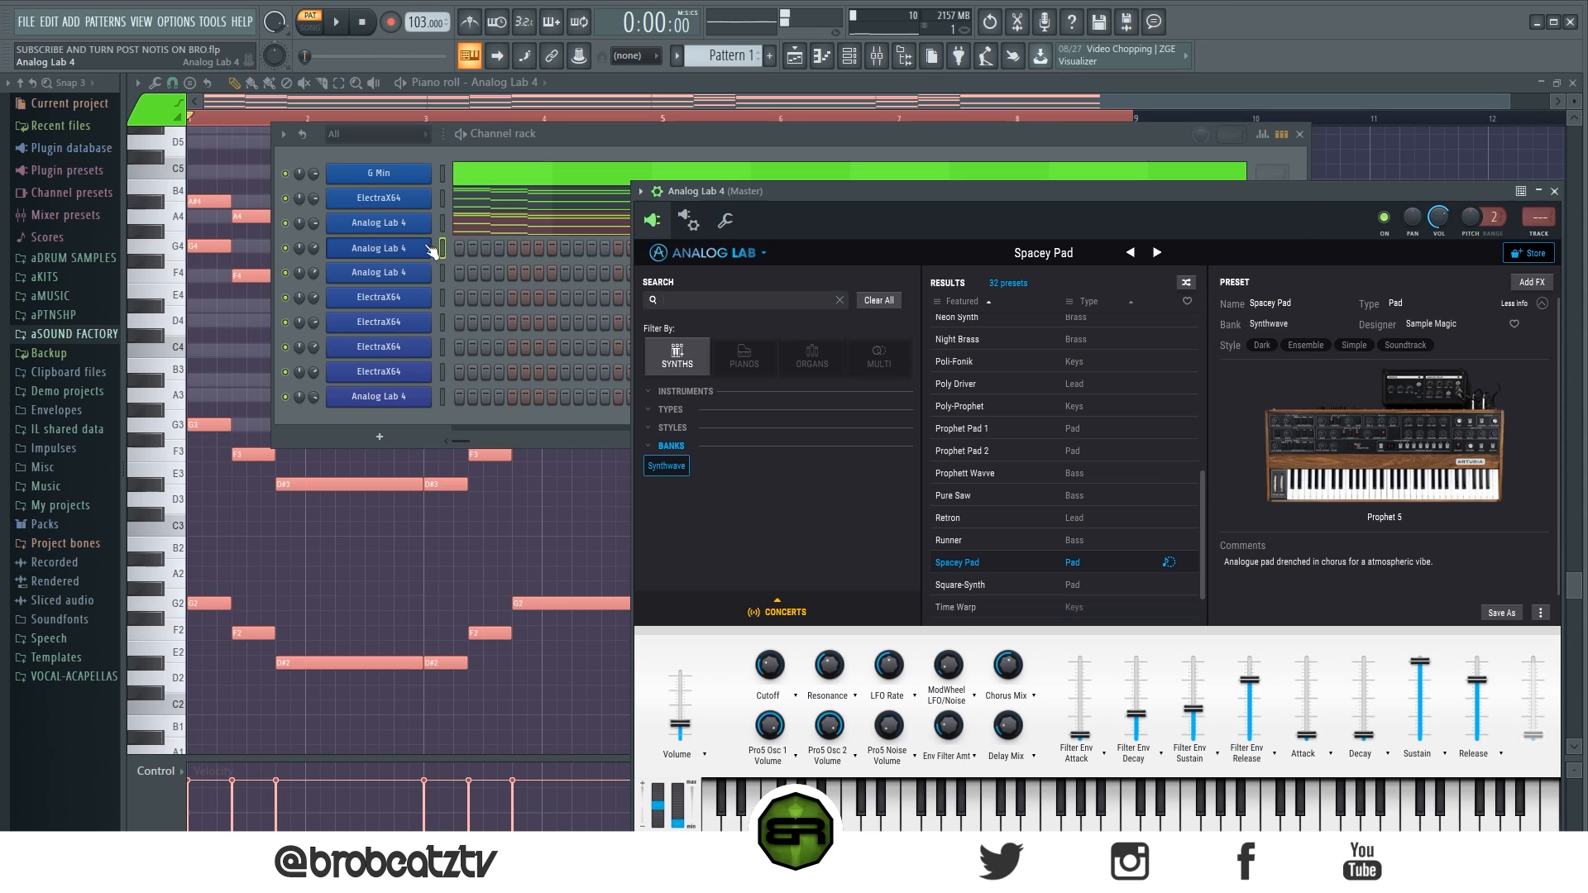
Copy the first Analog Lab 4 channel's notes into the second Analog Lab 4 channel and transpose them up one octave
right_click(410, 224)
left_click(597, 238)
right_click(370, 253)
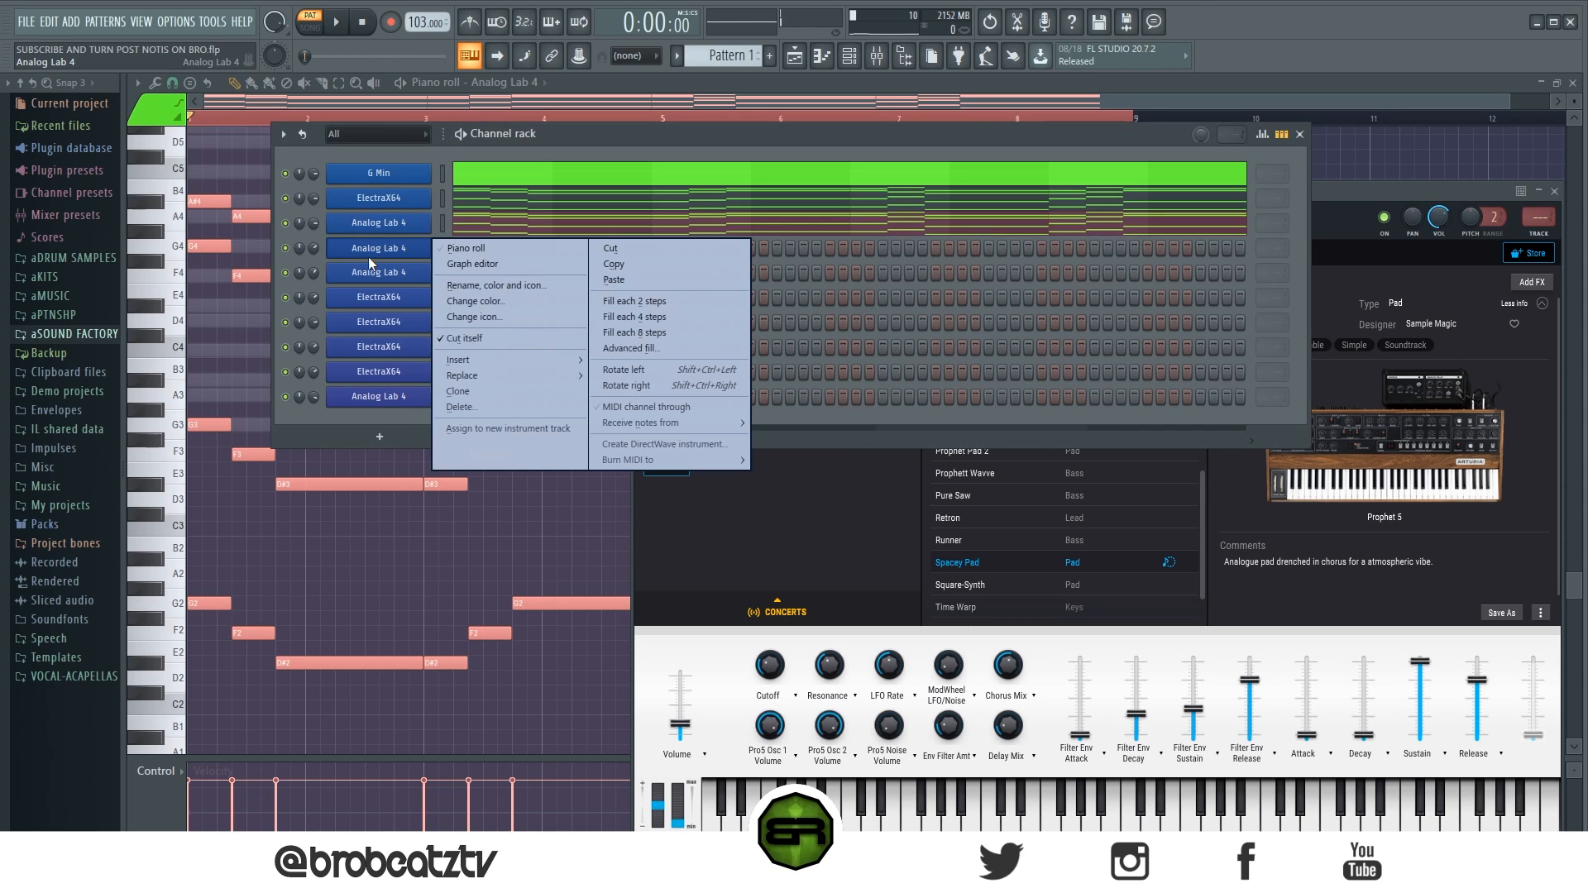
left_click(642, 277)
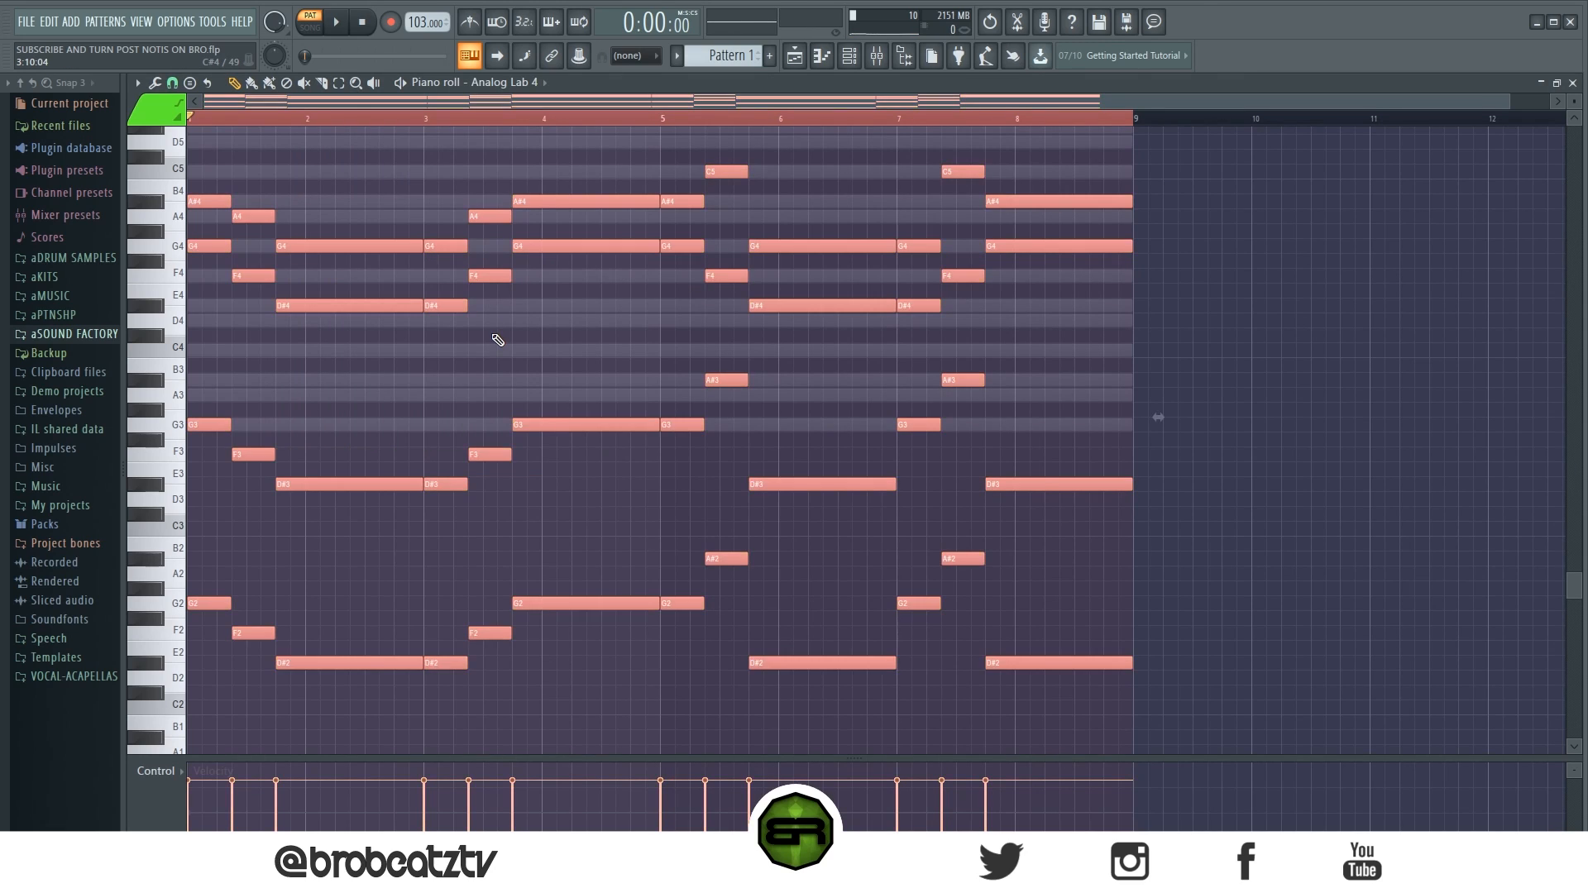
key("ctrl+Up")
Play the pattern to hear the ElectraX64 and two Analog Lab 4 layers together
key("F7")
key("space")
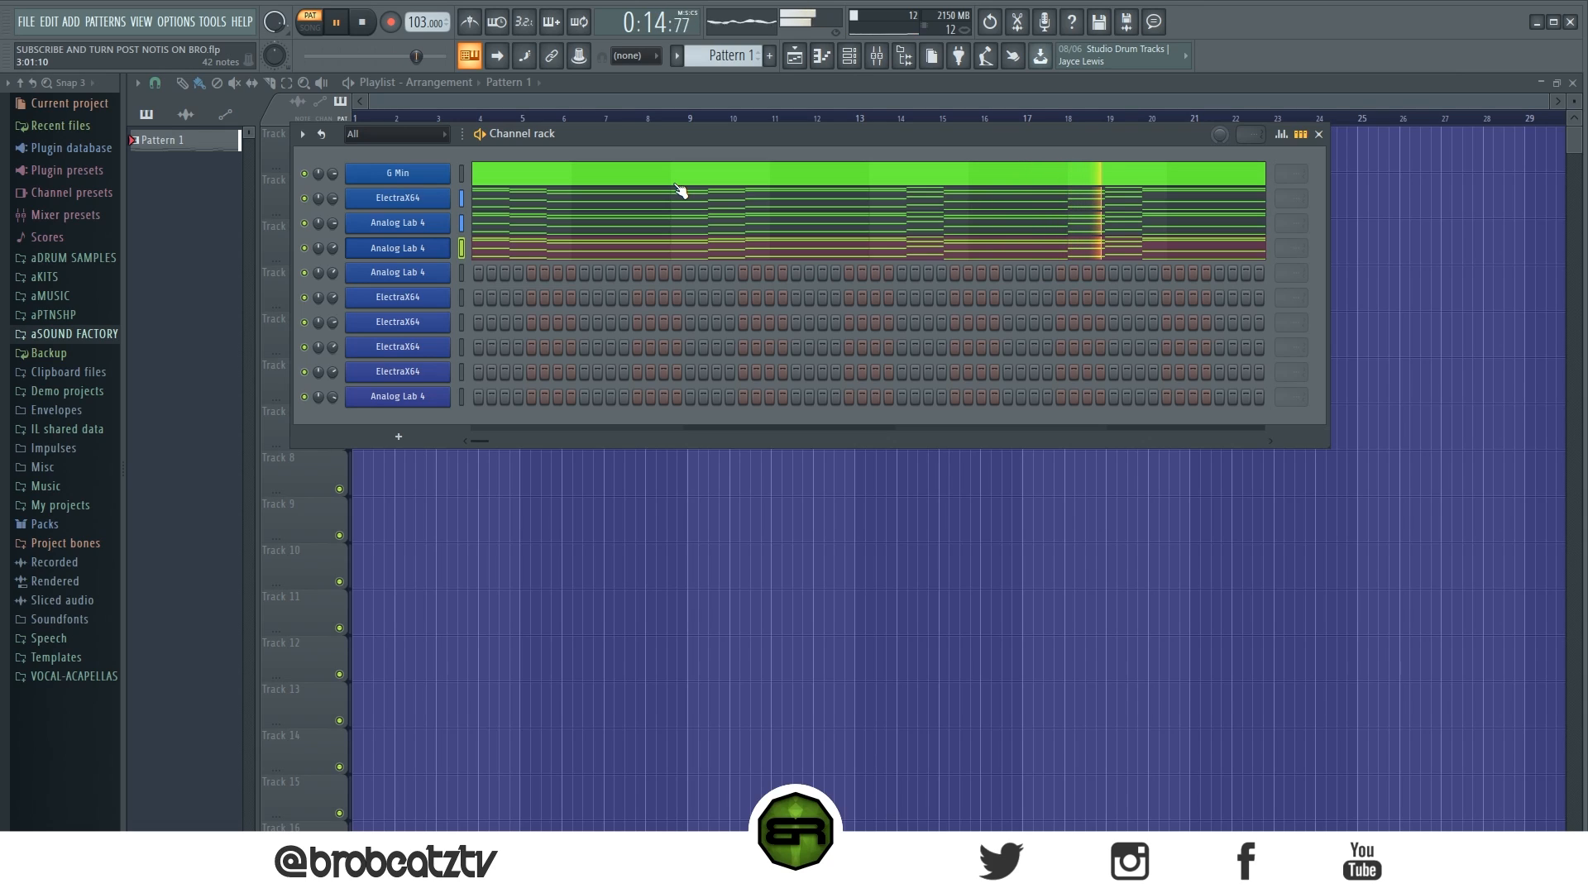
key("space")
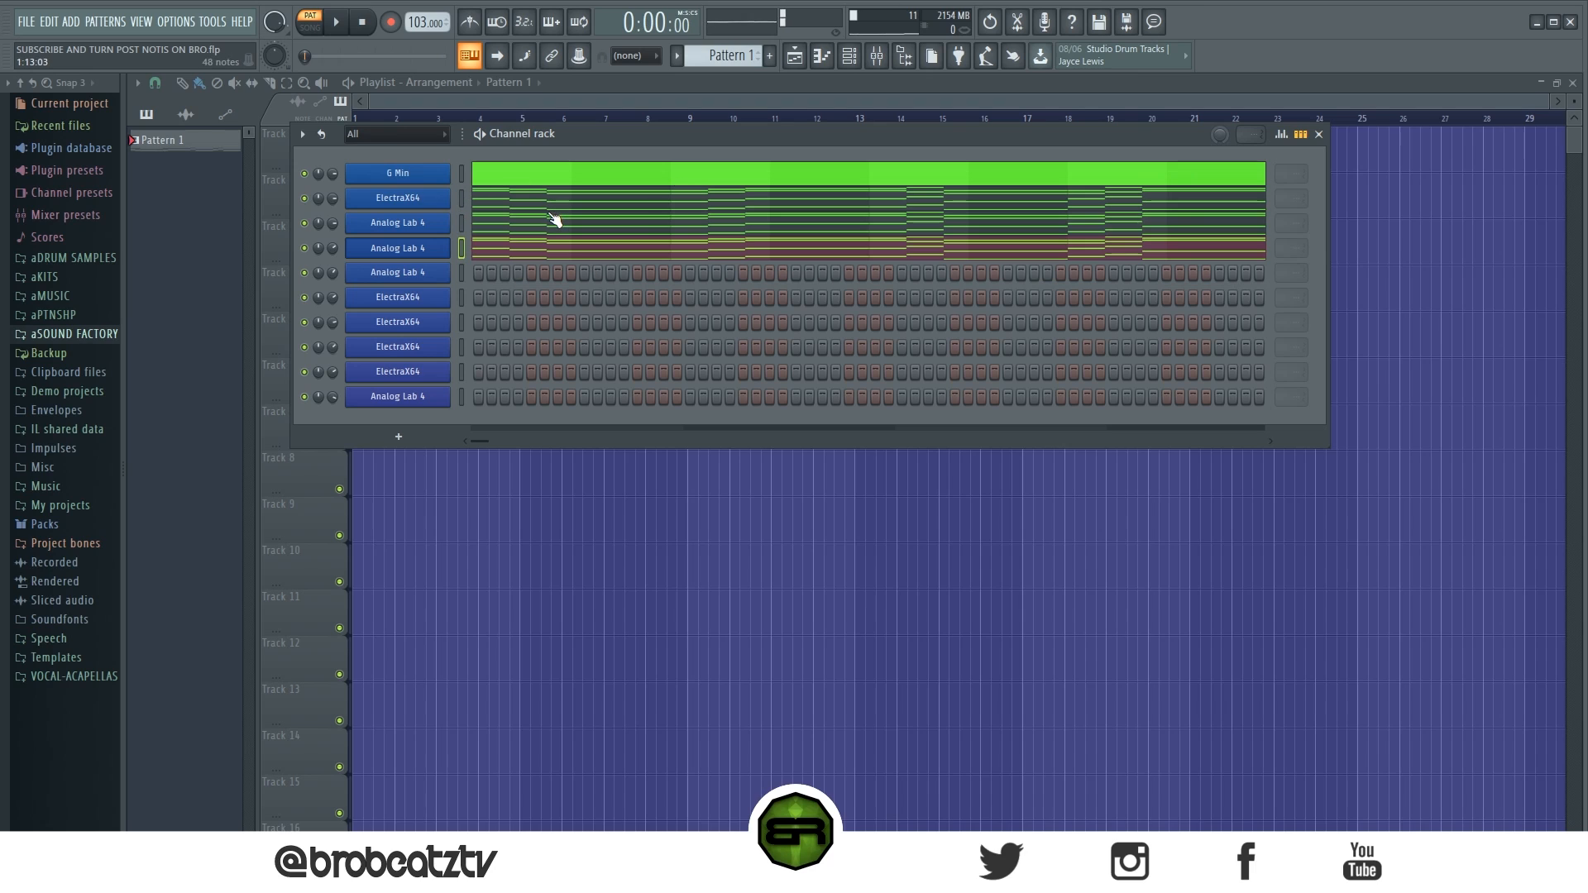
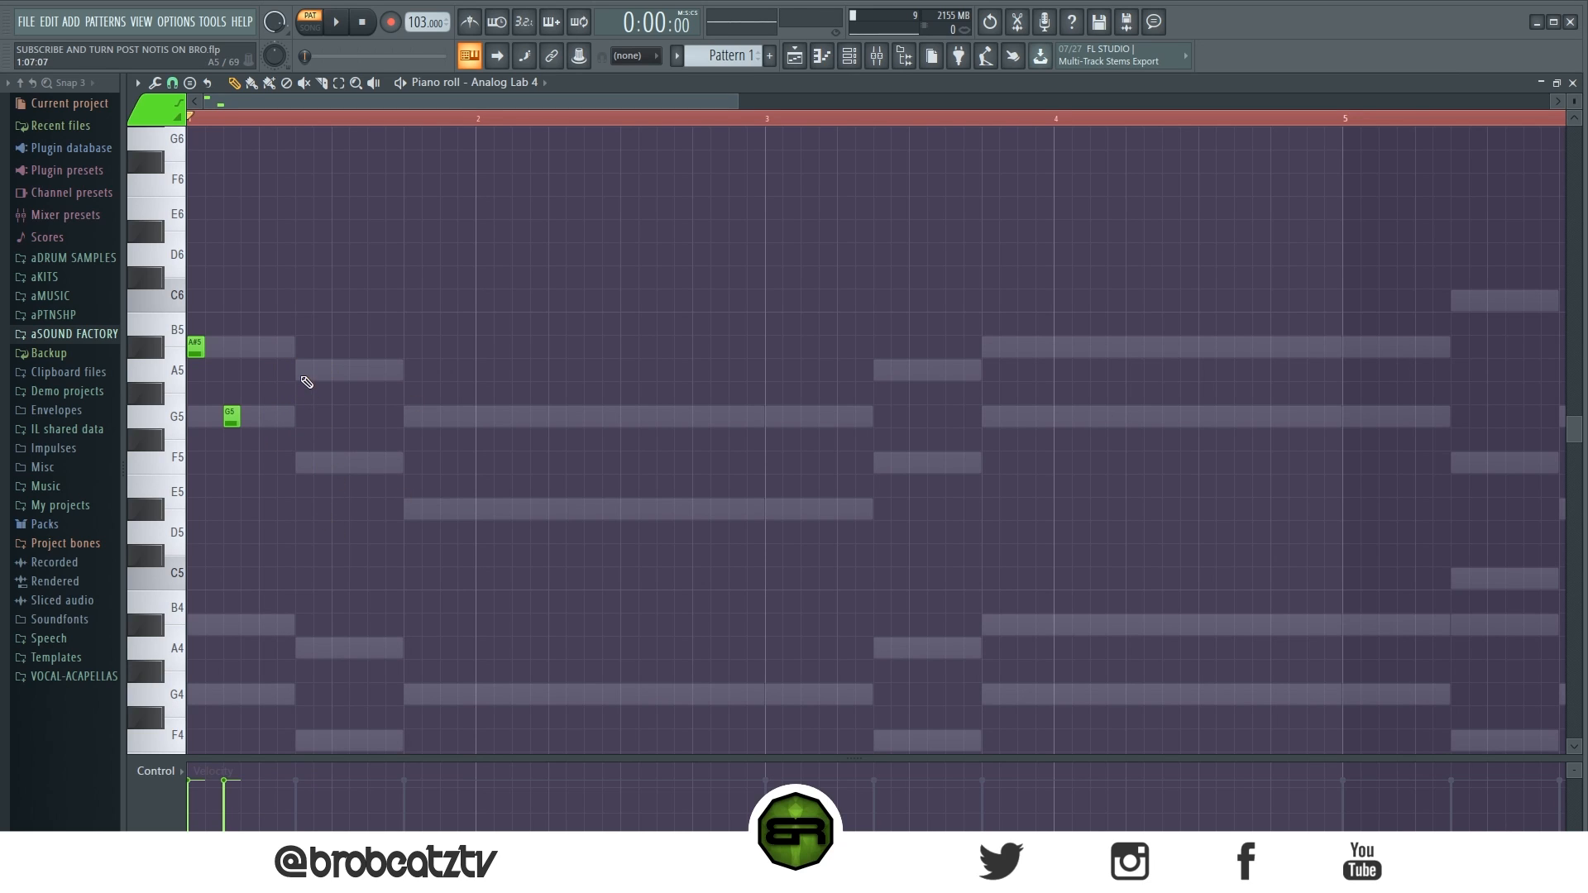
Continue the short-note counter-melody in bar 1 with A5, F5, D5 and G5, playing it back between notes
left_click(304, 370)
key("space")
key("space")
key("space")
left_click(339, 463)
key("space")
left_click(377, 532)
key("space")
left_click(412, 417)
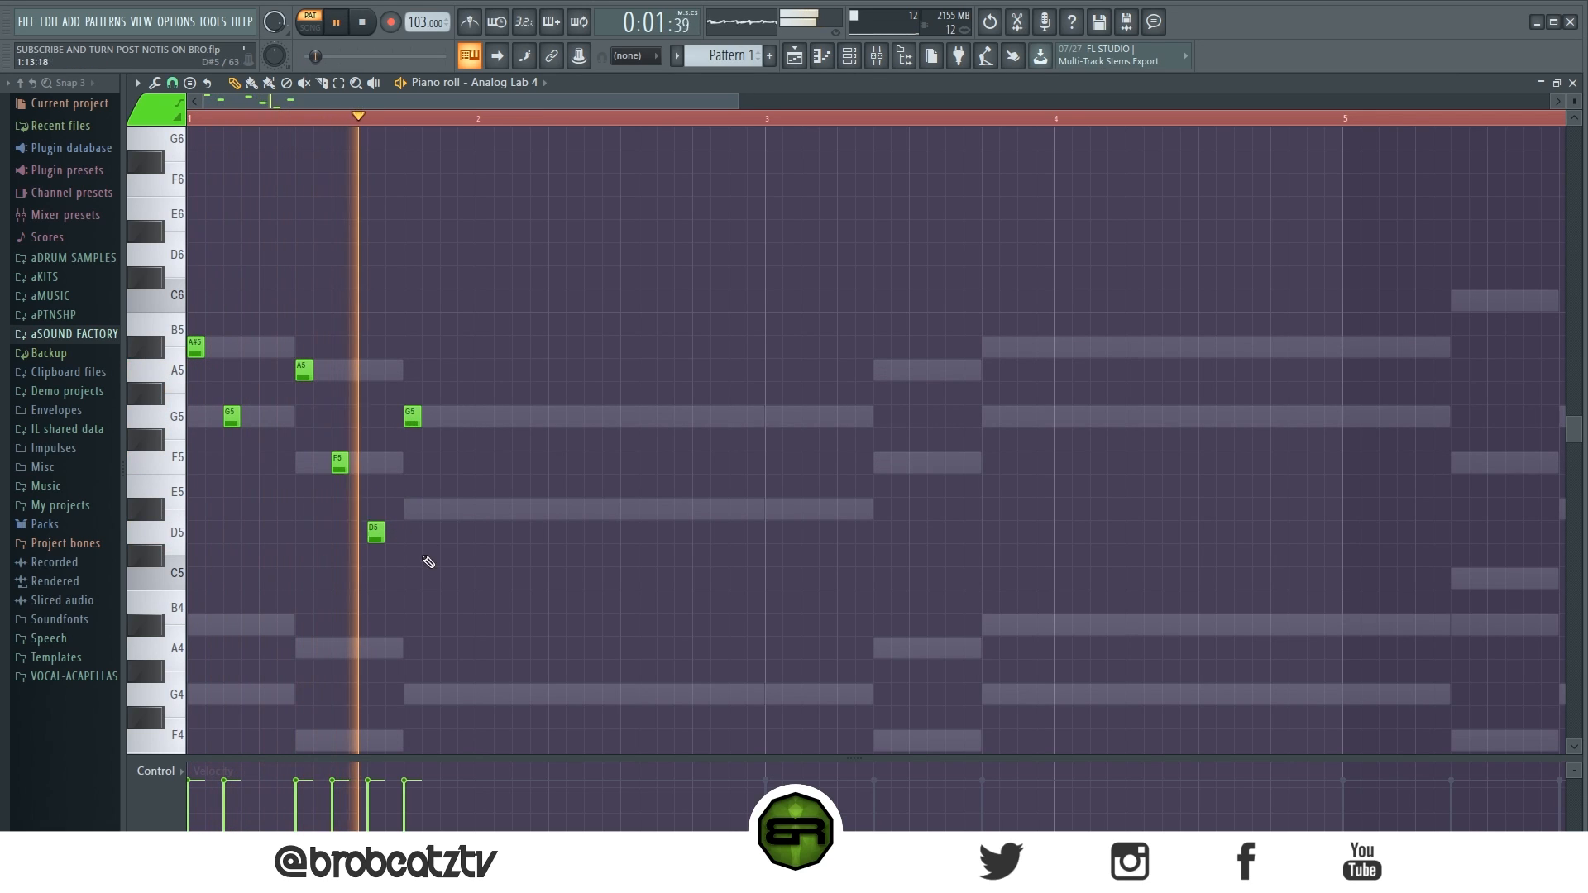
key("space")
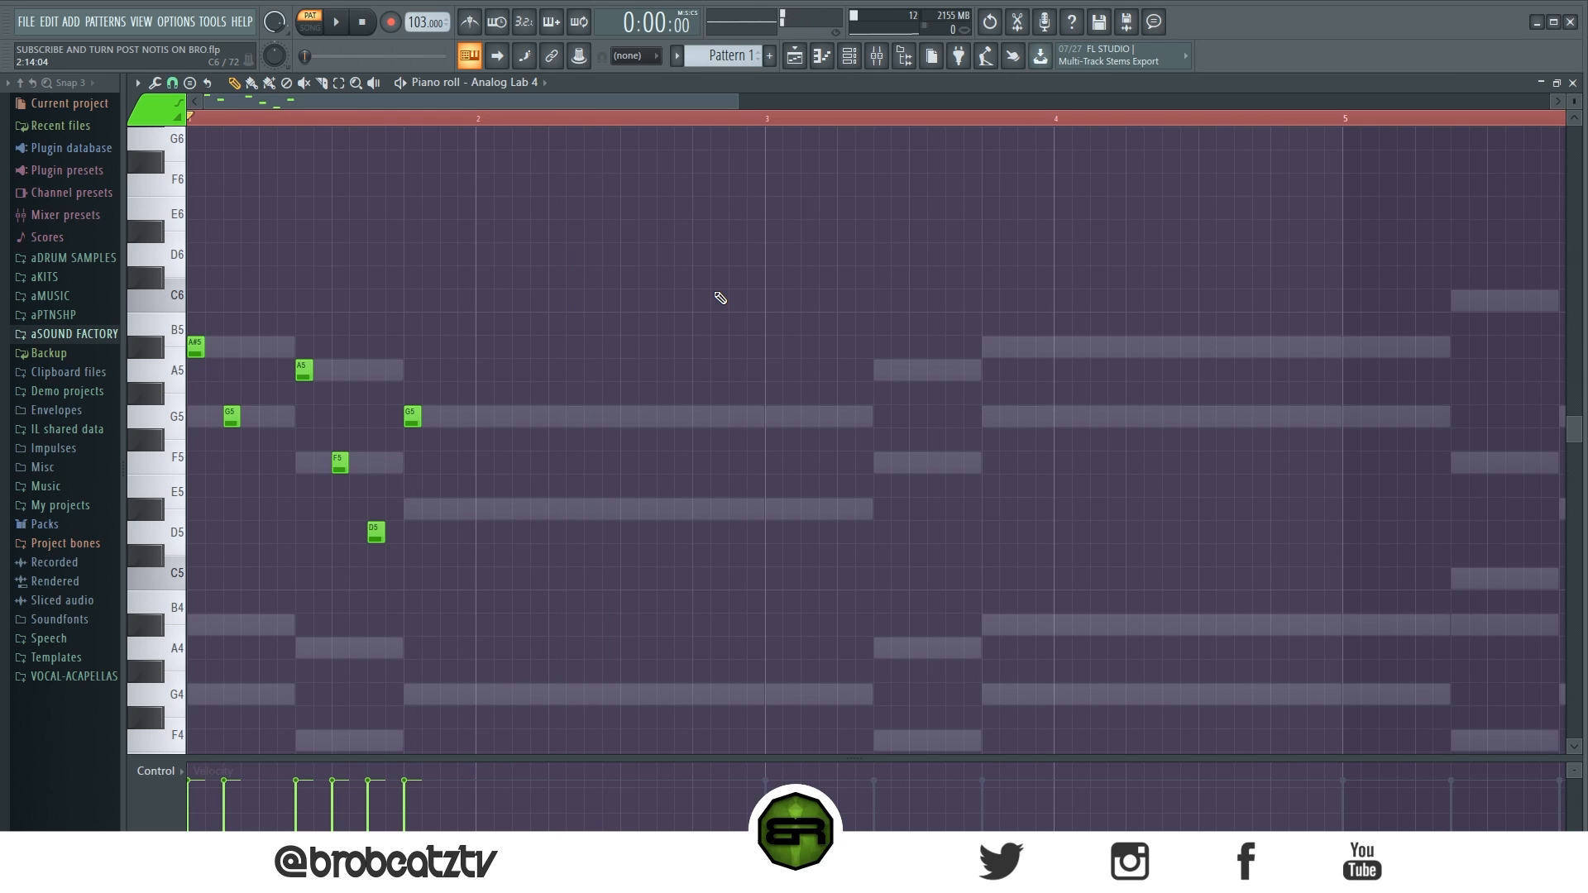
Set the playback range to bars 3 and 4, and add short G5 and D#5 notes at the start of bar 3
left_click_drag(591, 98, 741, 124)
left_click(394, 121)
left_click_drag(396, 124, 968, 177)
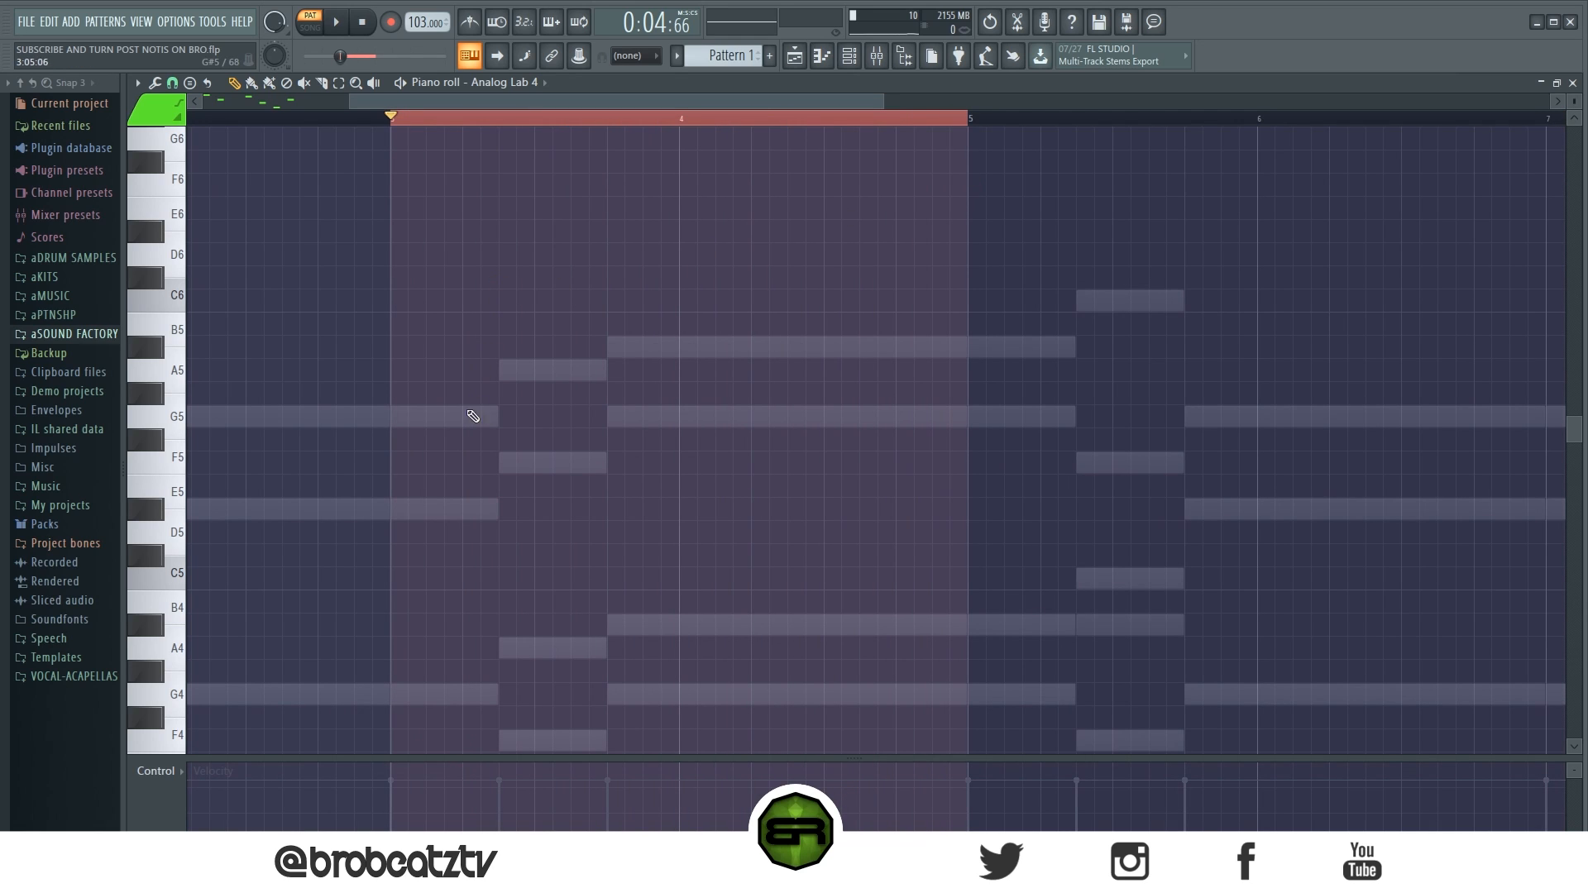
left_click(396, 416)
left_click(431, 508)
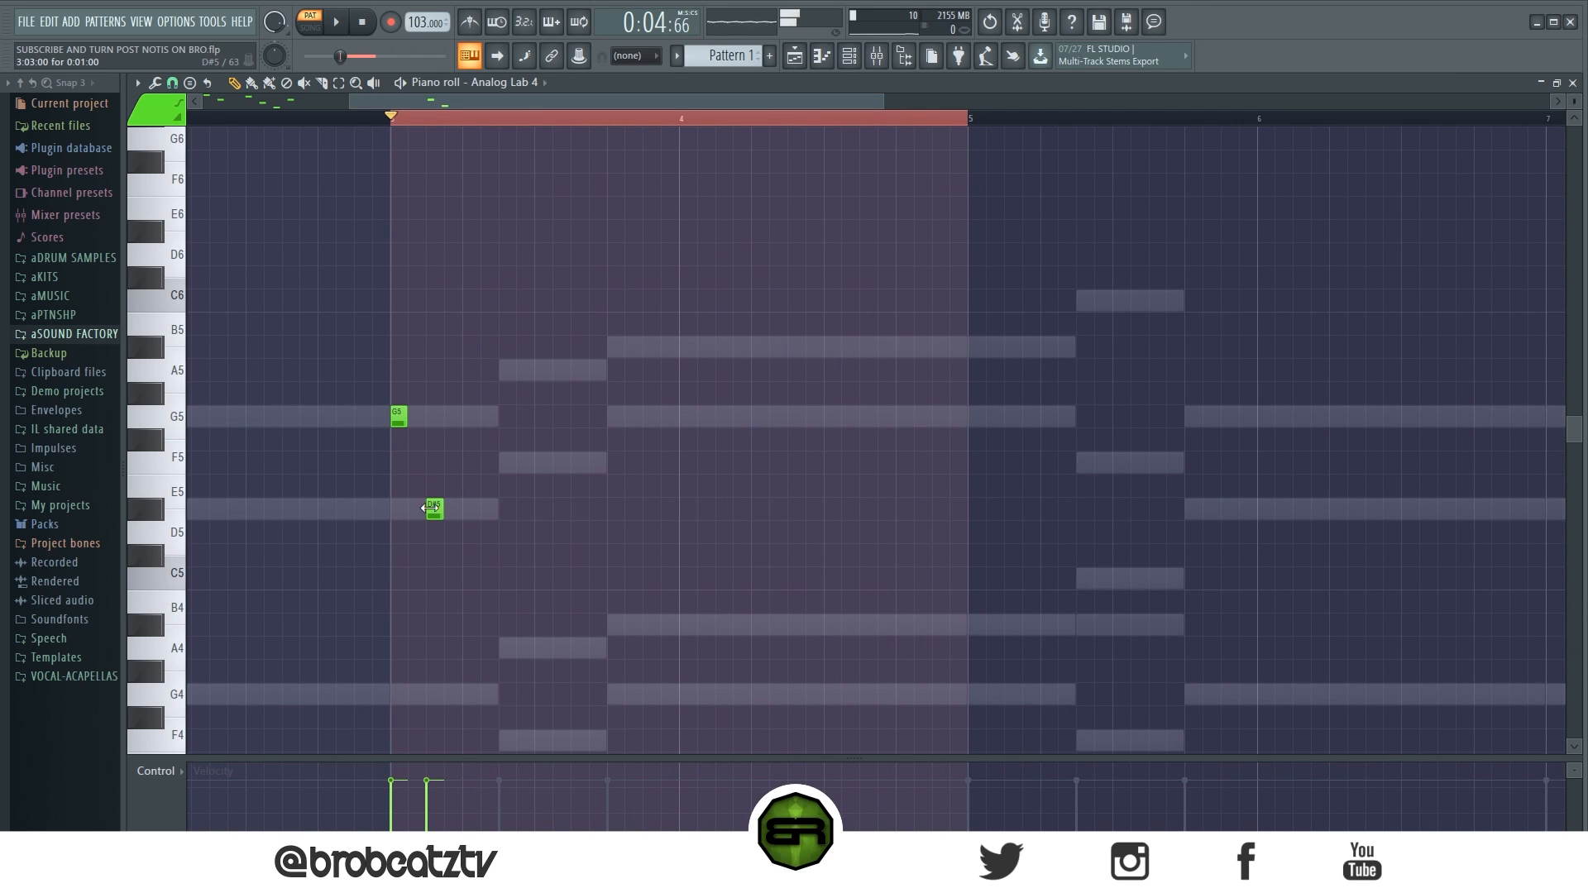
Continue the counter-melody in bar 3 with short F5, A5, G5 and A#5 notes
left_click_drag(479, 97, 286, 122)
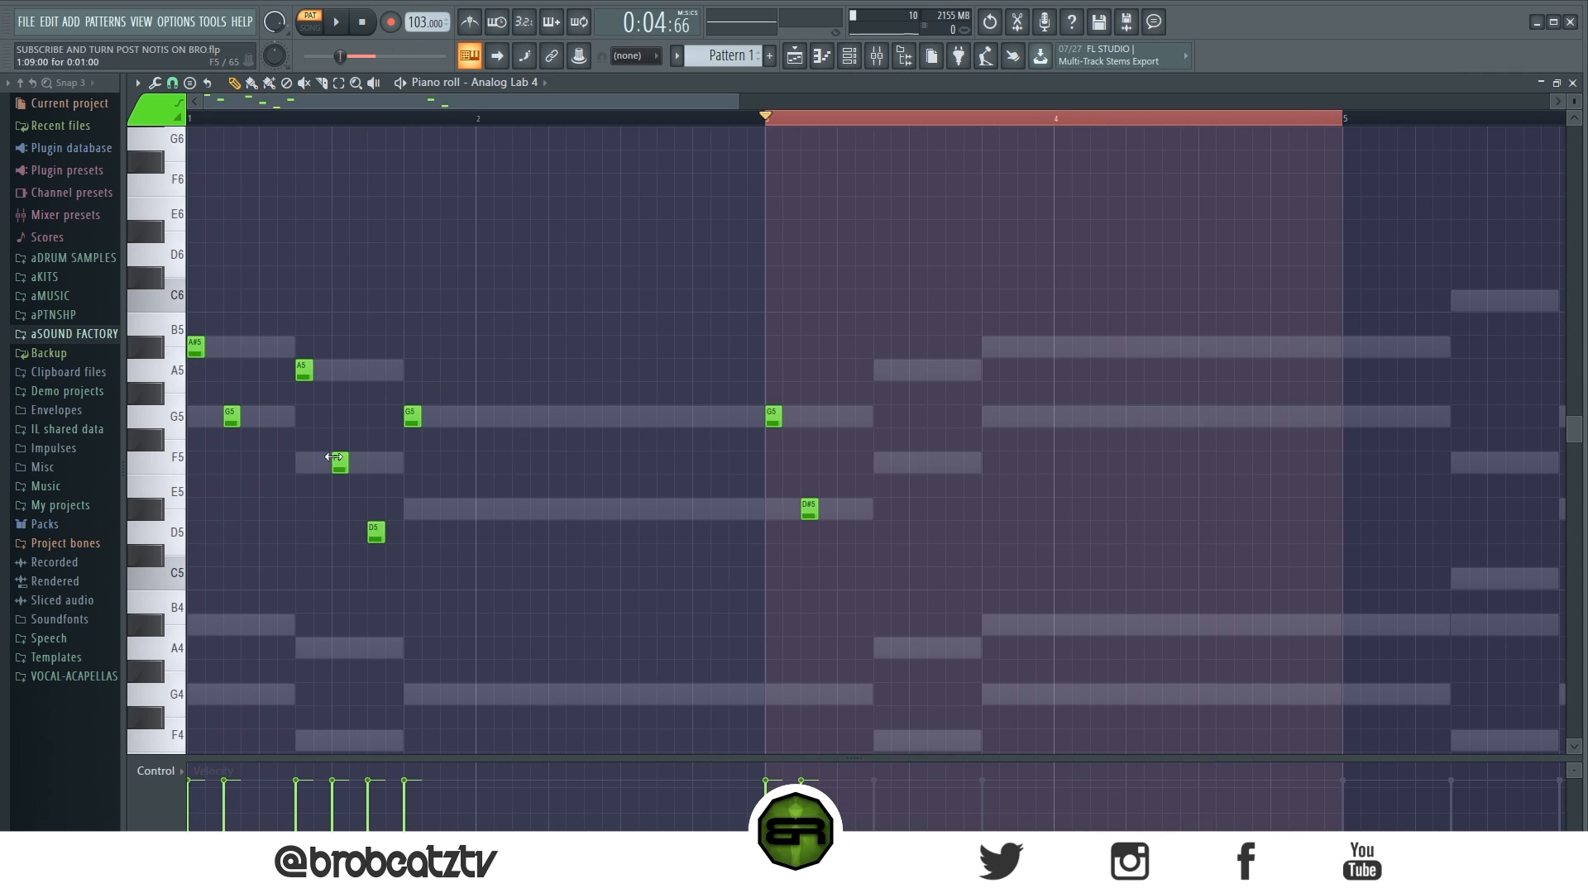
left_click_drag(693, 101, 775, 166)
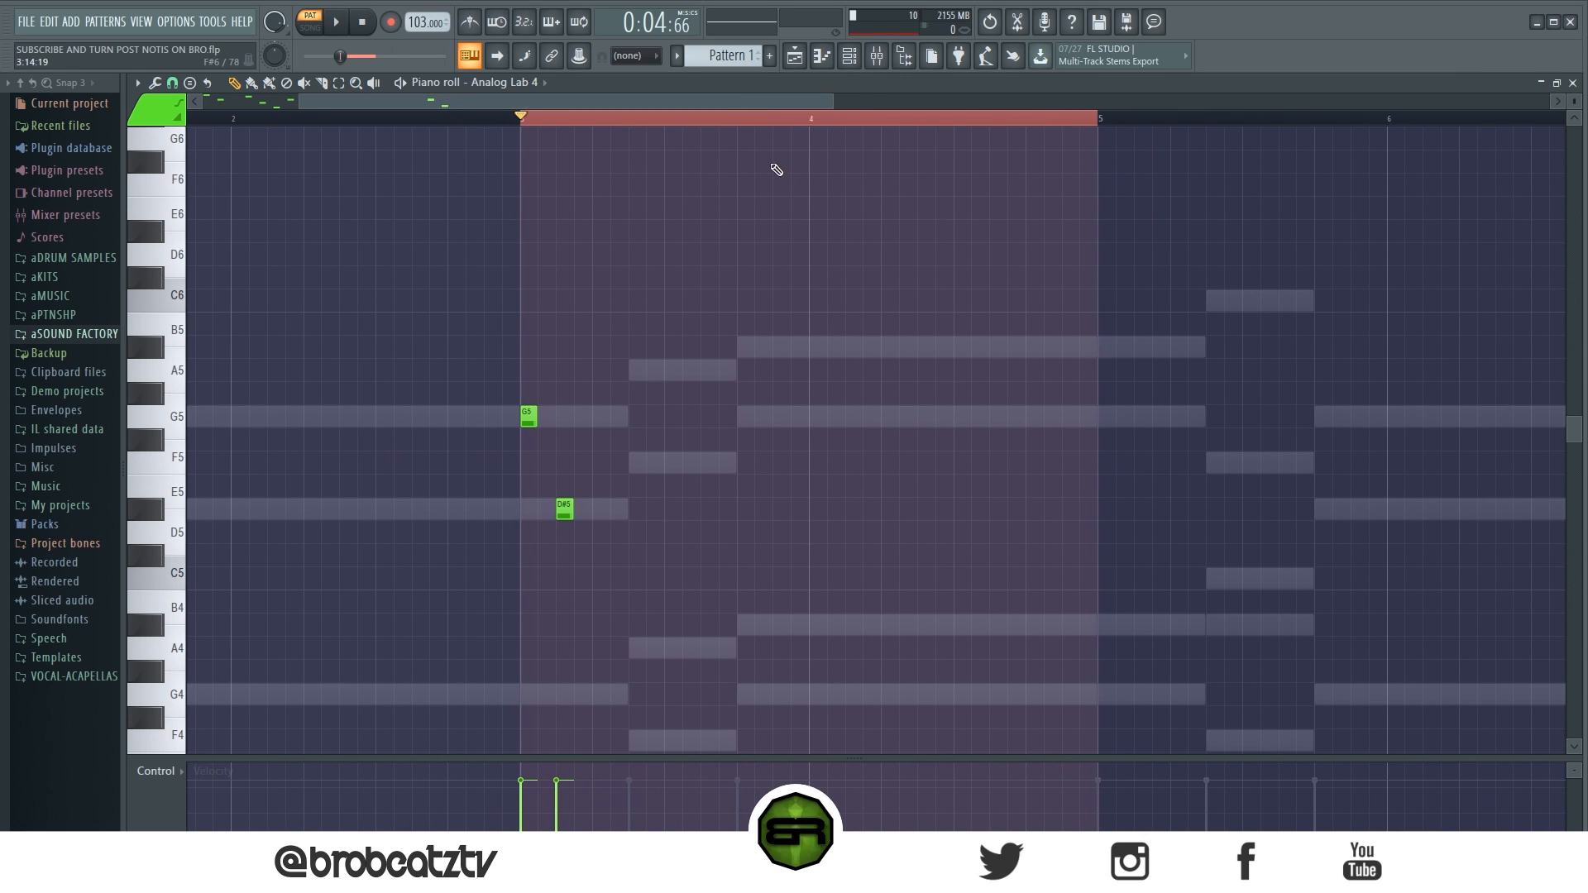
left_click(634, 462)
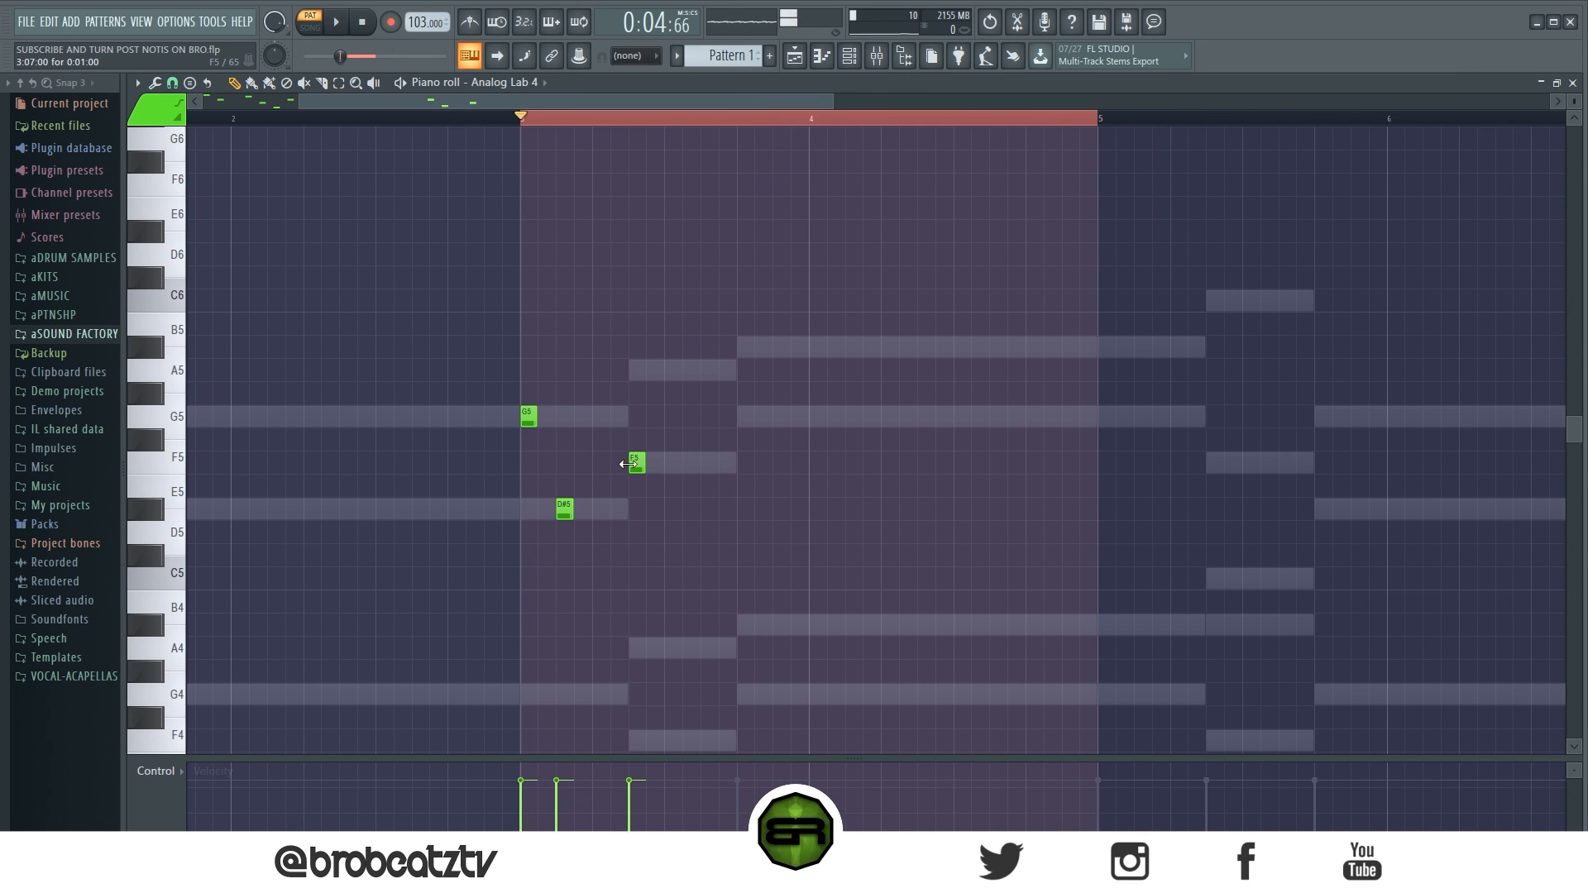
key("space")
key("space")
left_click(668, 370)
left_click_drag(687, 399, 709, 416)
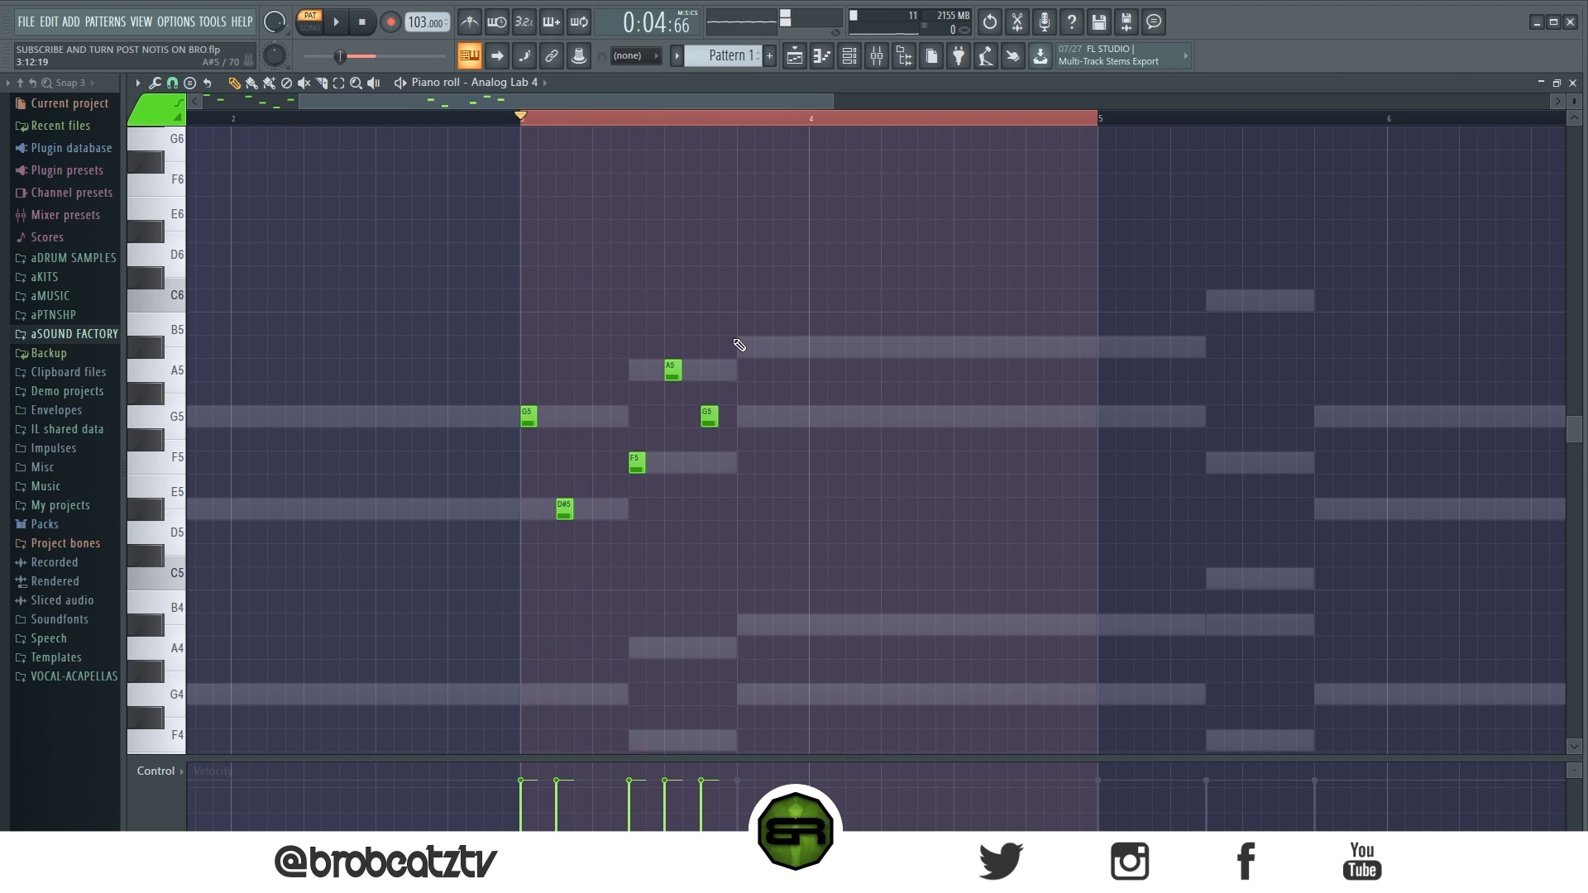
left_click(739, 345)
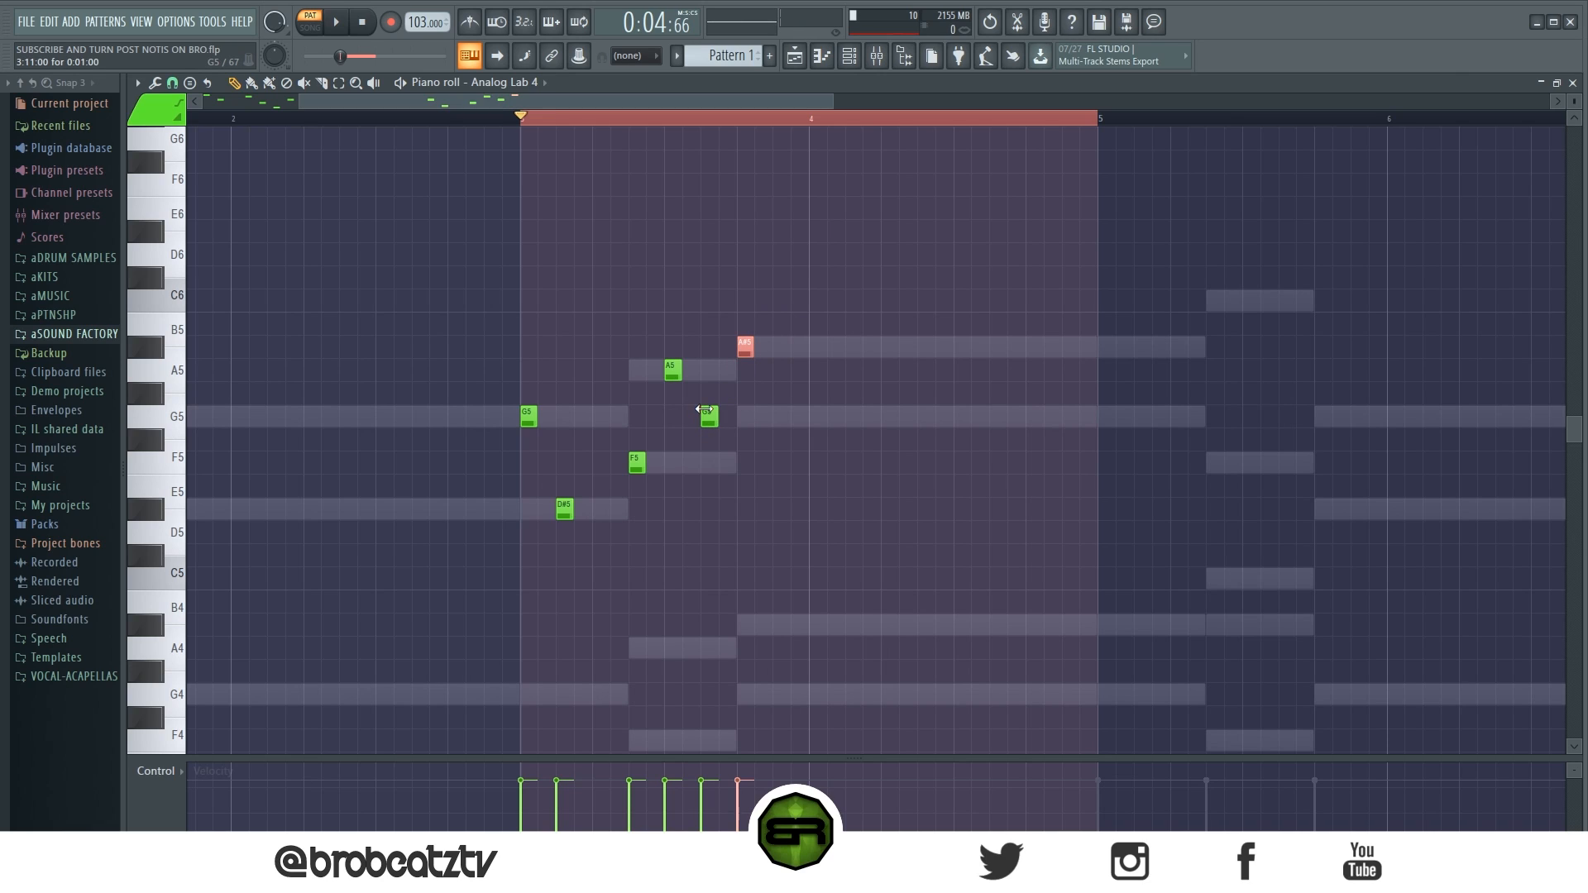
Check the first G5 of bar 3 against the closing A#5 and play the bar 3 phrase
left_click(529, 417)
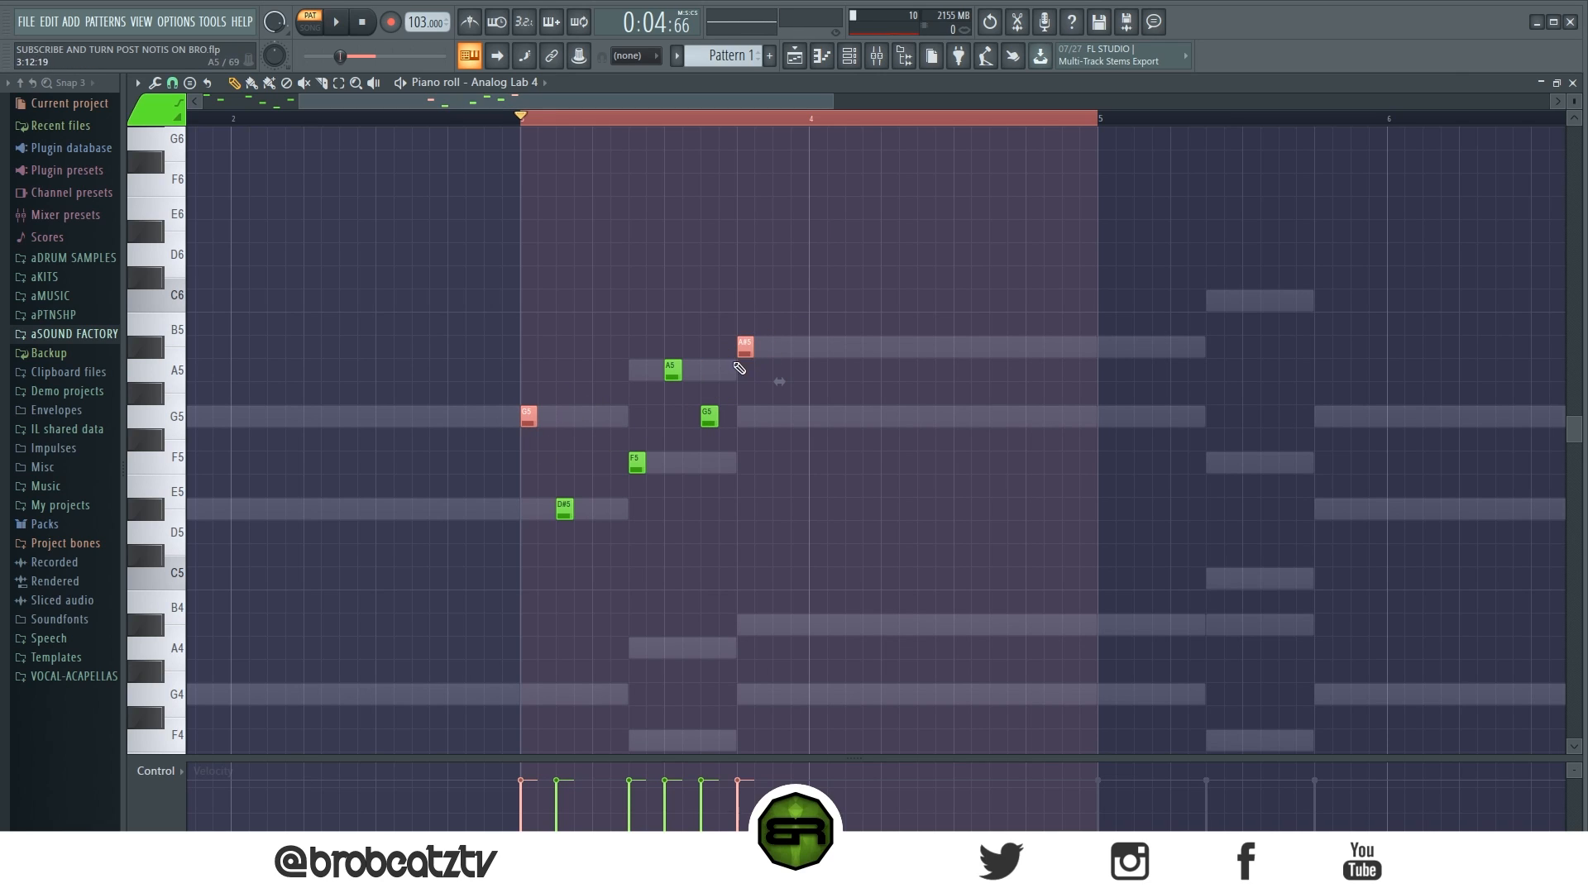
left_click(789, 313, "ctrl")
scroll(552, 127, "down", 2)
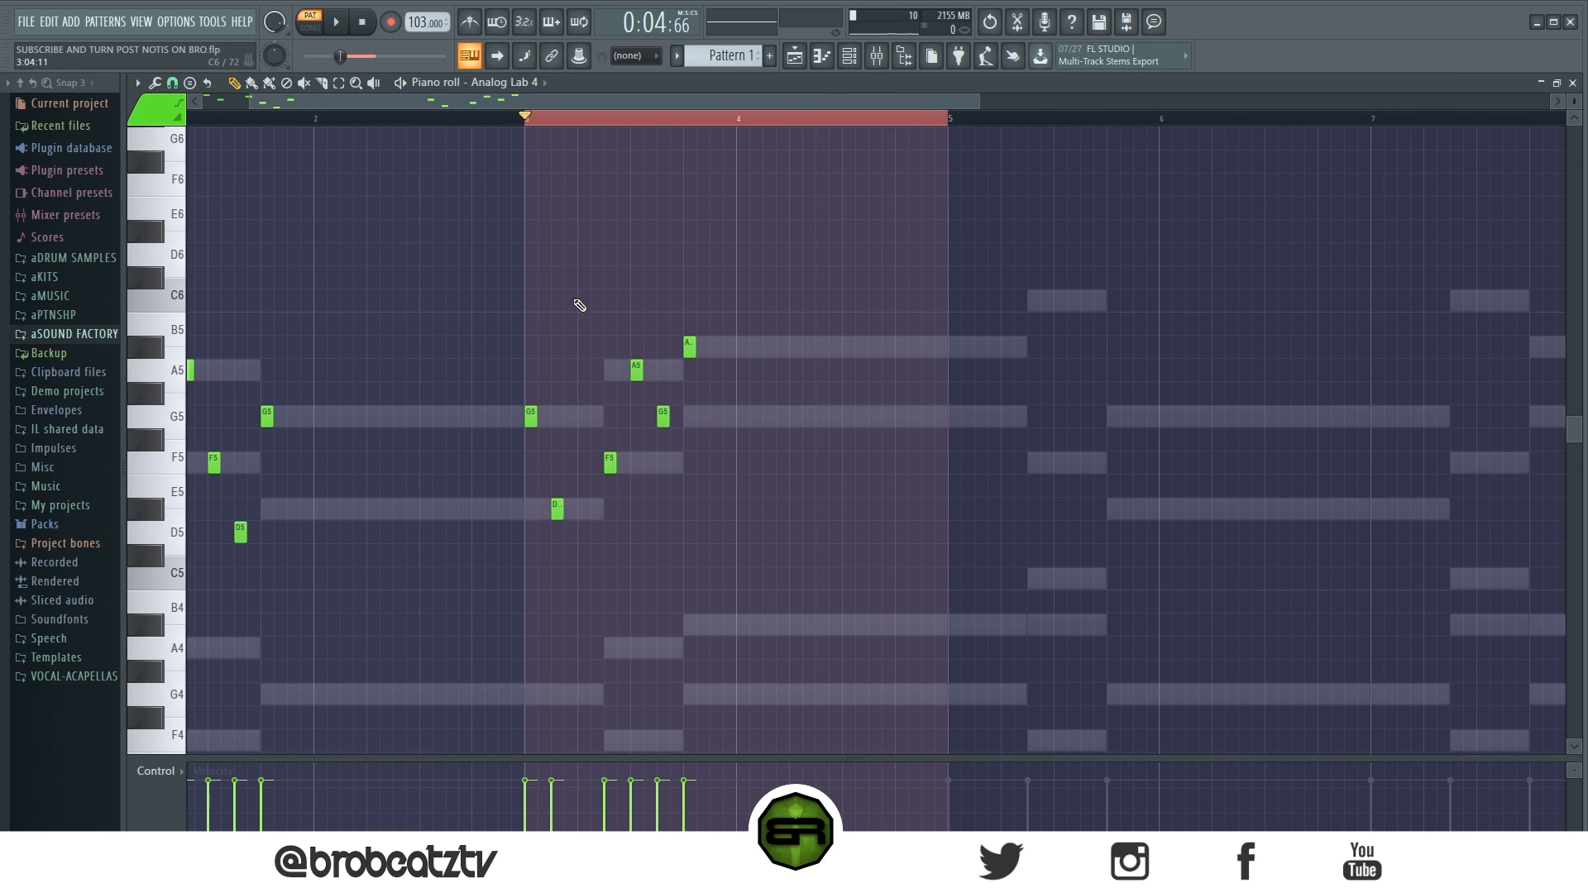
key("space")
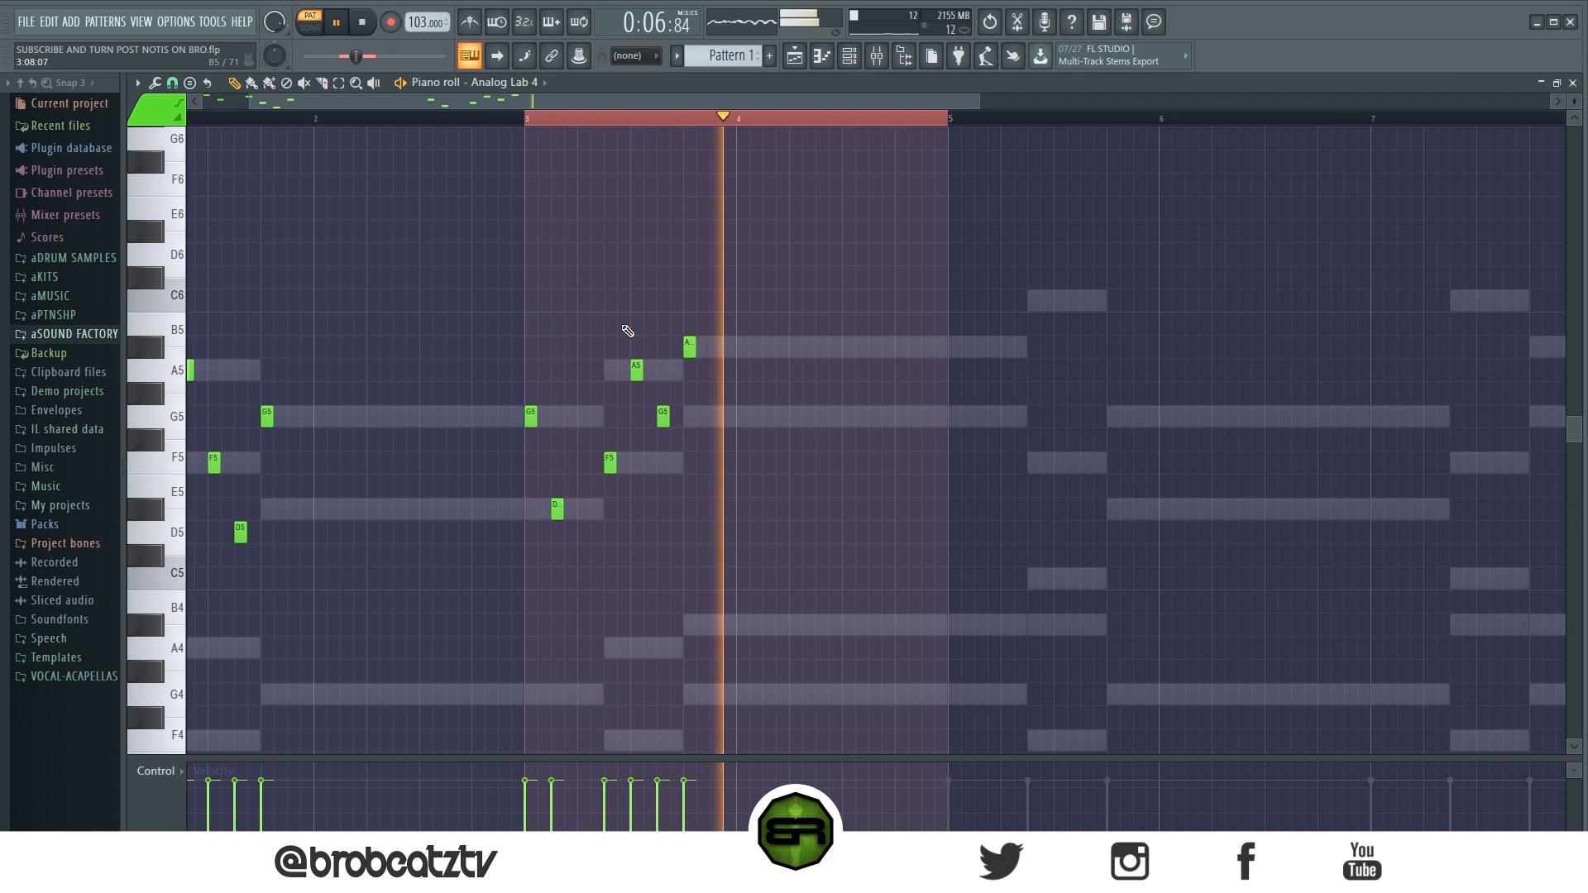
key("space")
Set the playback range to bars 5 and 6, and add short A#5 and G5 notes at the start of bar 5
scroll(683, 101, "down", 3)
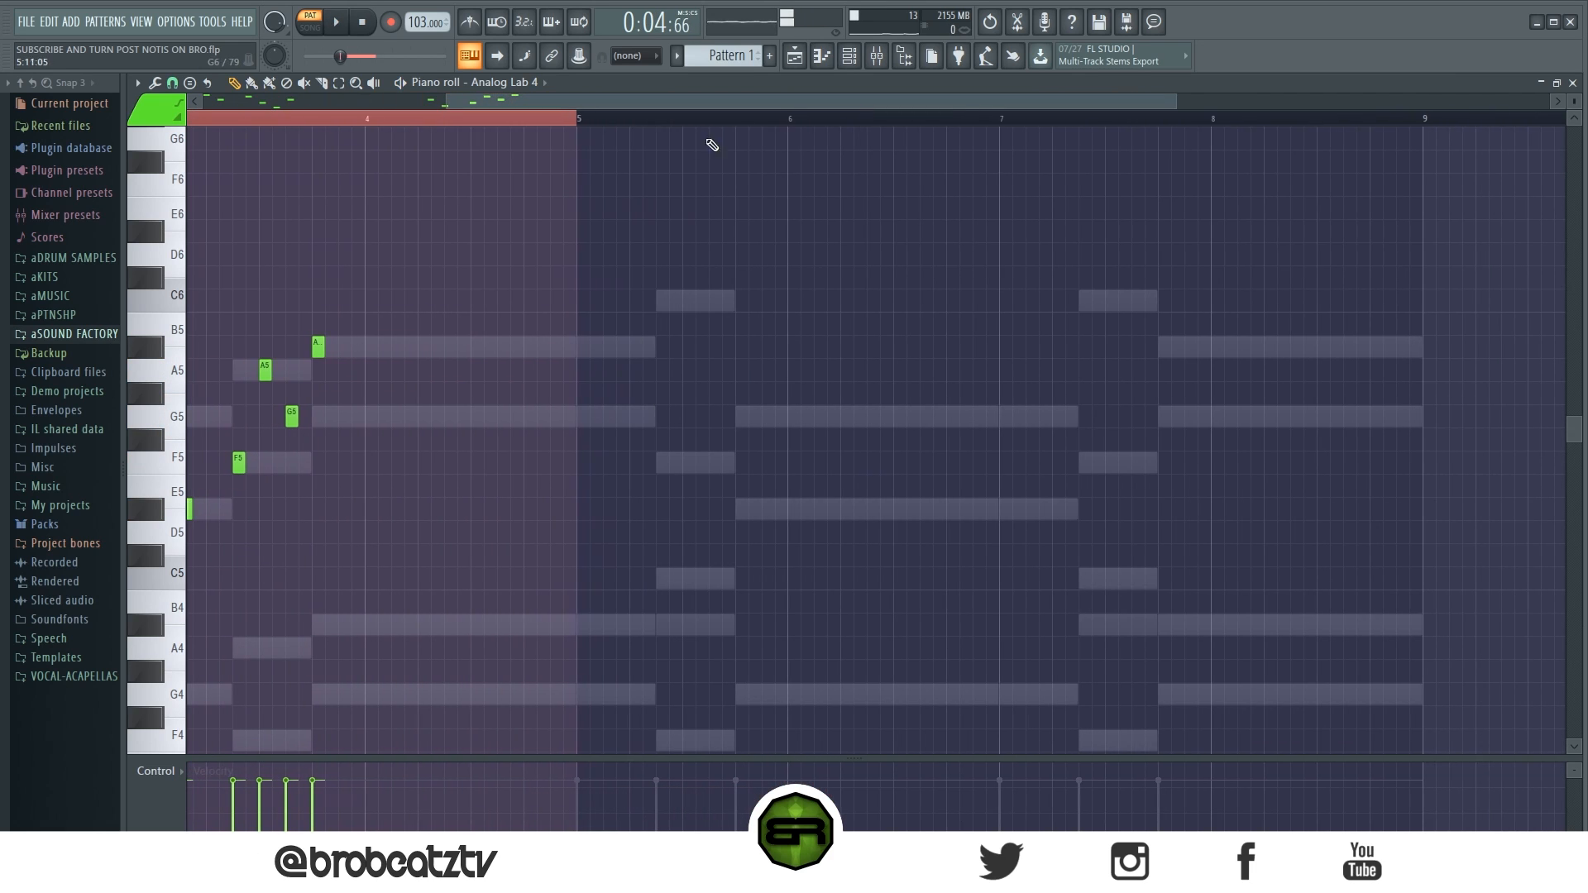
left_click(577, 124, "ctrl")
left_click_drag(577, 124, 995, 163)
scroll(664, 121, "up", 2)
left_click_drag(674, 102, 815, 112)
scroll(1575, 100, "up", 2)
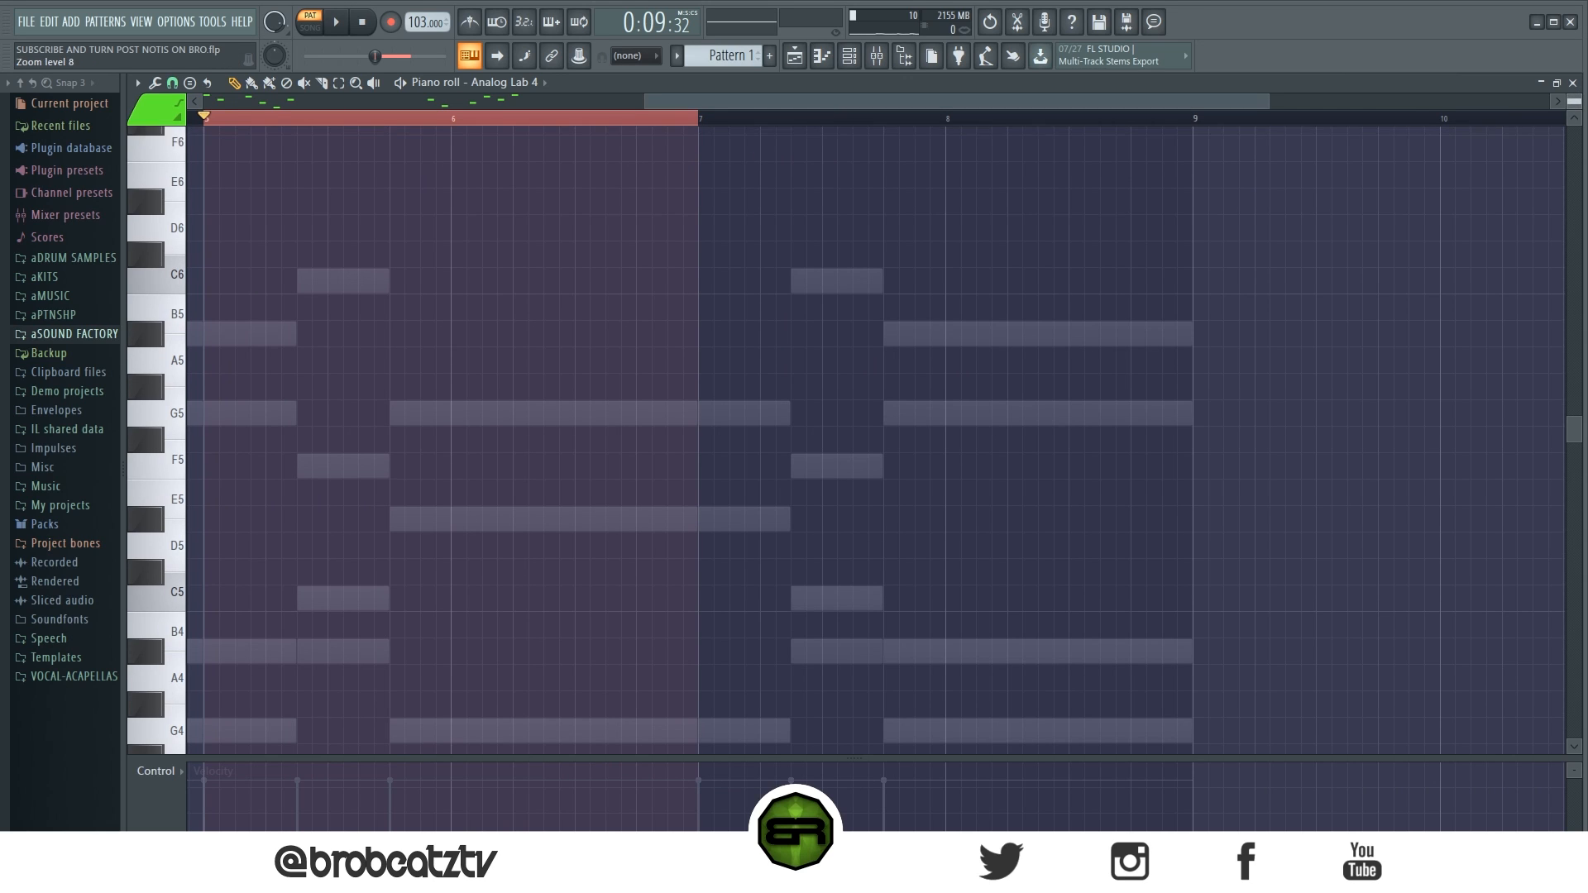
left_click_drag(1269, 103, 1063, 103)
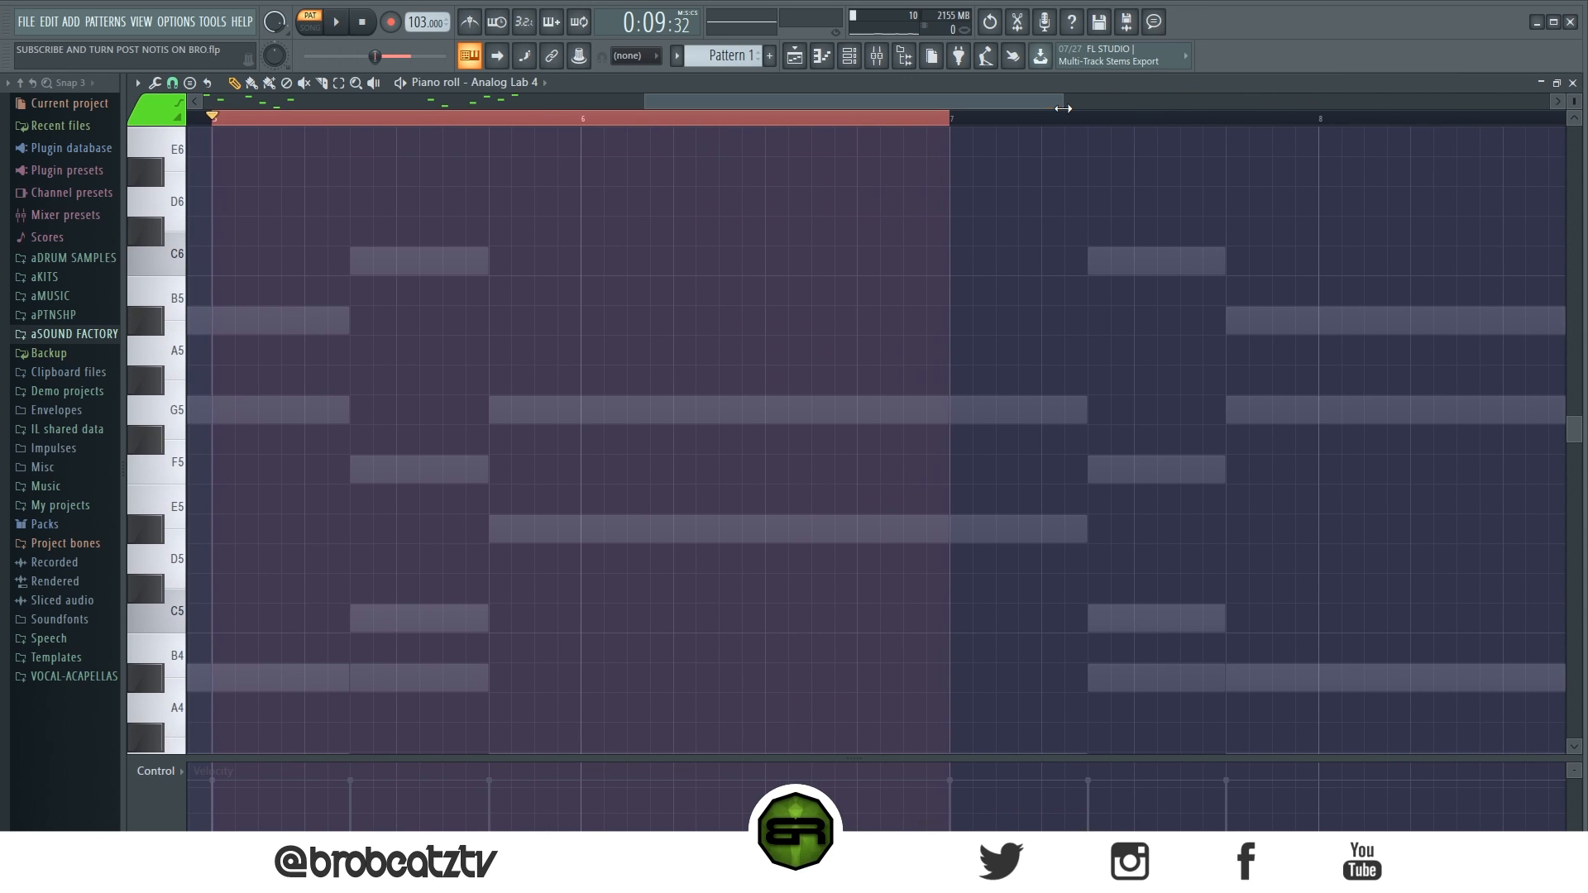
left_click(217, 321)
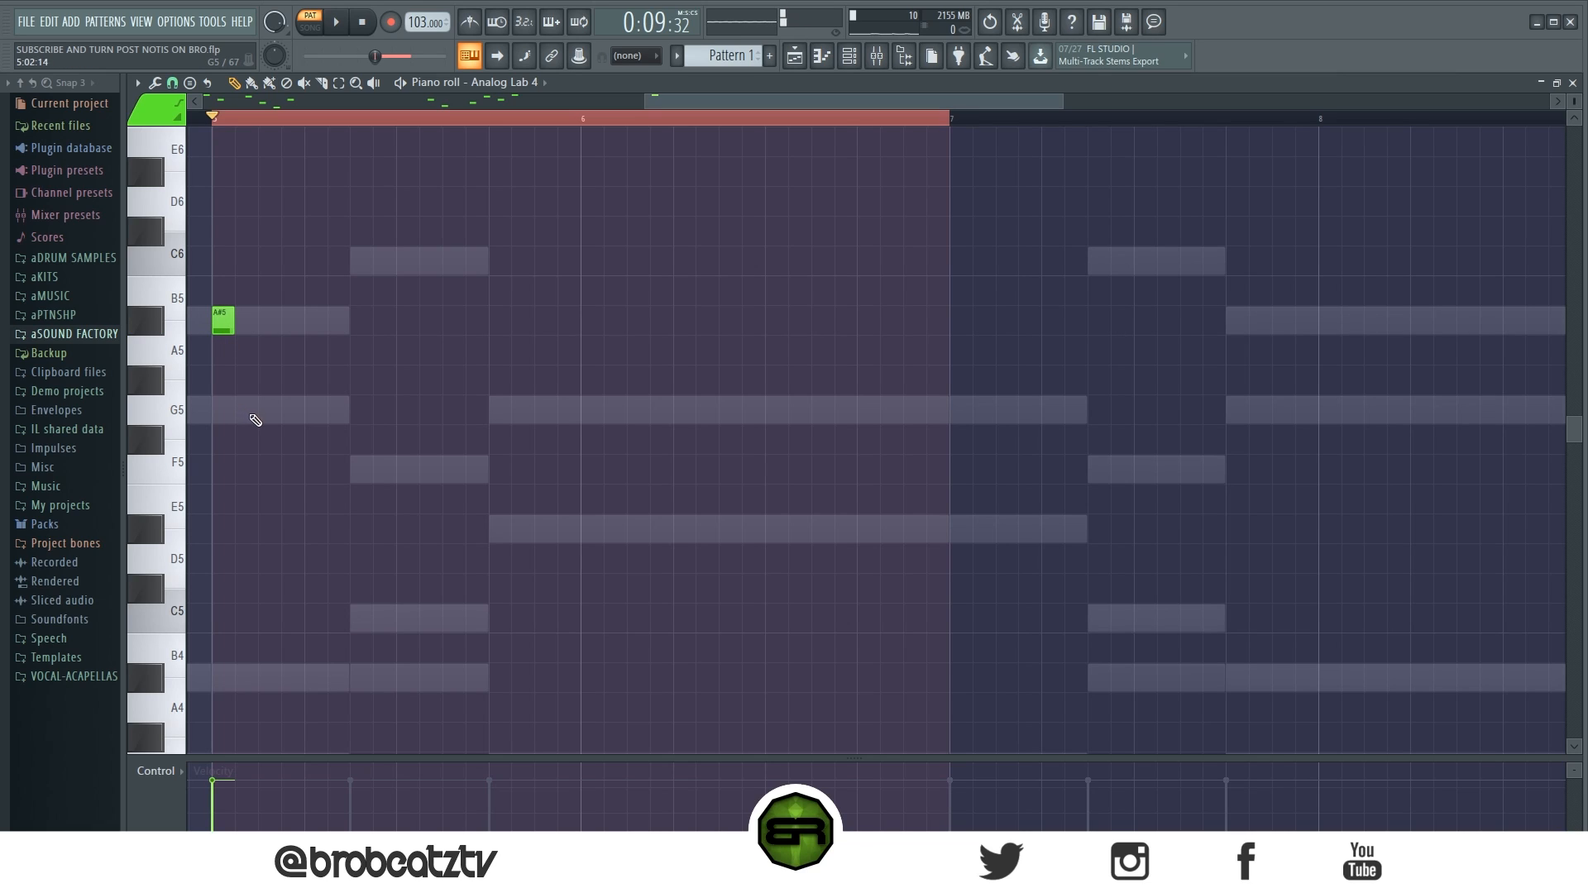
left_click(268, 423)
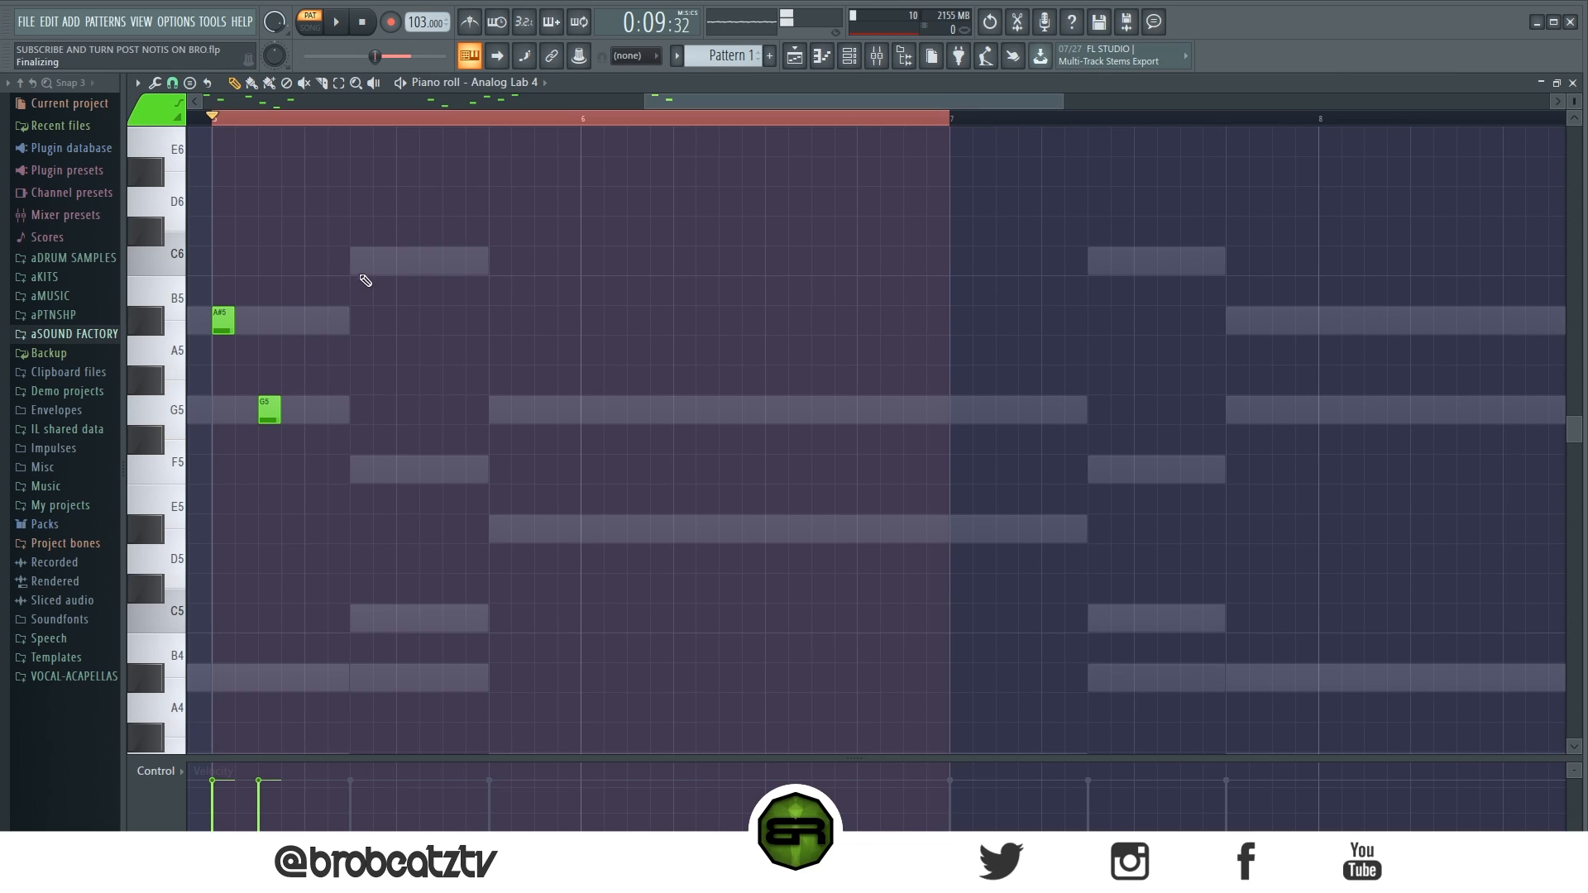
Continue the counter-melody in bar 5 with short C6, F5 and two D5 notes
left_click(358, 259)
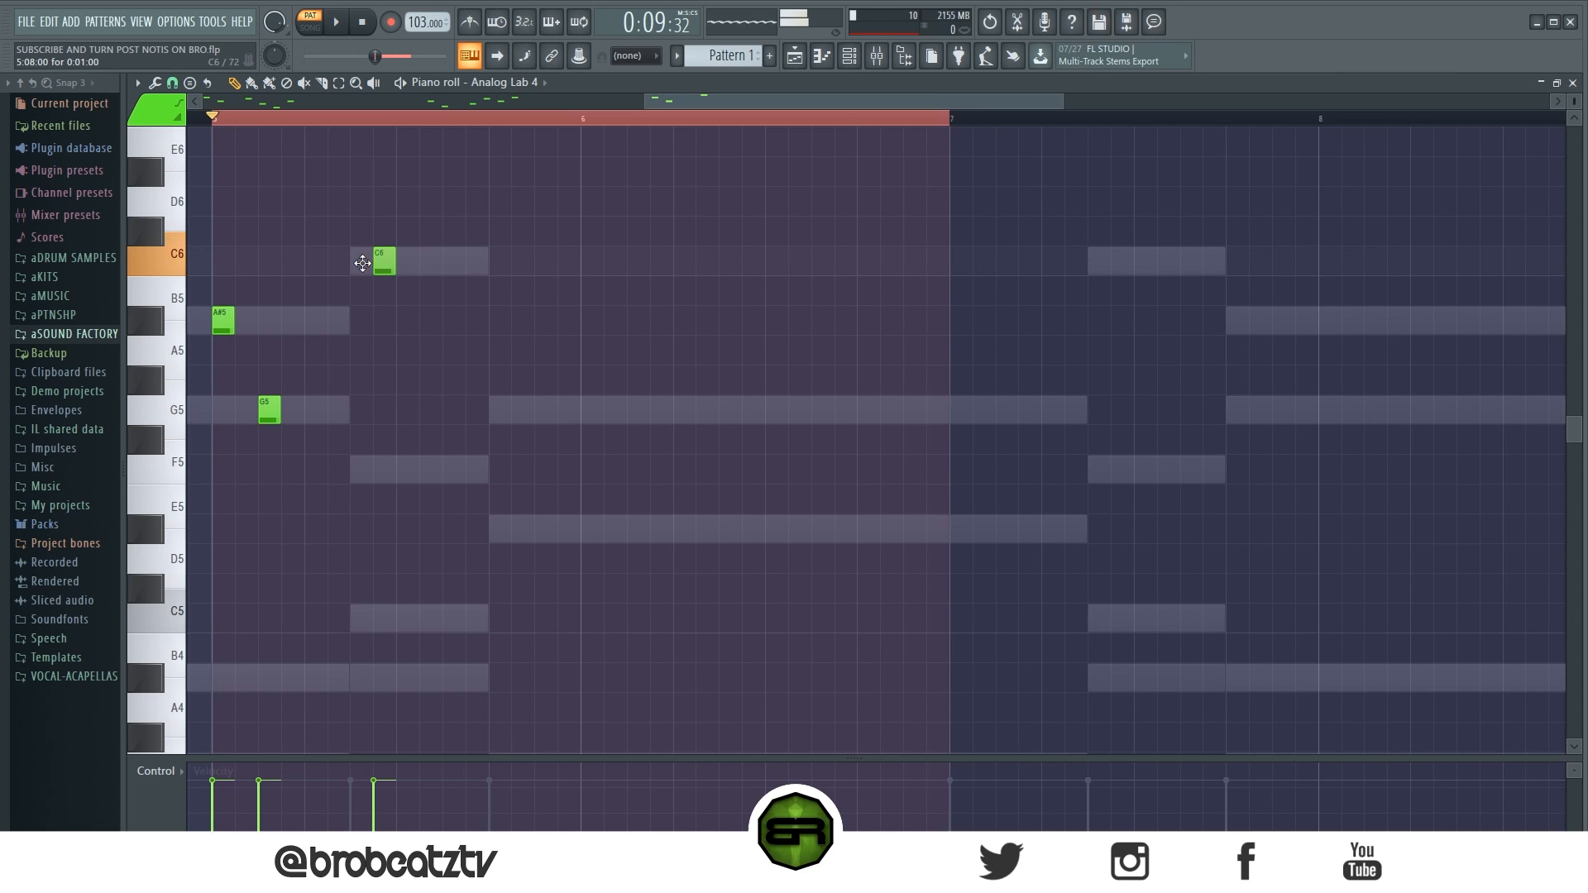
left_click(401, 469)
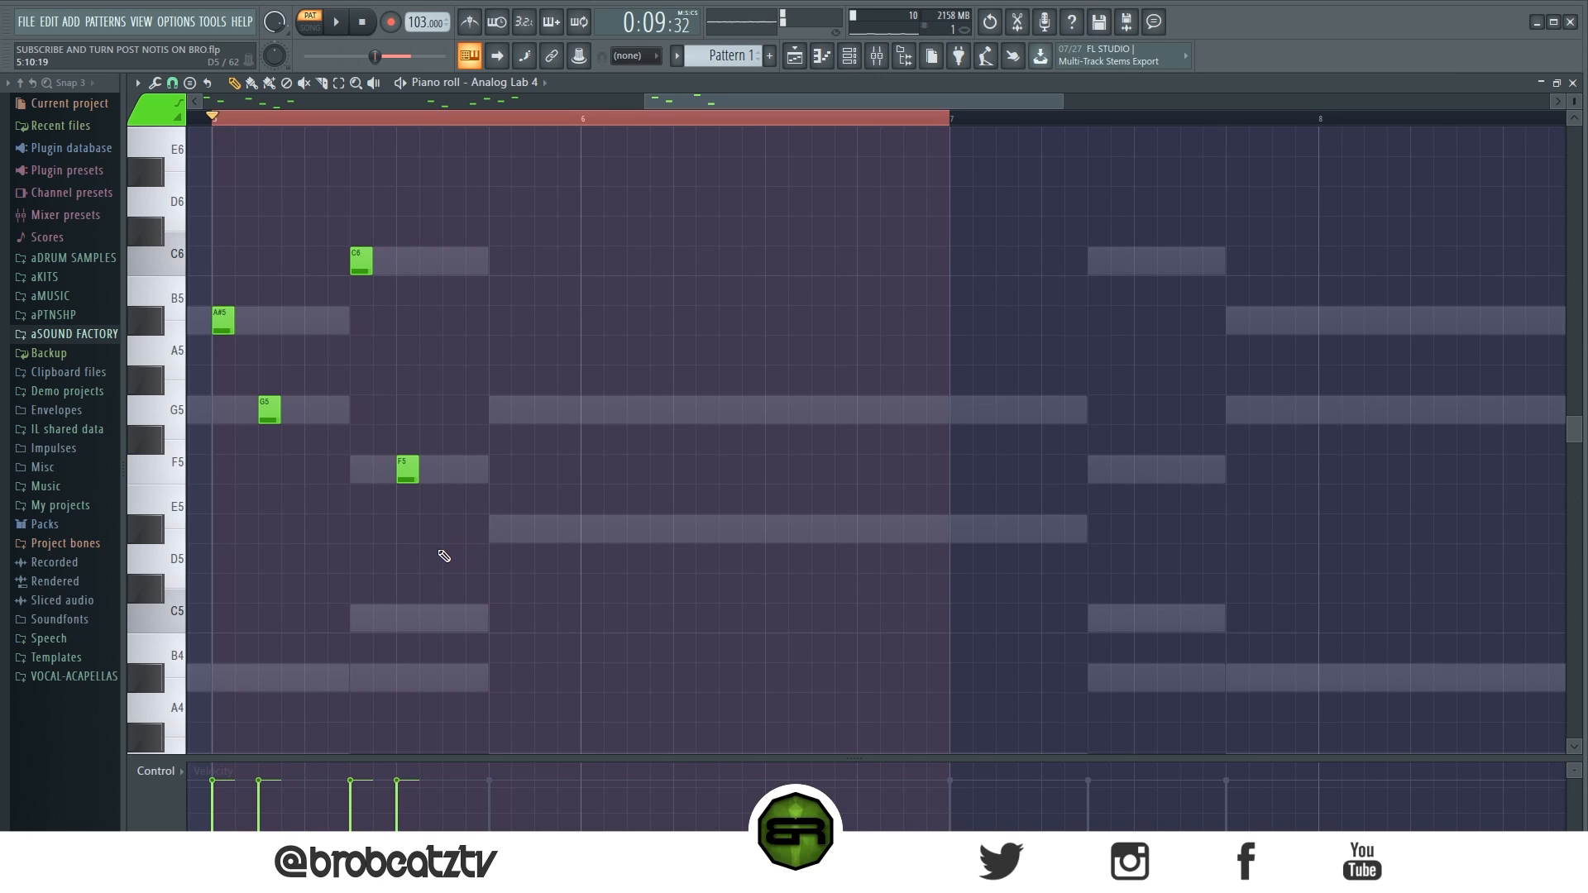
left_click(451, 550)
left_click(494, 549)
Try G5 and A#5 above the closing D5 of the bar 5 phrase, and keep the A#5
left_click(496, 410)
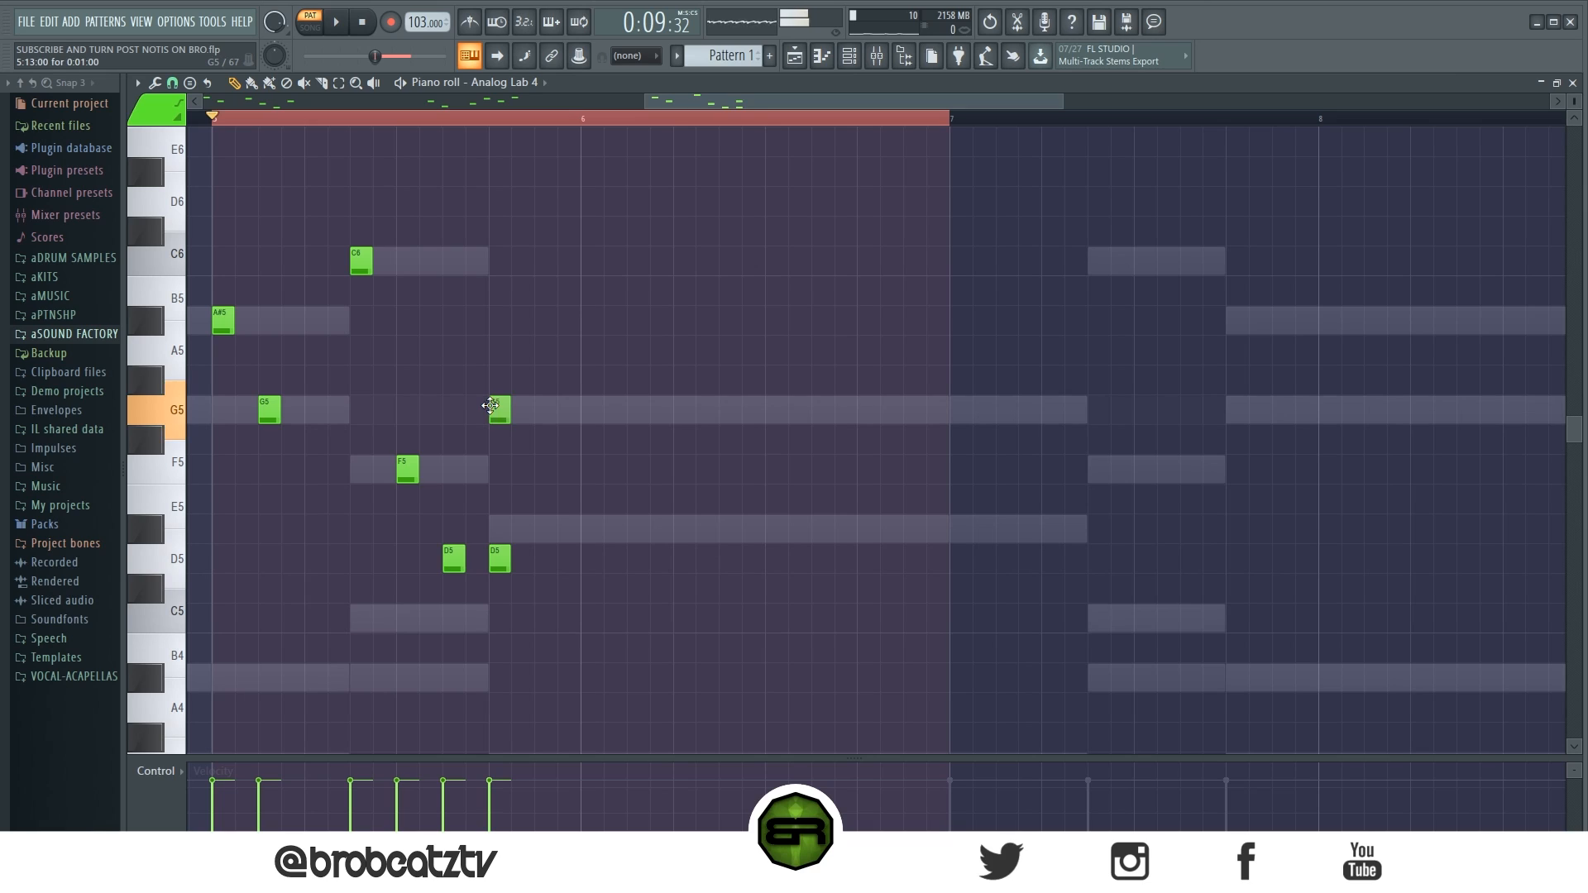
left_click(492, 318)
right_click(500, 418)
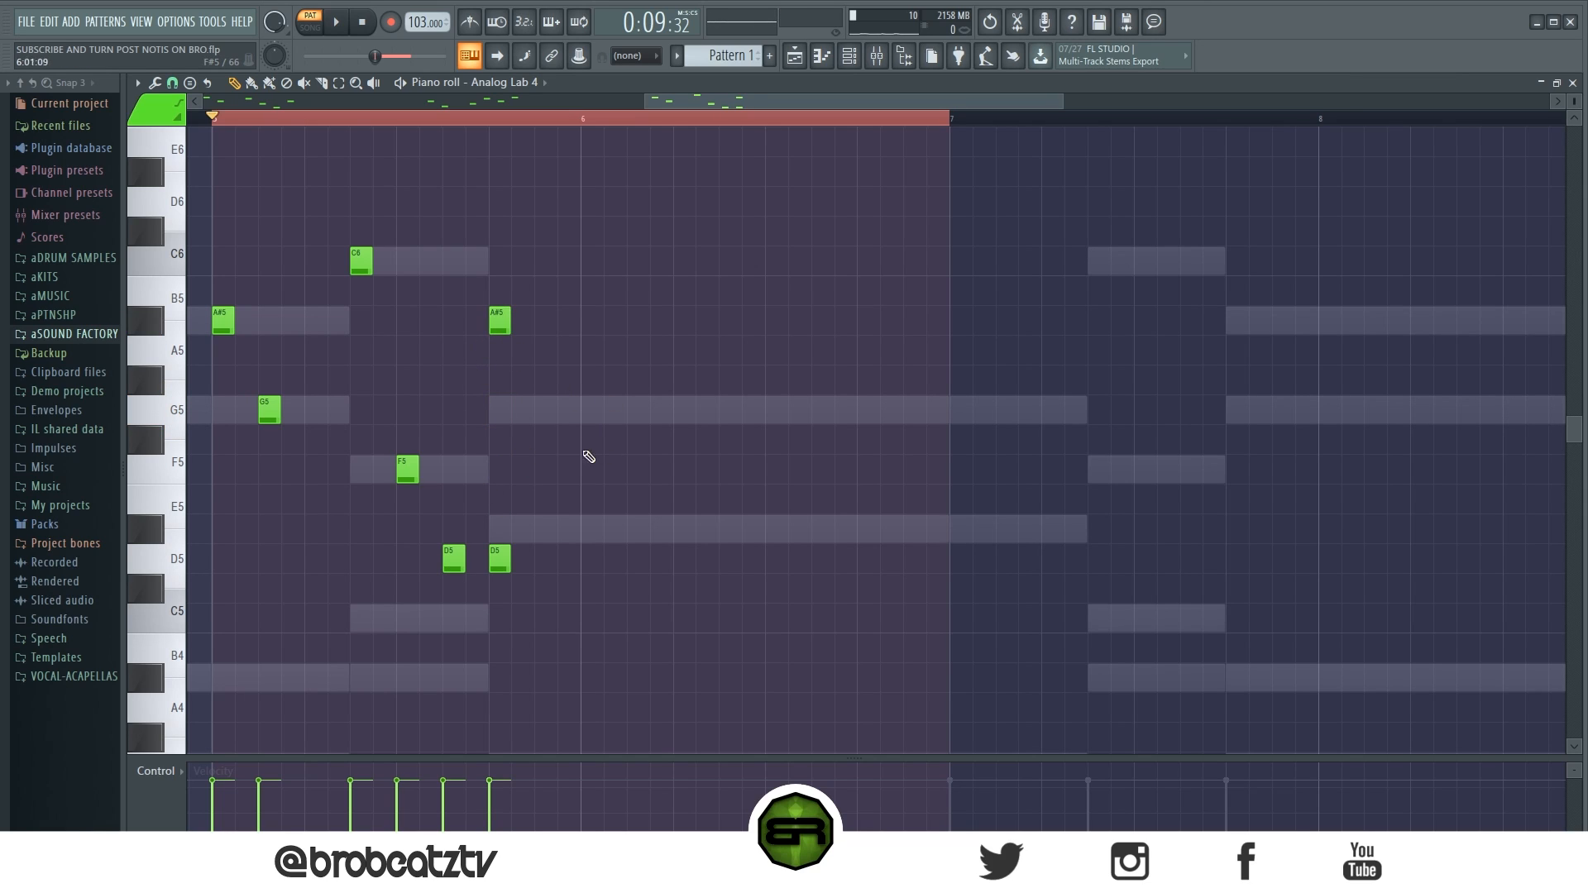
right_click(489, 324)
left_click(496, 418)
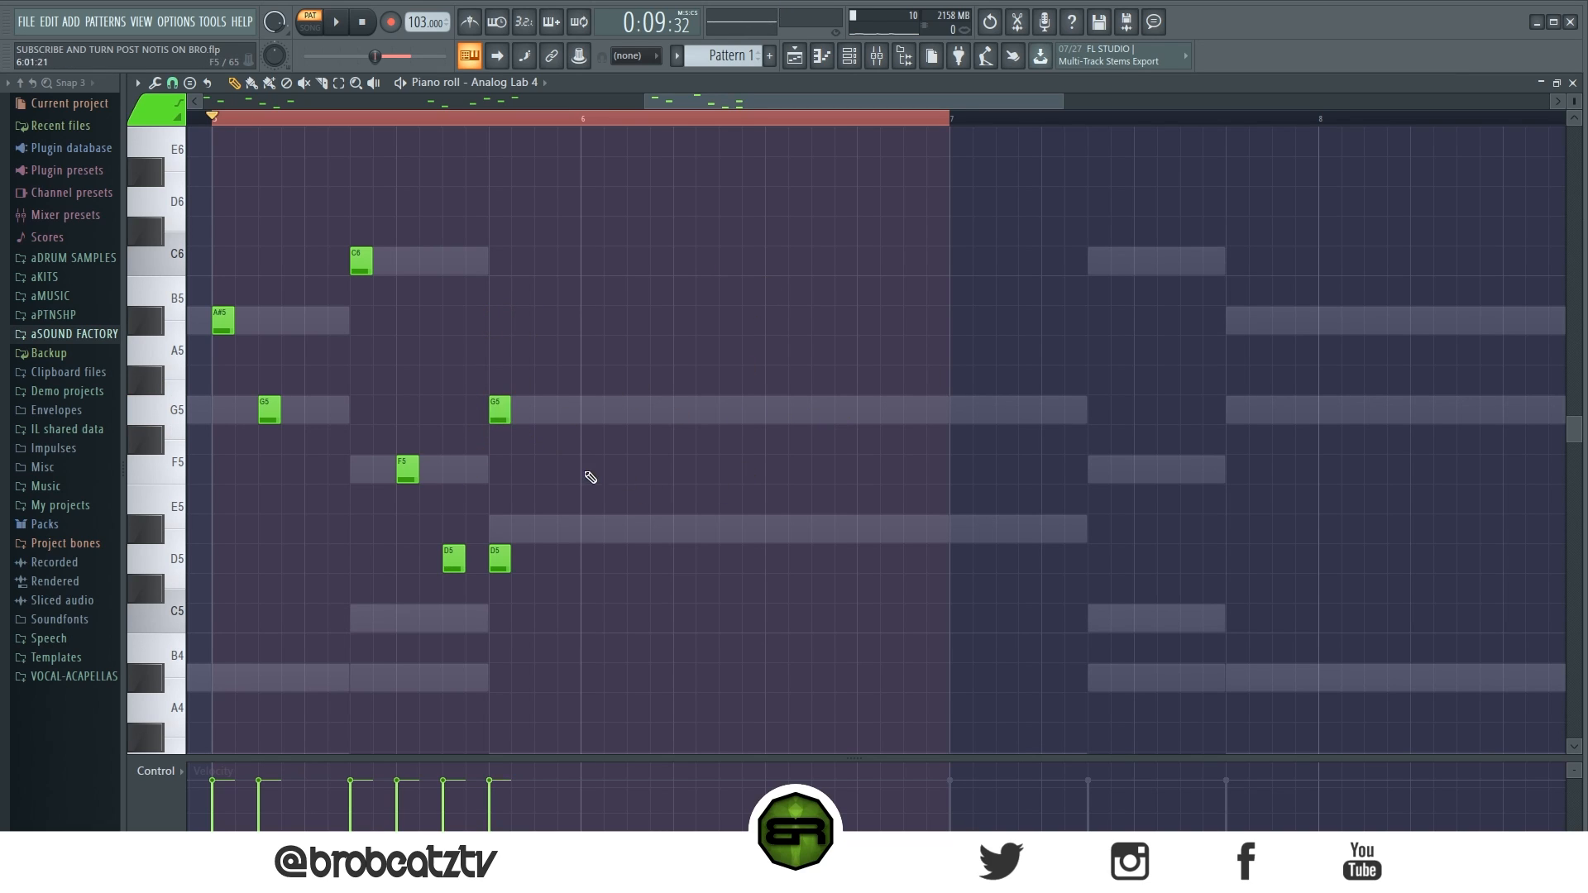
left_click(496, 324)
right_click(500, 410)
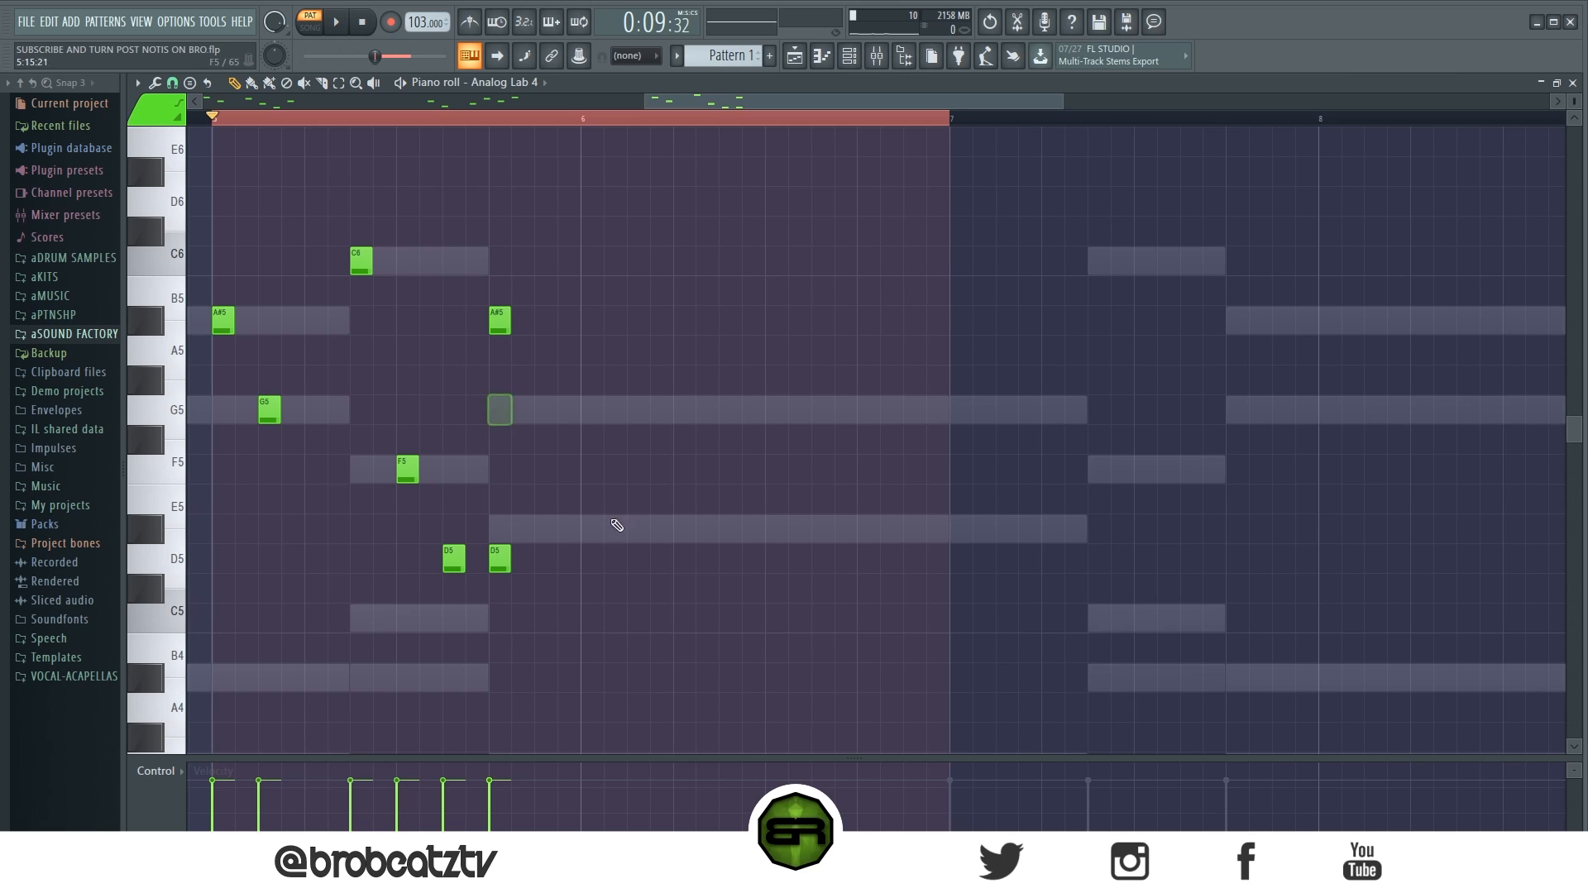
Highlight the closing A#5 of bar 5, play the bar 5 phrase, and clear the selection
left_click_drag(462, 278, 573, 389)
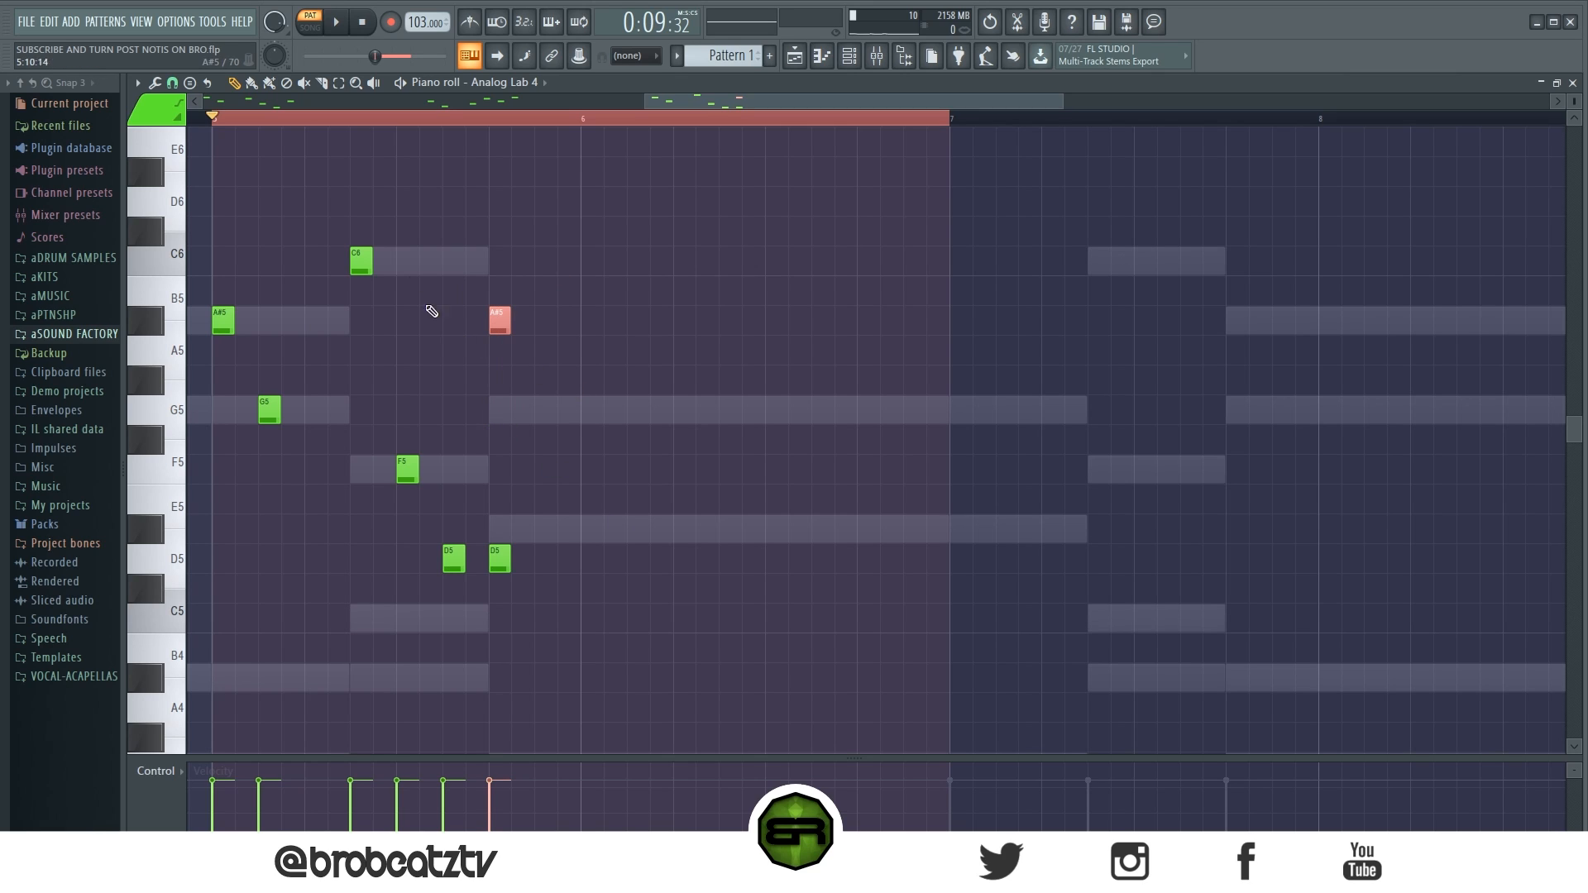
key("space")
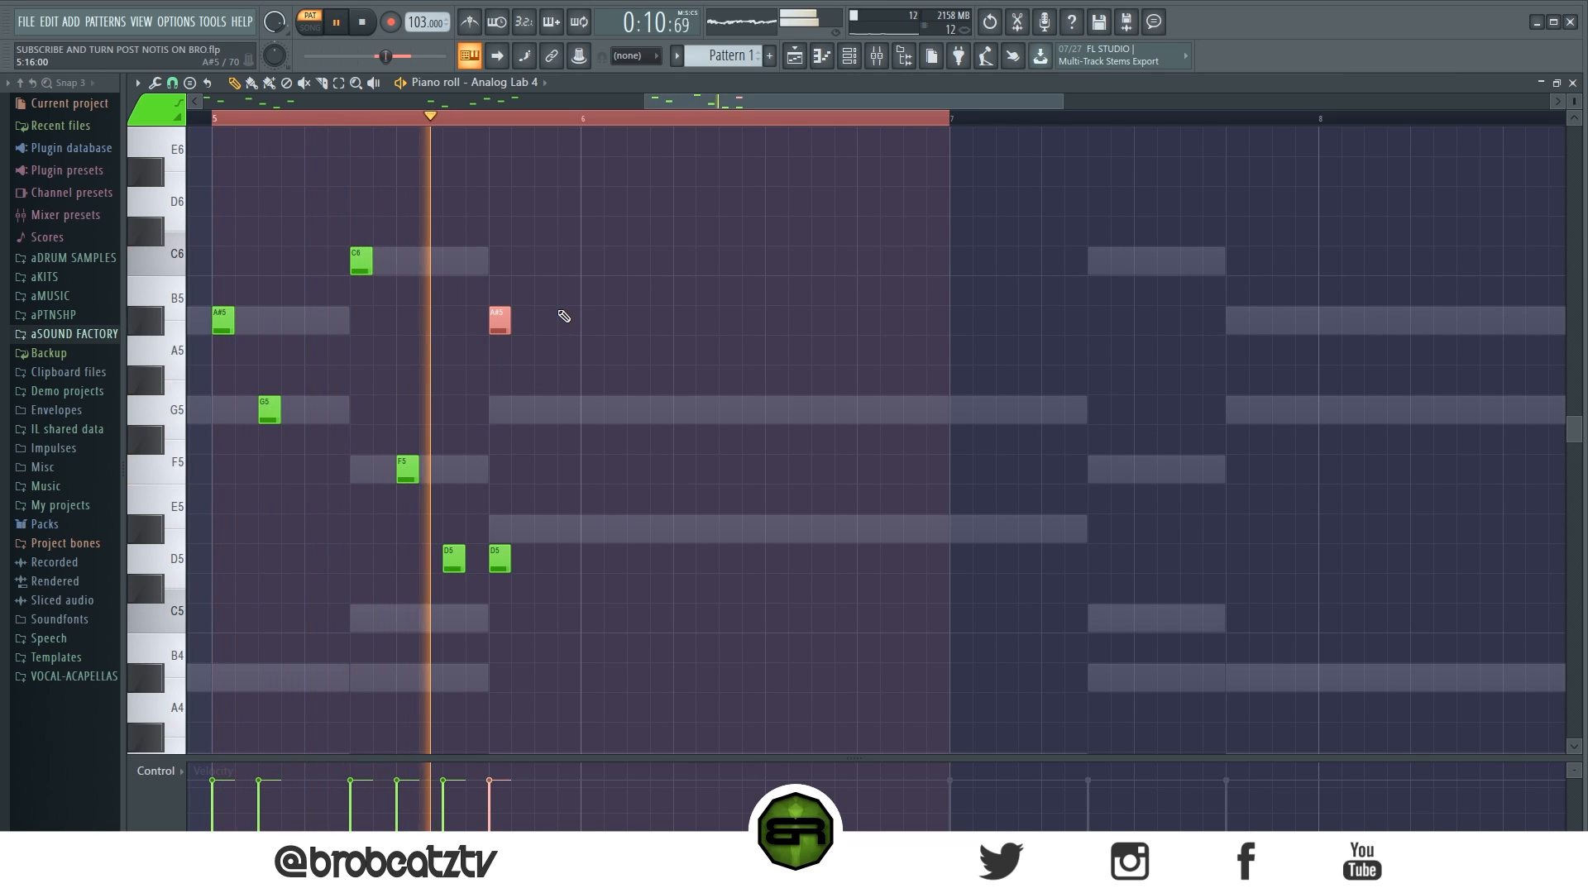
key("space")
left_click_drag(599, 261, 510, 437)
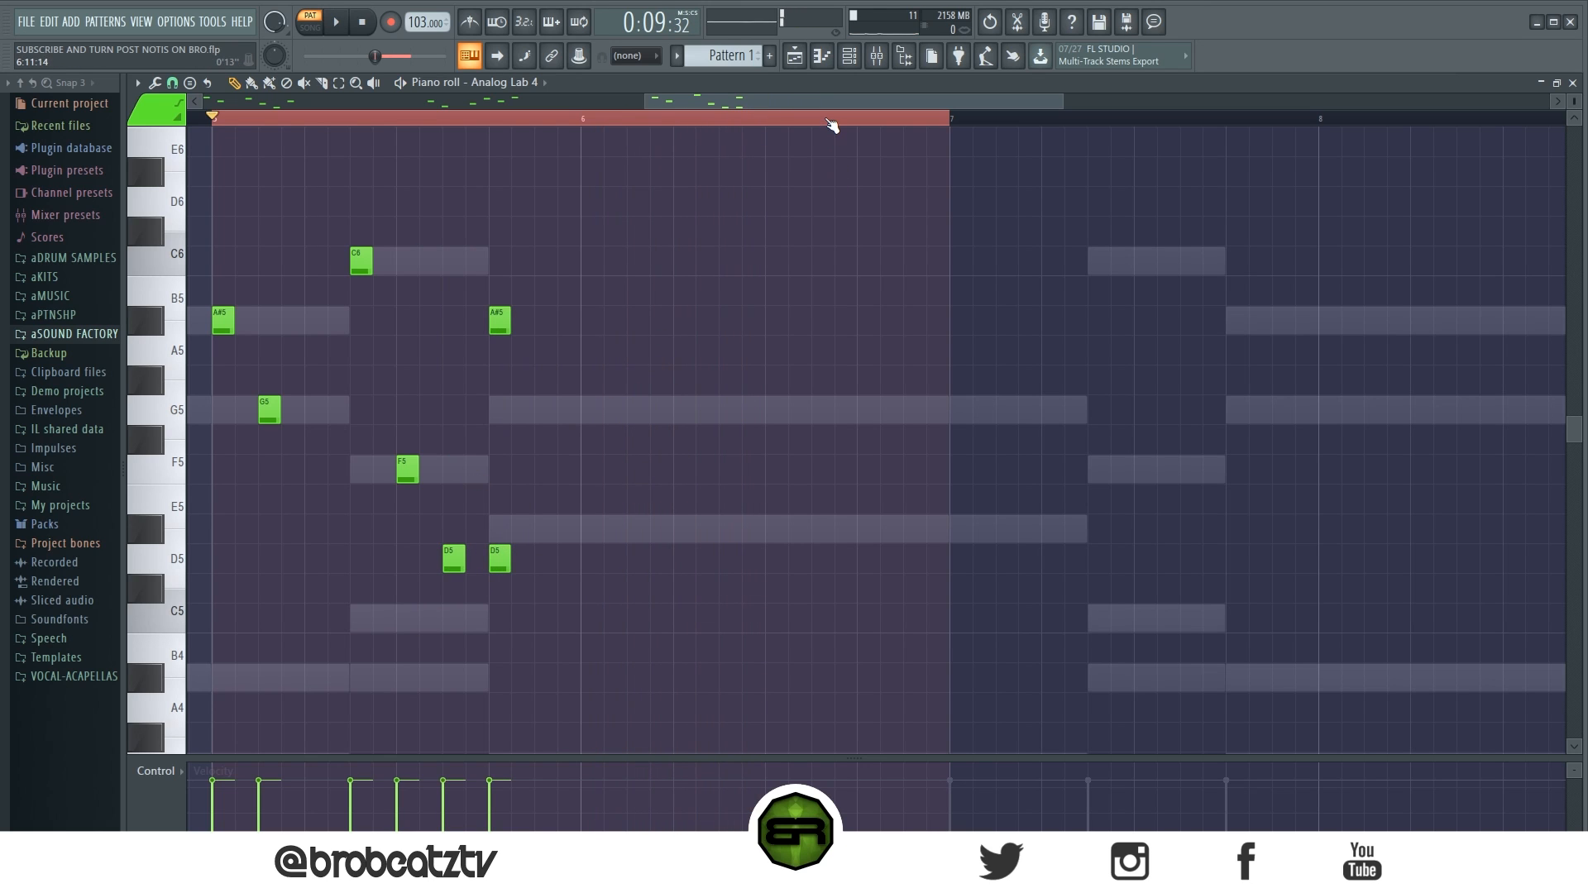
Set the playback range to bars 7 and 8, and add short G5 and D#5 notes at the start of bar 7
scroll(829, 122, "down", 4)
scroll(829, 120, "up", 2)
left_click_drag(829, 103, 990, 100)
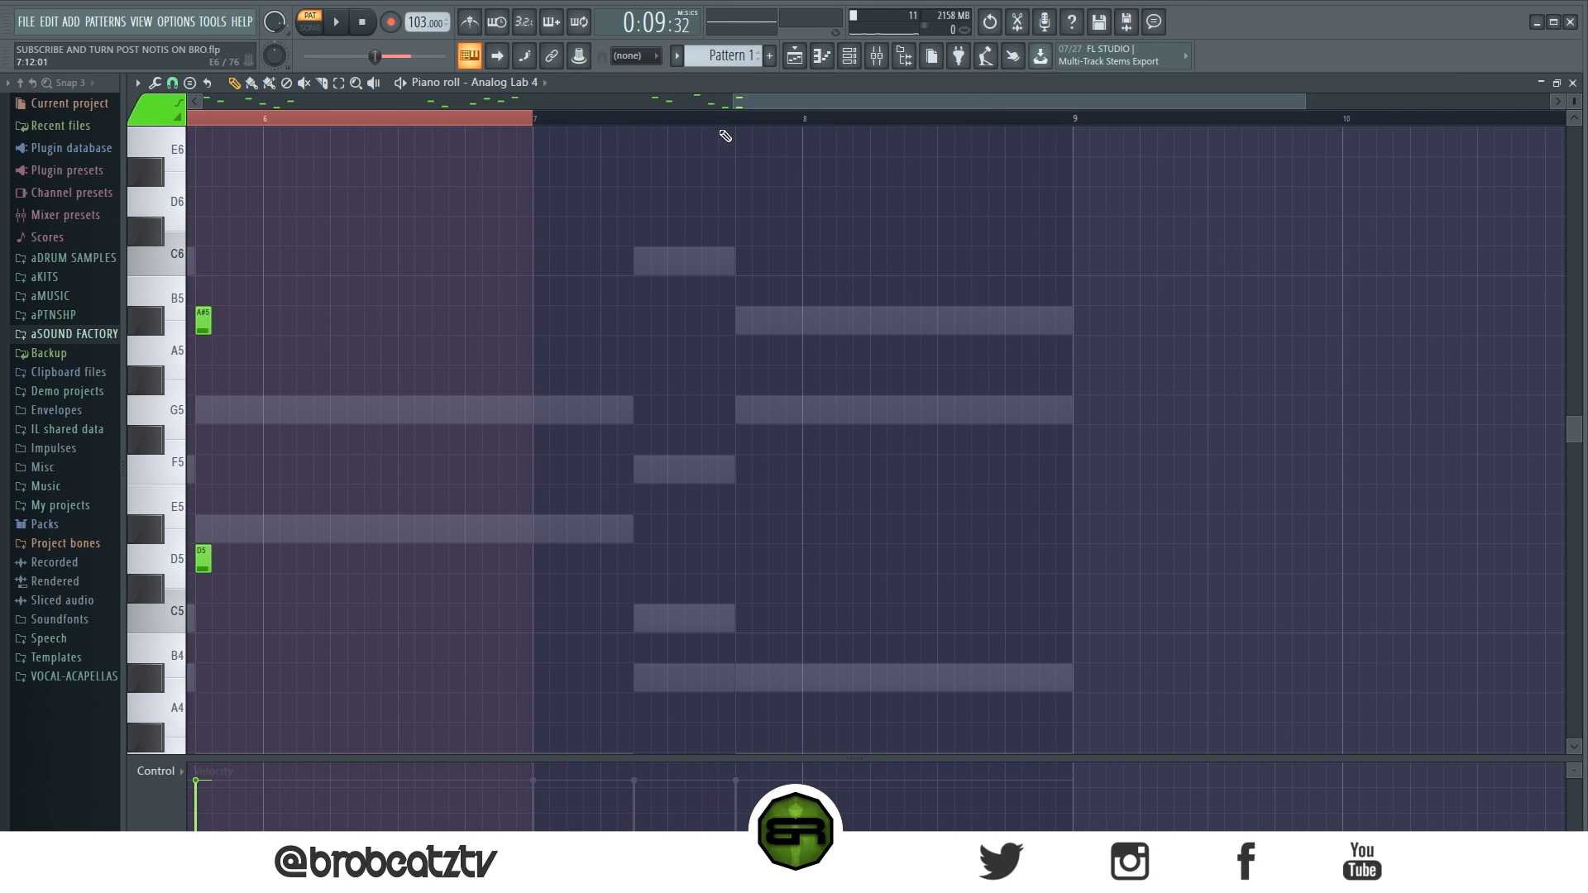
left_click_drag(548, 121, 1077, 135)
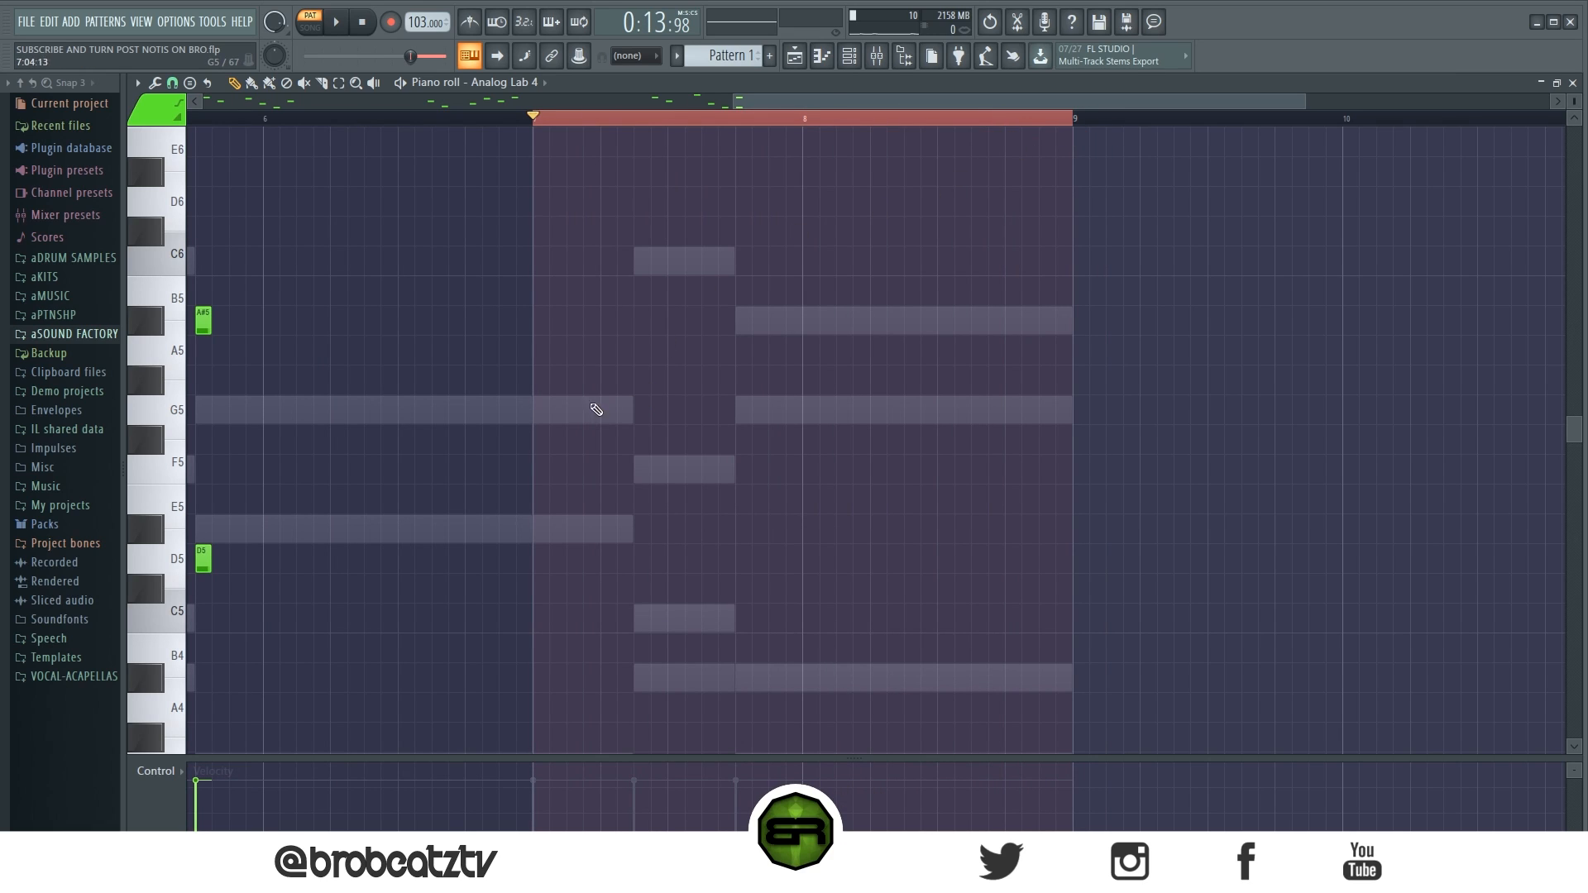
left_click(543, 415)
left_click(586, 530)
right_click(589, 530)
left_click(572, 530)
Continue bar 7 with short C6, F5 and D5 notes, close with stacked A#5 and G5, and play the phrase
left_click(638, 261)
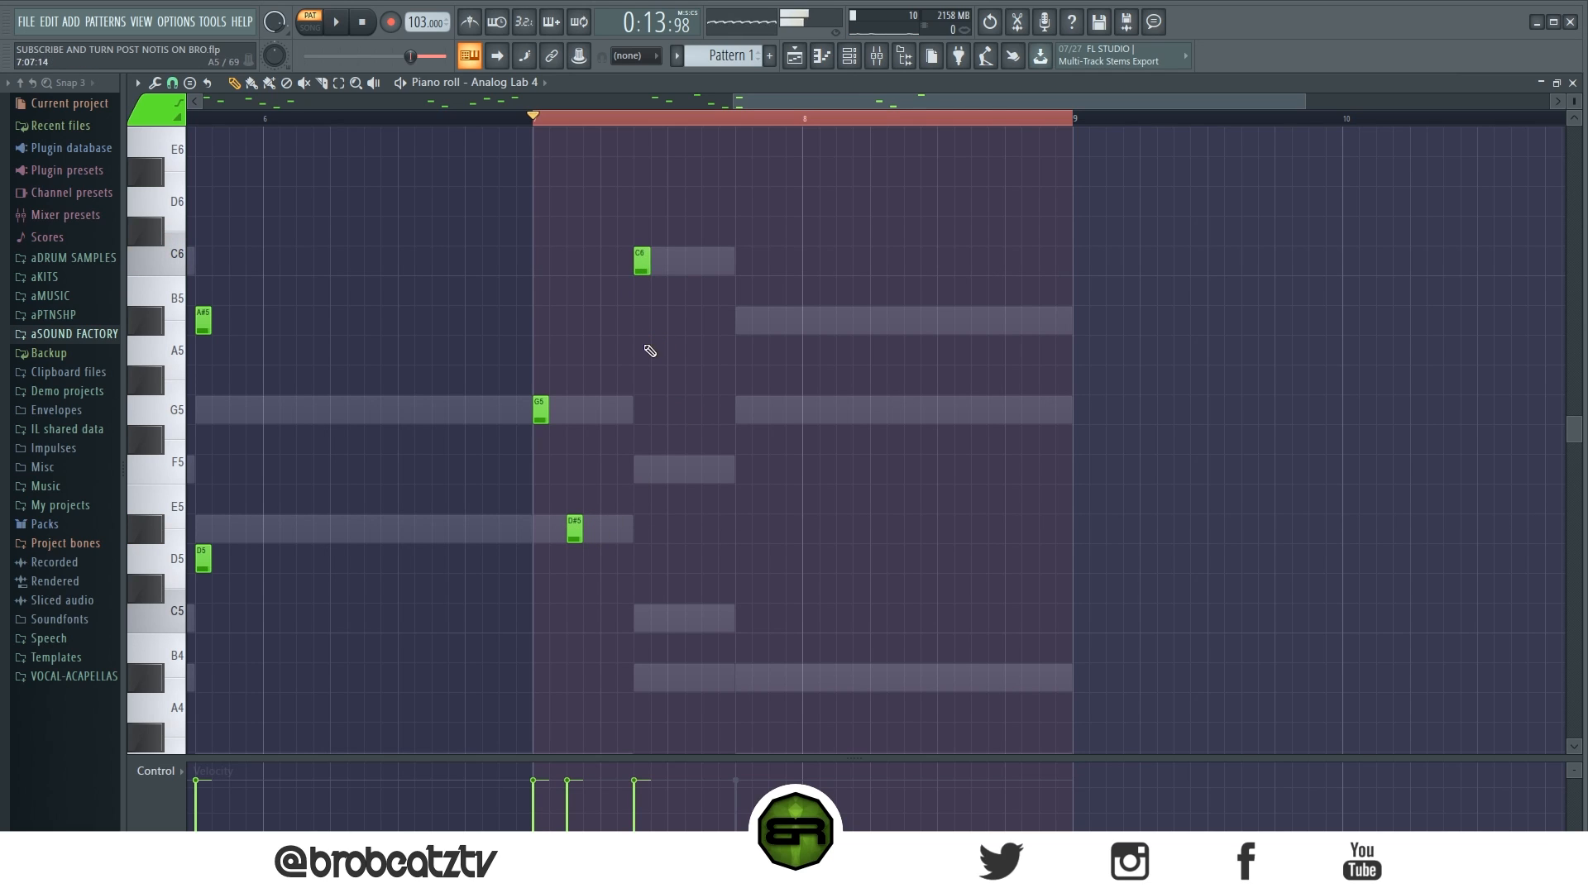
key("space")
left_click(675, 471)
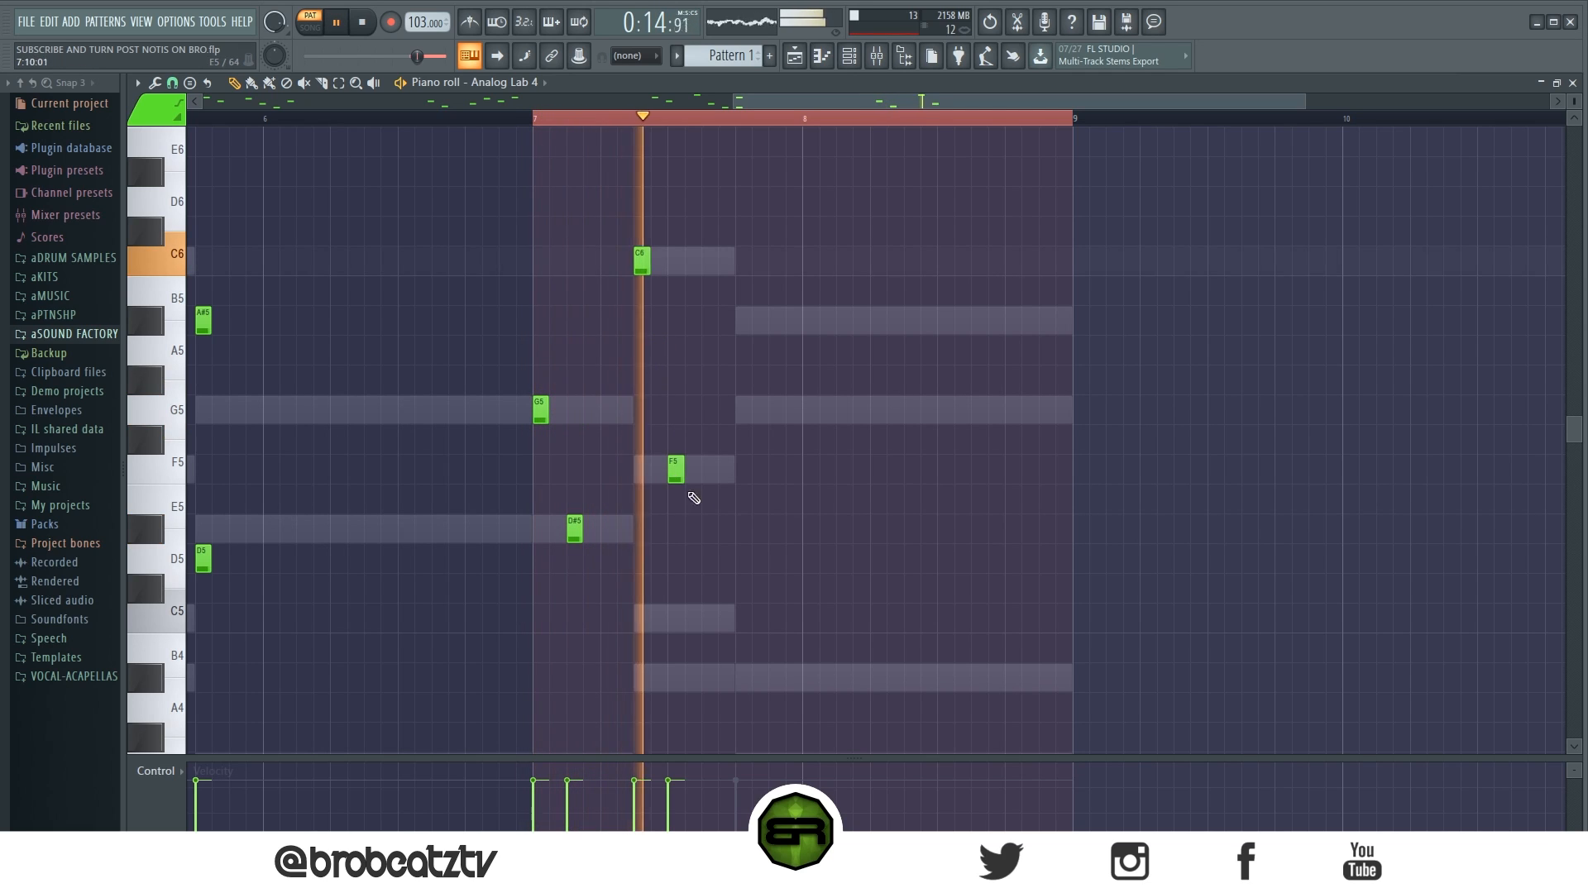
key("space")
left_click(704, 559)
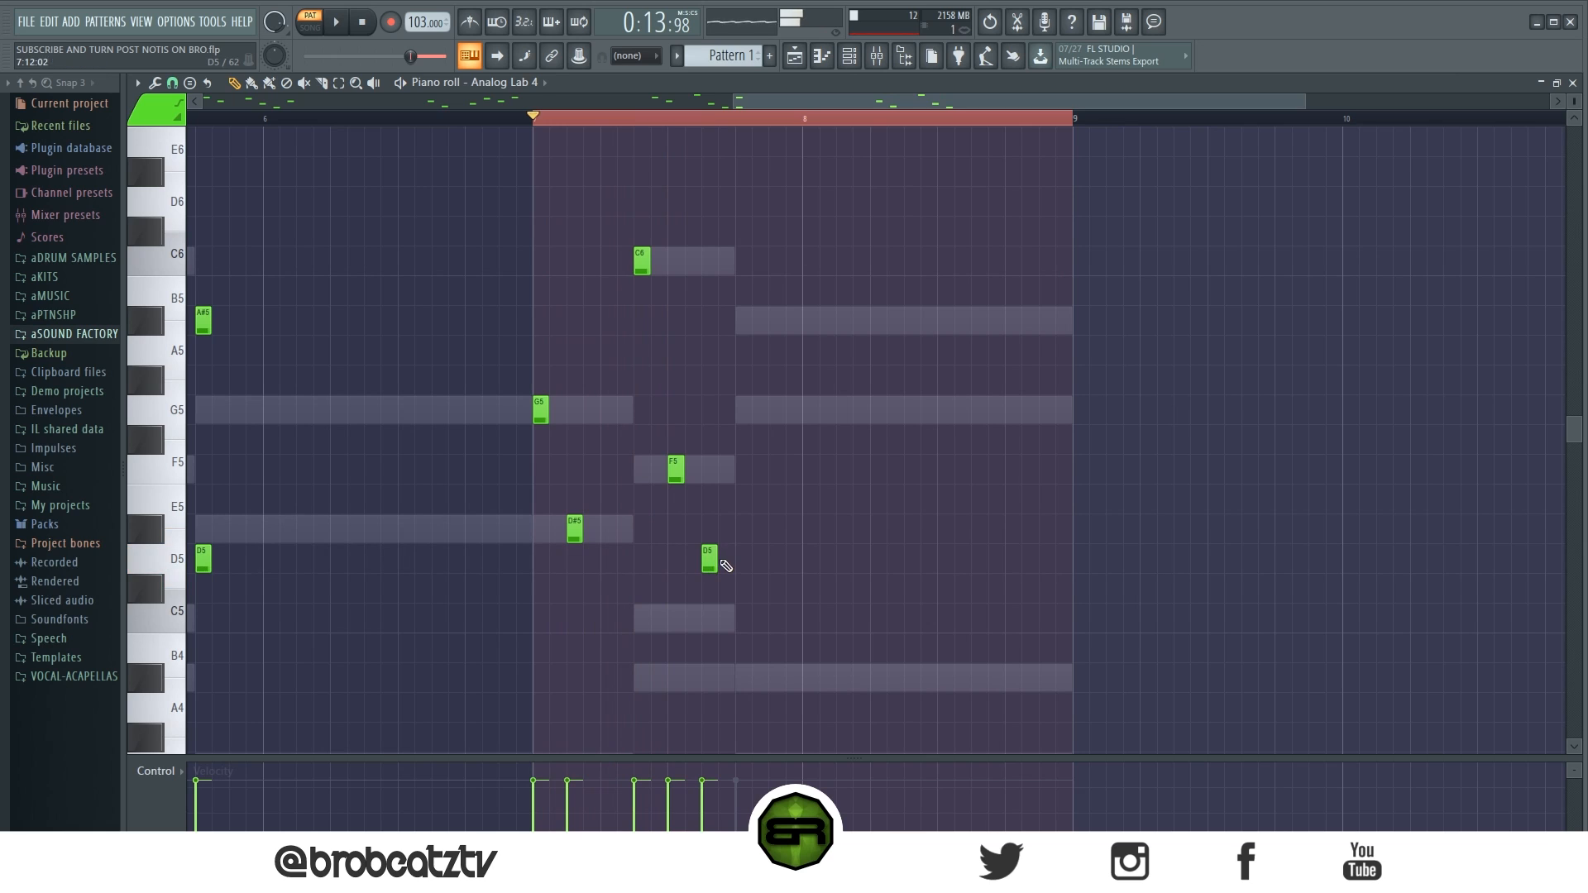
key("space")
left_click(743, 323)
left_click(741, 407)
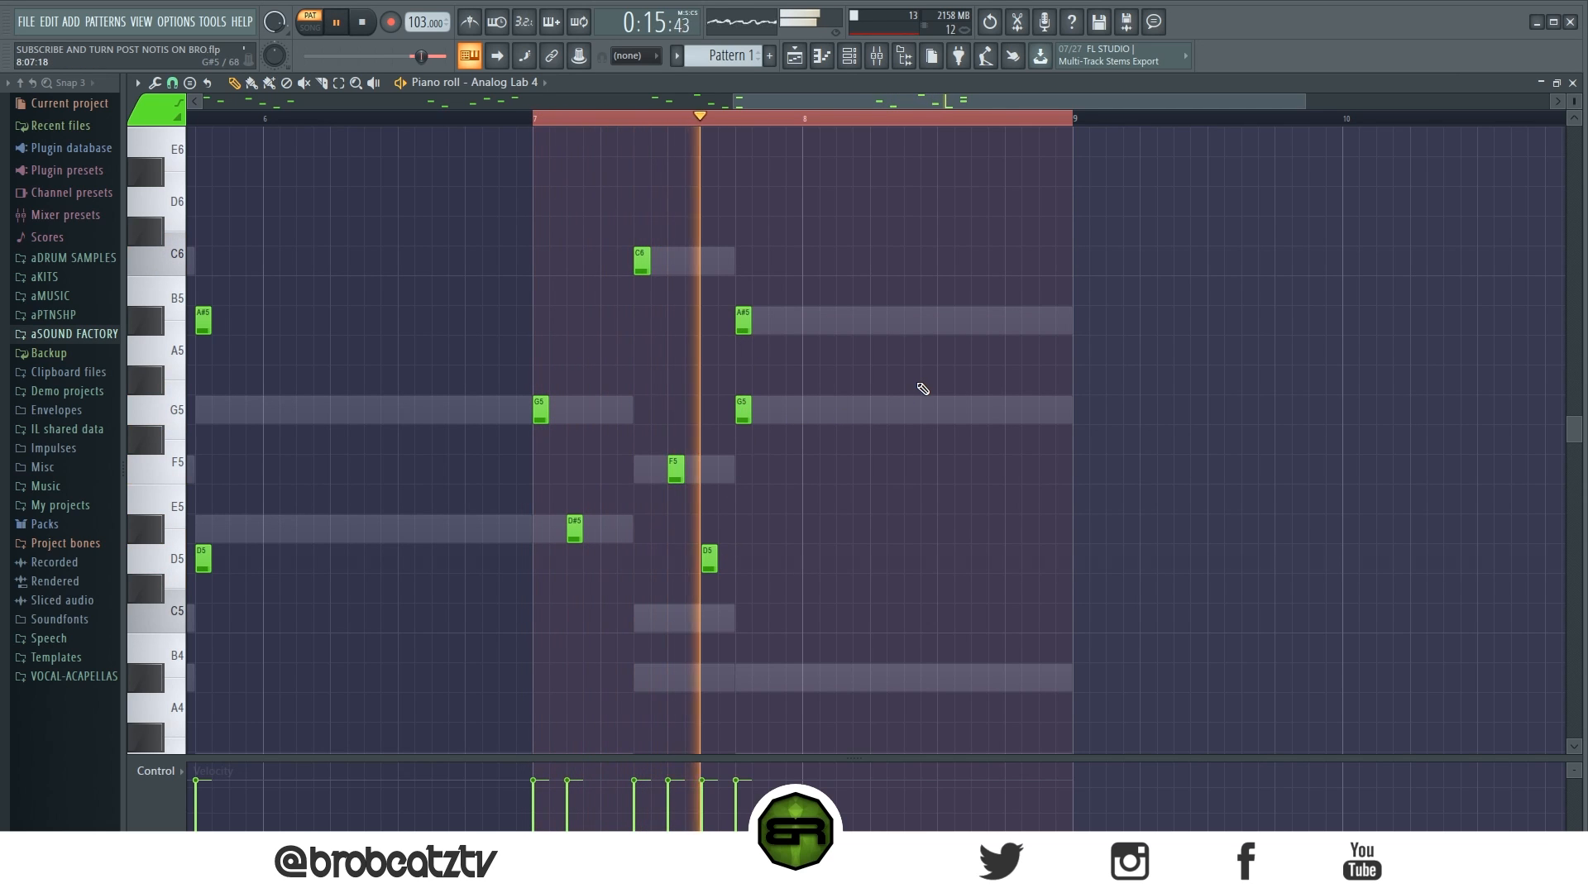
key("space")
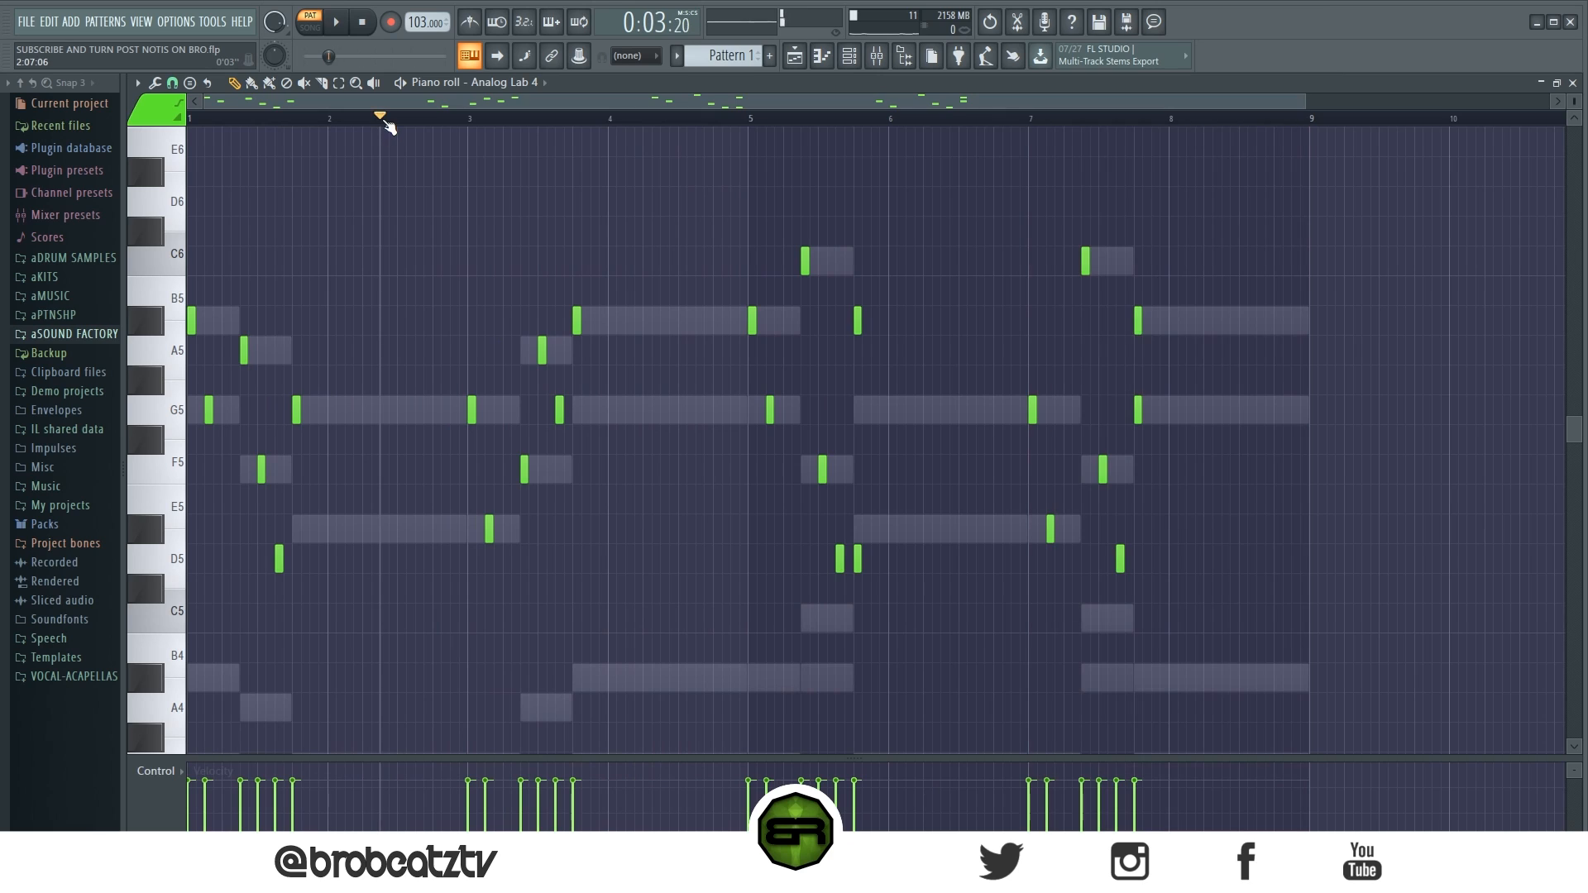
Return playback to the start, and copy the Analog Lab 4 counter-melody into the ElectraX64 channel directly below it
left_click_drag(386, 122, 189, 122)
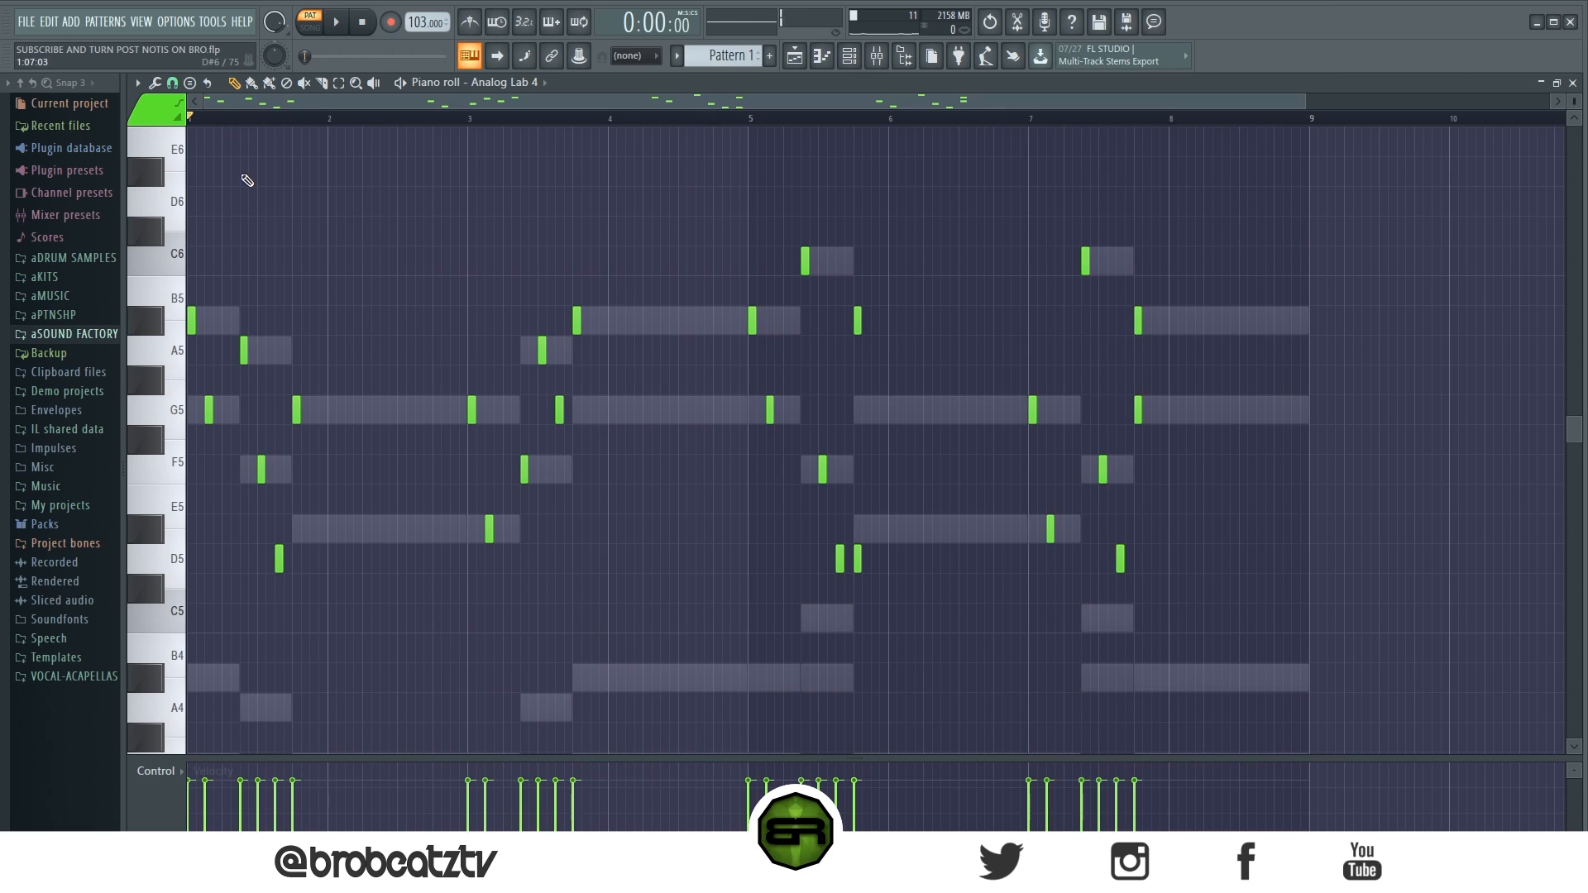
left_click(851, 60)
right_click(415, 272)
left_click(429, 298)
right_click(419, 298)
left_click(651, 332)
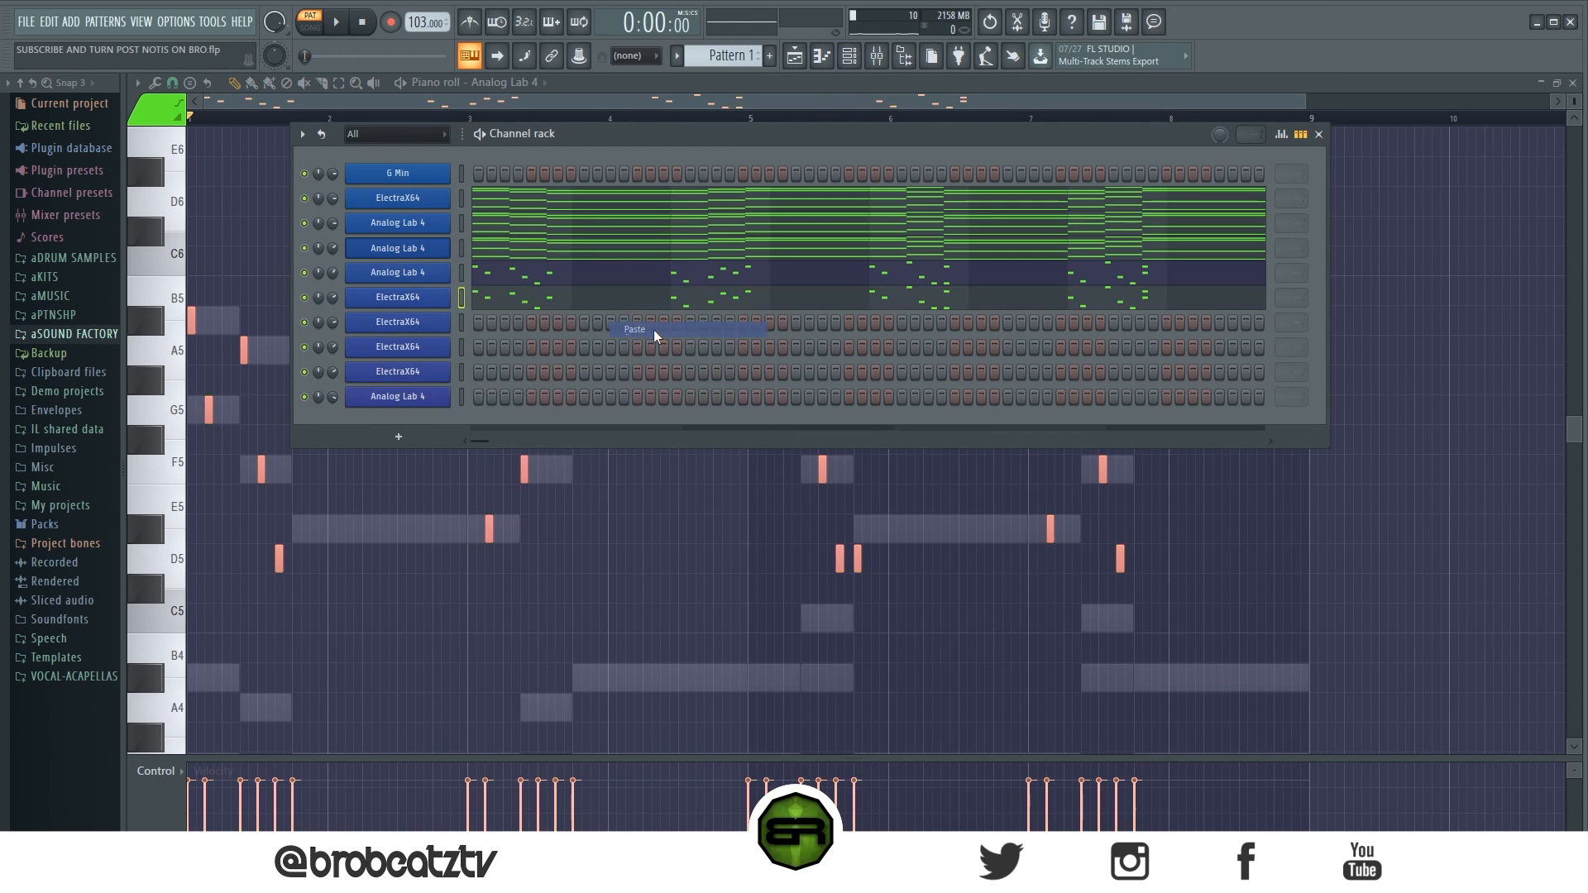
Shift all the pasted ElectraX64 notes one beat later as an echo, and play the eight-bar pattern
left_click(591, 300)
key("ctrl+a")
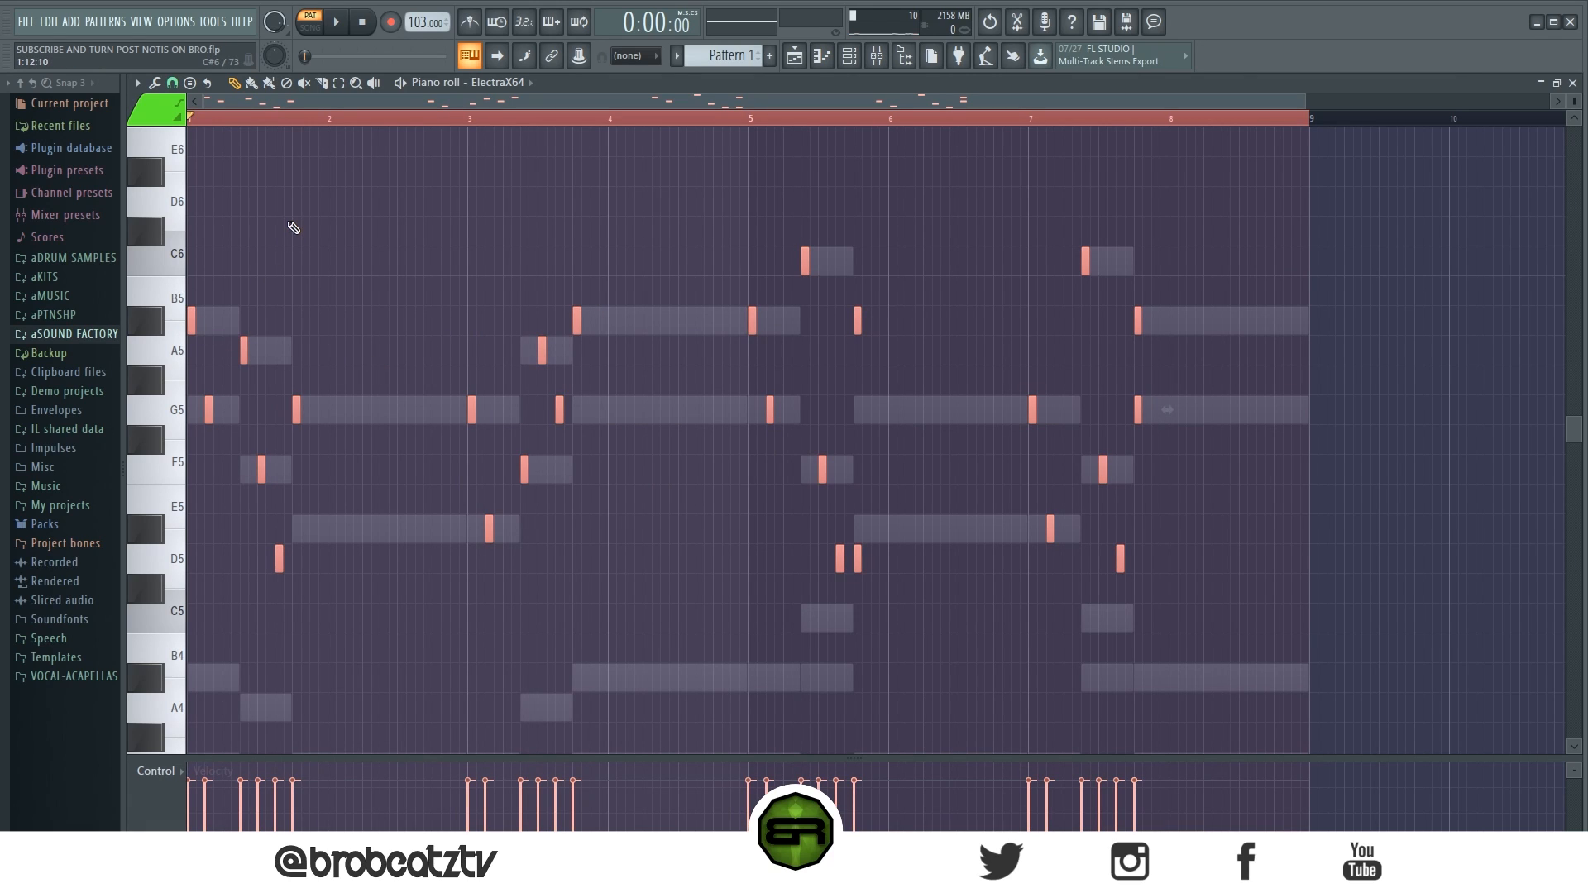
left_click_drag(191, 334, 227, 343)
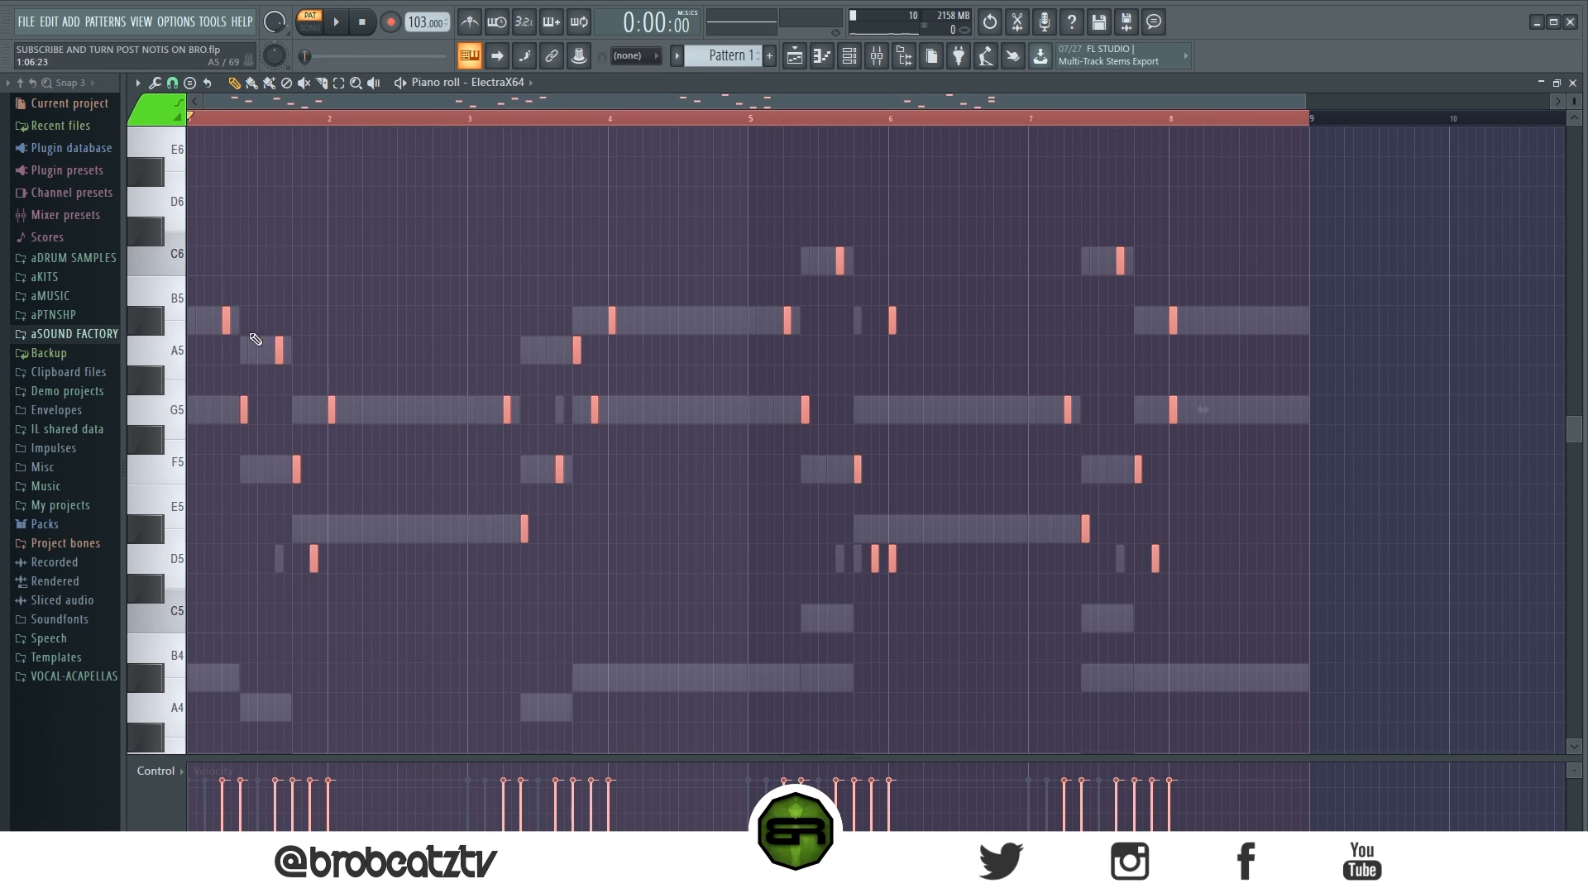
key("space")
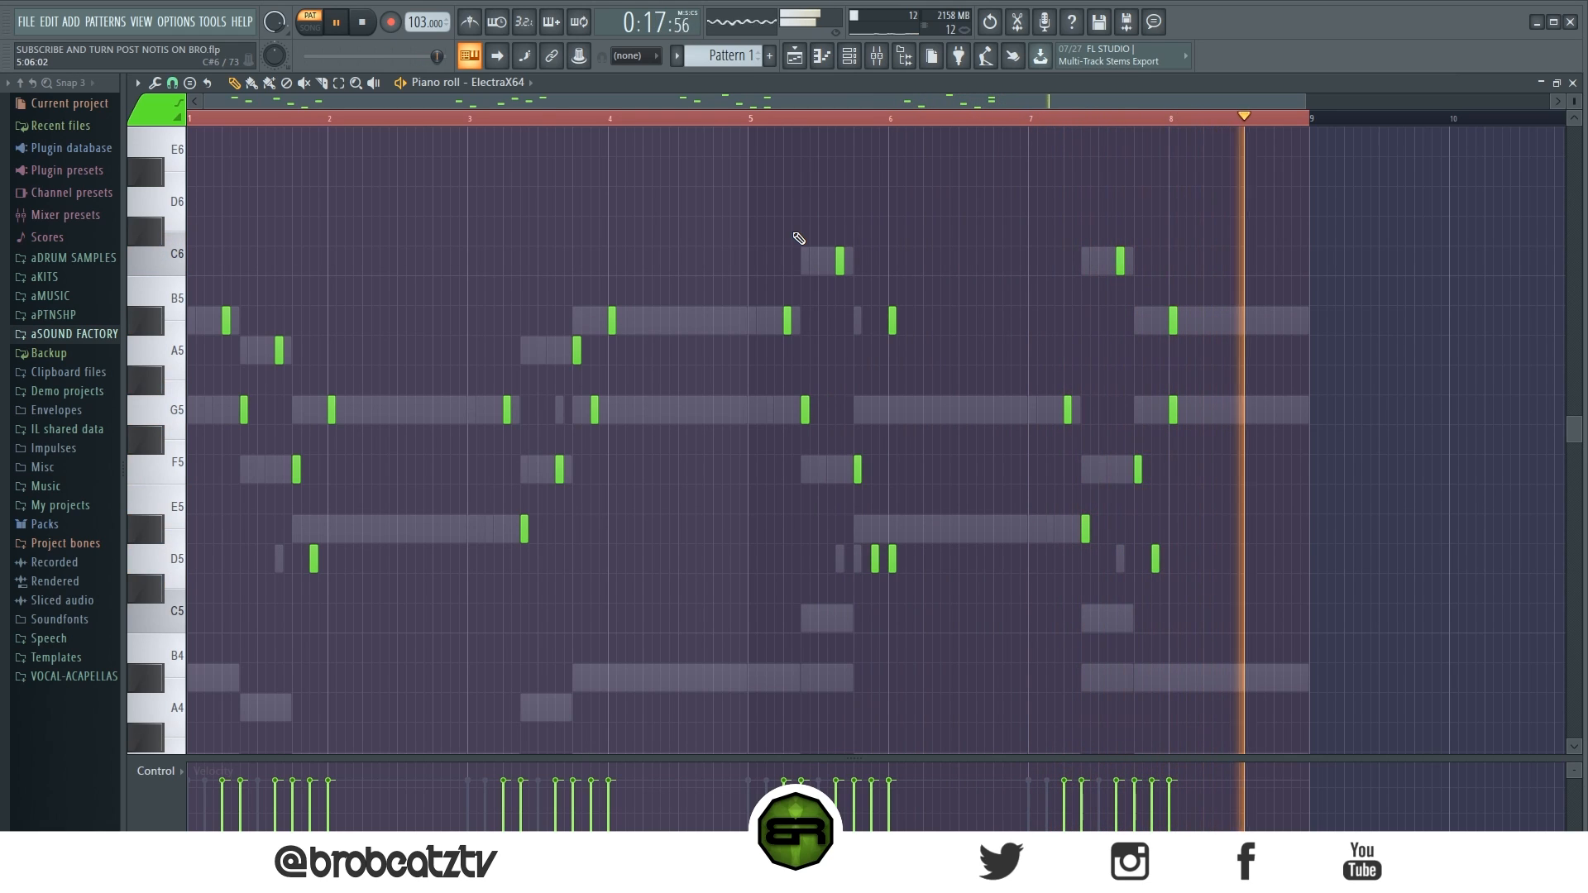
key("space")
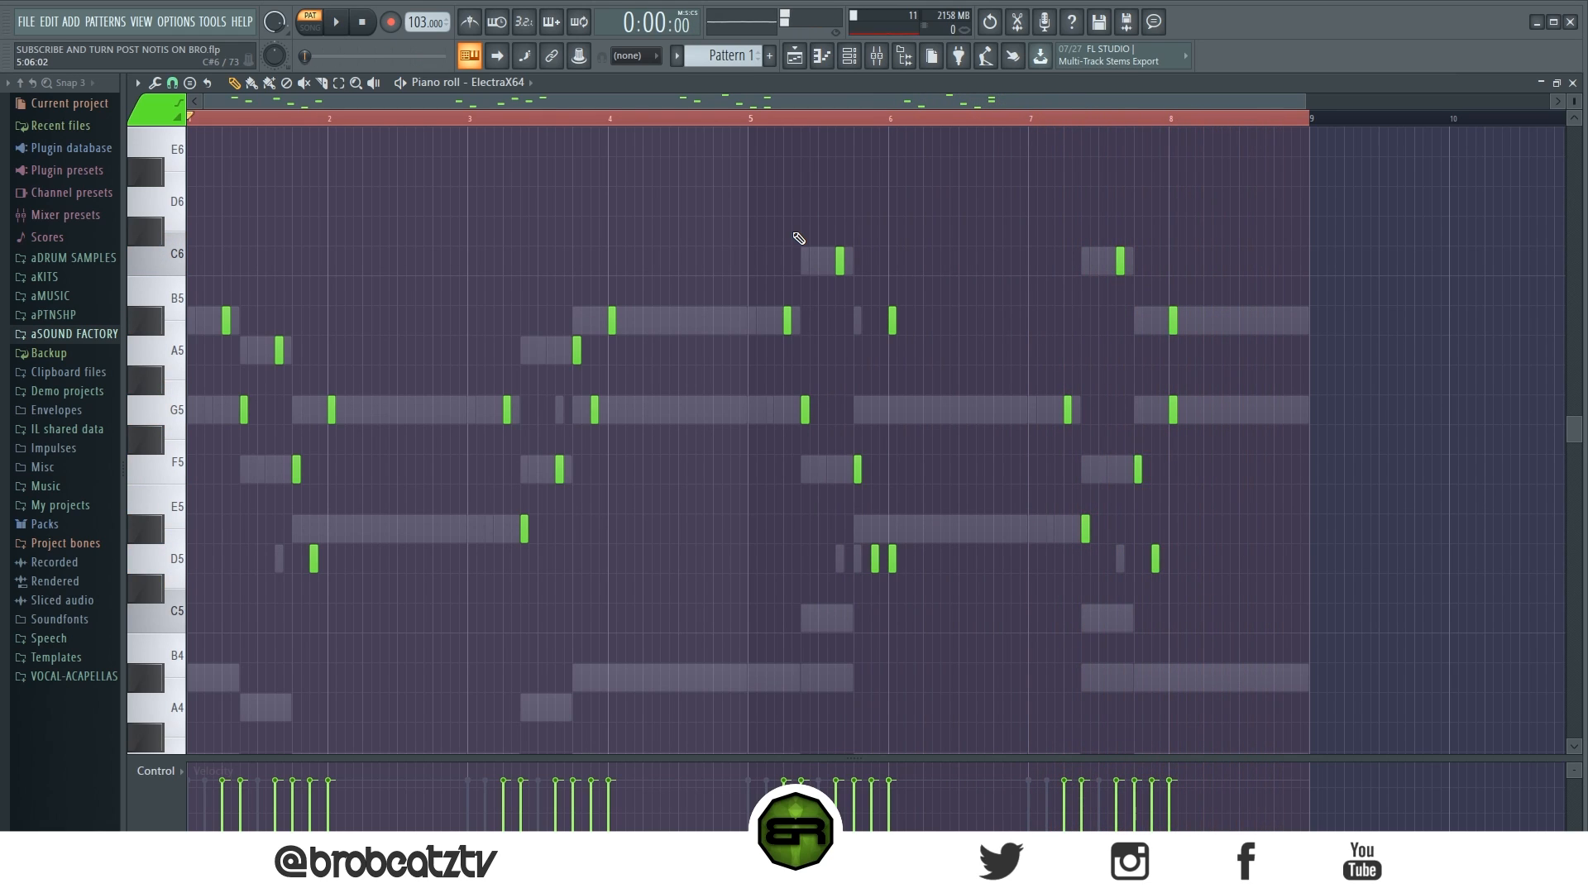
Copy the unshifted Analog Lab 4 counter-melody into the next empty ElectraX64 channel and open that channel's notes
key("F6")
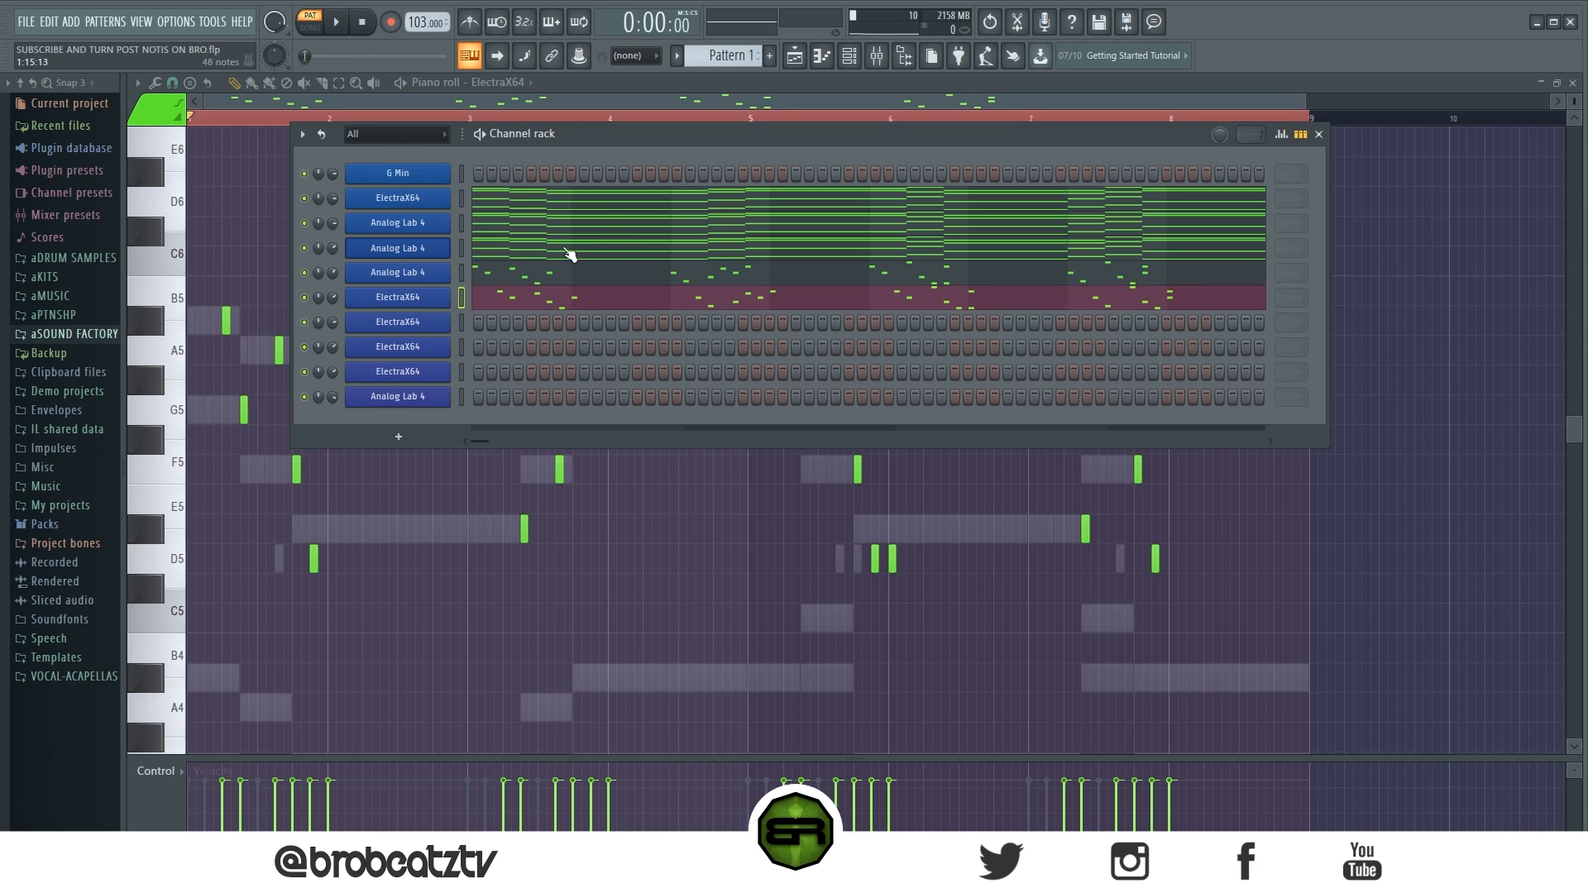
right_click(401, 266)
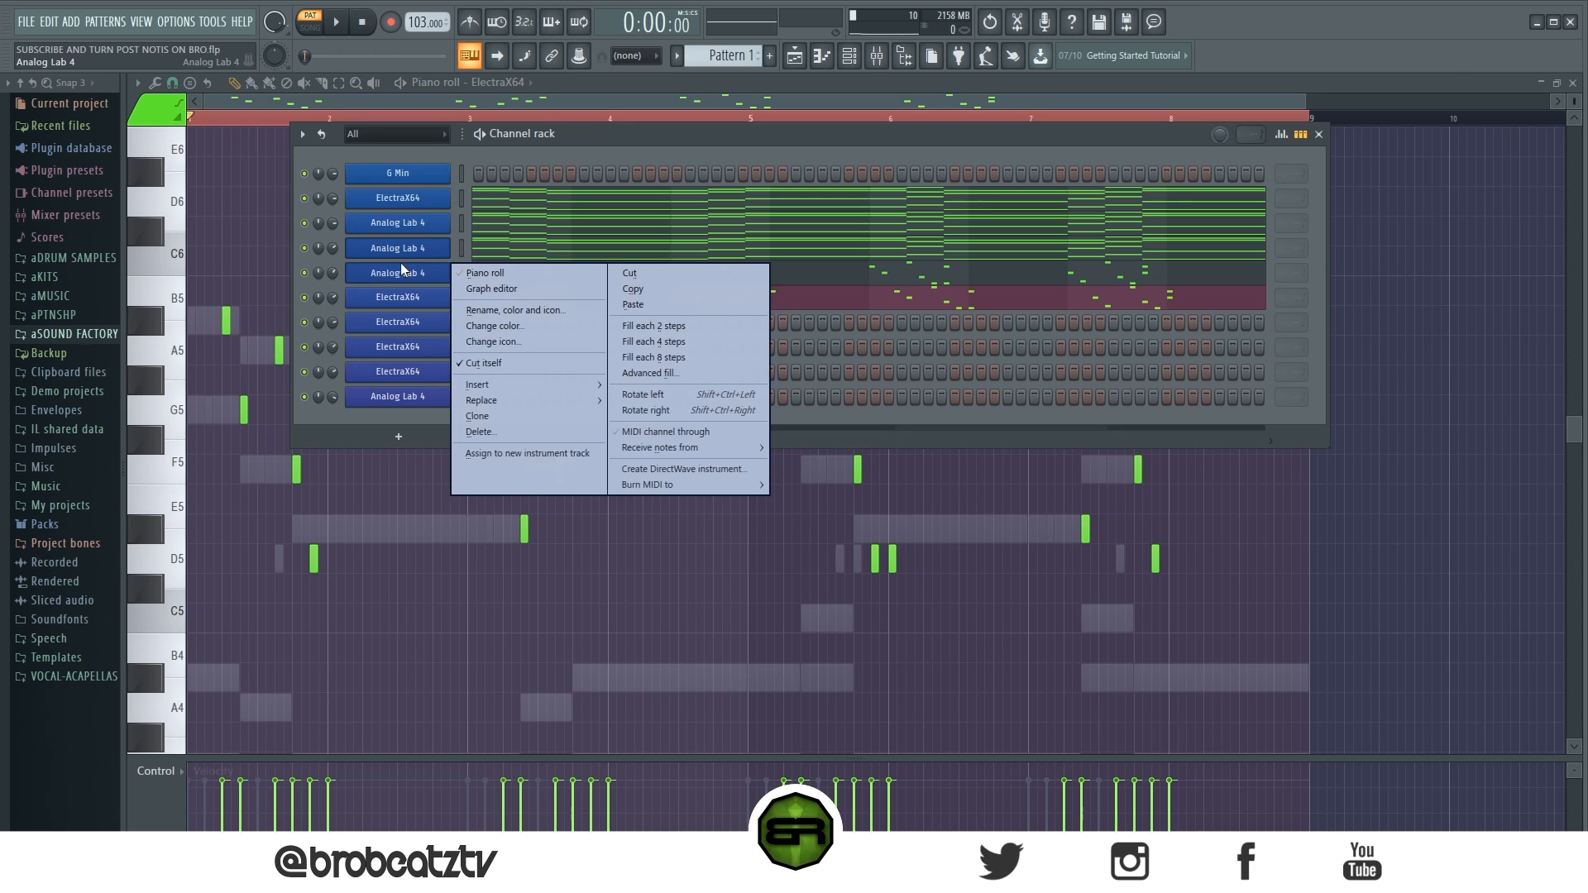
left_click(681, 287)
right_click(418, 320)
left_click(655, 349)
left_click(640, 321)
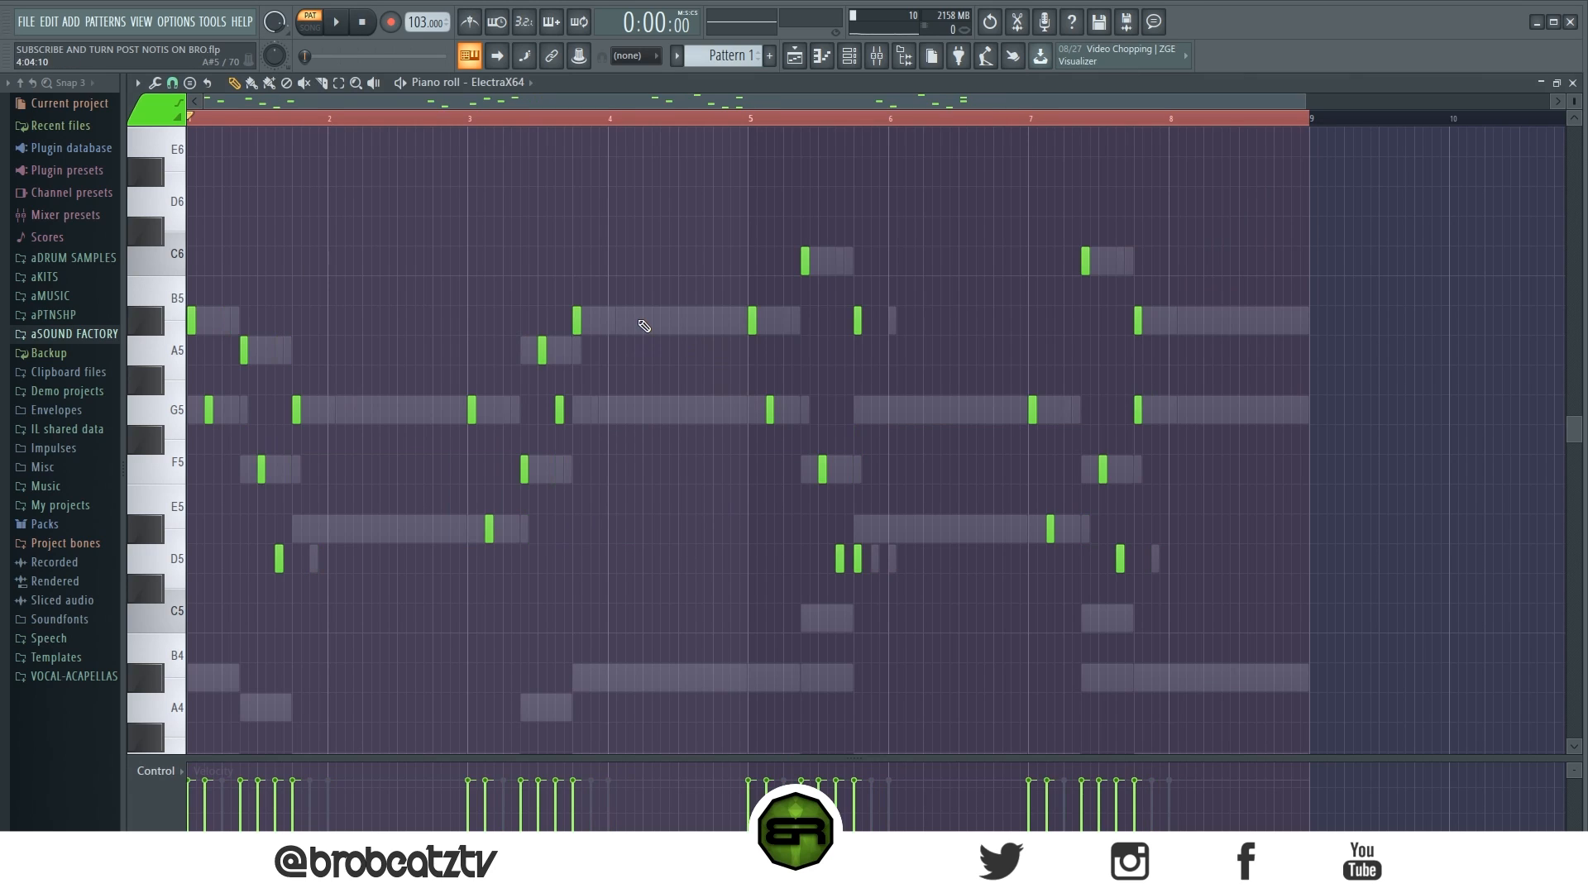
Check which preset is loaded in the ElectraX64 channel that received the second copy
scroll(284, 118, "up", 3)
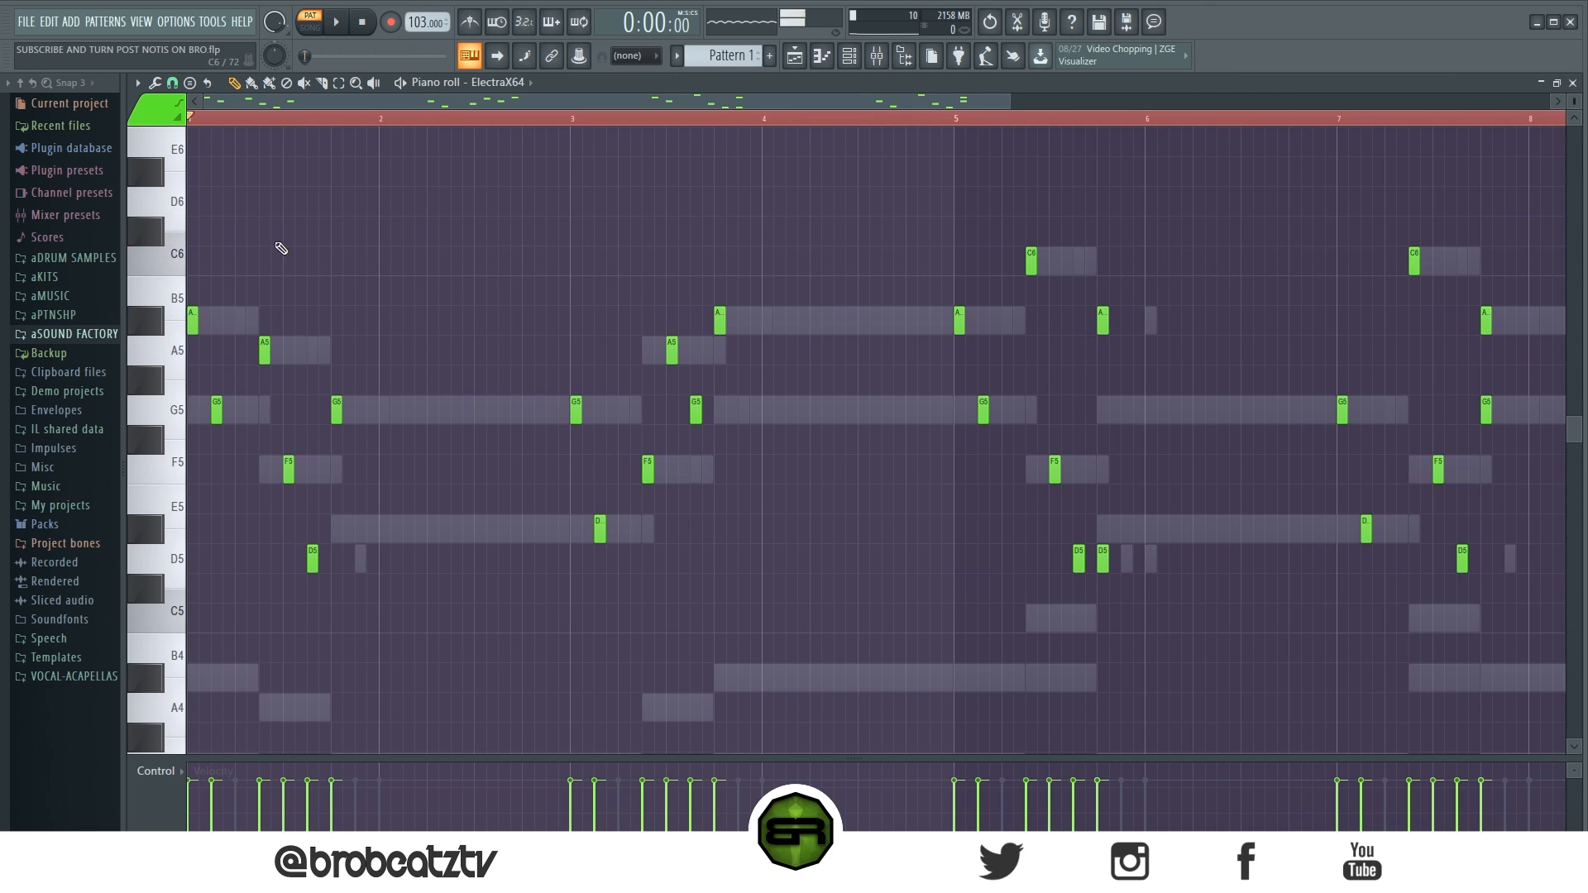
key("F6")
left_click(430, 322)
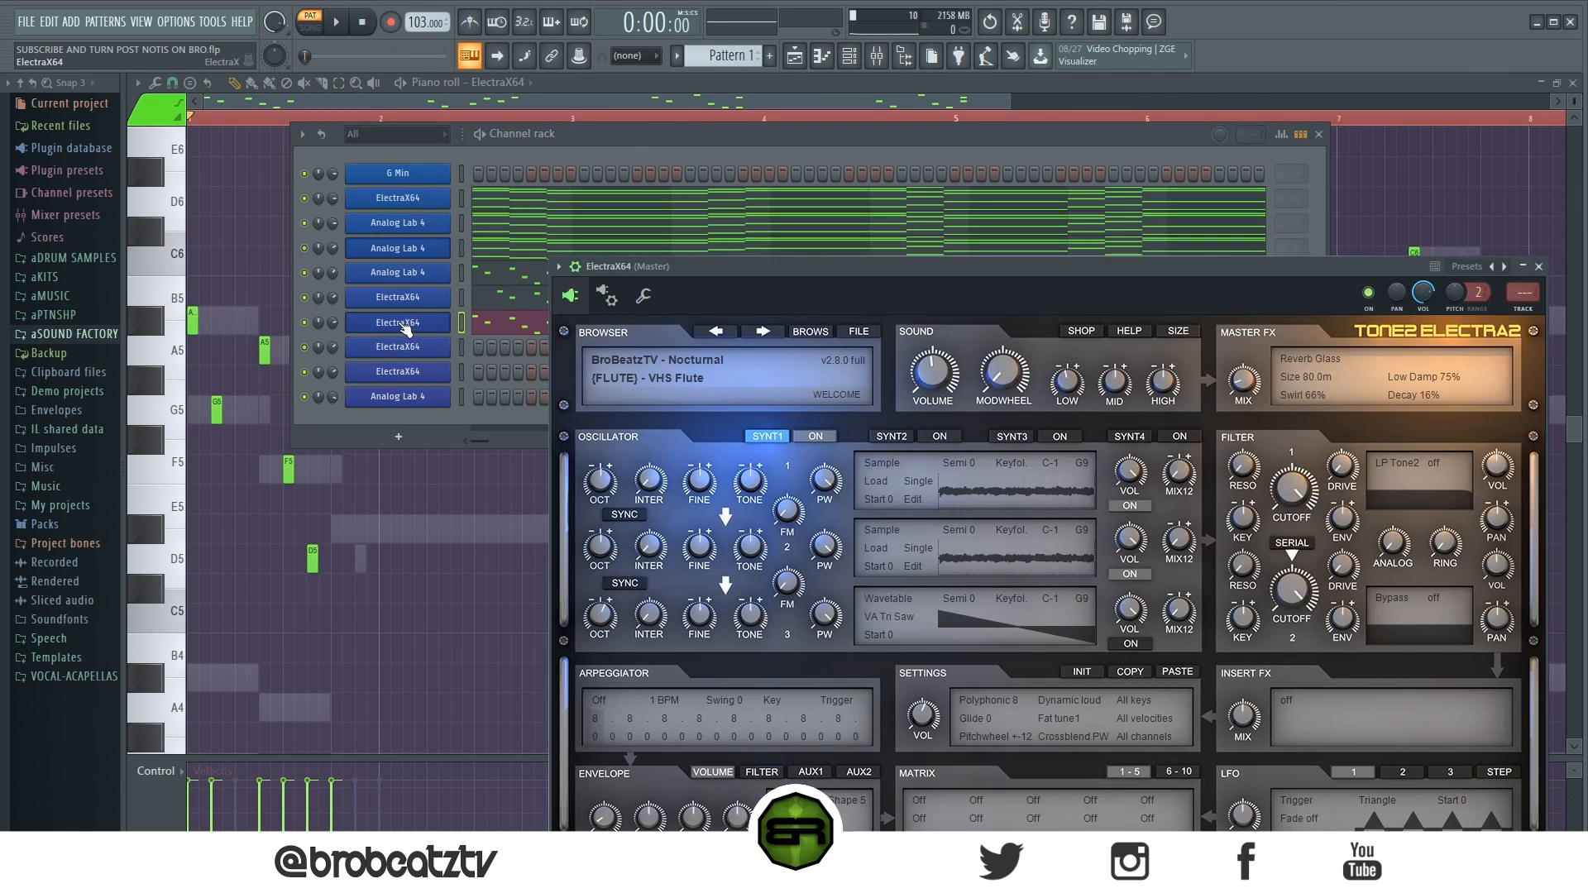
left_click(1538, 267)
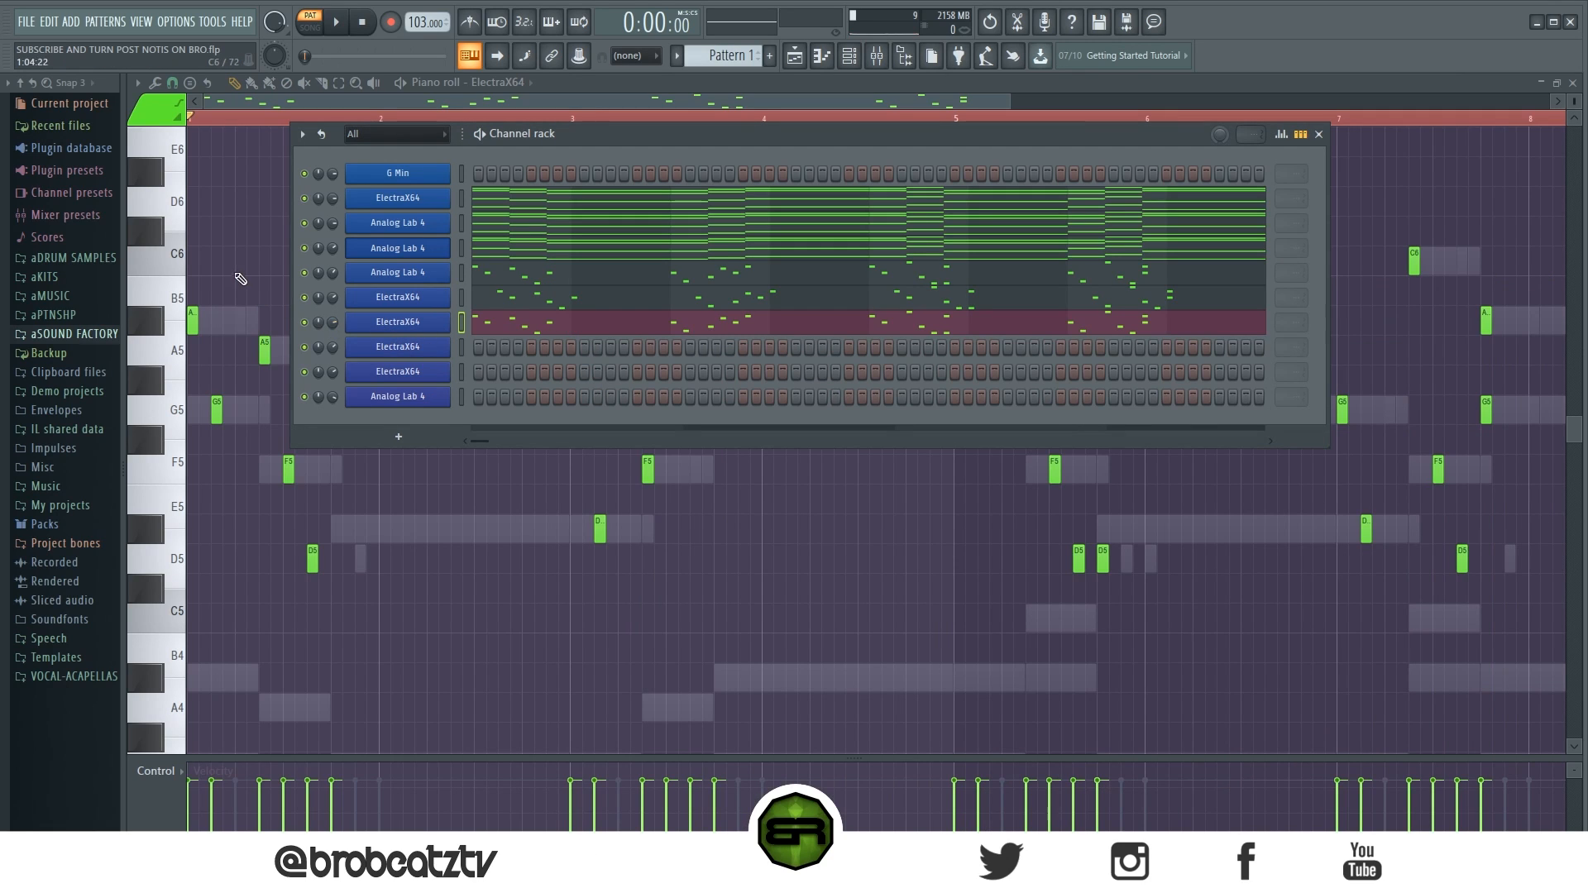
key("F6")
Lengthen the opening A#5 up to the following G5, and extend the A5, F5, C6 and phrase-ending notes across the pattern
left_click(197, 323)
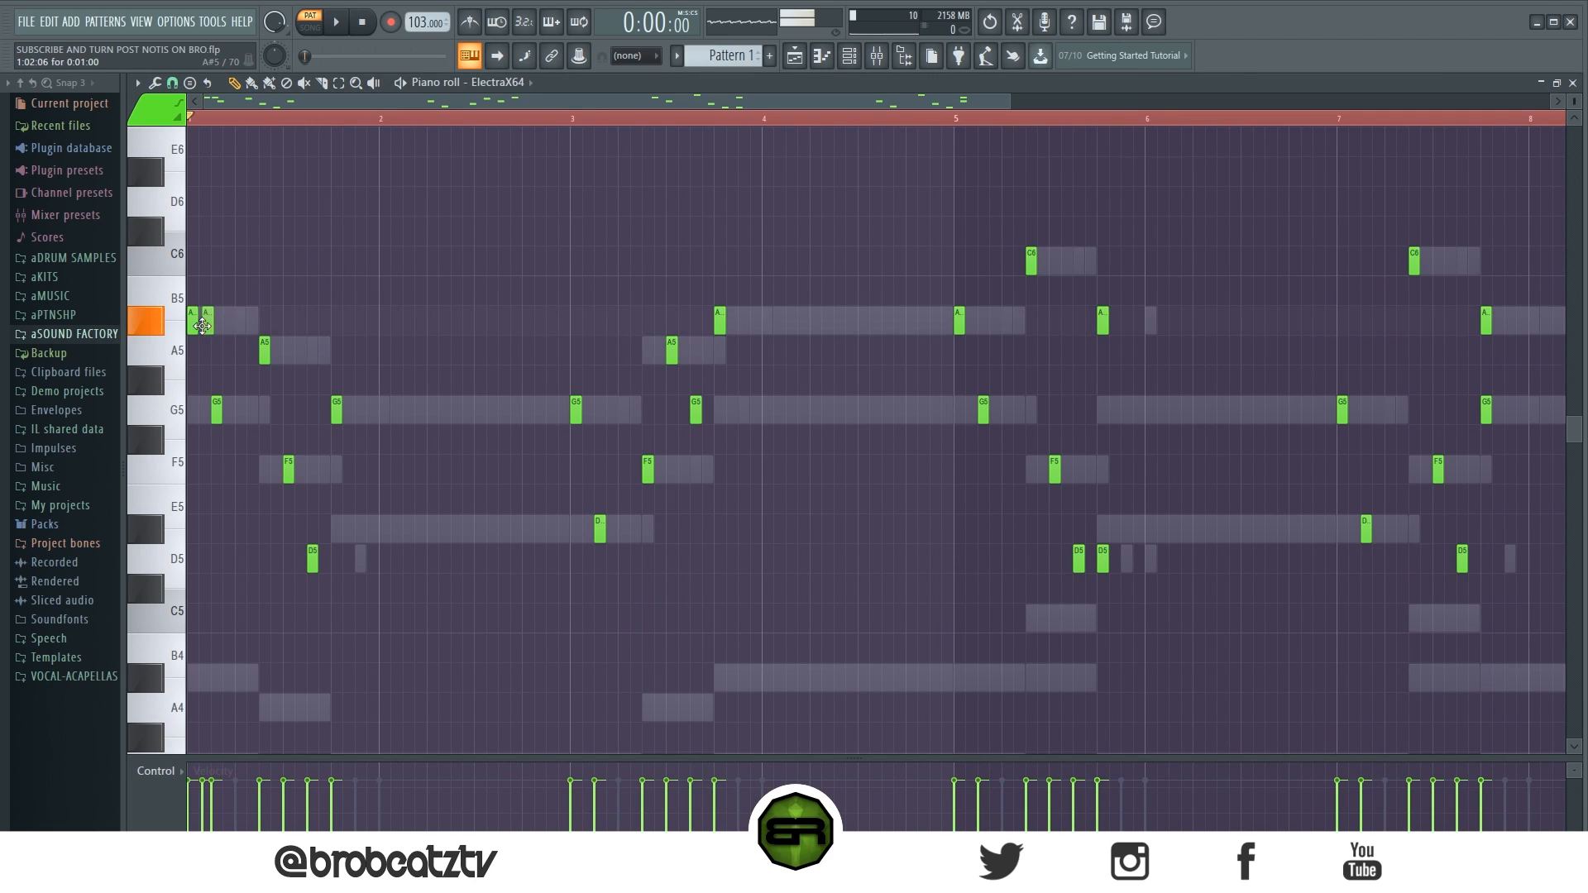
left_click_drag(198, 328, 217, 334)
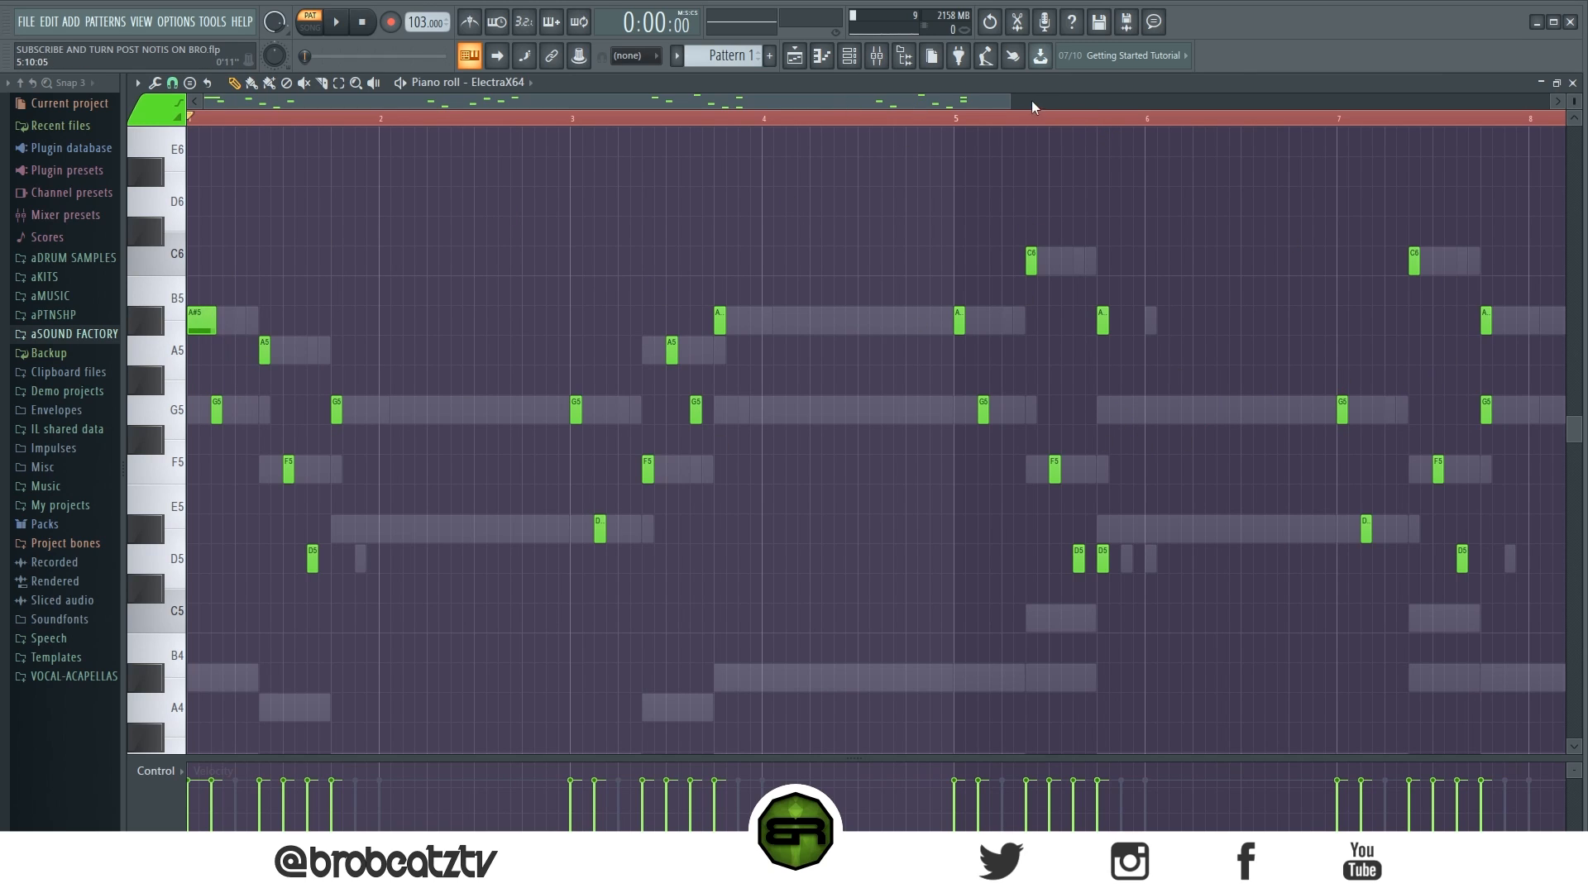
left_click_drag(1010, 99, 1078, 100)
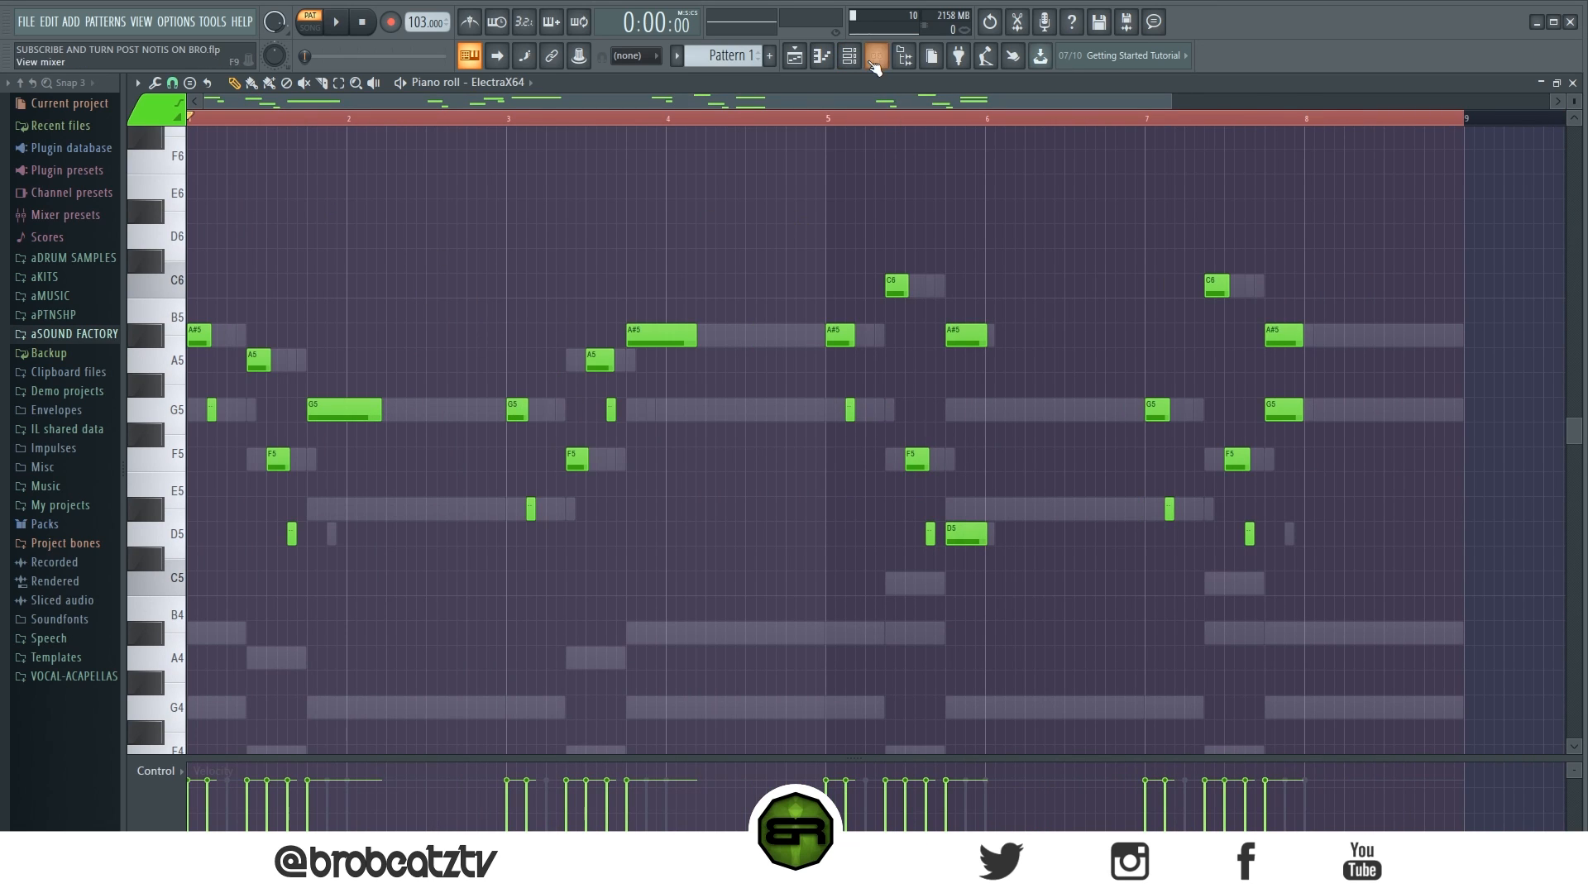
Copy the lengthened counter-melody into the ElectraX64 channel below, play the pattern, and deselect the notes
left_click(860, 63)
right_click(454, 316)
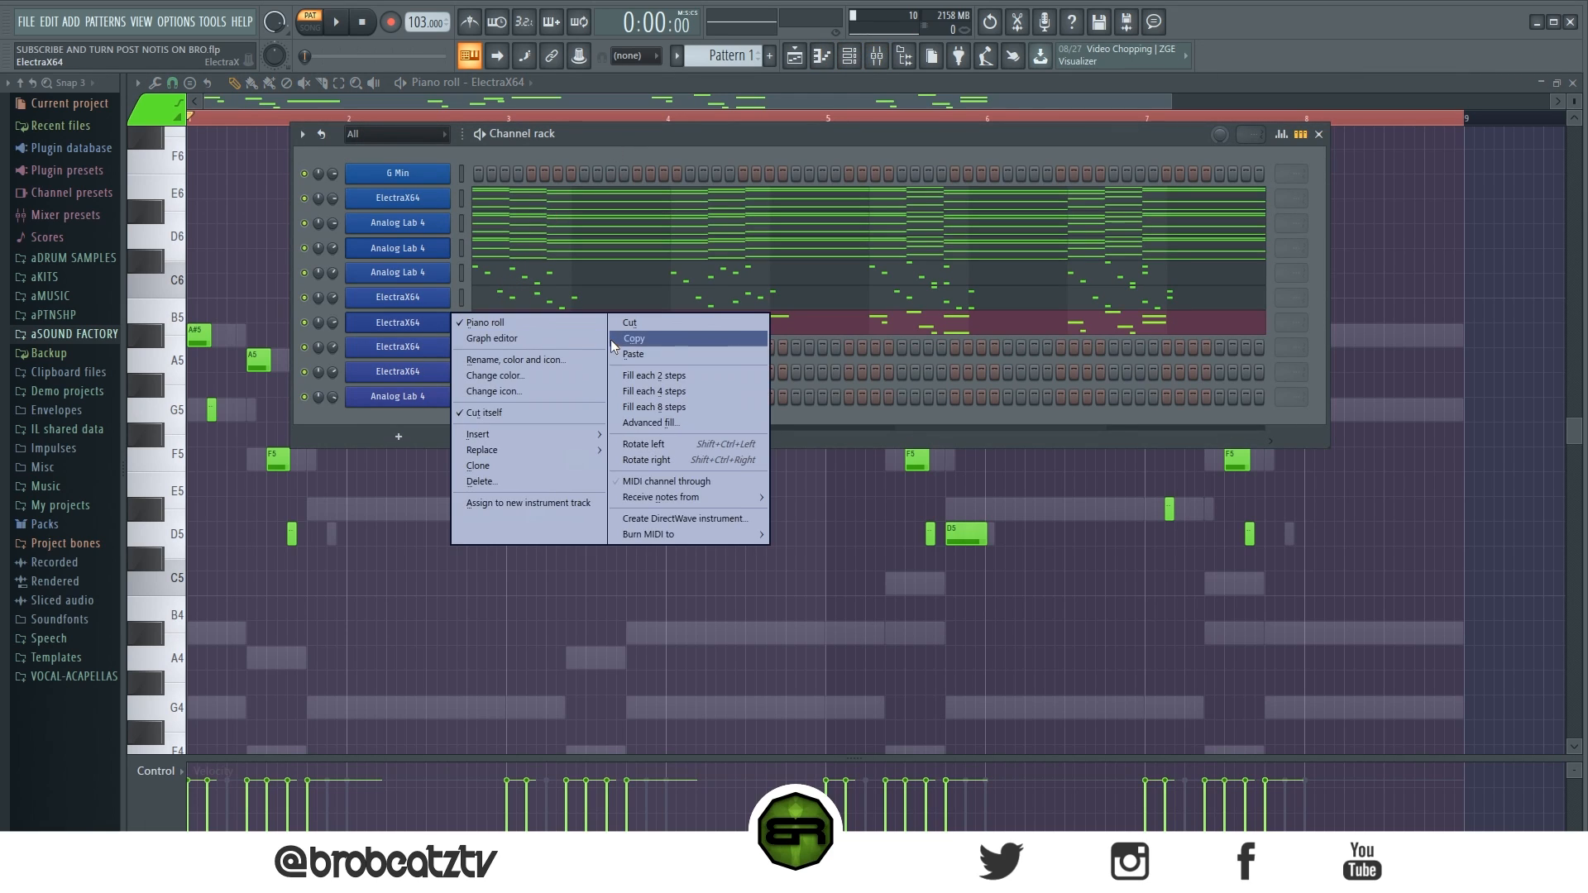
right_click(457, 346)
left_click(632, 379)
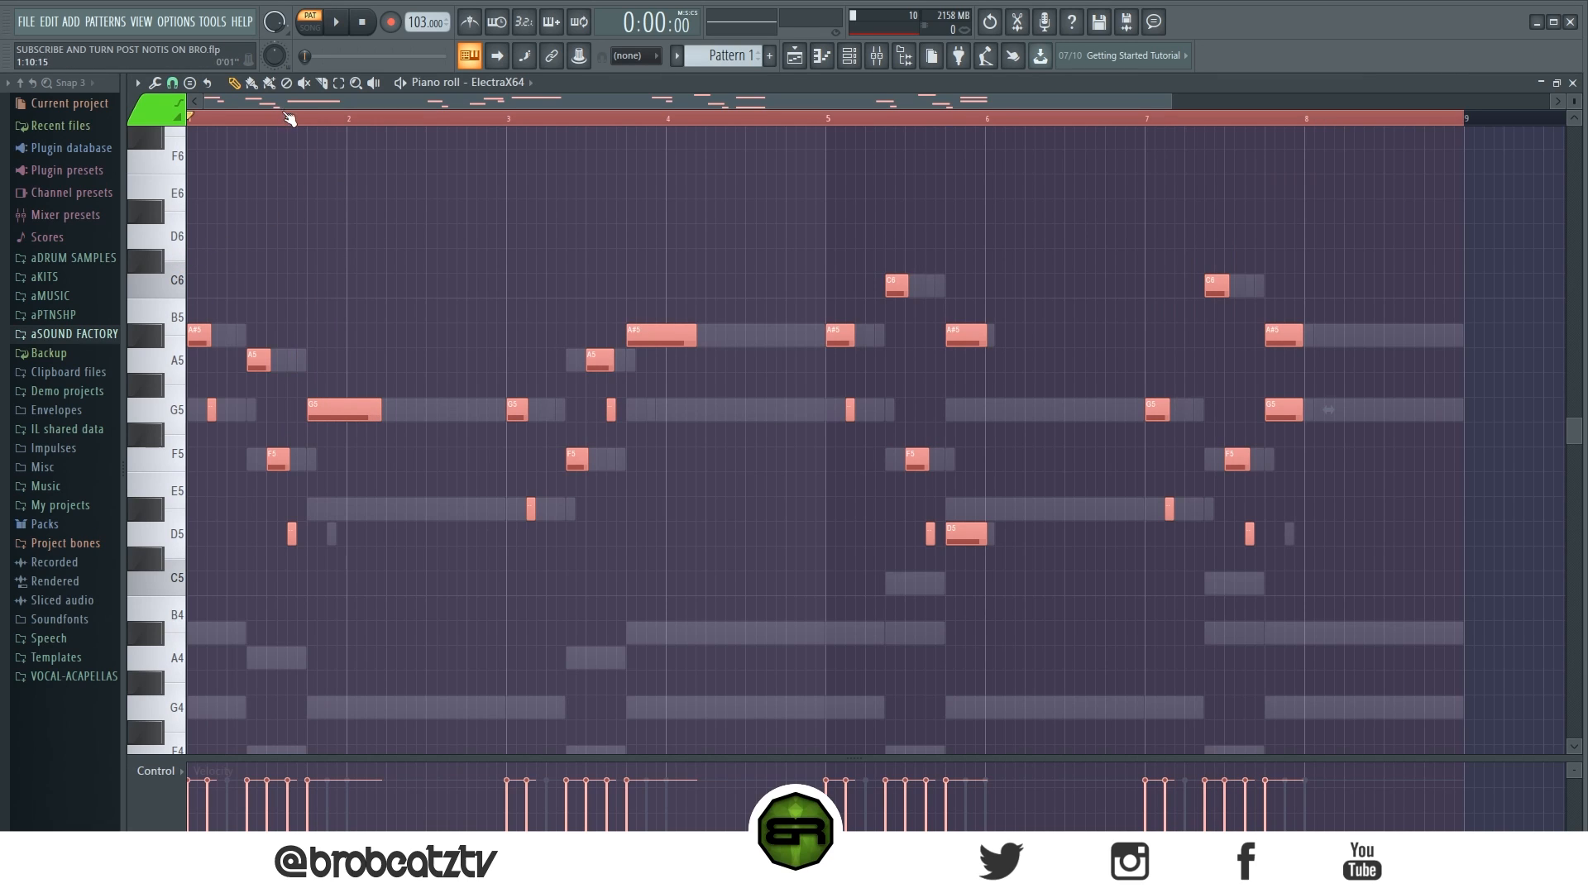
key("space")
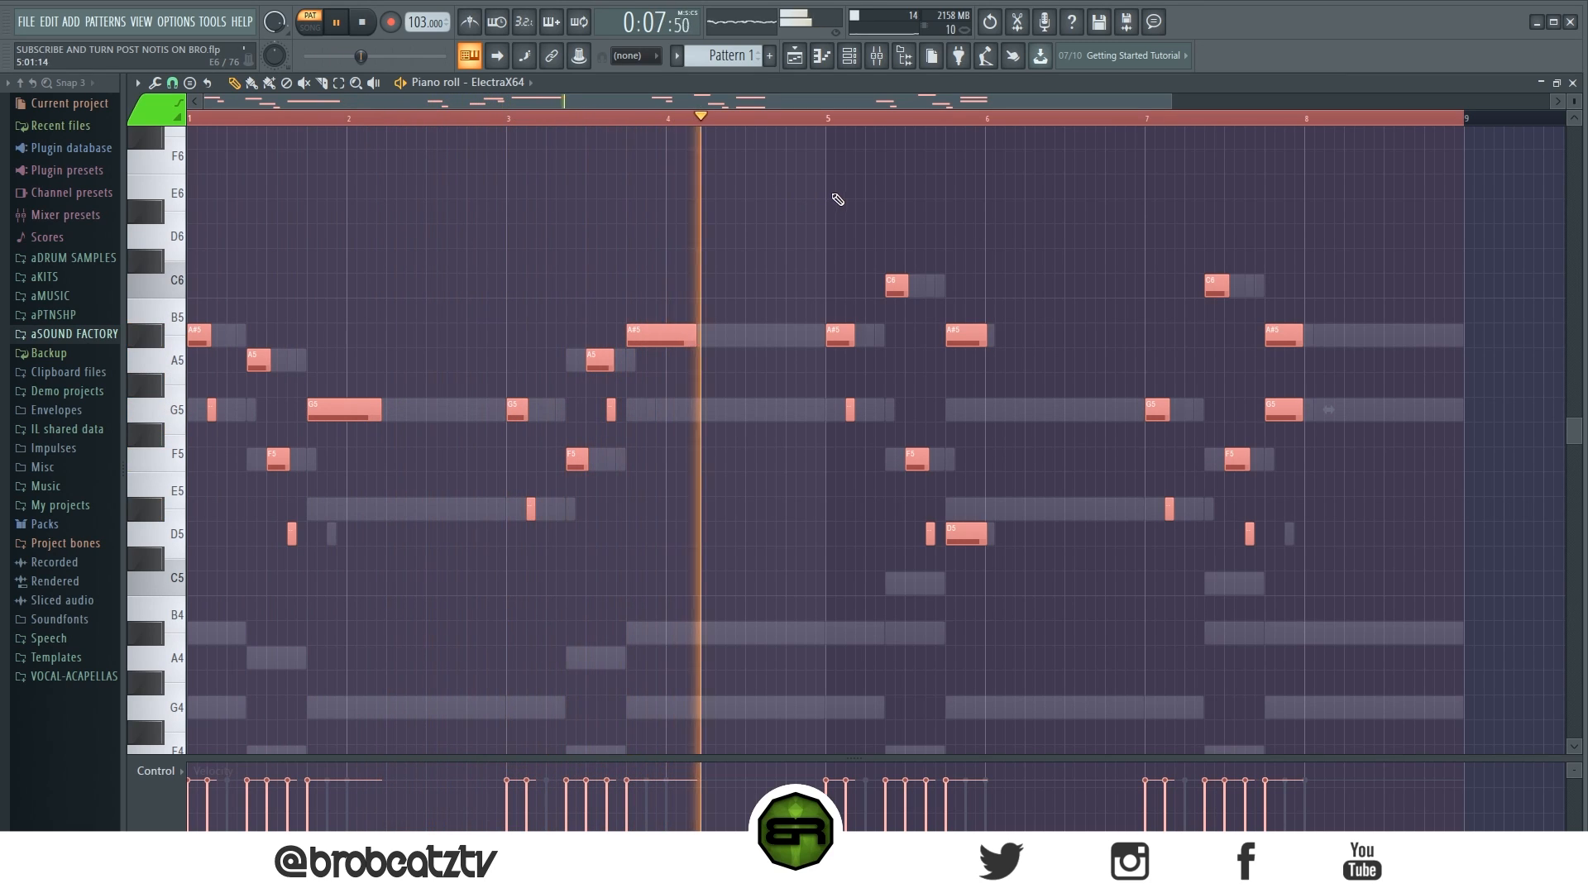
left_click(1034, 251, "ctrl")
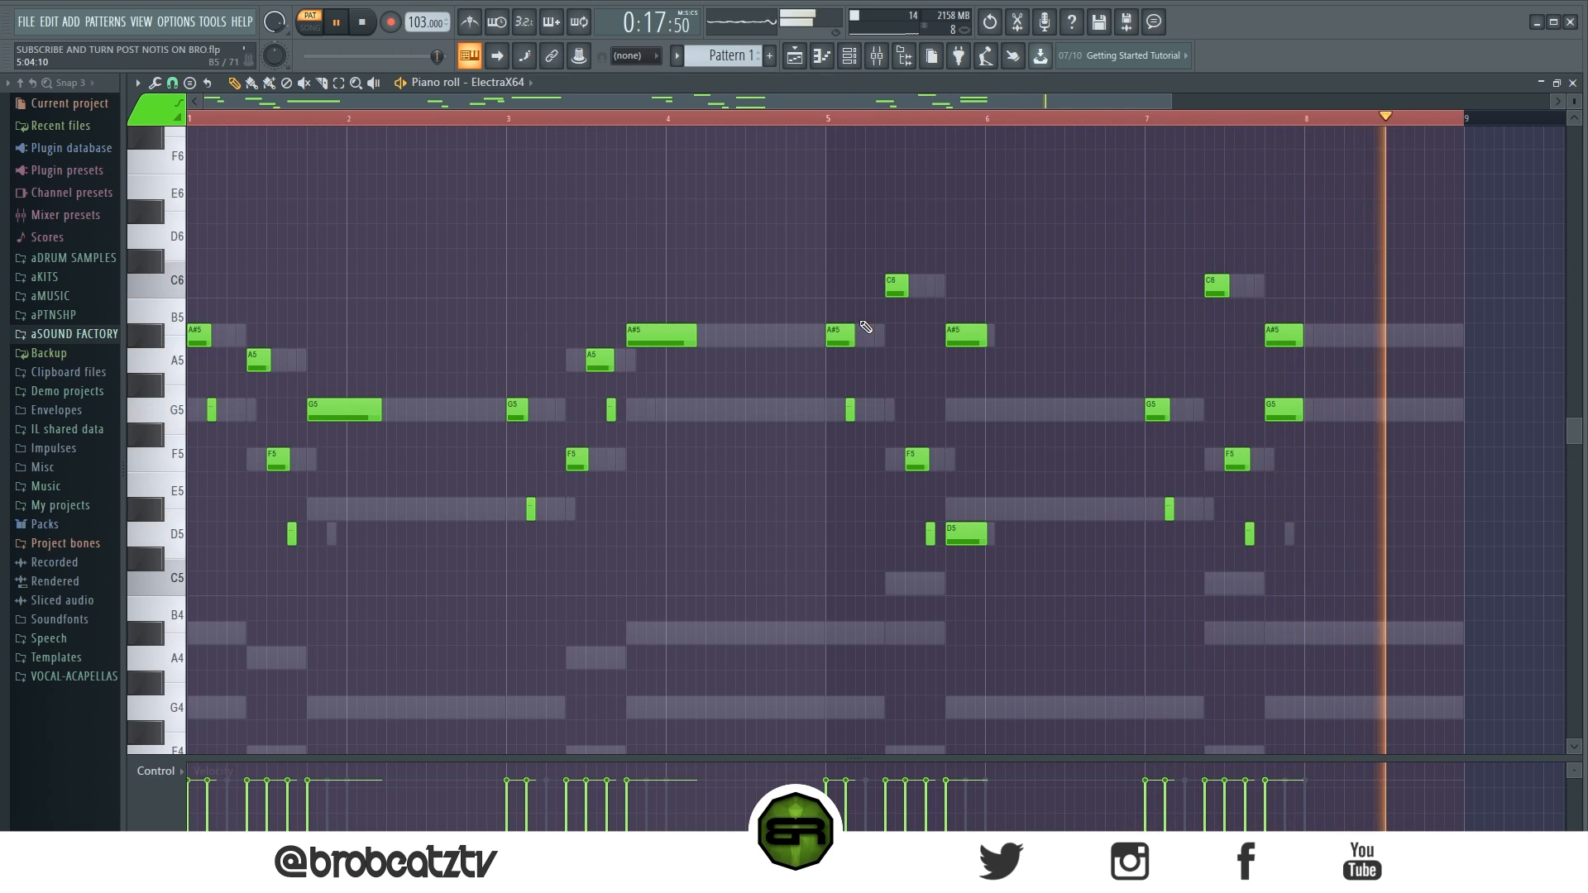
Open the notes of the next empty ElectraX64 channel below the filled counter-melody channels
key("space")
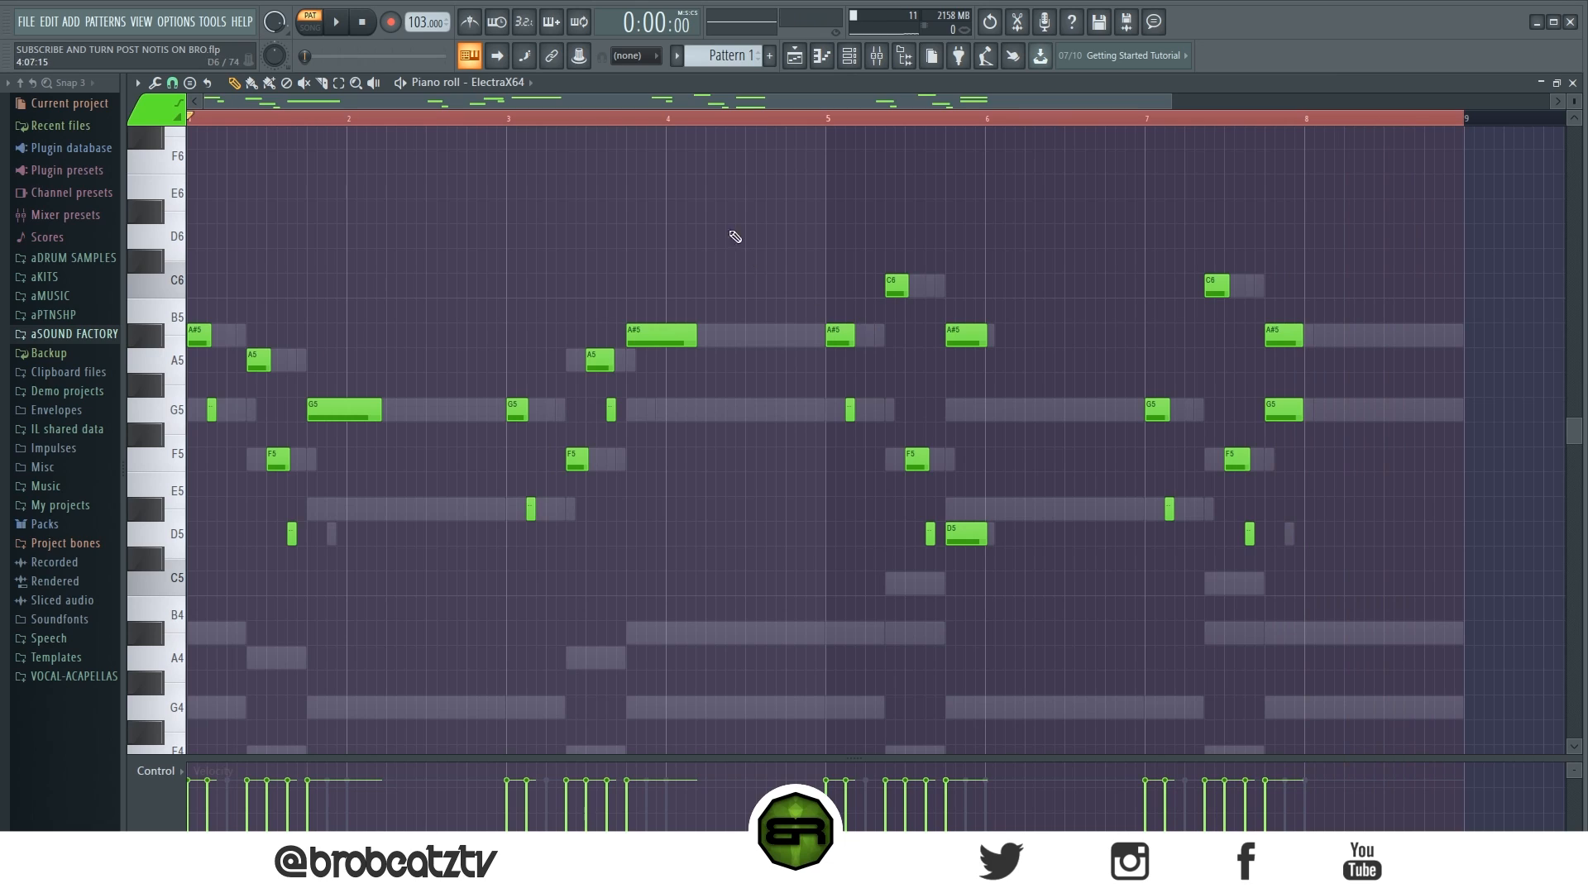
left_click(852, 58)
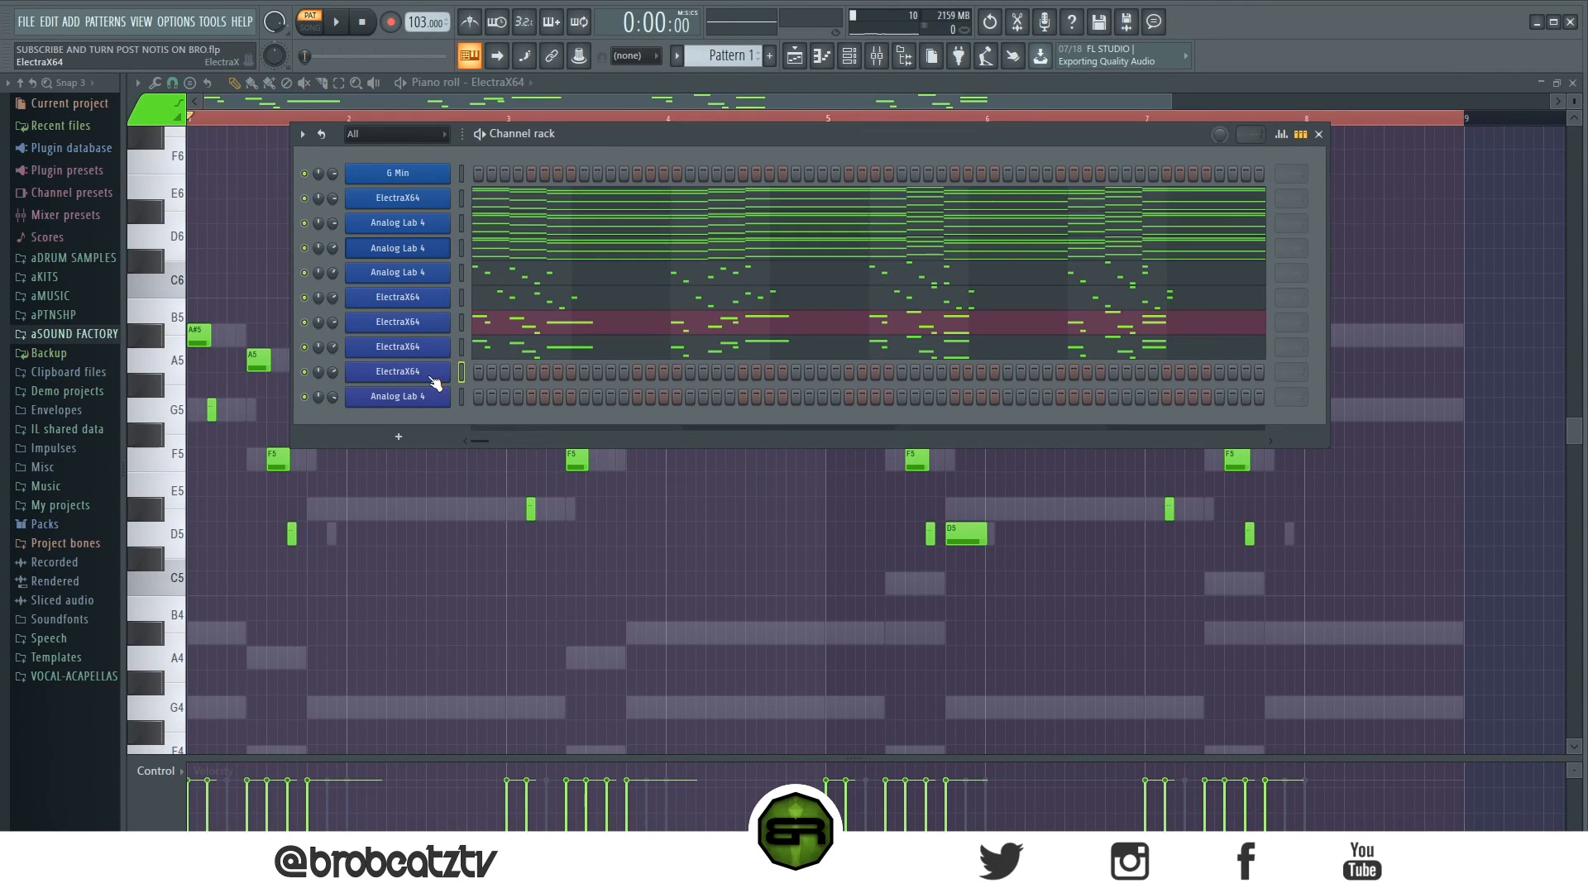
right_click(432, 377)
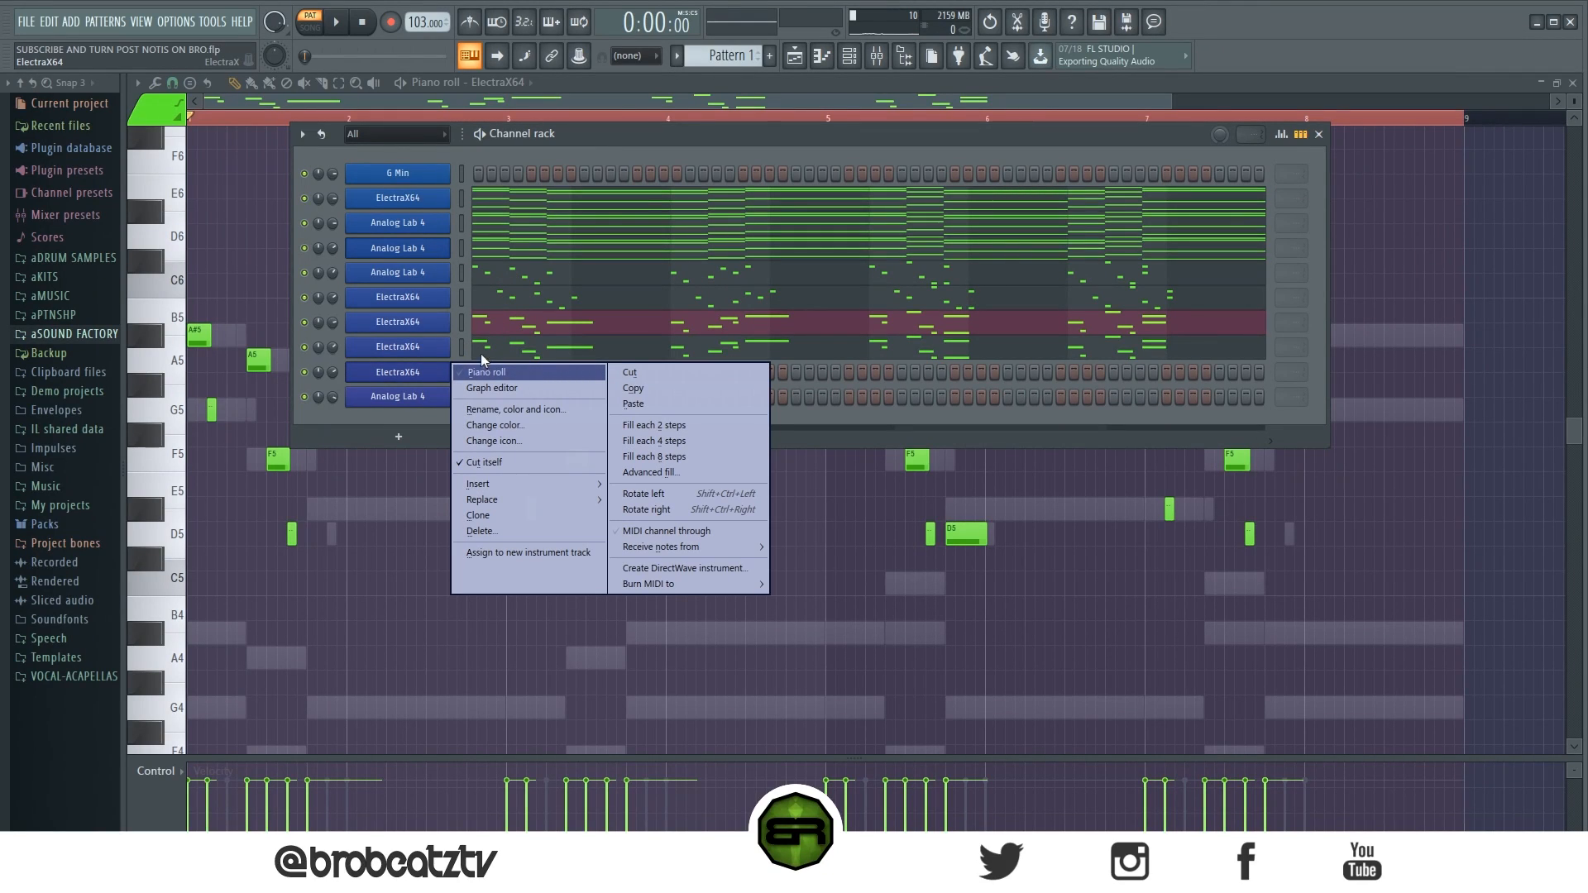
left_click(560, 121)
key("space")
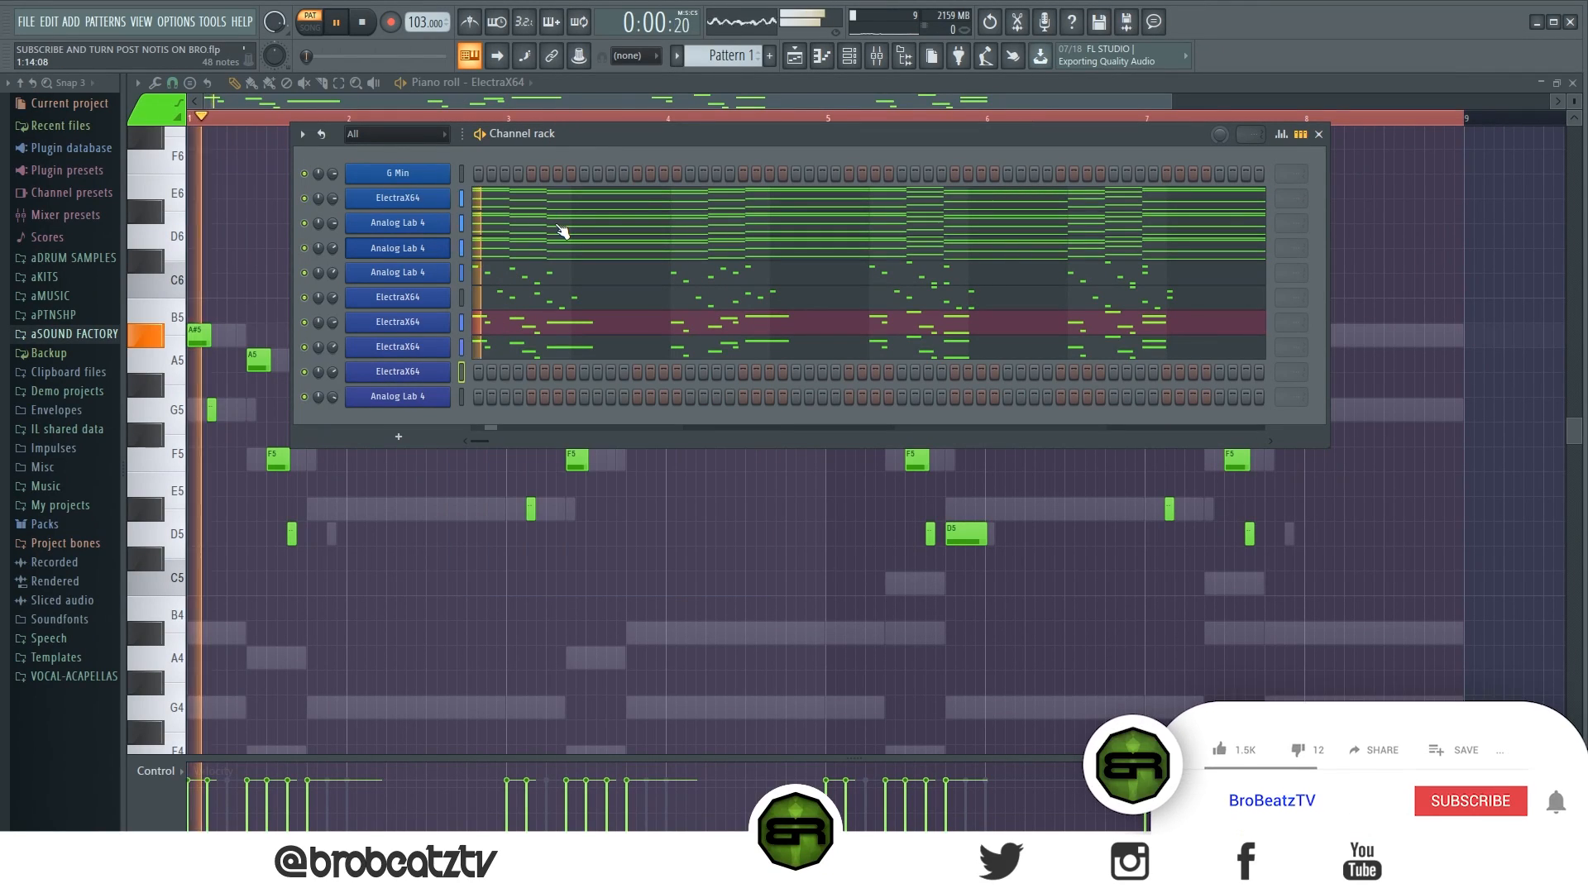
key("space")
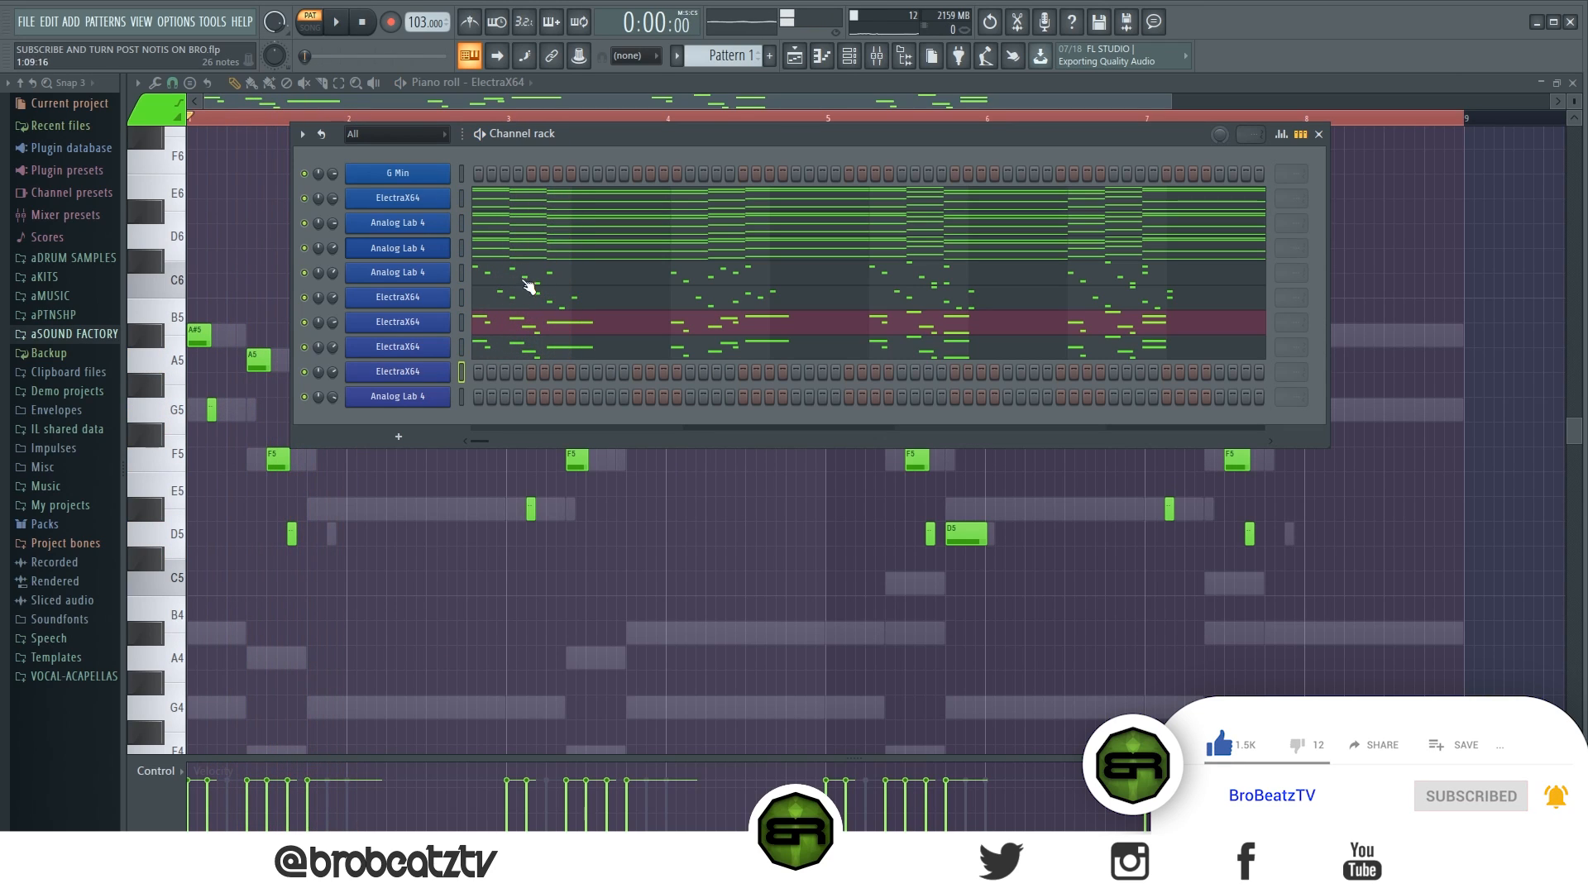
right_click(425, 375)
left_click(478, 373)
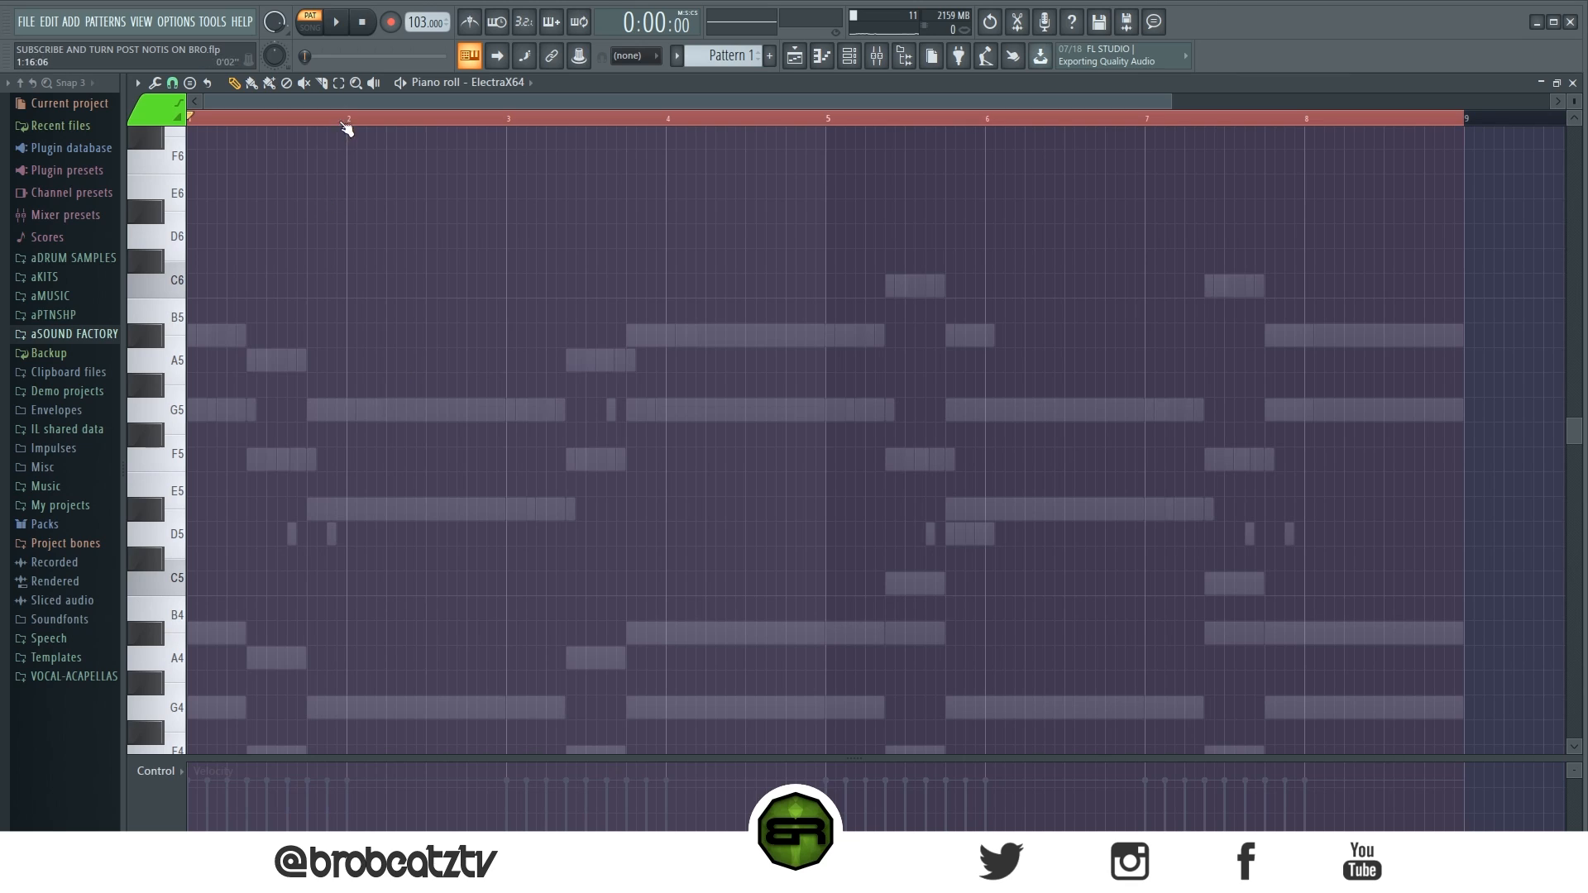
left_click(849, 55)
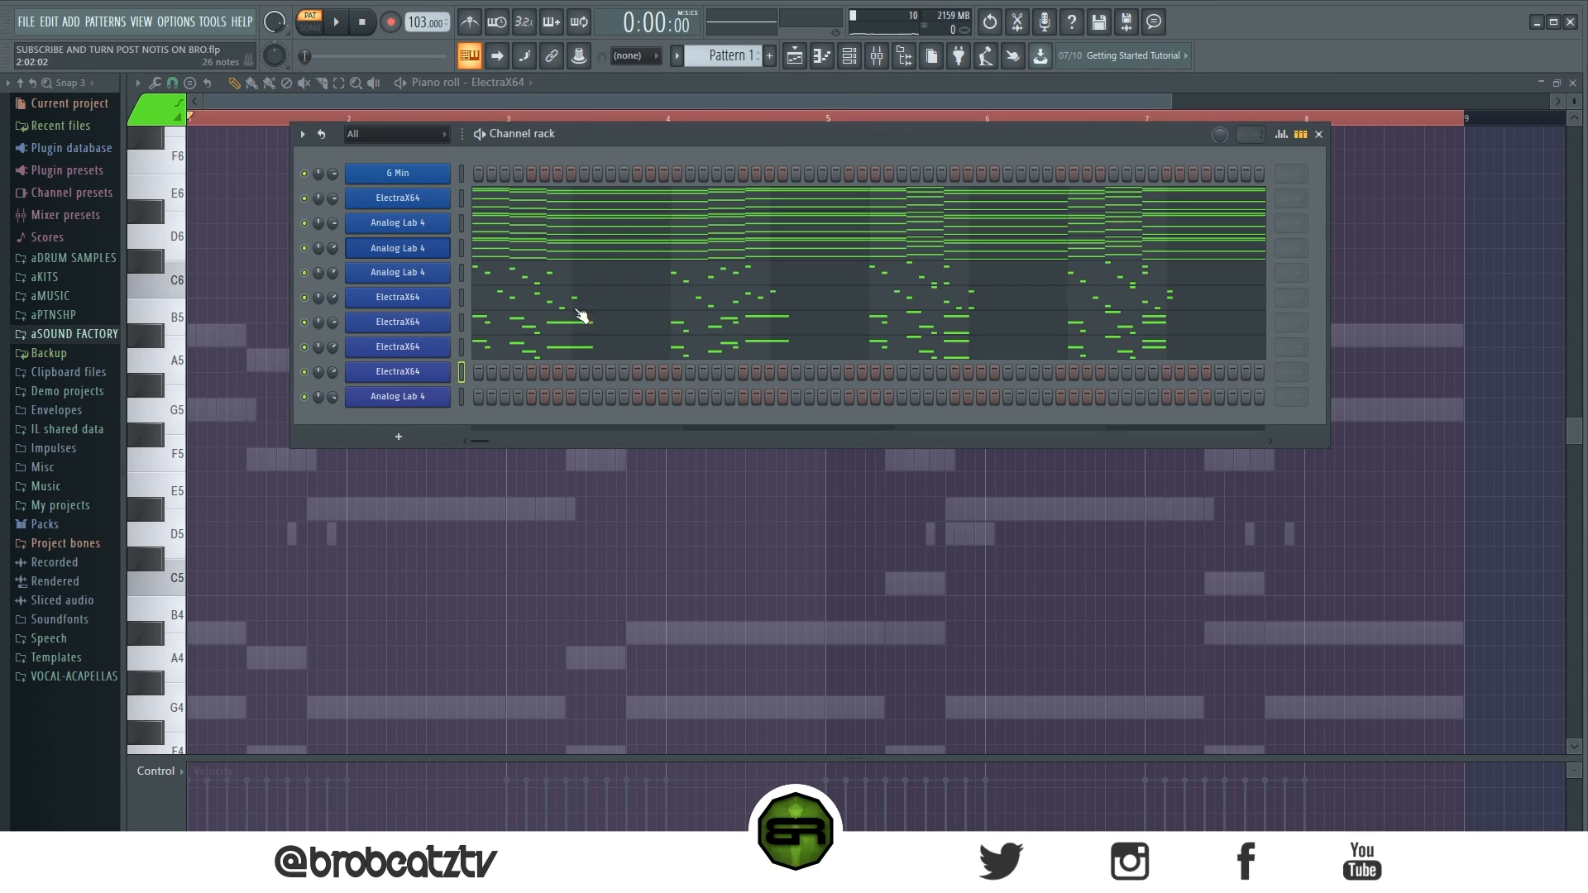
left_click(254, 363)
Limit the playback loop to bar 1 of the empty ElectraX64 pattern
left_click(172, 82)
left_click(172, 84)
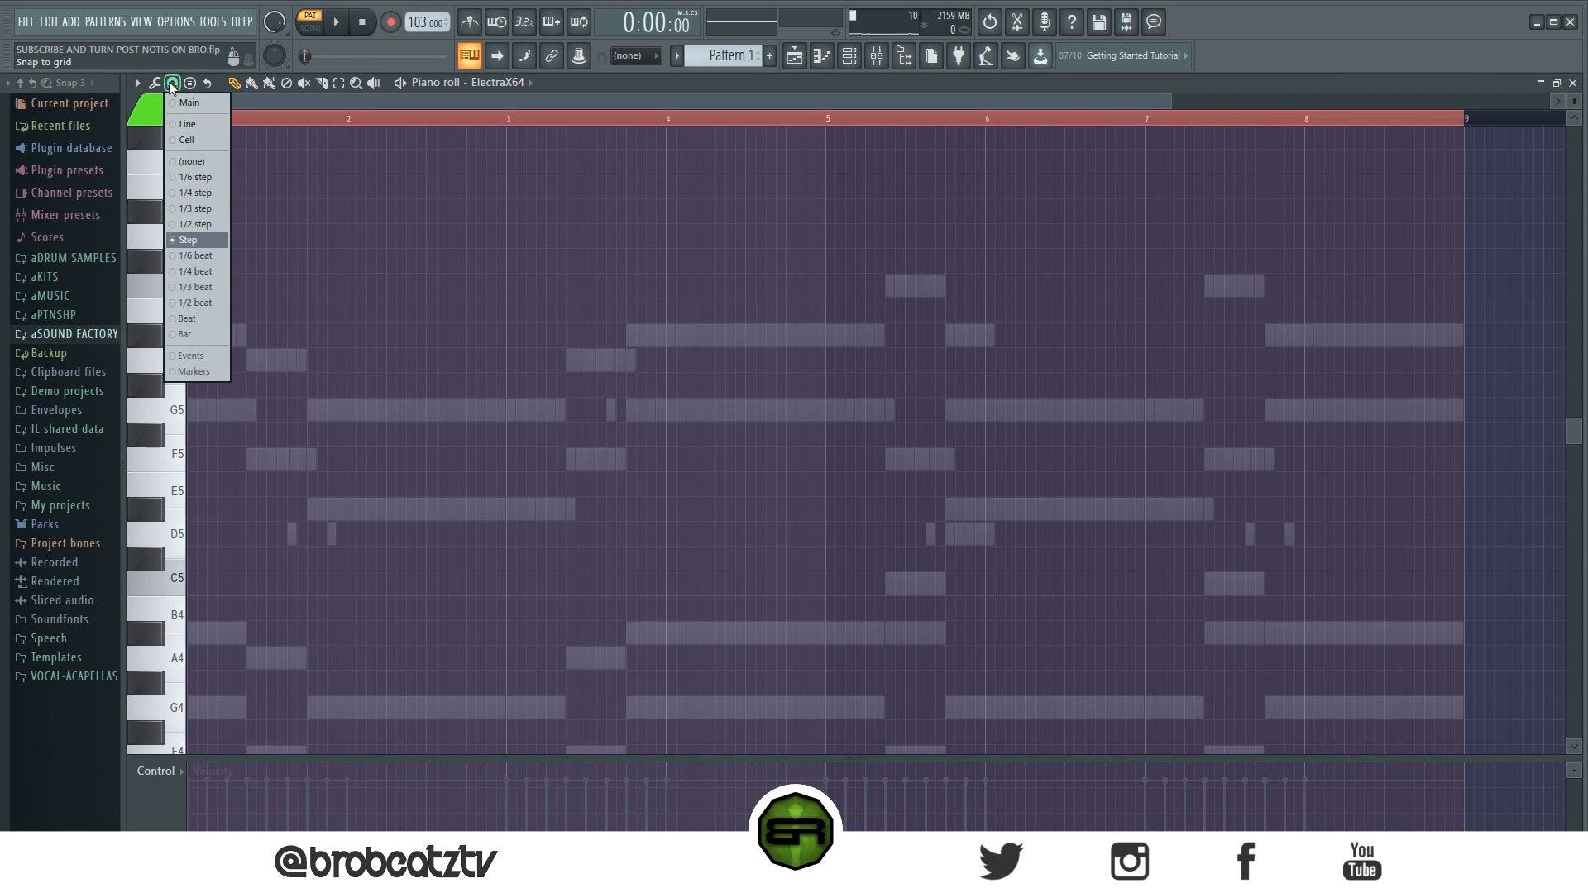
scroll(248, 103, "up", 3)
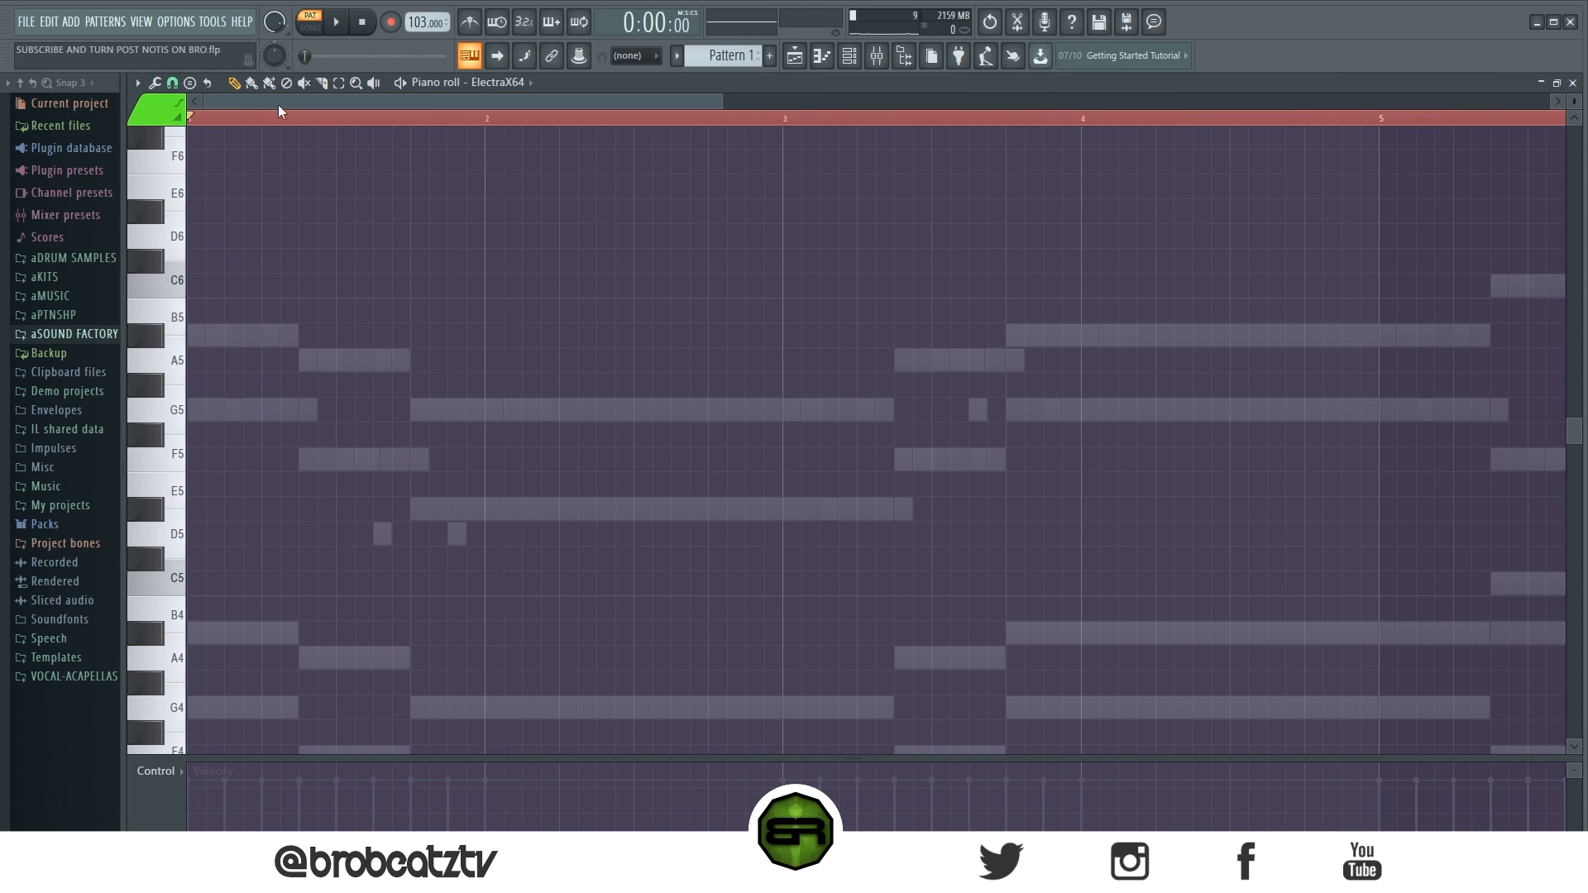
scroll(265, 105, "up", 2)
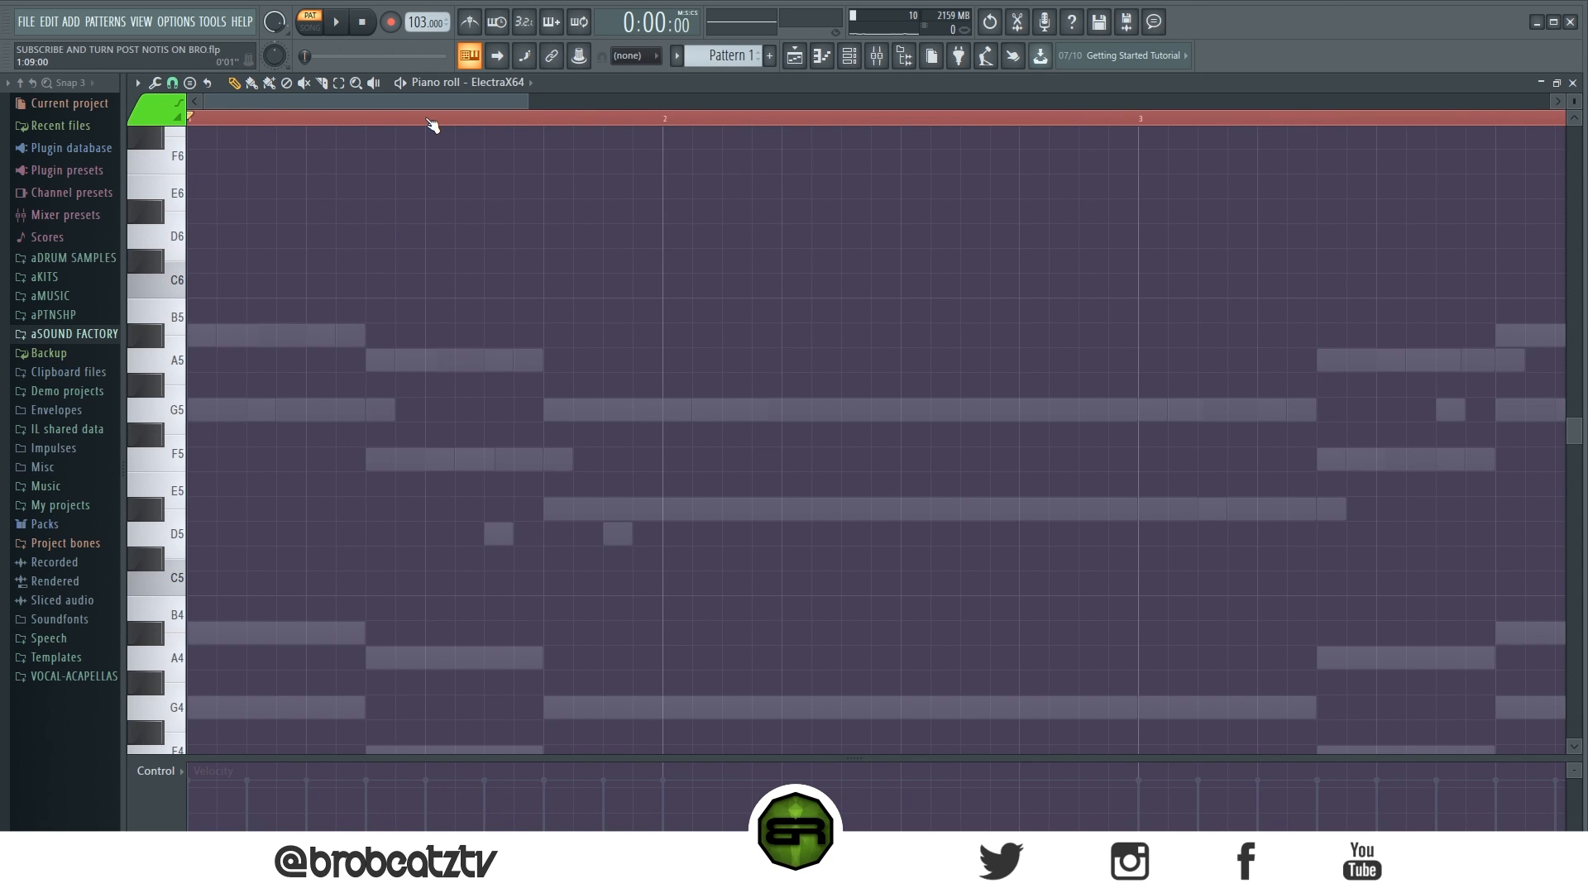
left_click_drag(668, 130, 159, 167)
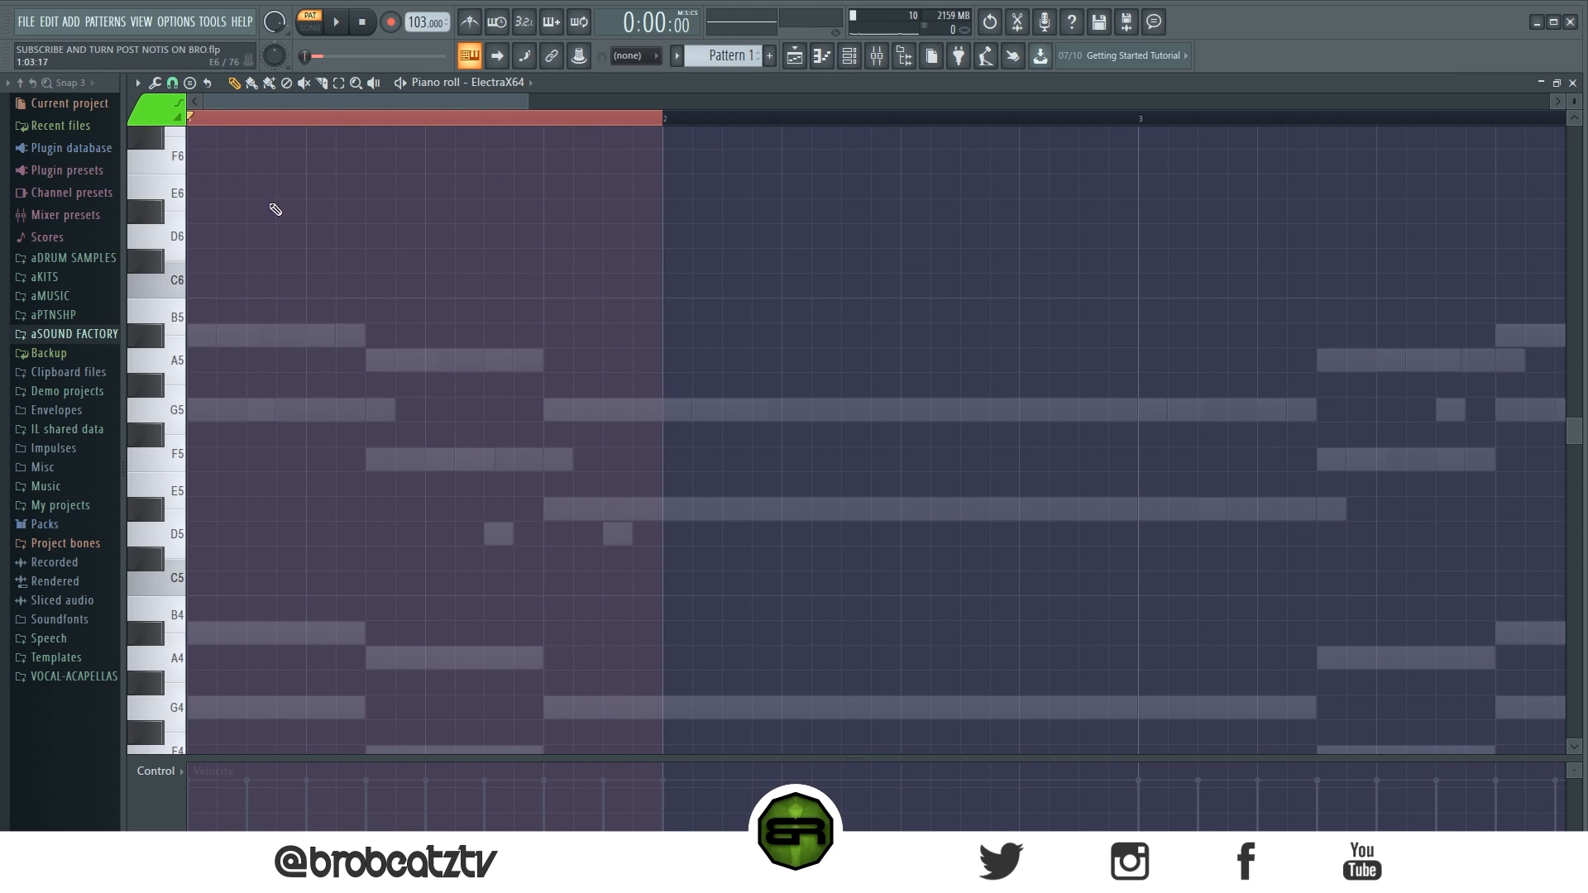
Set the piano roll's grid snap to 1/2 step
left_click(172, 83)
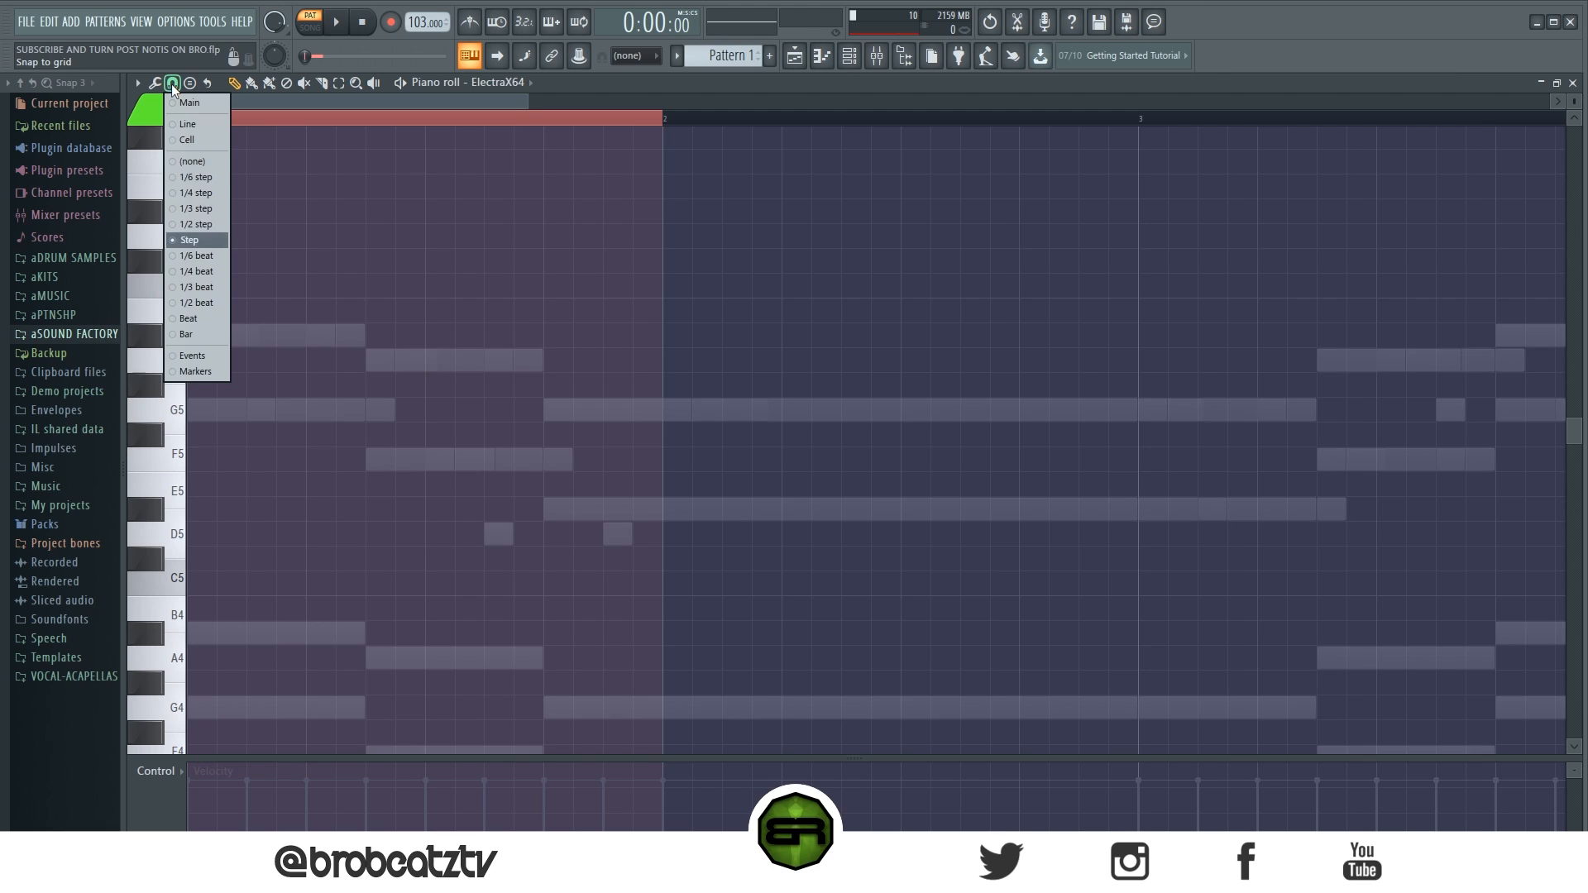
left_click(195, 271)
left_click(172, 83)
left_click(183, 224)
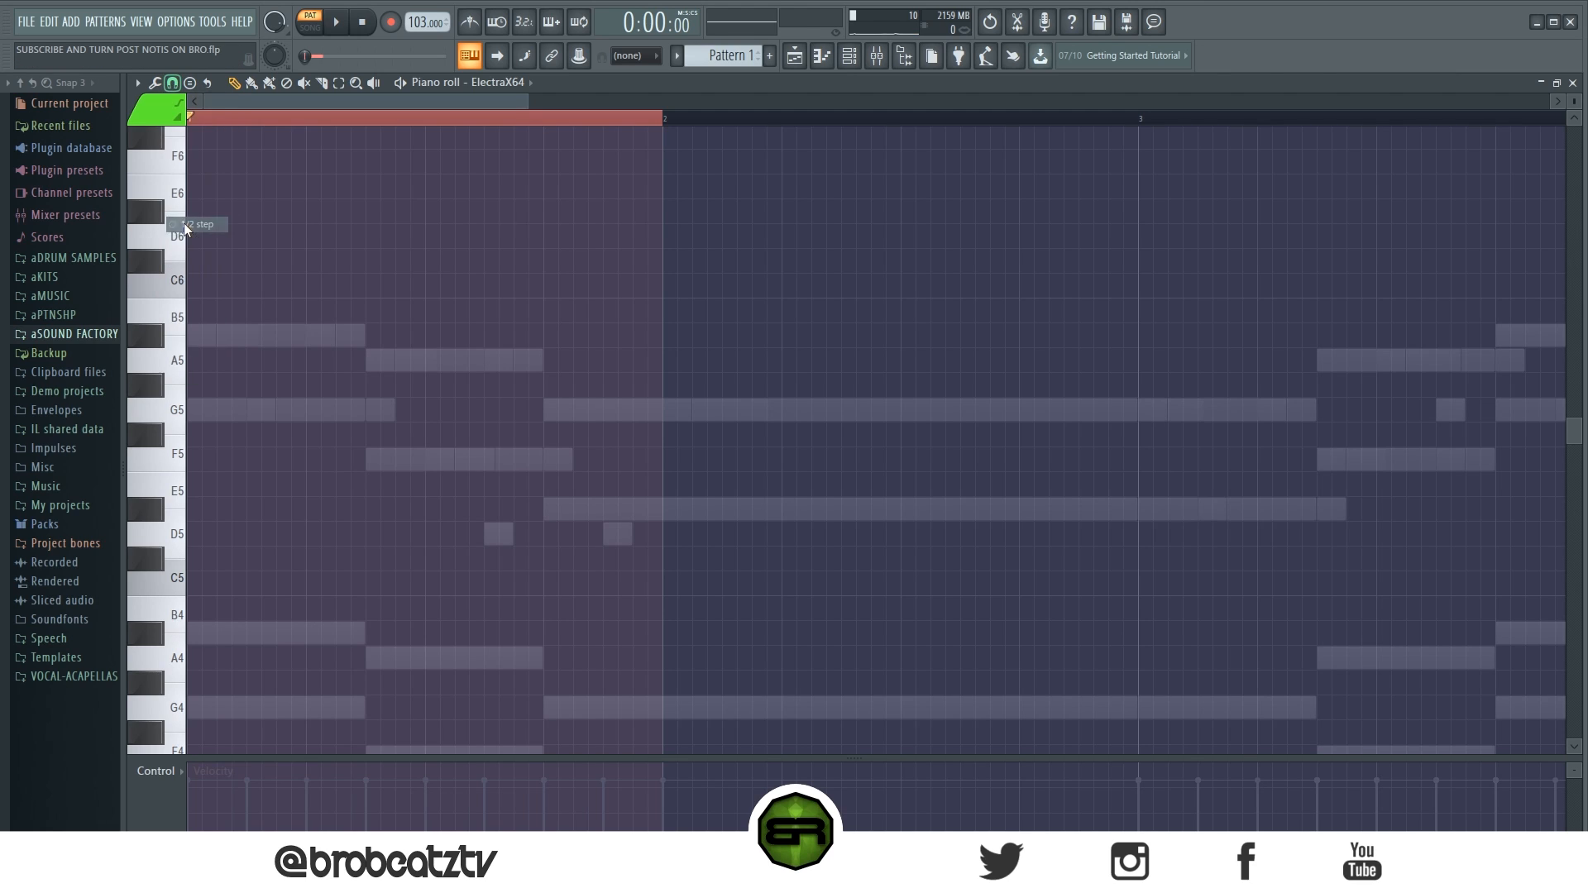
Draw half-step notes from beat 3 of bar 1: A#5, A5, G5, F5 and D5 descending, followed after a short gap by F5
left_click(426, 343)
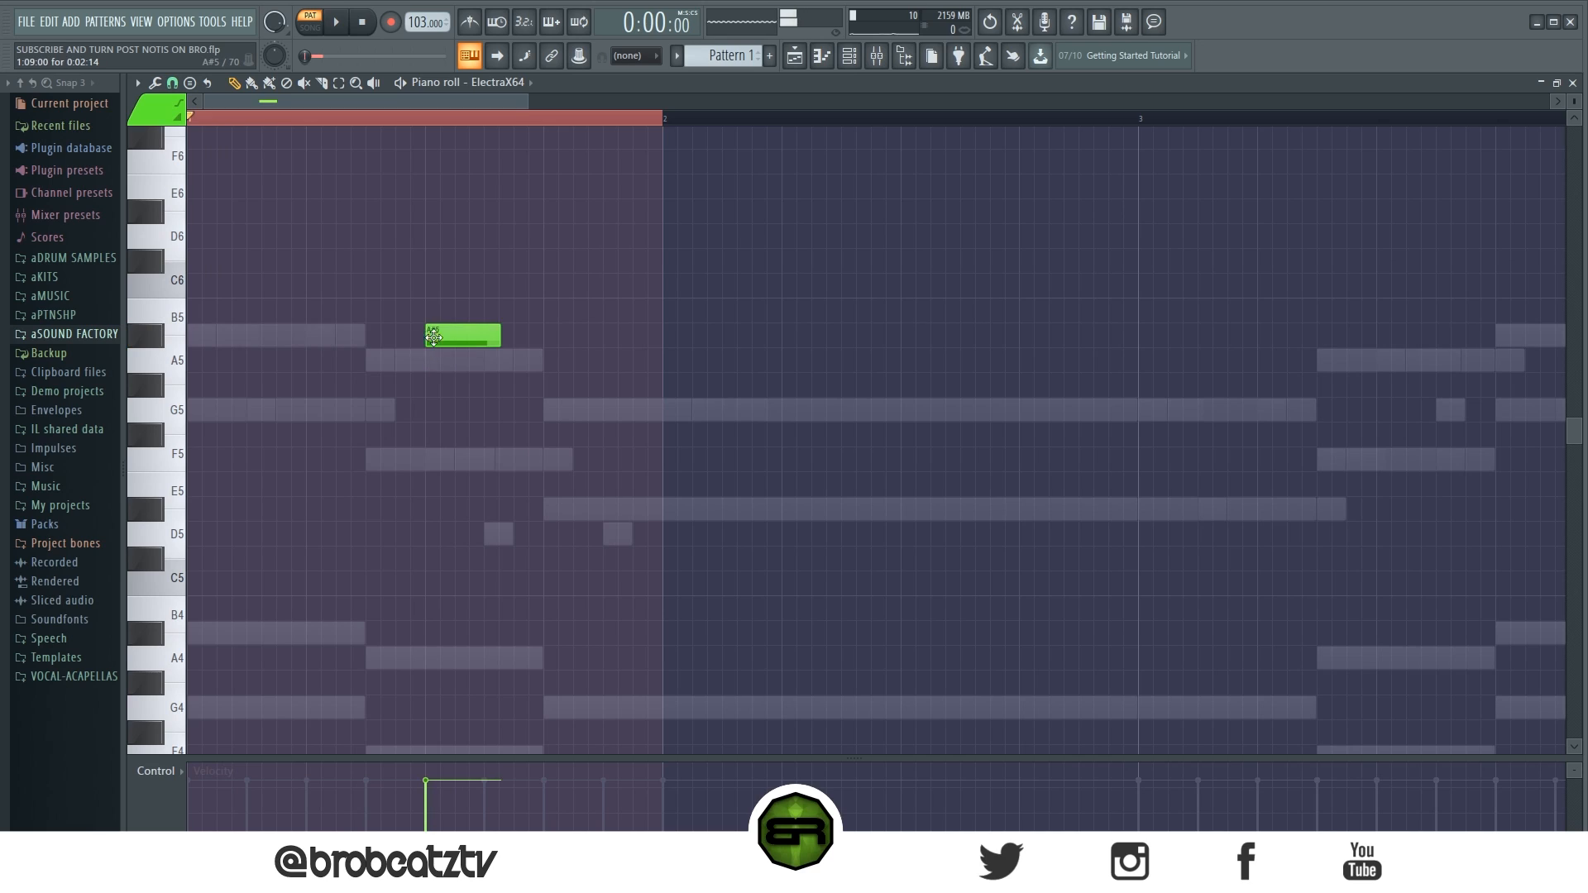
left_click_drag(497, 334, 430, 344)
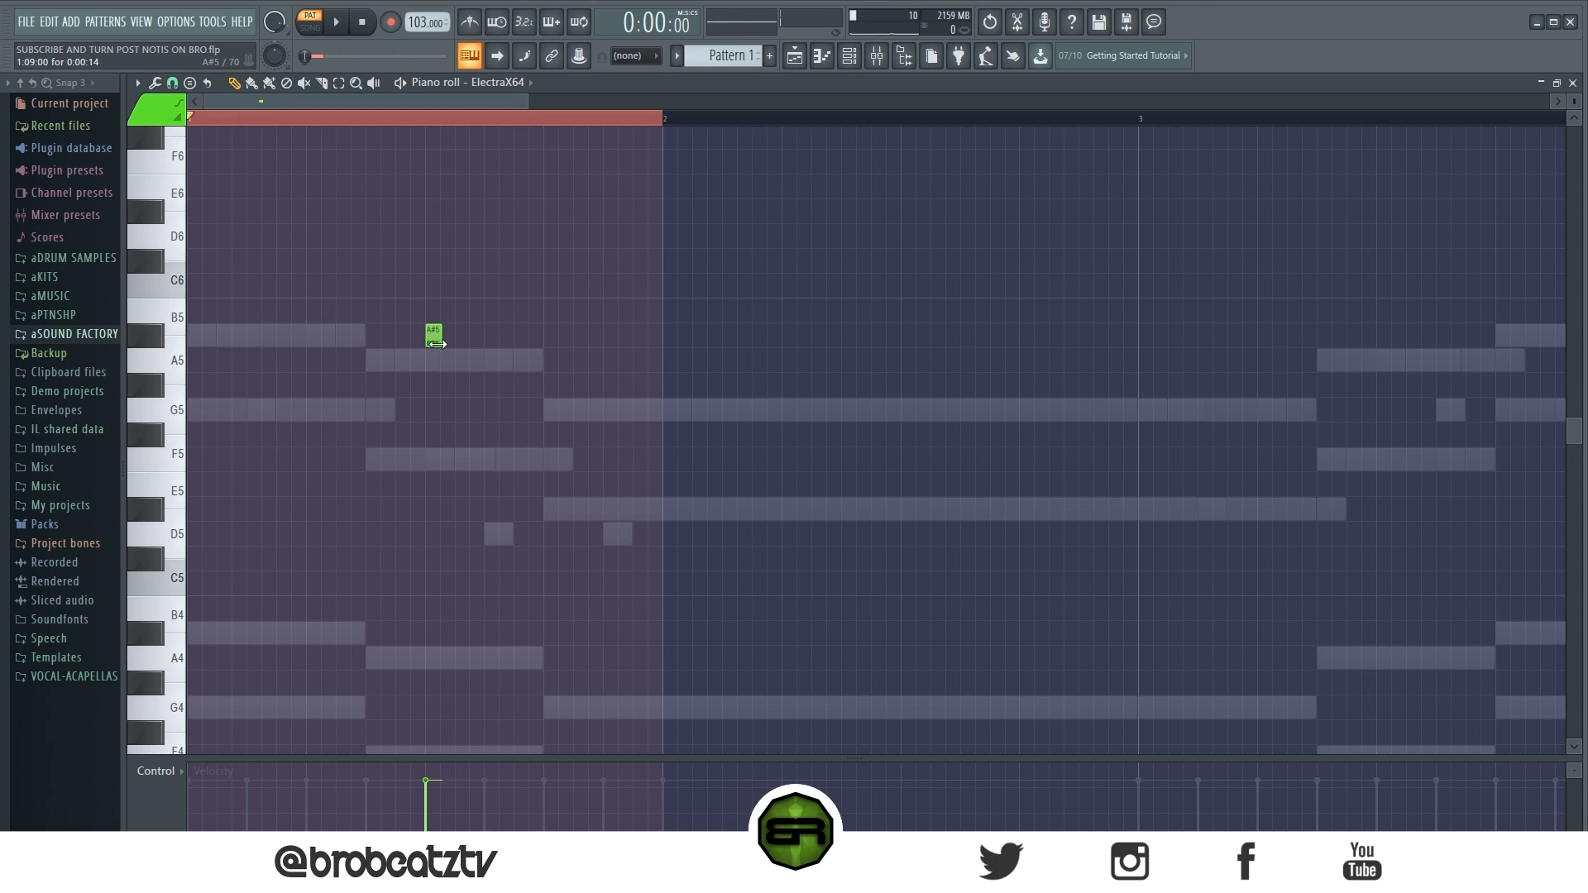
key("ctrl+a")
key("ctrl+d")
left_click(444, 364)
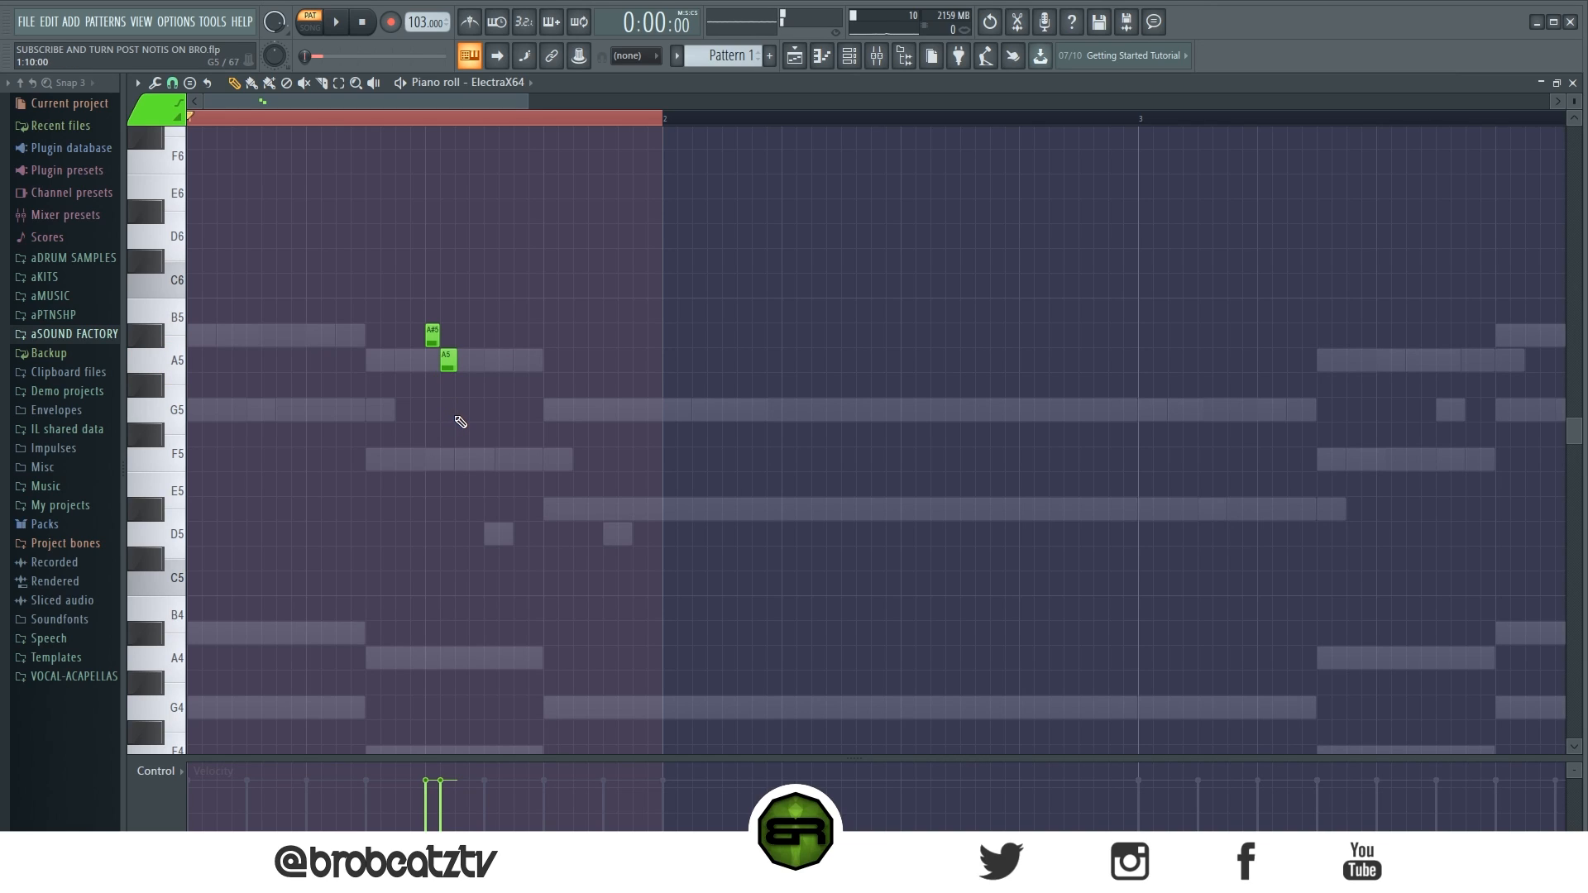
left_click(459, 412)
left_click(476, 459)
left_click(489, 533)
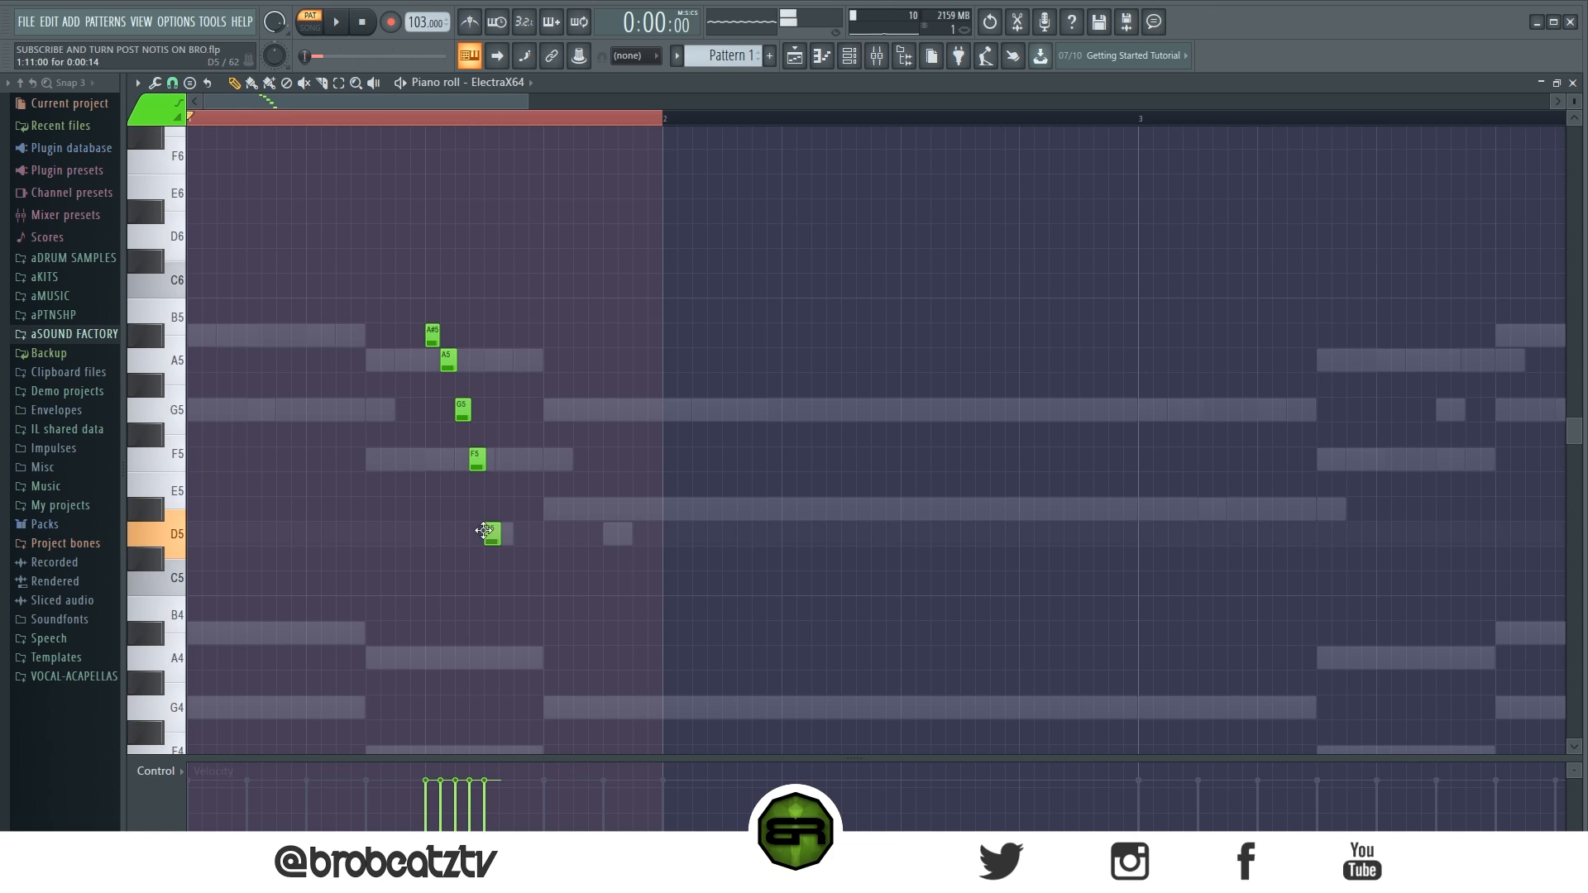
left_click(518, 461)
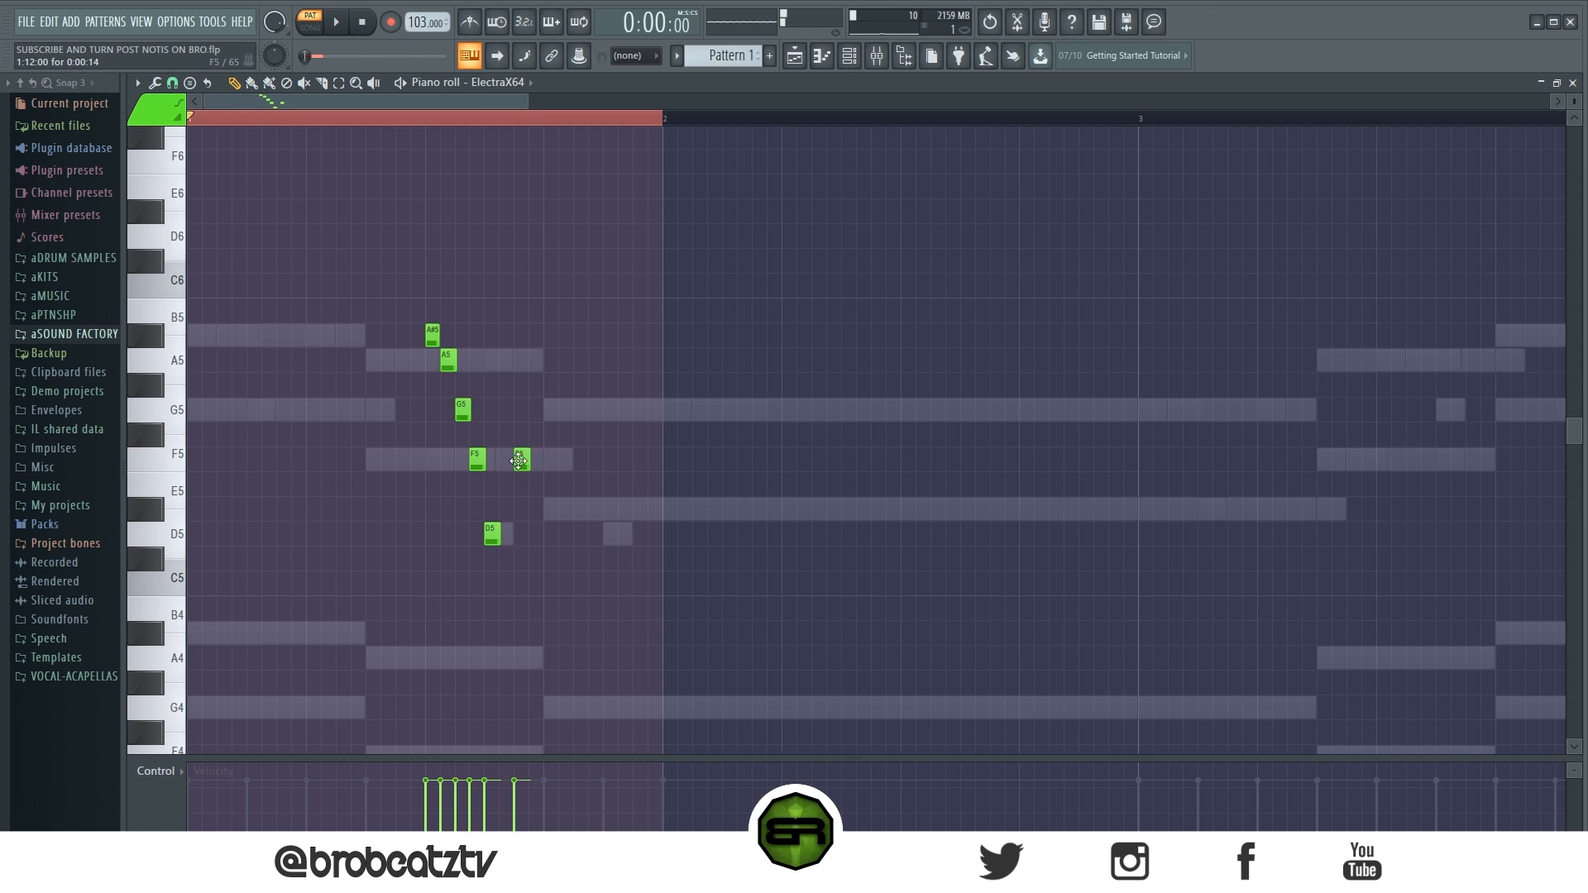
Mute the four short-note counter-melody channels and play bar 1 to hear the new run
key("space")
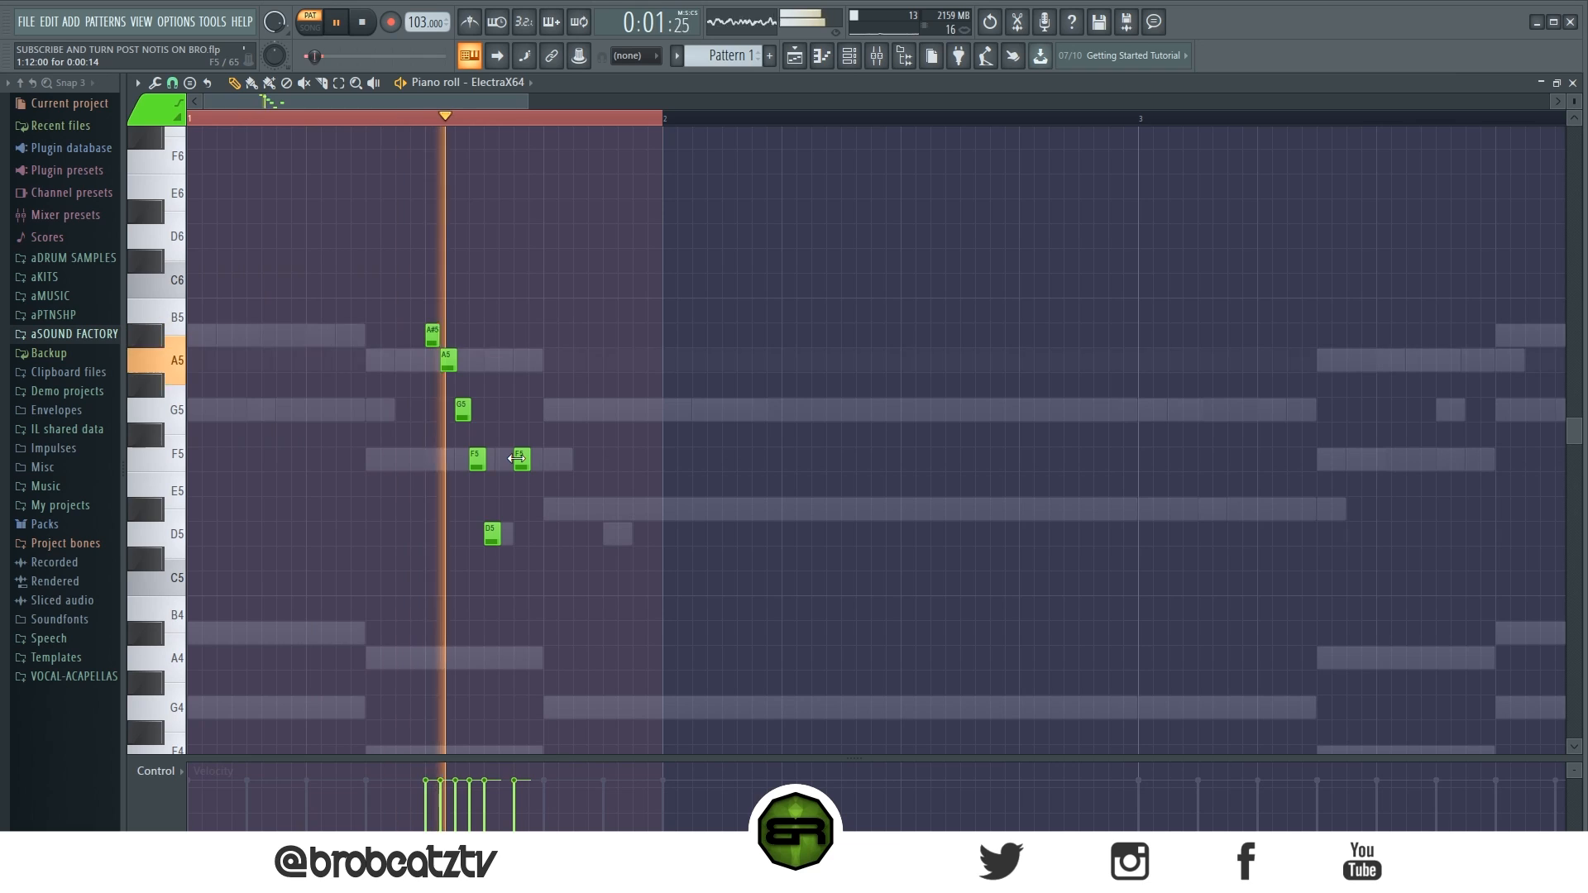
key("space")
key("F6")
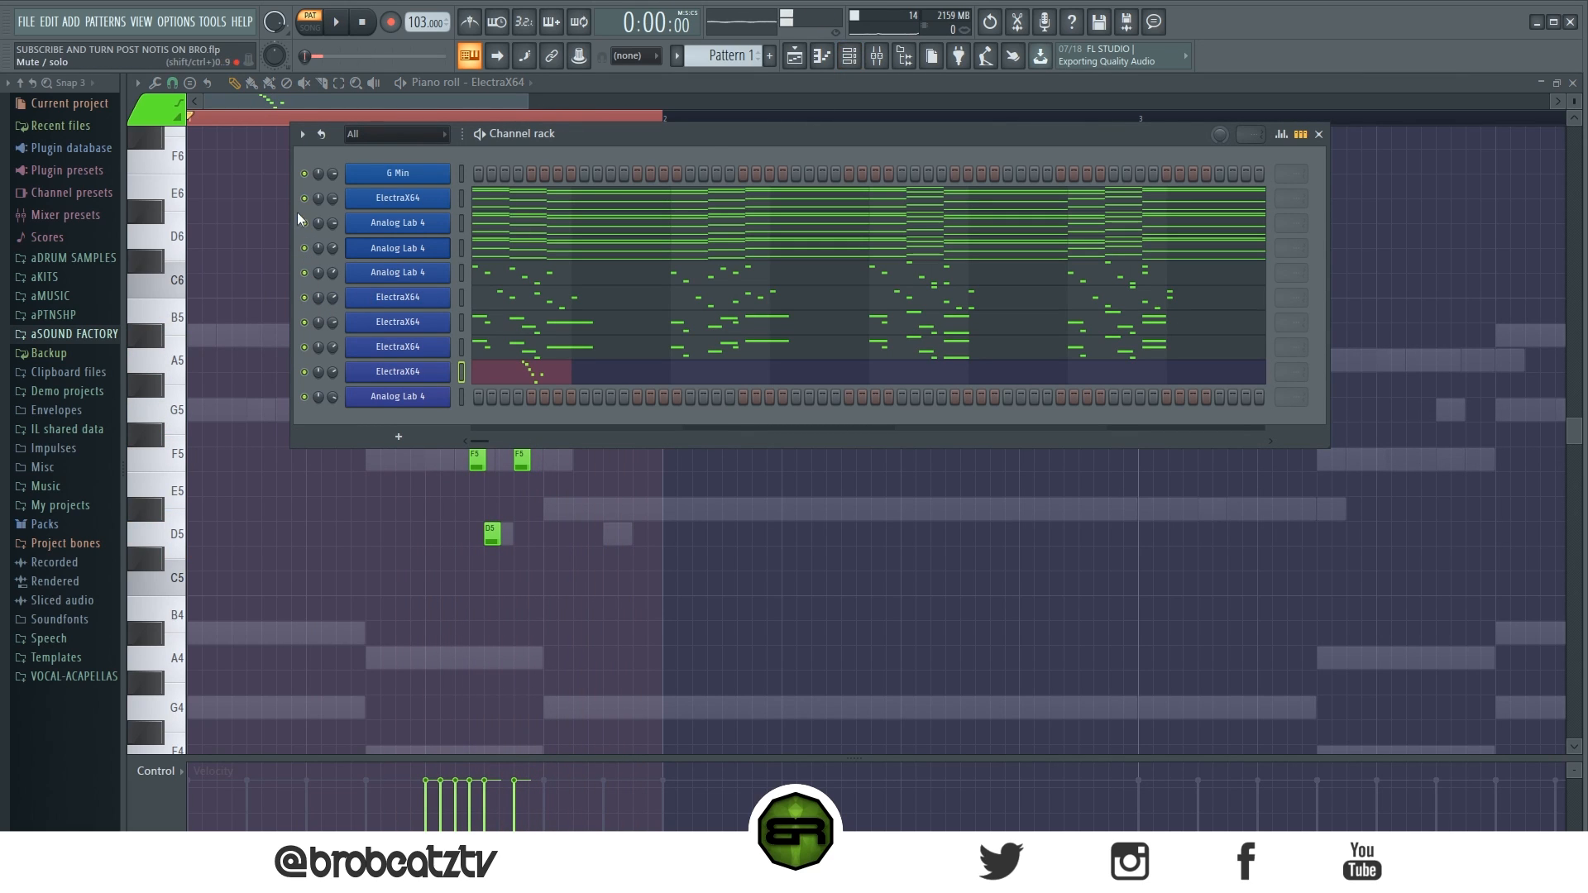
left_click_drag(307, 272, 306, 346)
key("space")
key("F6")
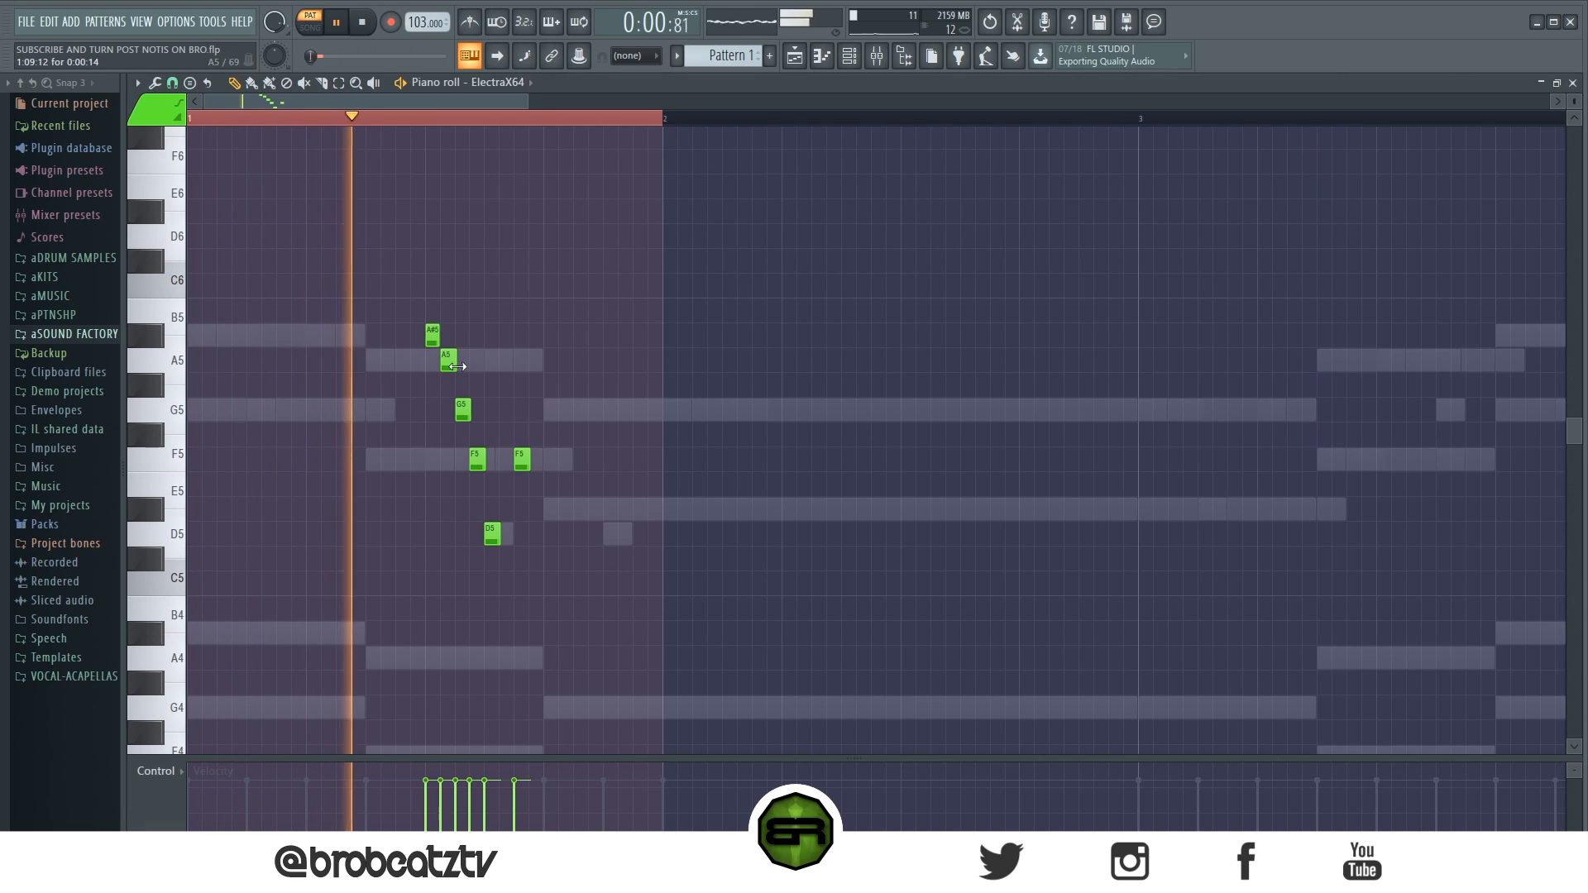
key("space")
Duplicate the six-note run so the copy starts on beat 4 of bar 1, and deselect it
left_click_drag(556, 301, 376, 570)
left_click_drag(437, 361, 555, 362)
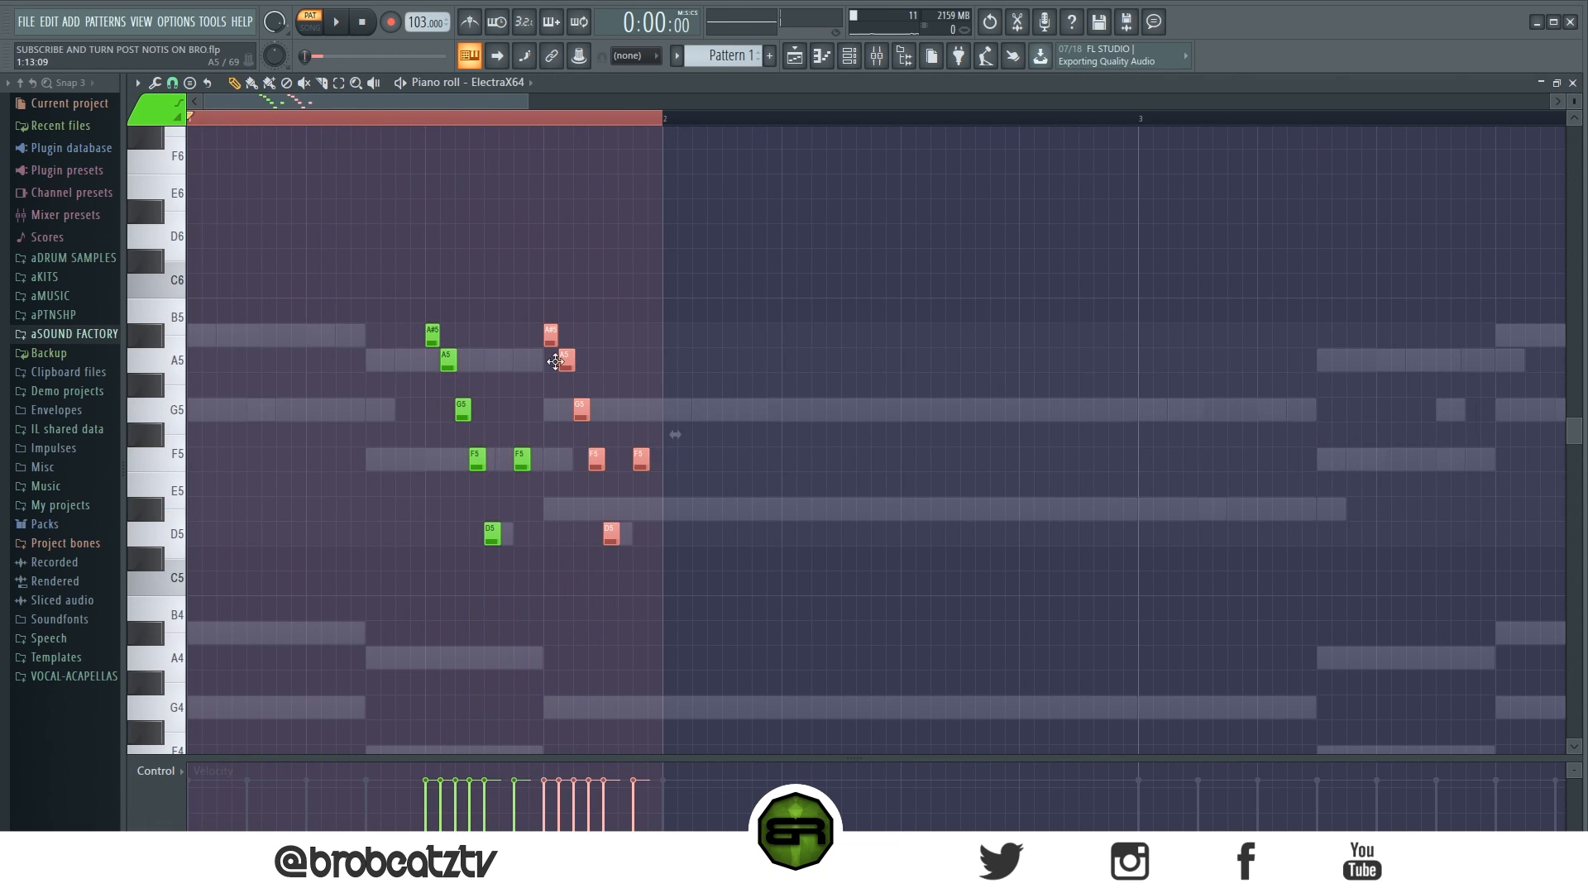
scroll(629, 317, "down", 3)
key("ctrl+d")
key("ctrl+d")
Loop bar 3, draw half-step notes C6, A#5 and A5 from beat 3 plus F5 at step 11, and play them
left_click_drag(541, 120, 714, 141)
scroll(711, 135, "up", 3)
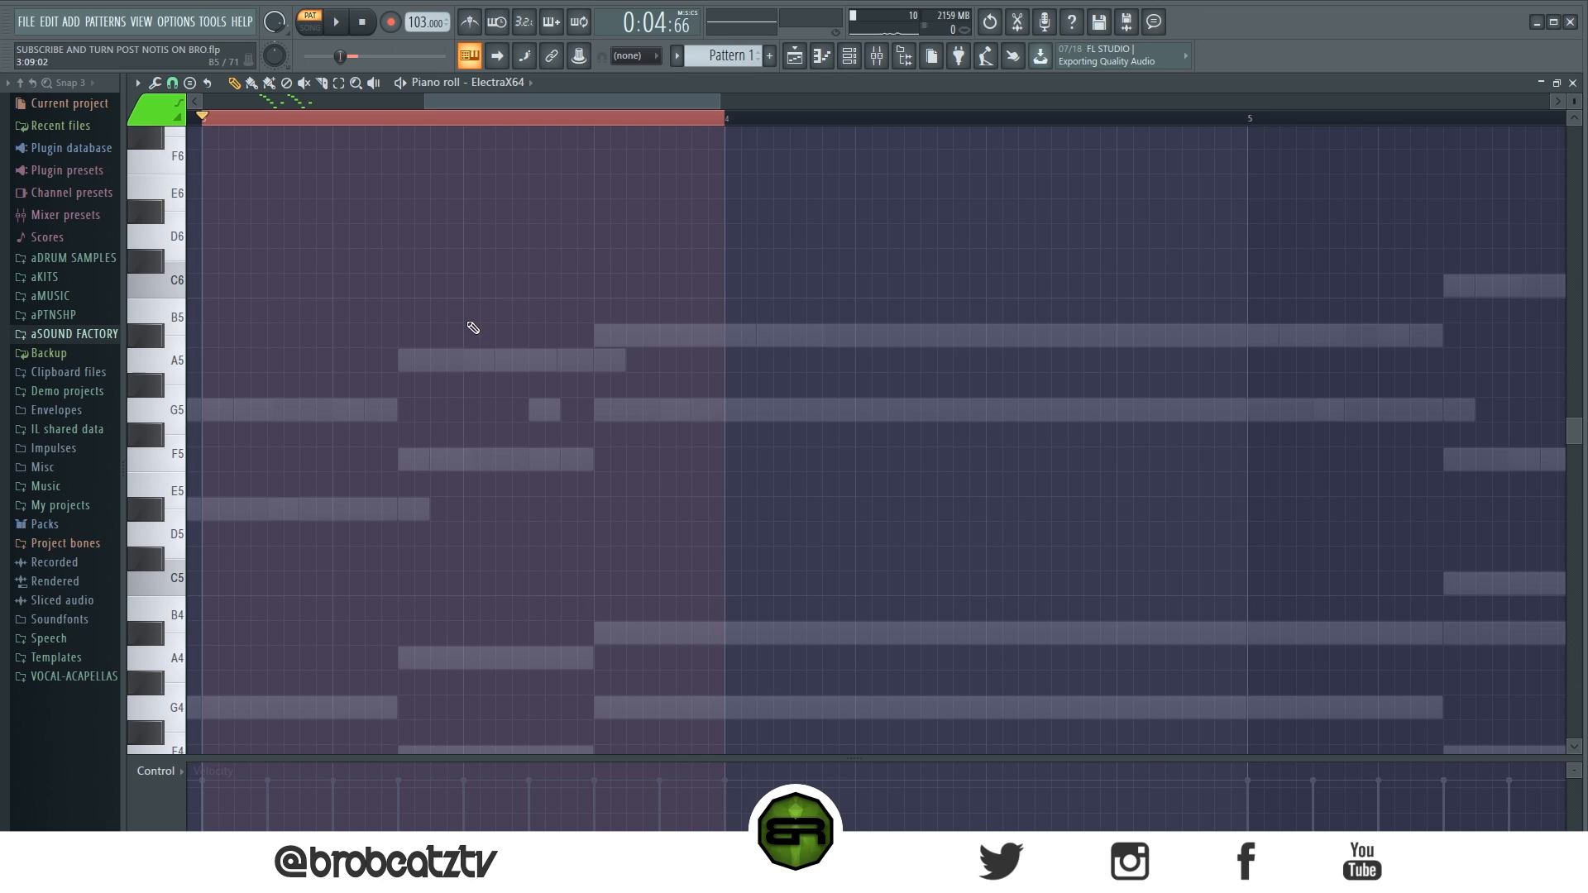
left_click(471, 311)
left_click_drag(468, 287, 470, 286)
left_click(489, 336)
left_click(499, 362)
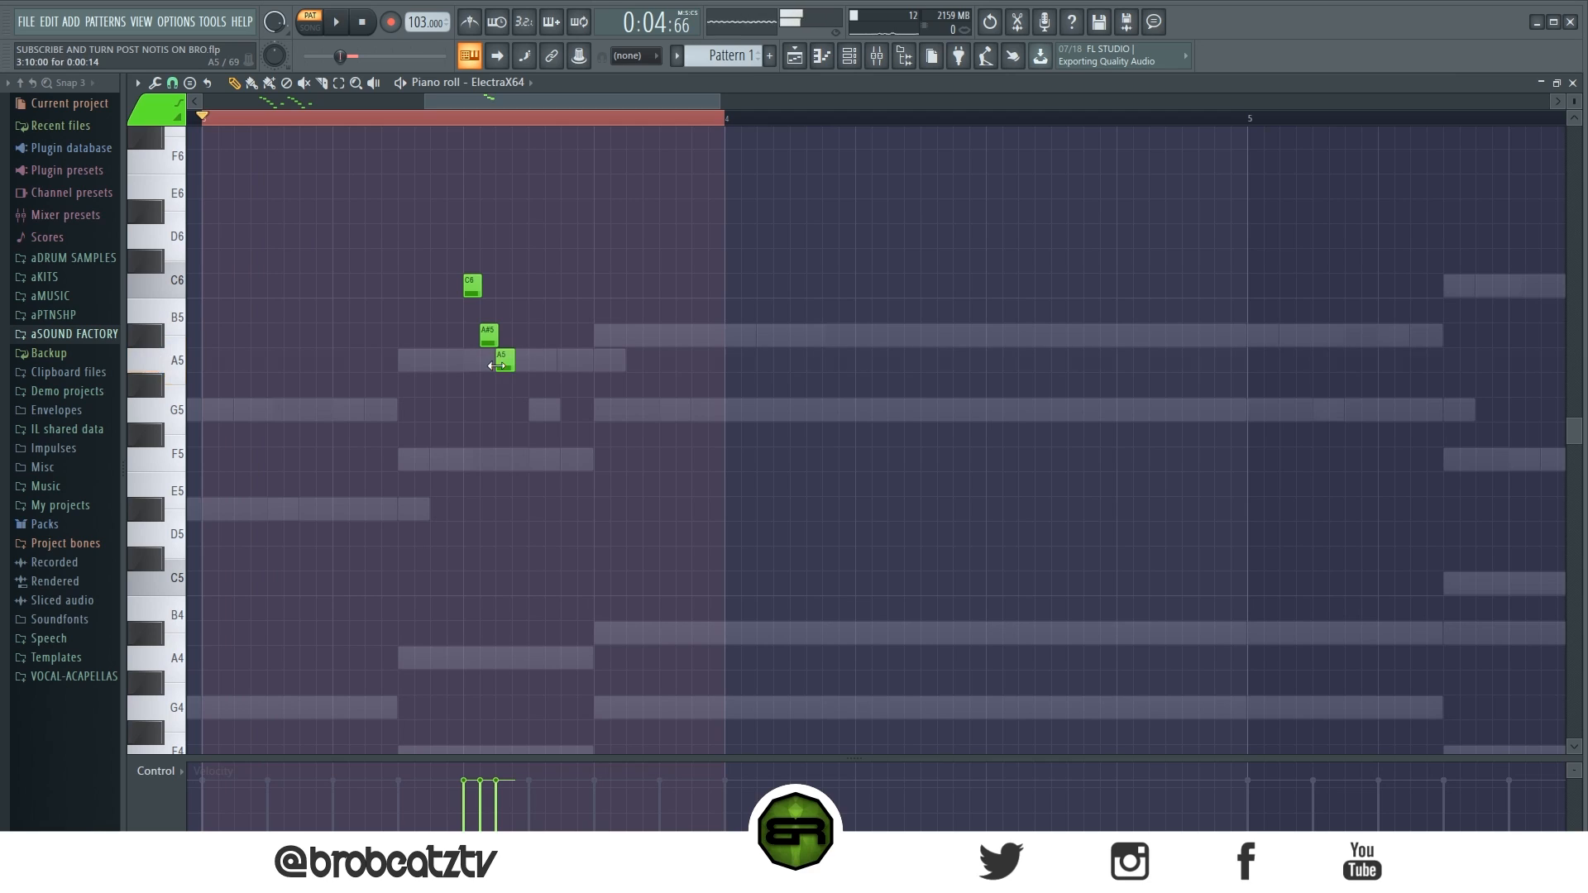
left_click(544, 460)
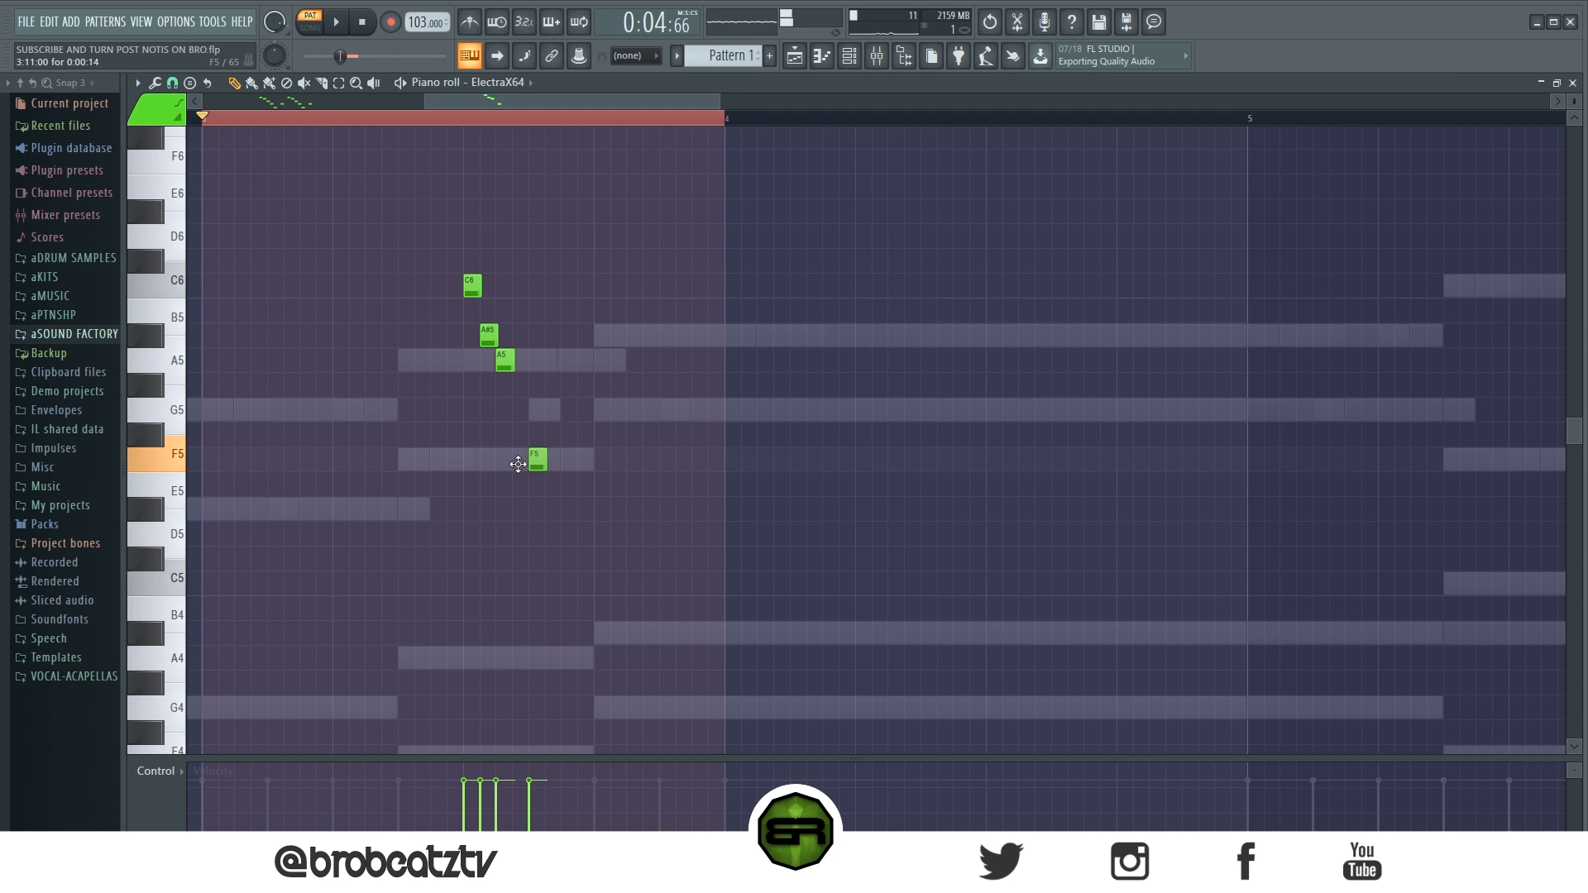
key("space")
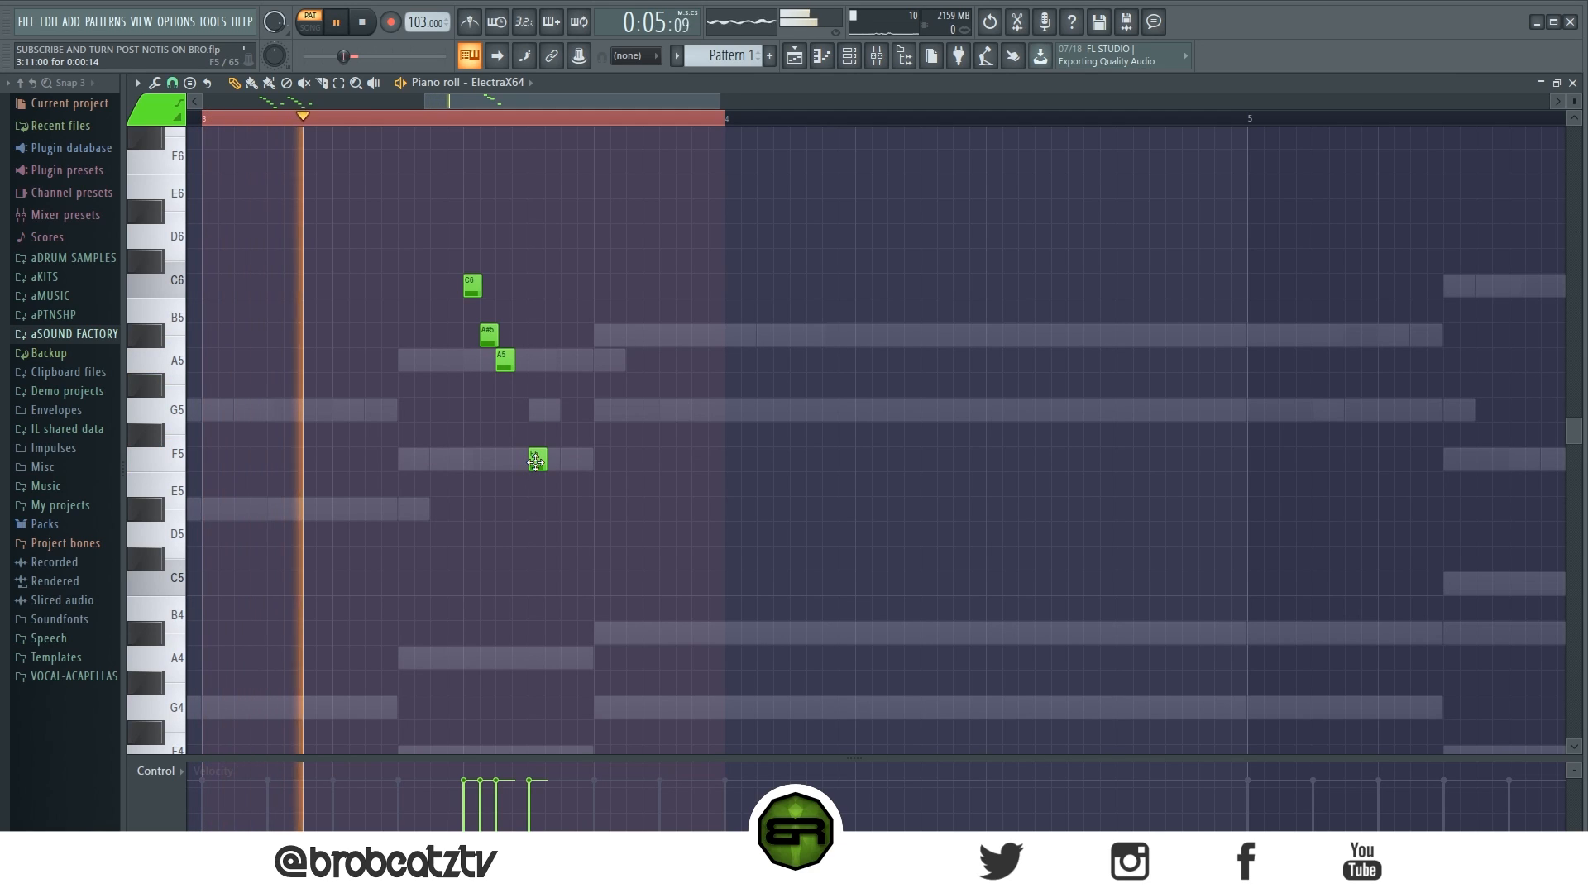
key("space")
key("space")
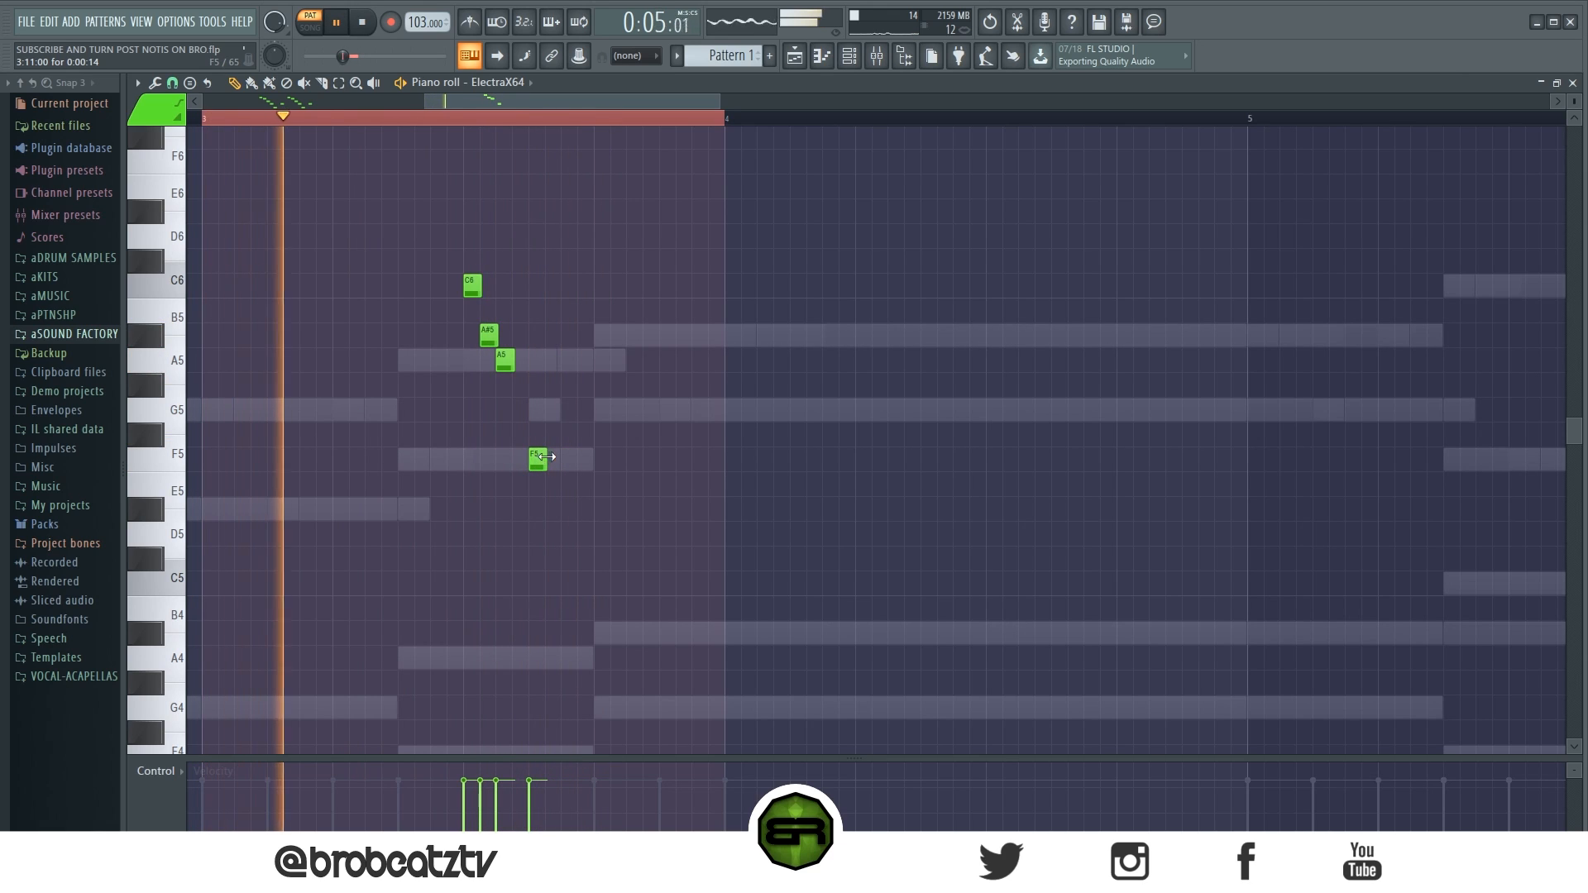
key("space")
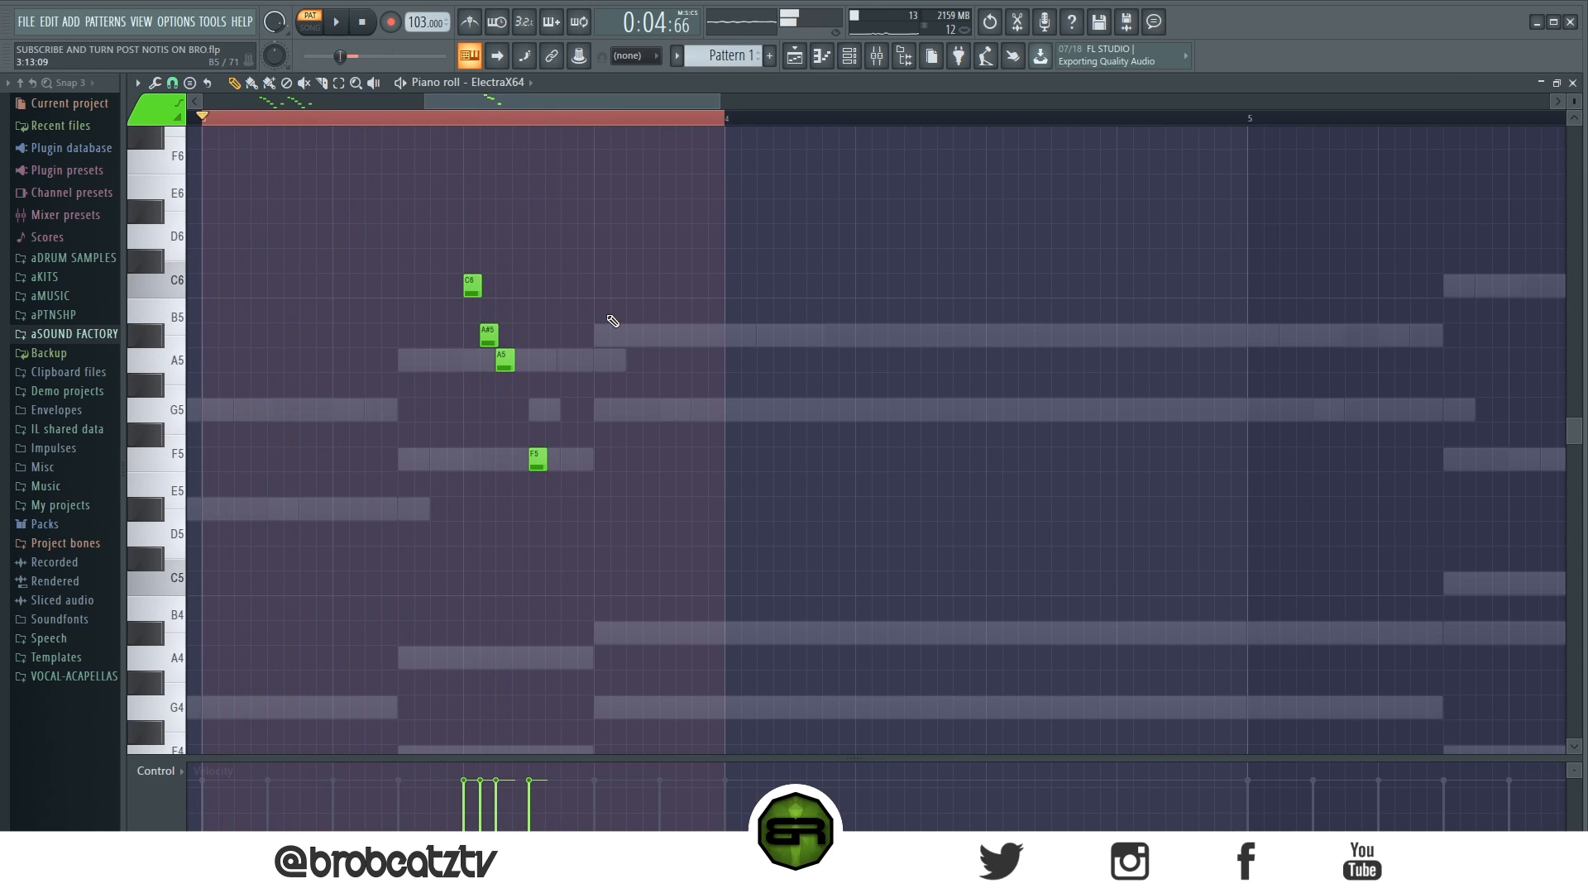
Add C6, A#5 and A5 from beat 4 of bar 3 and duplicate the three notes half a beat further on
left_click(602, 288)
left_click(625, 341)
left_click(635, 362)
left_click_drag(553, 259, 738, 505)
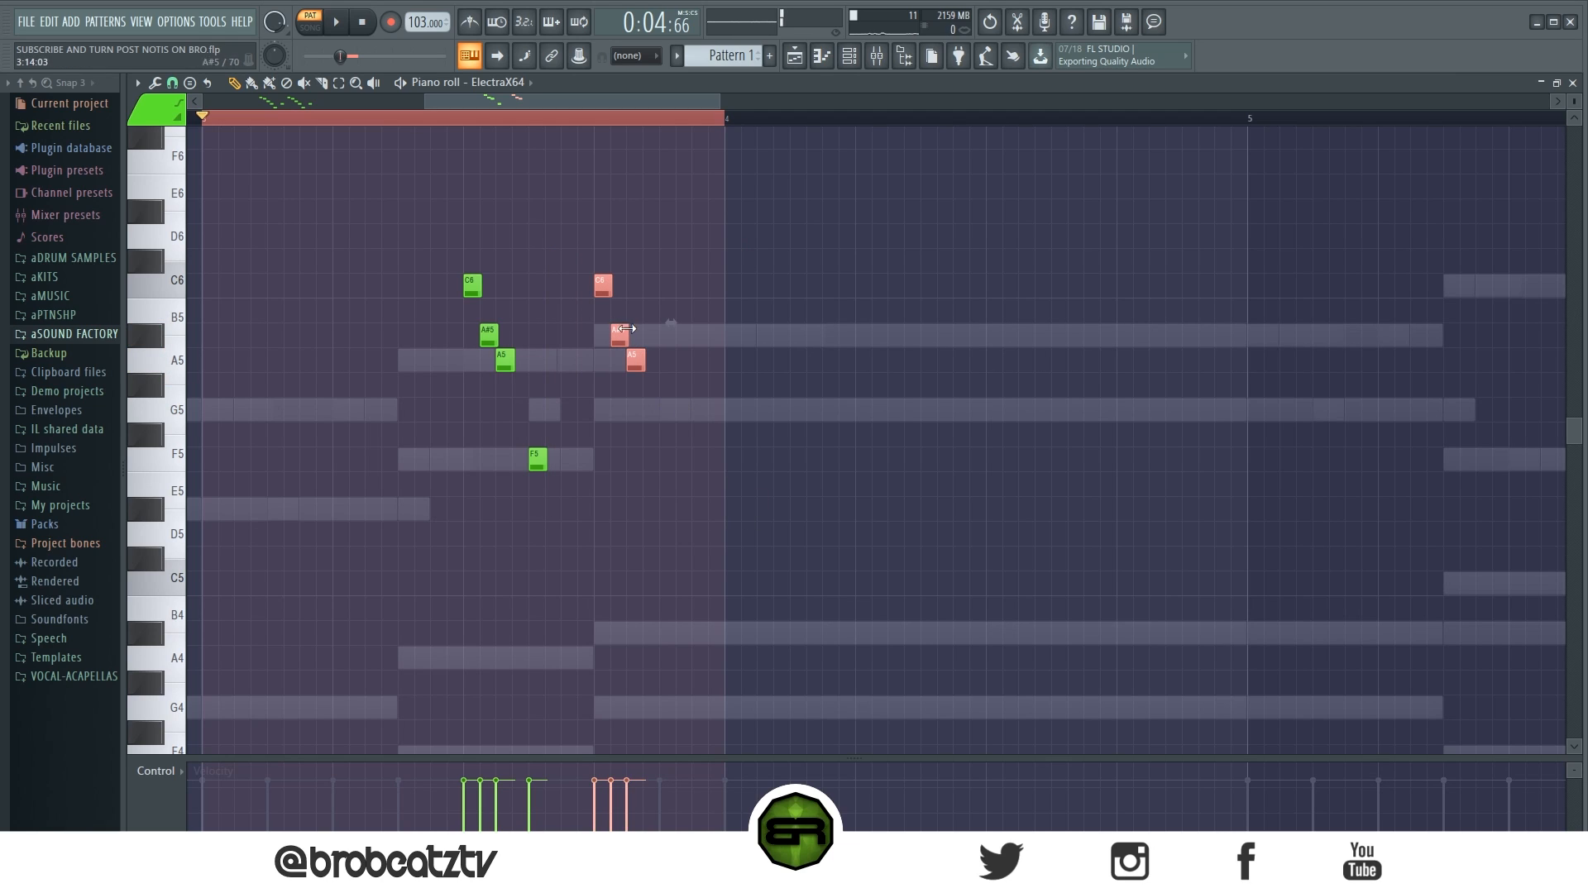
key("ctrl+b")
left_click(721, 492)
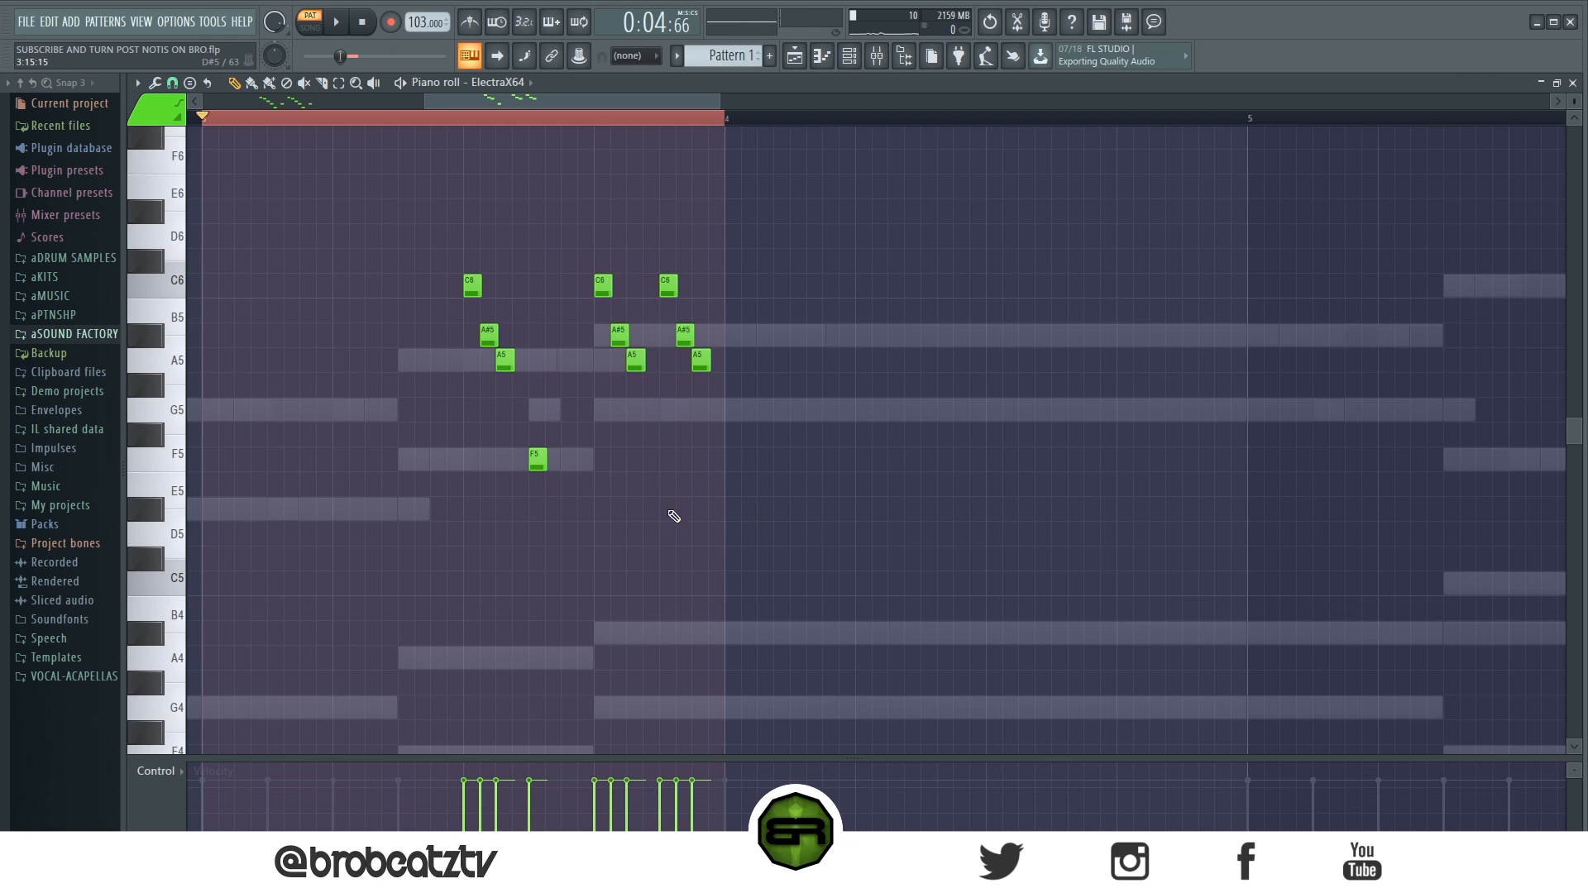
Add a closing F5 at the start of bar 4 and play from just before the bar 3 run
left_click(739, 464)
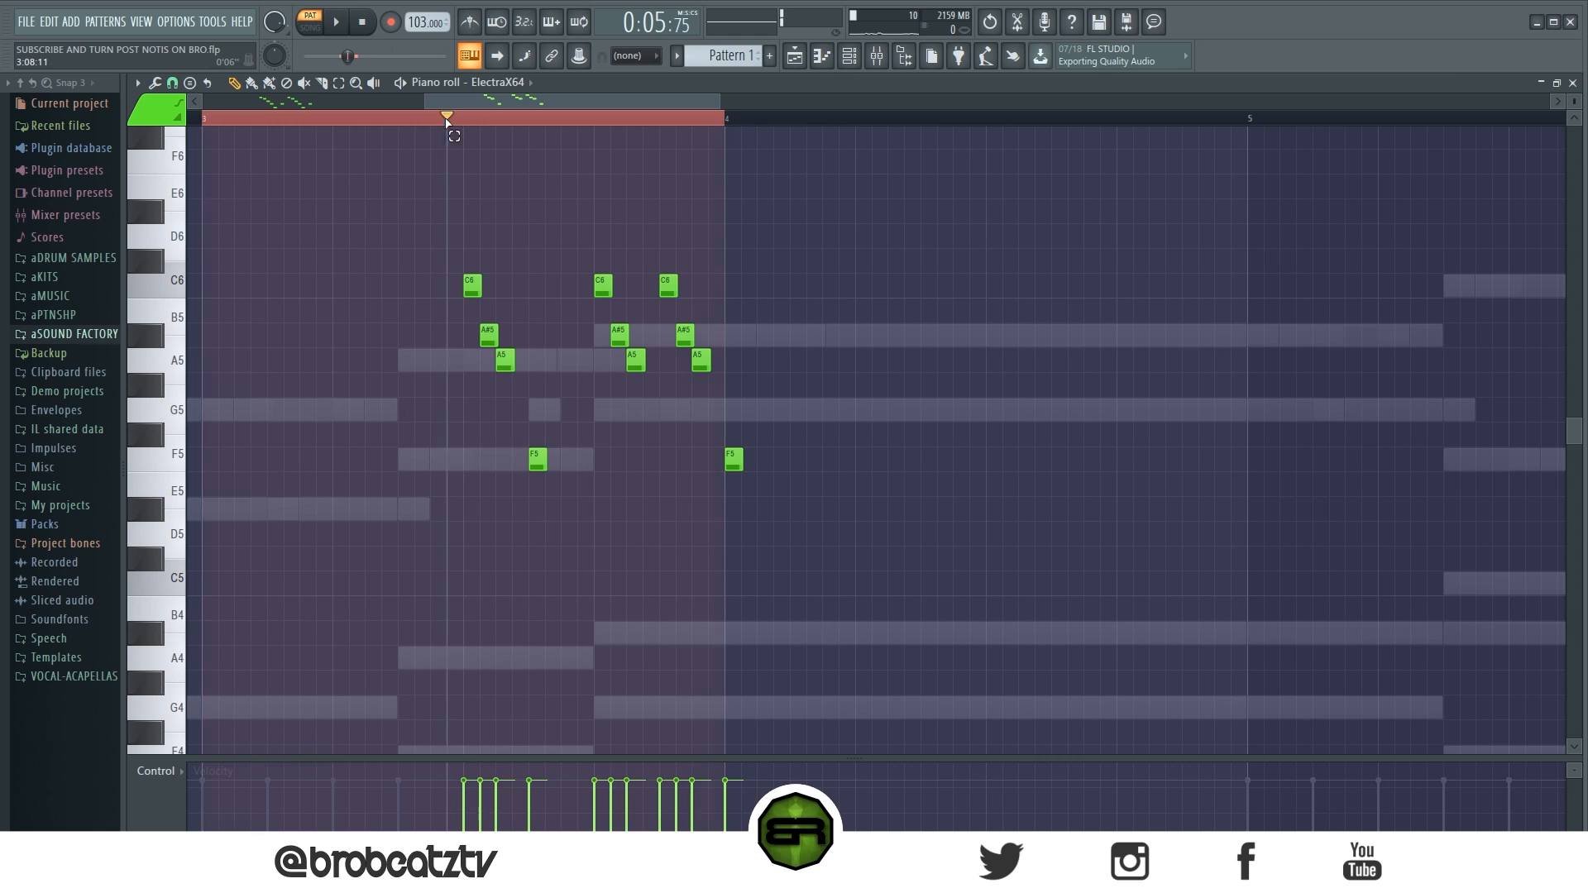
left_click(446, 122)
key("space")
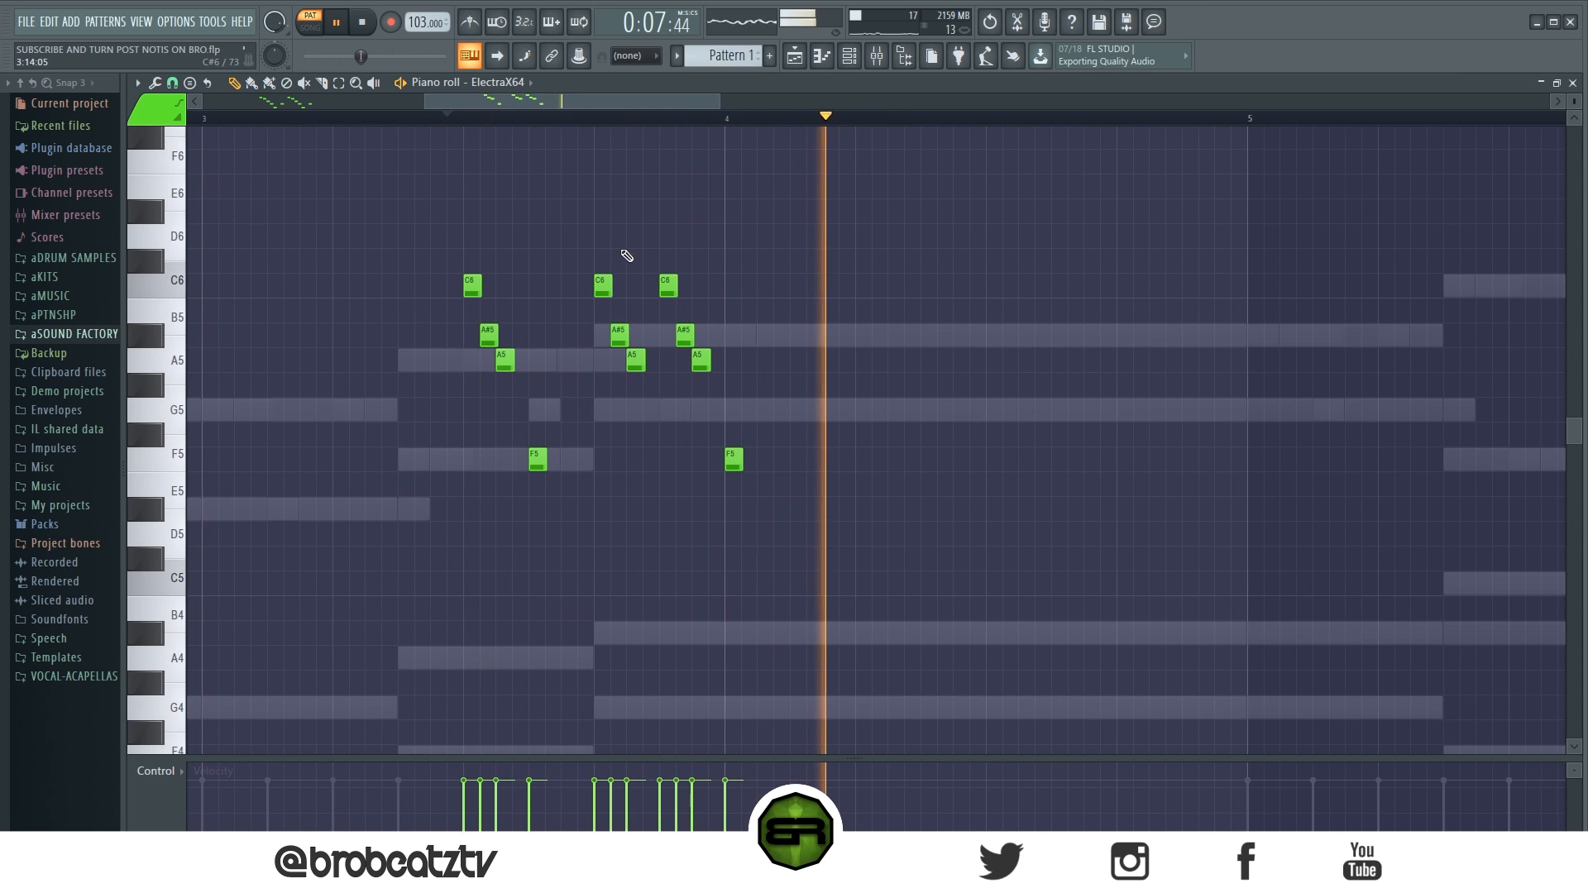
scroll(503, 116, "down", 4)
key("space")
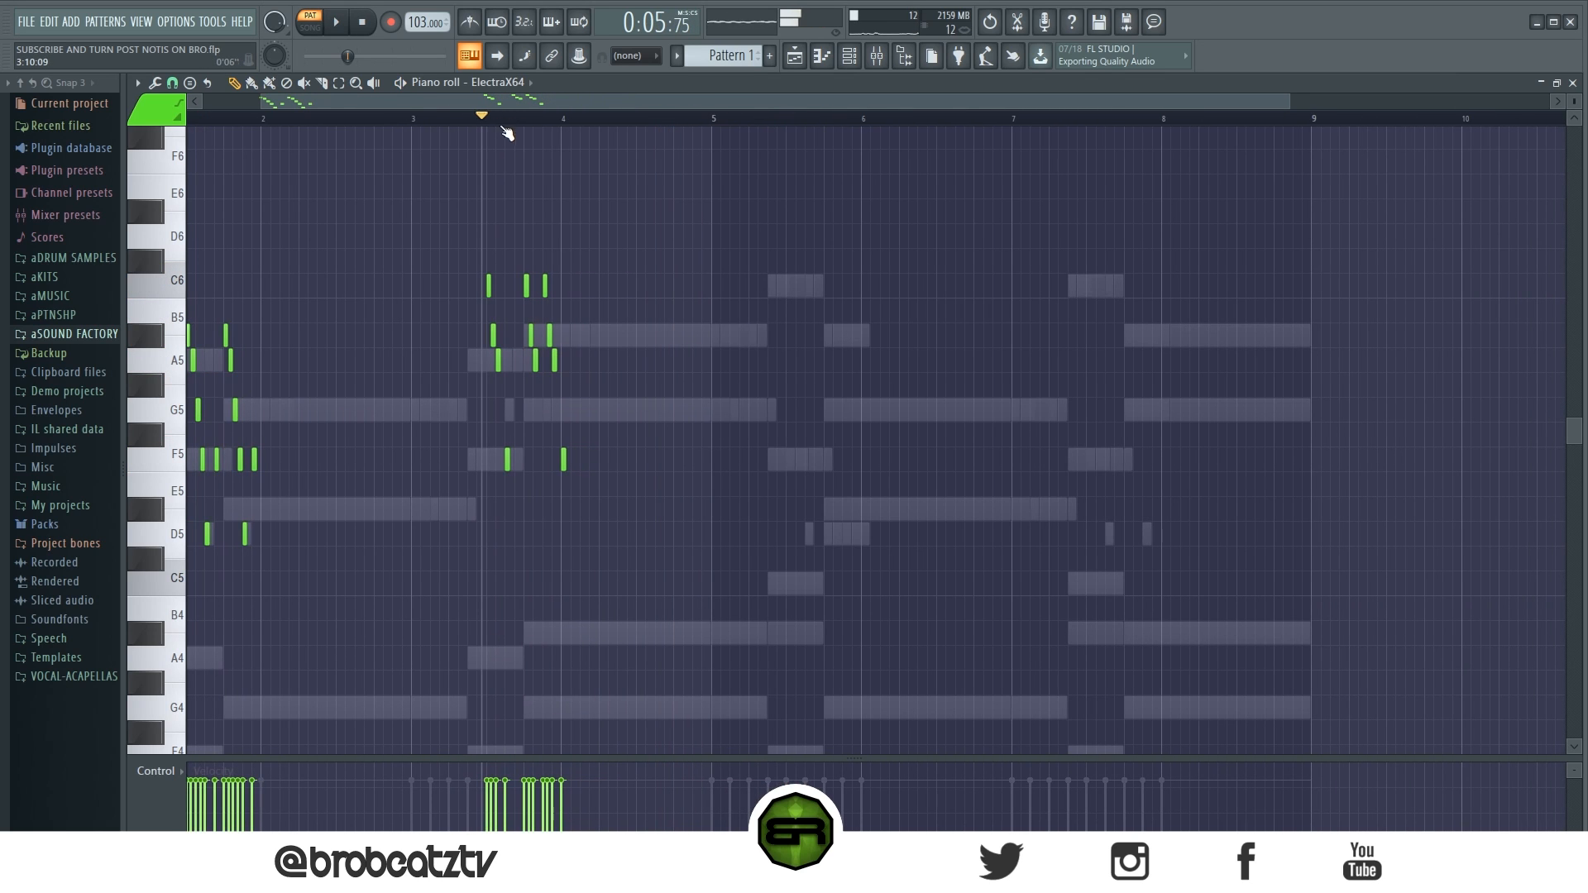
Set the playhead at the start of bar 5 and loop bar 5 for the next run
left_click_drag(602, 101, 746, 108)
scroll(573, 102, "up", 4)
left_click_drag(573, 102, 616, 104)
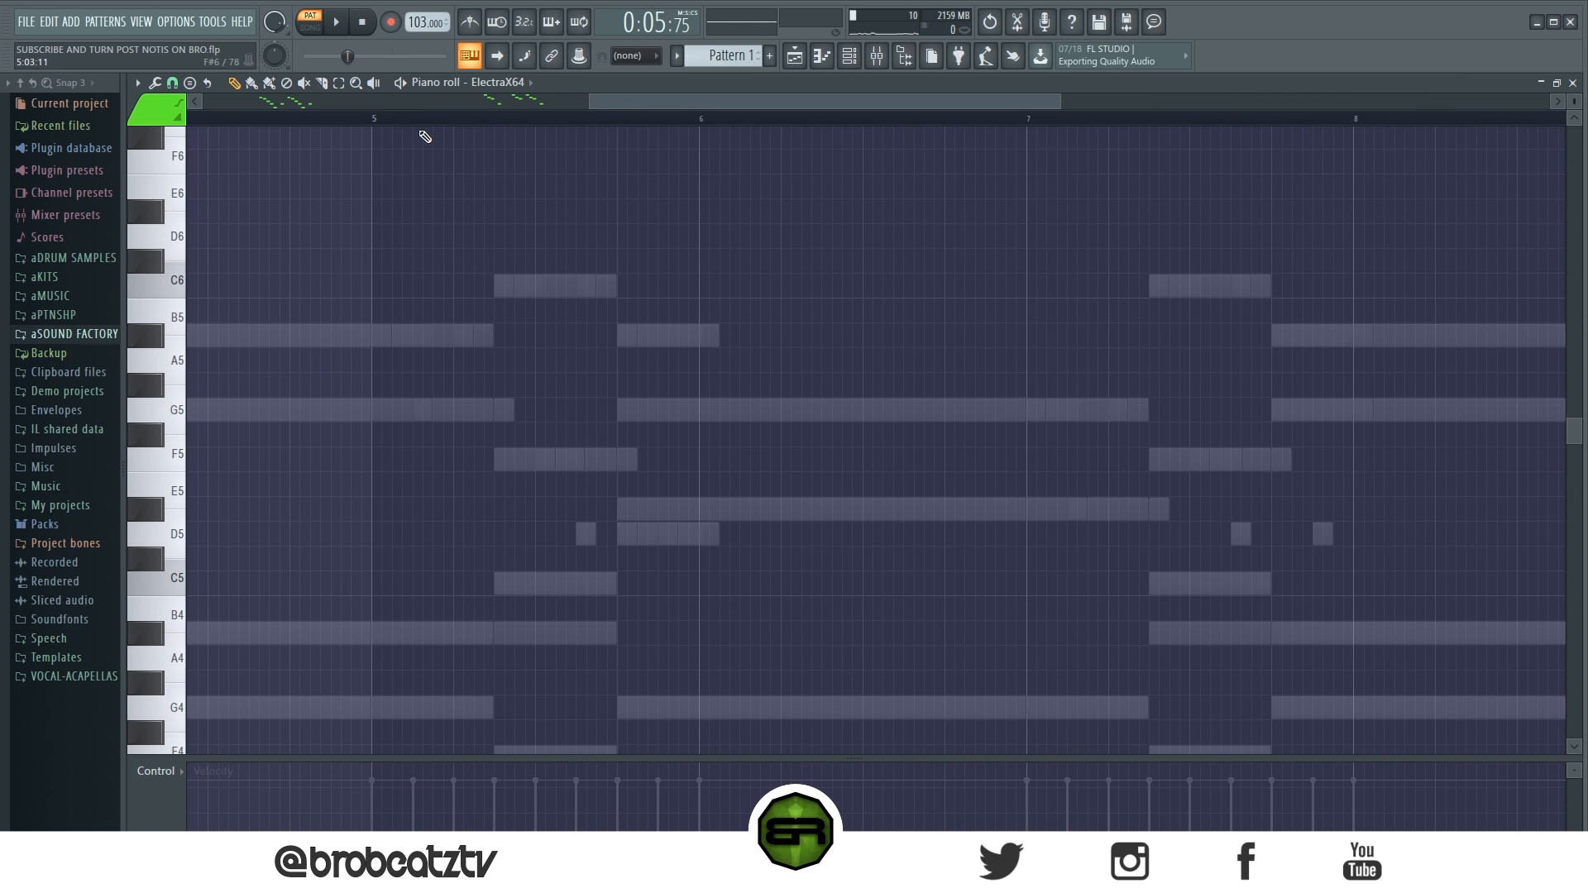
left_click(377, 121)
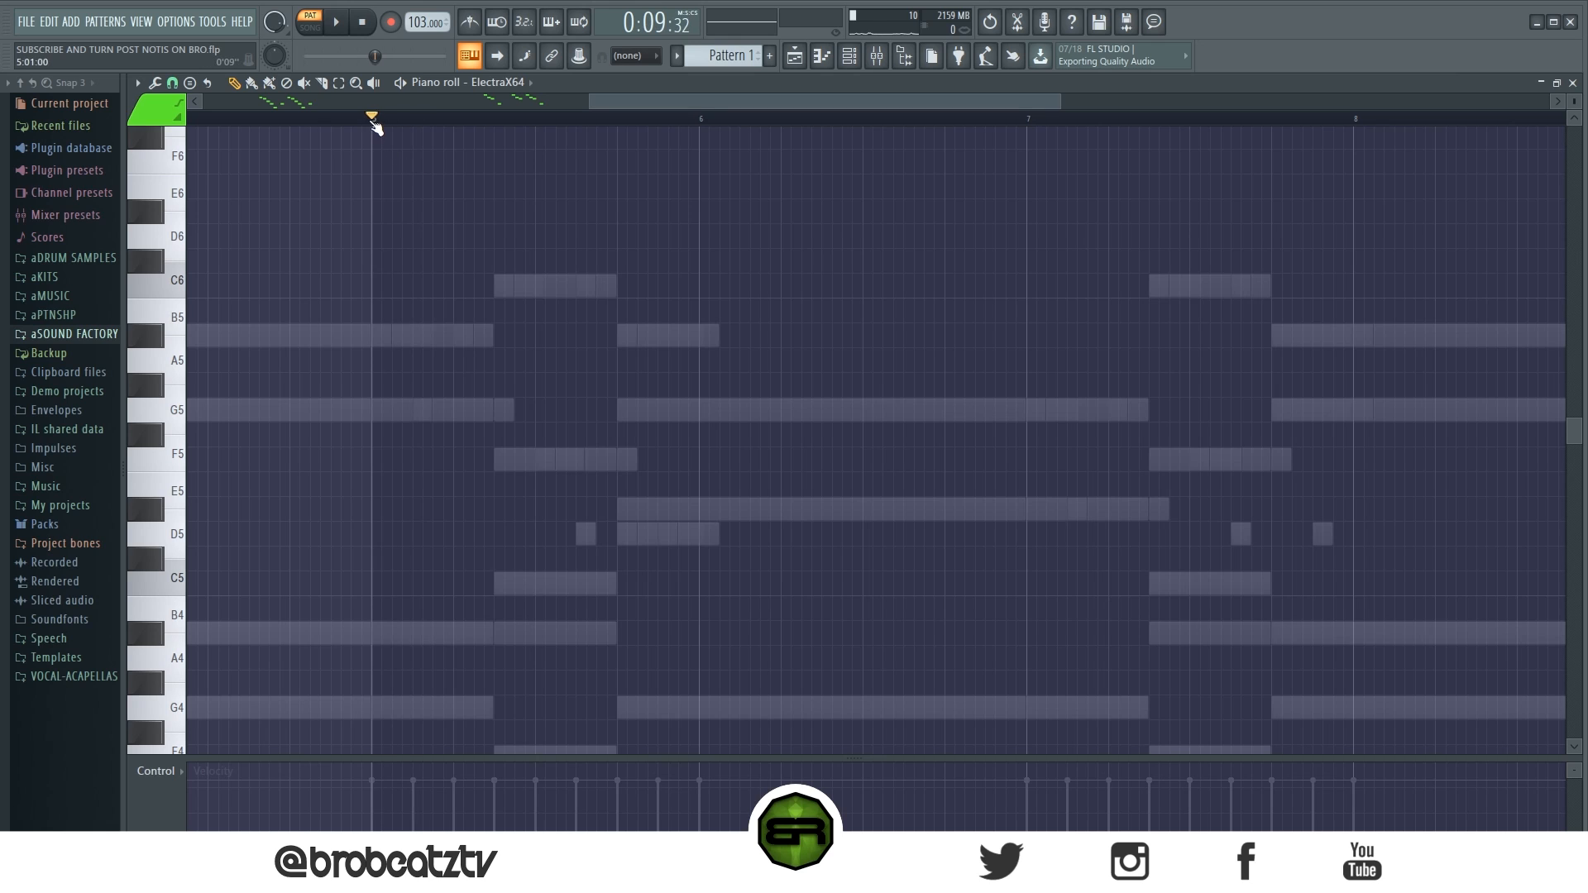
left_click_drag(375, 120, 706, 167)
scroll(617, 124, "up", 2)
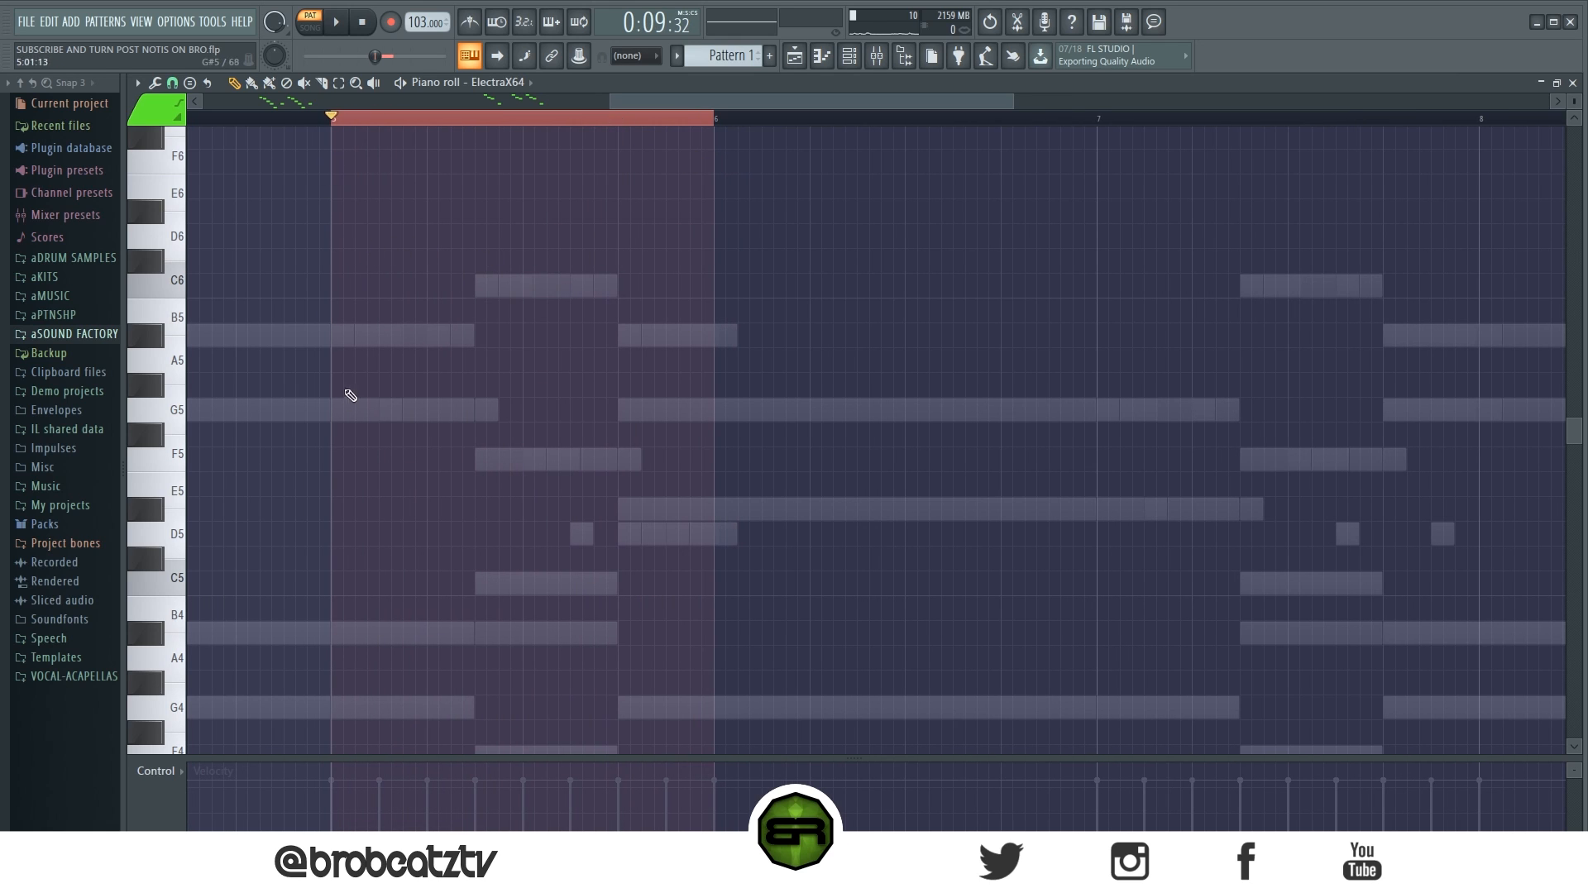
Examine the finished half-step runs in bars 1 and 3 as a reference for bar 5
left_click_drag(654, 103, 606, 106)
scroll(626, 119, "up", 1)
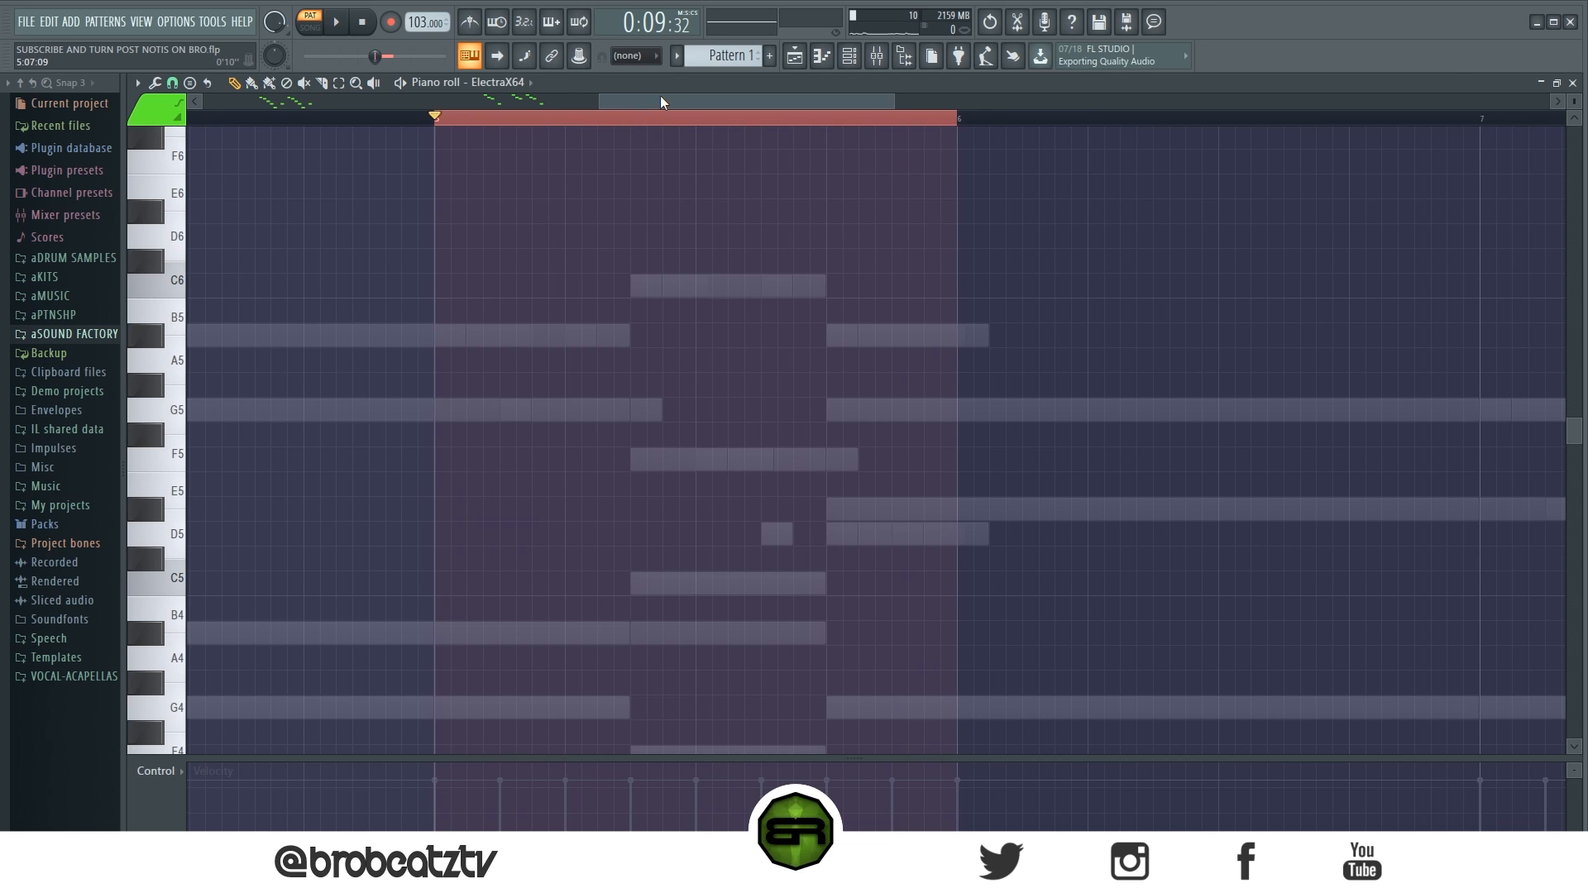
scroll(600, 121, "down", 3)
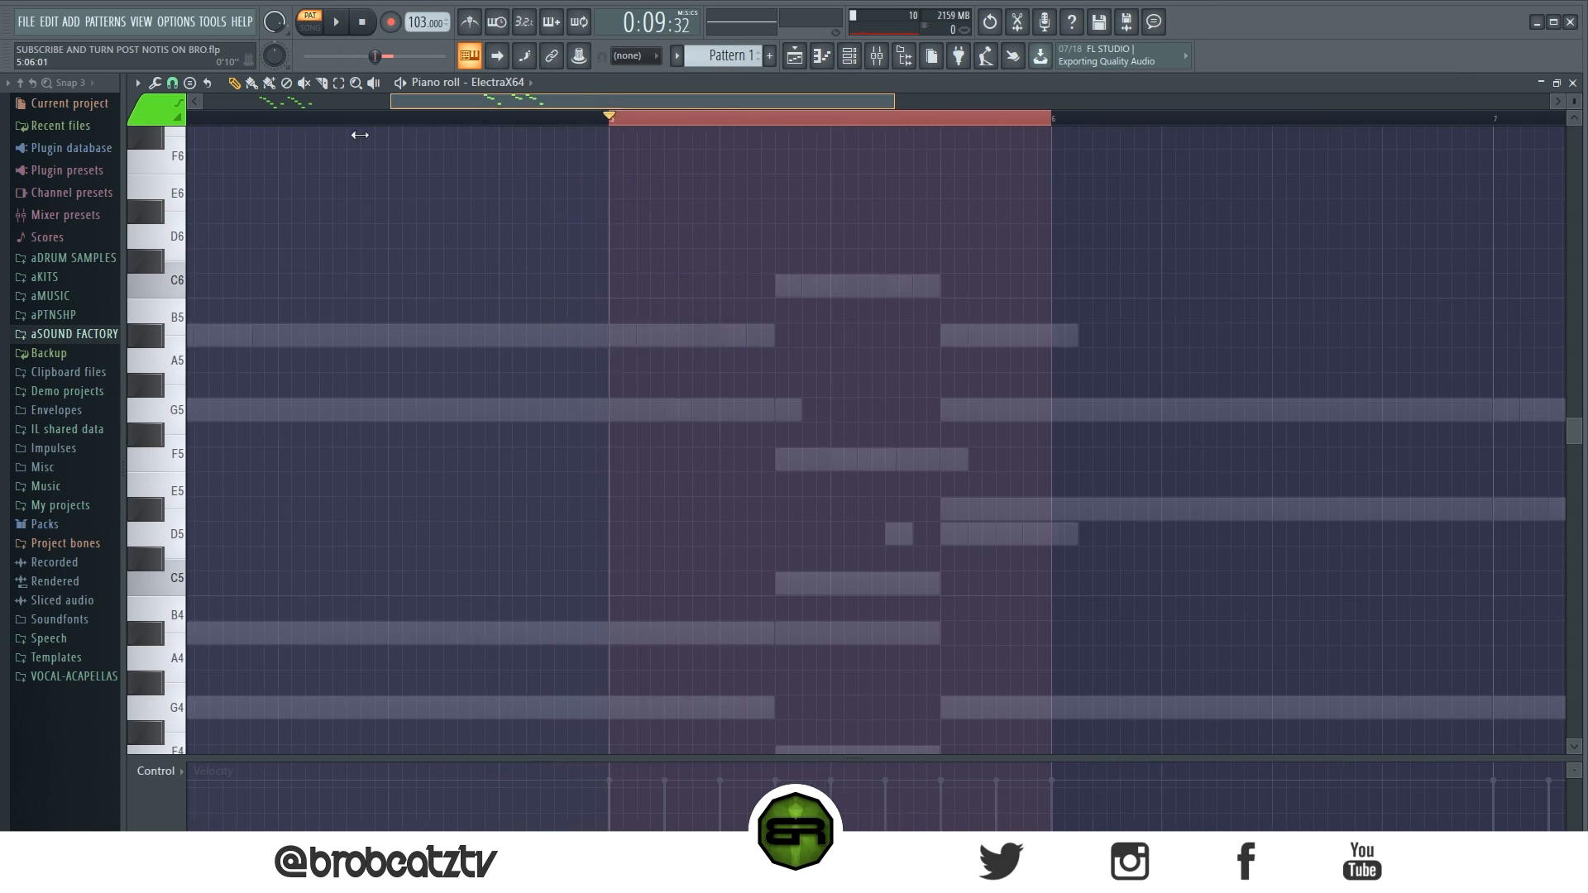
left_click_drag(734, 250, 905, 566)
left_click_drag(260, 283, 486, 664)
left_click(513, 603, "ctrl")
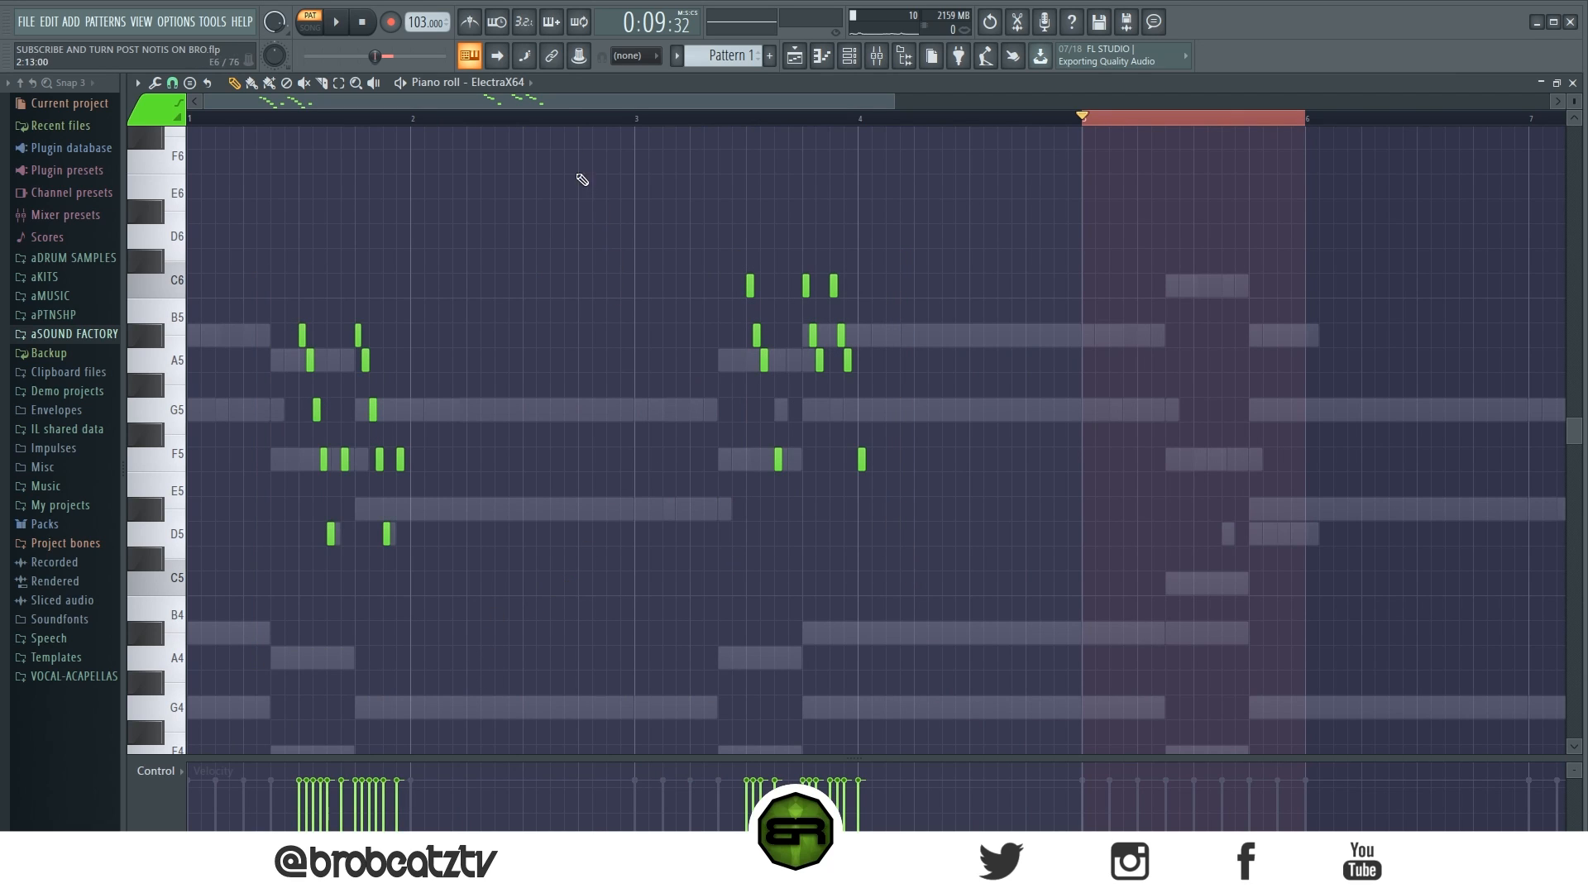
left_click_drag(560, 103, 628, 108)
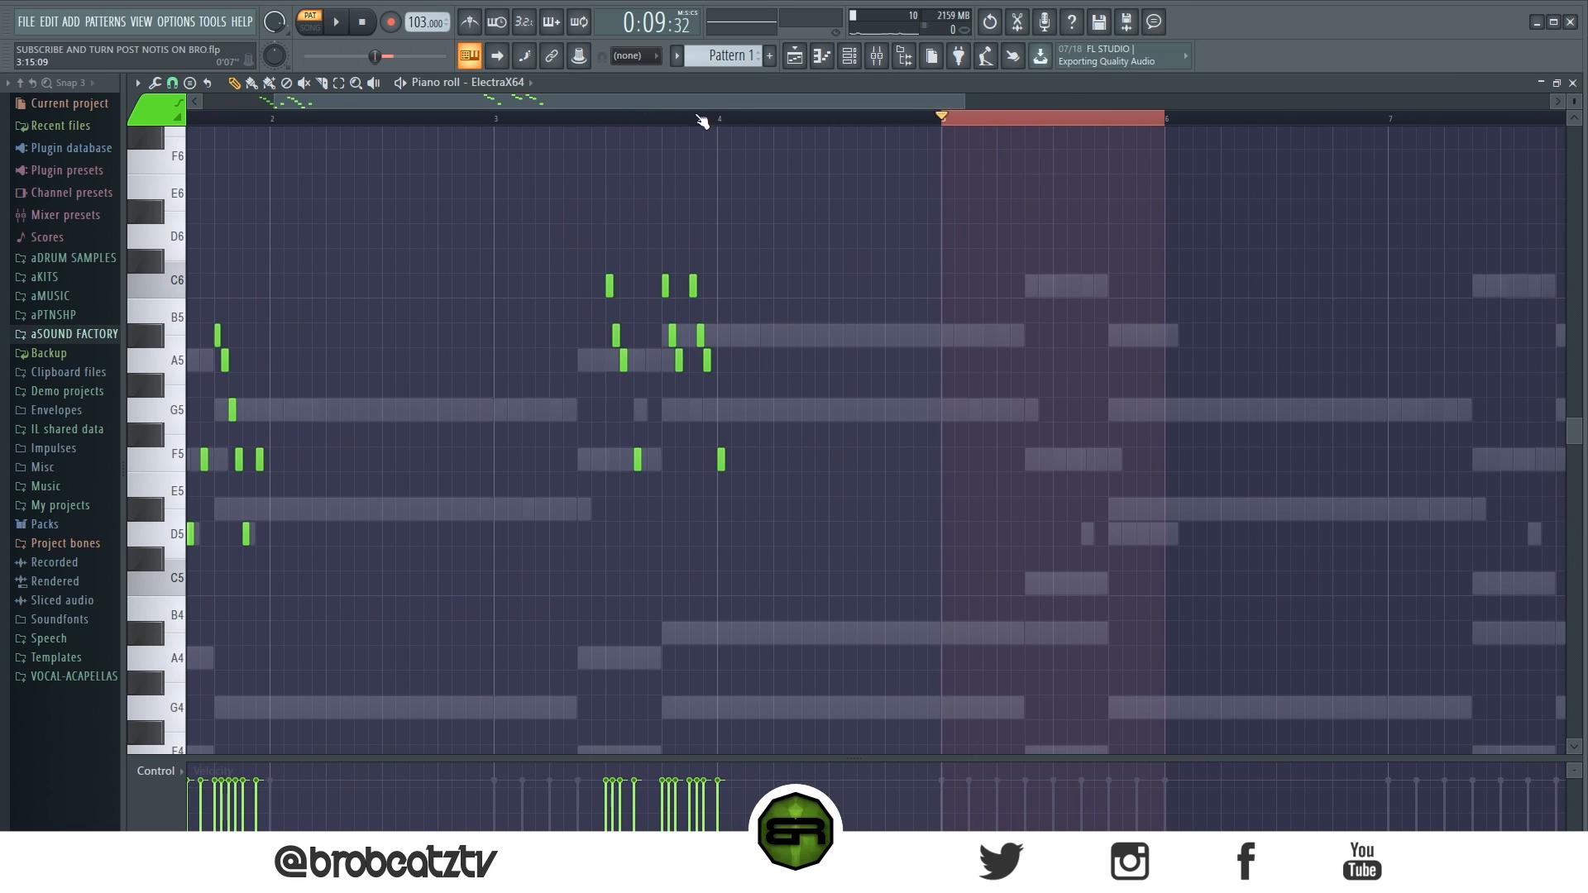
left_click_drag(717, 103, 868, 105)
Draw A#5, G5, A5, A#5, G5, A5 and C6 stepwise from bar 5, D5 at step 11, and D5 with A#5 on beat 4
scroll(847, 120, "up", 2)
scroll(571, 120, "up", 2)
left_click_drag(671, 106, 697, 116)
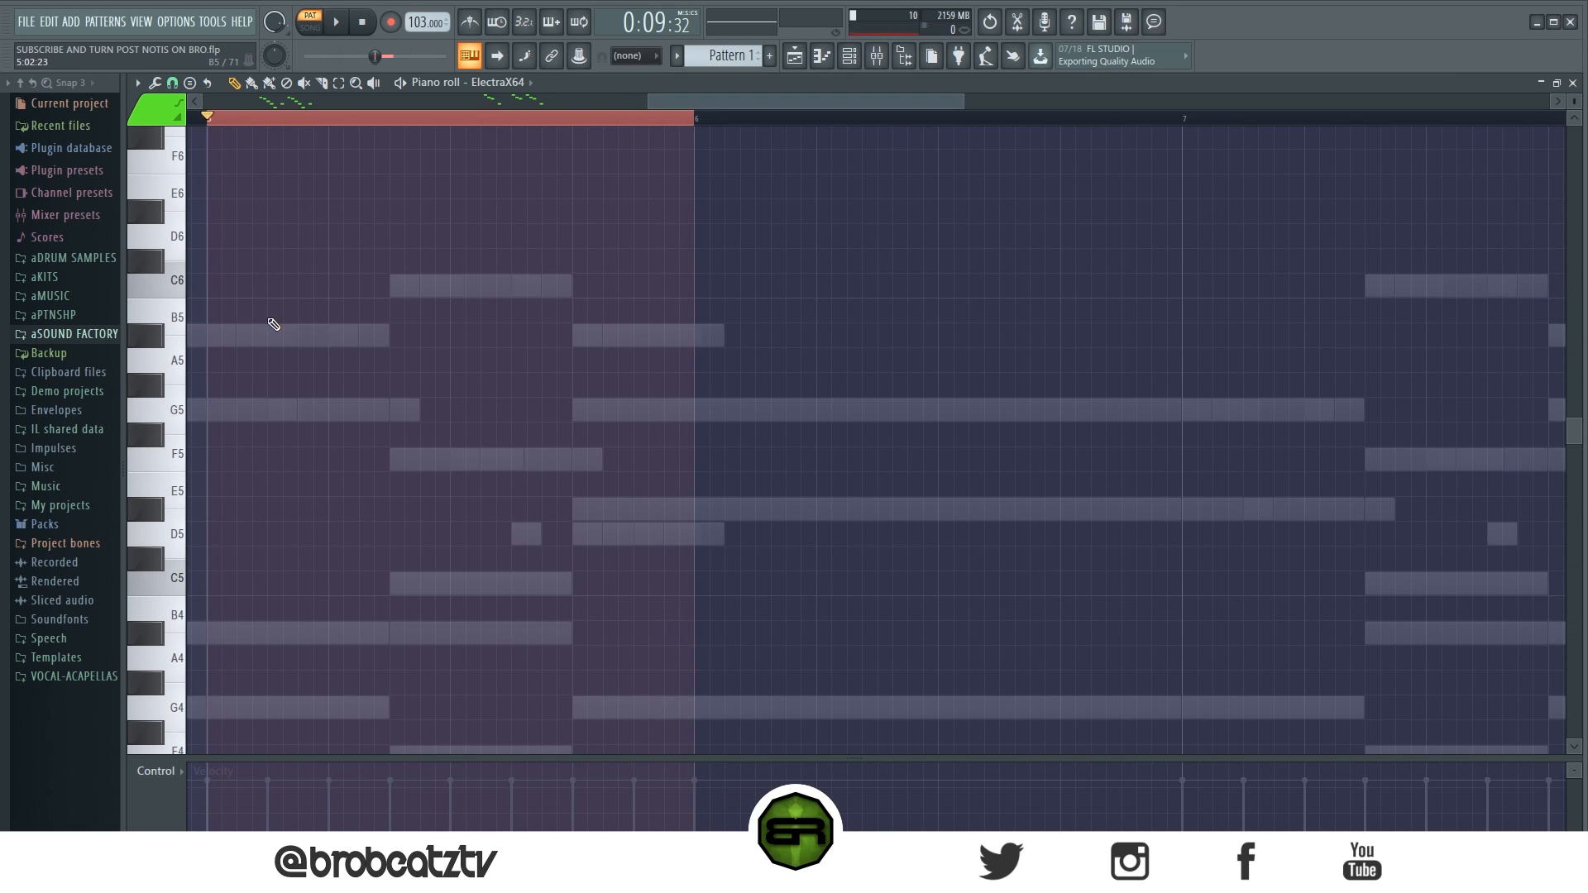
left_click(211, 339)
scroll(227, 408, "up", 2)
left_click(422, 408)
left_click(461, 358)
left_click(507, 333)
left_click(546, 408)
left_click(631, 283)
left_click(797, 532)
left_click(878, 532)
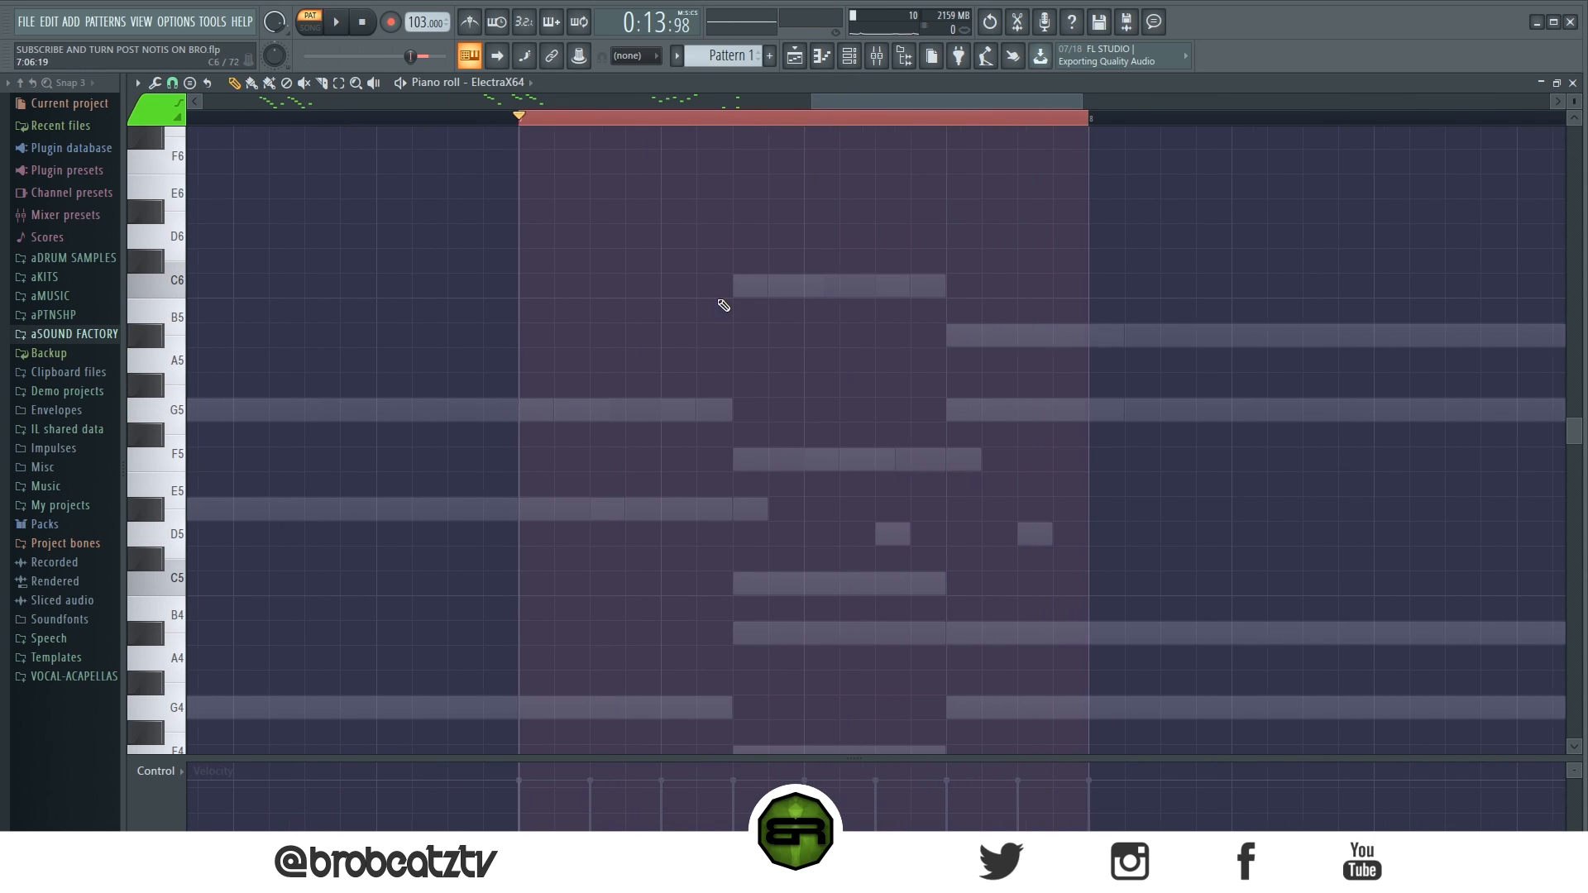
Play the pattern from the start of bar 5 to hear the runs in bars 5 and 7
key("space")
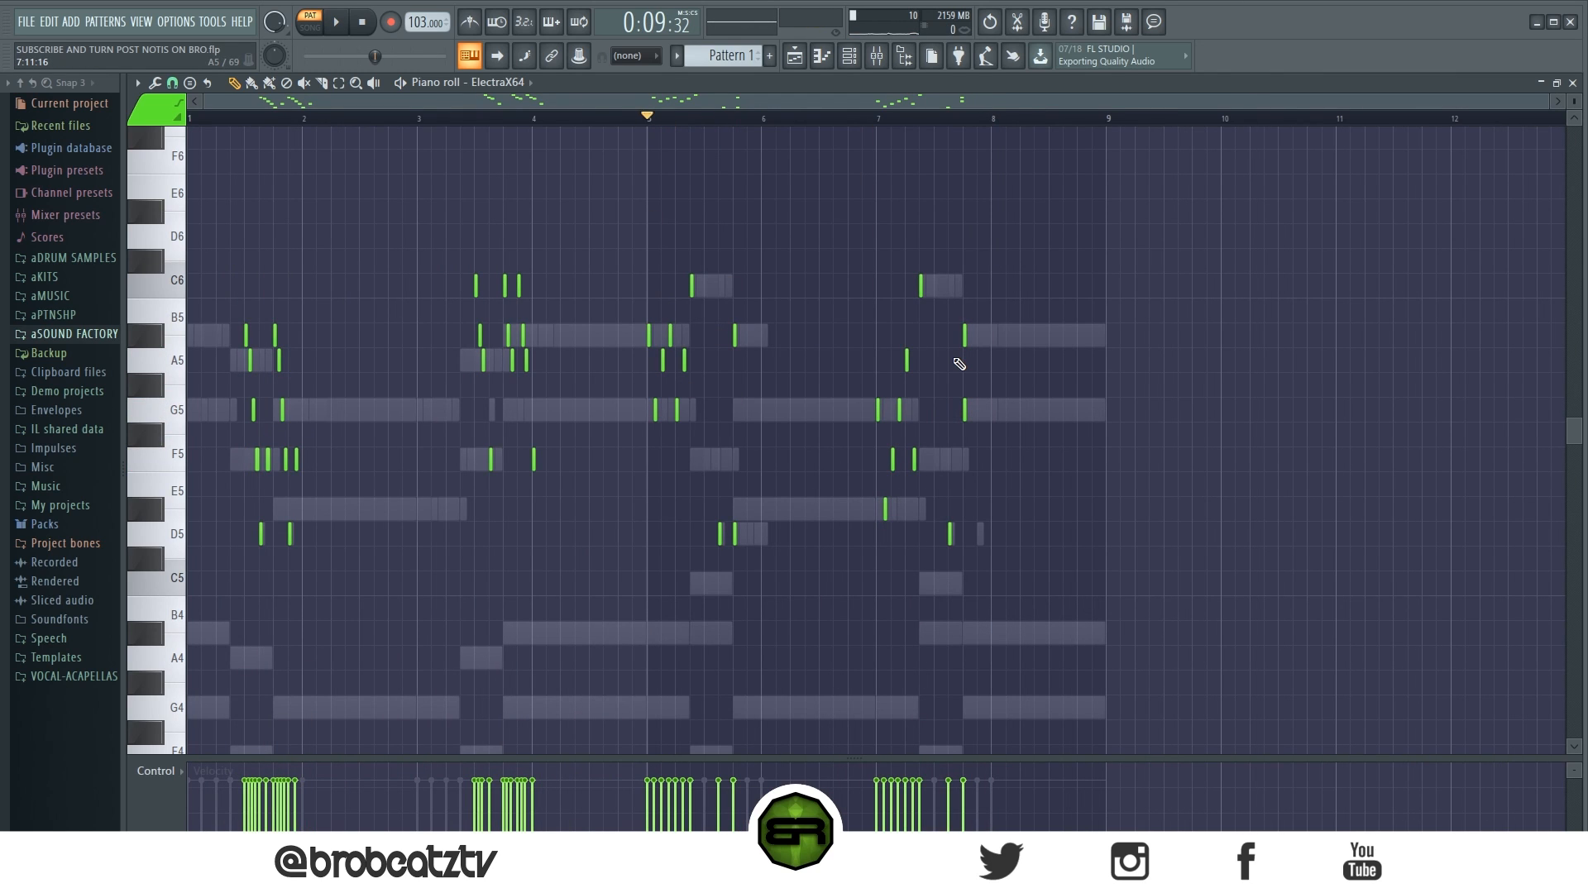
key("space")
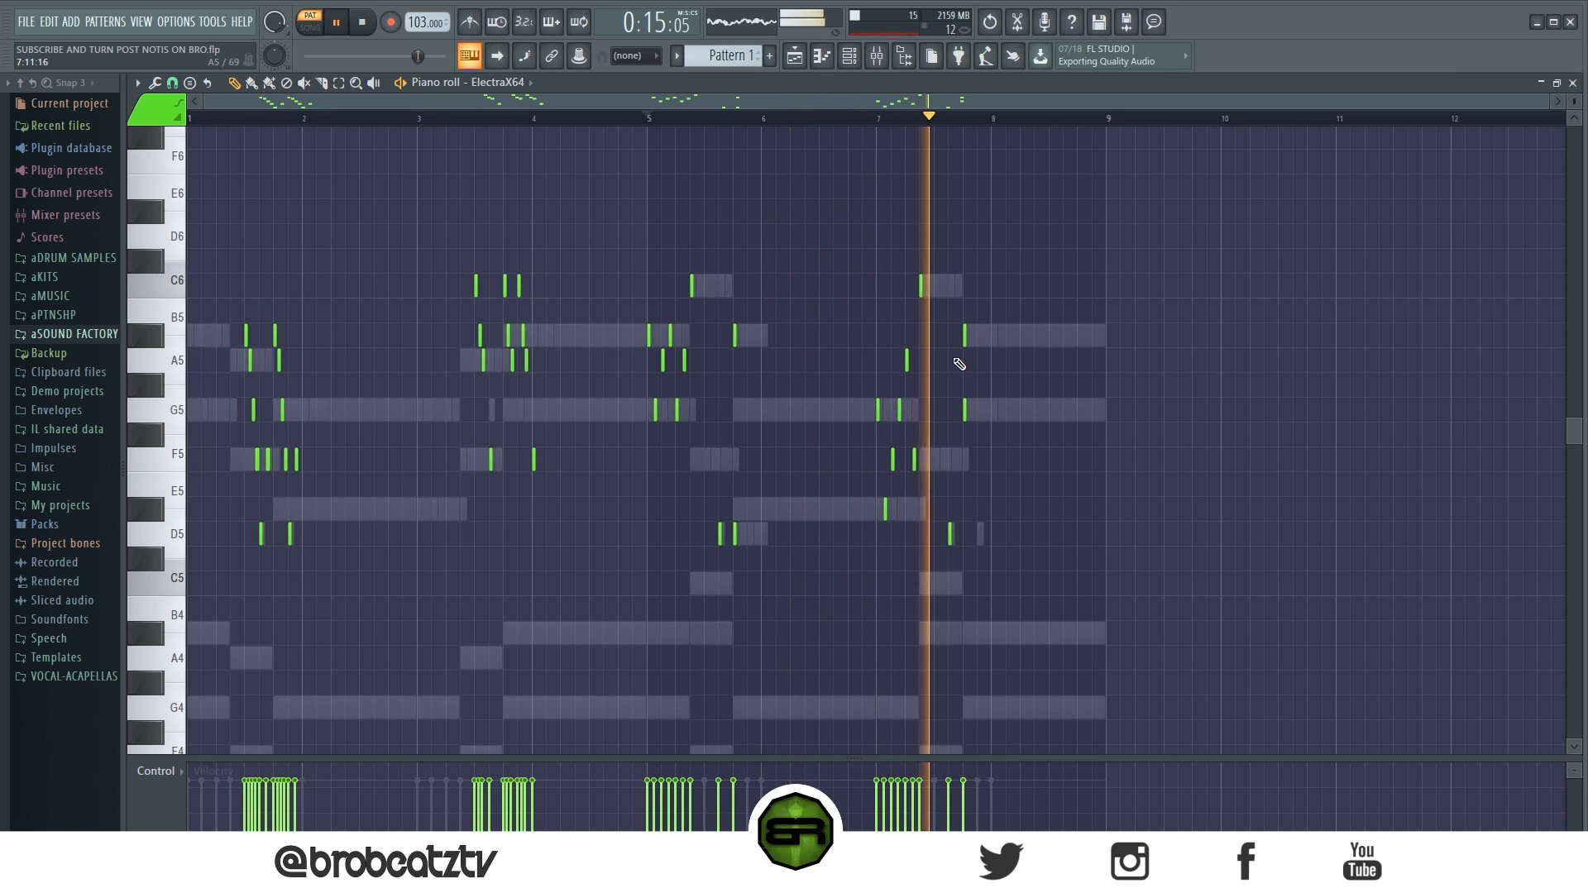
key("space")
left_click_drag(1017, 225, 661, 612)
left_click(683, 438)
Set the piano roll's snap resolution to Step
left_click(172, 83)
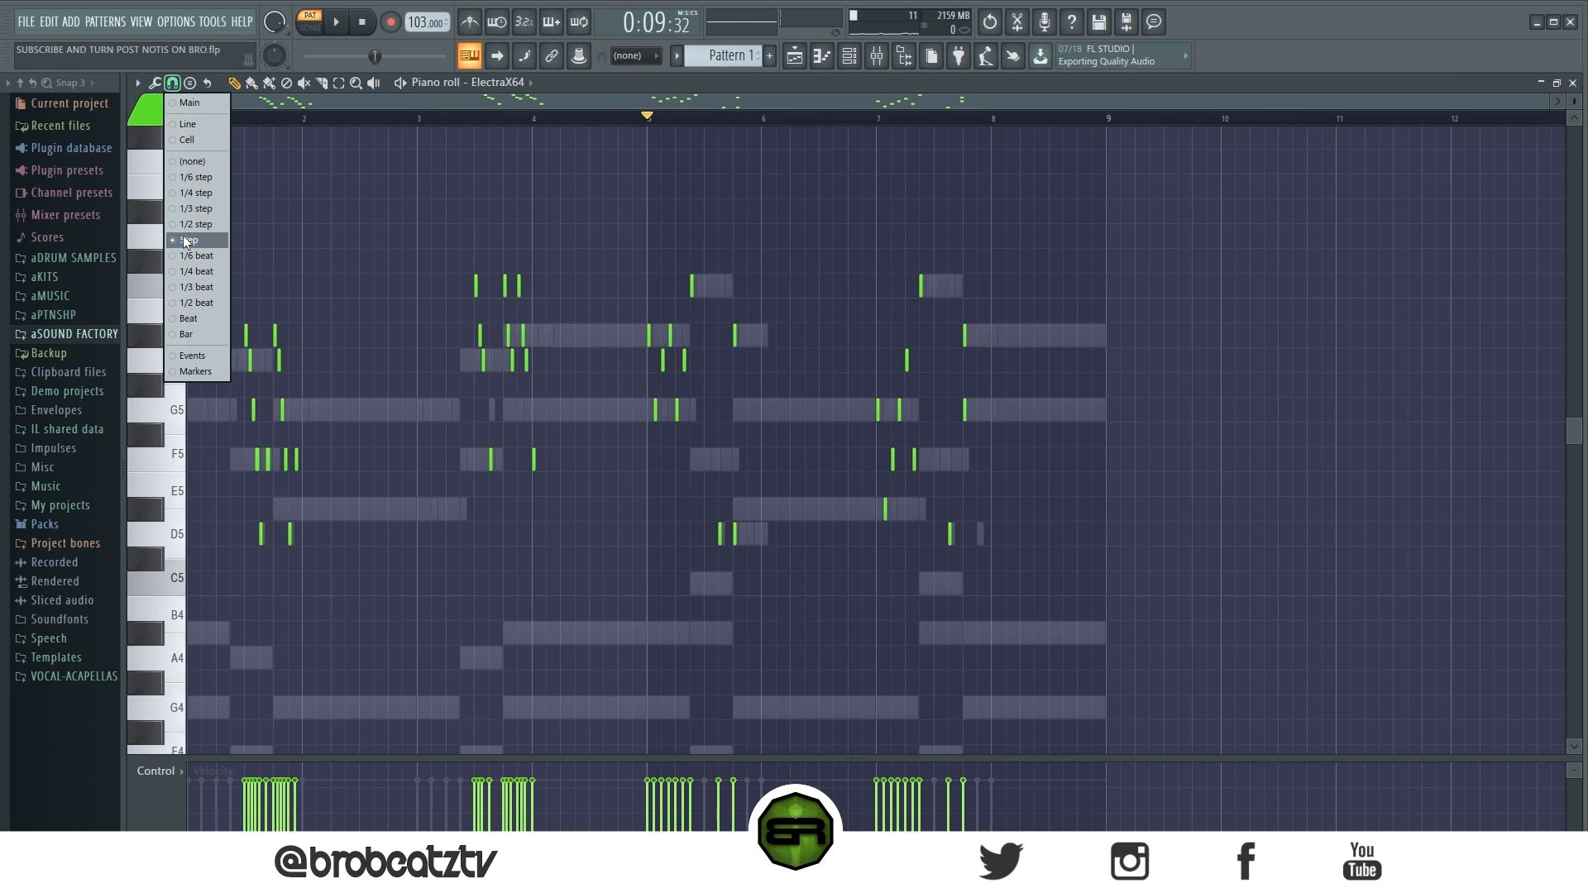
left_click(187, 240)
left_click(172, 83)
left_click(179, 240)
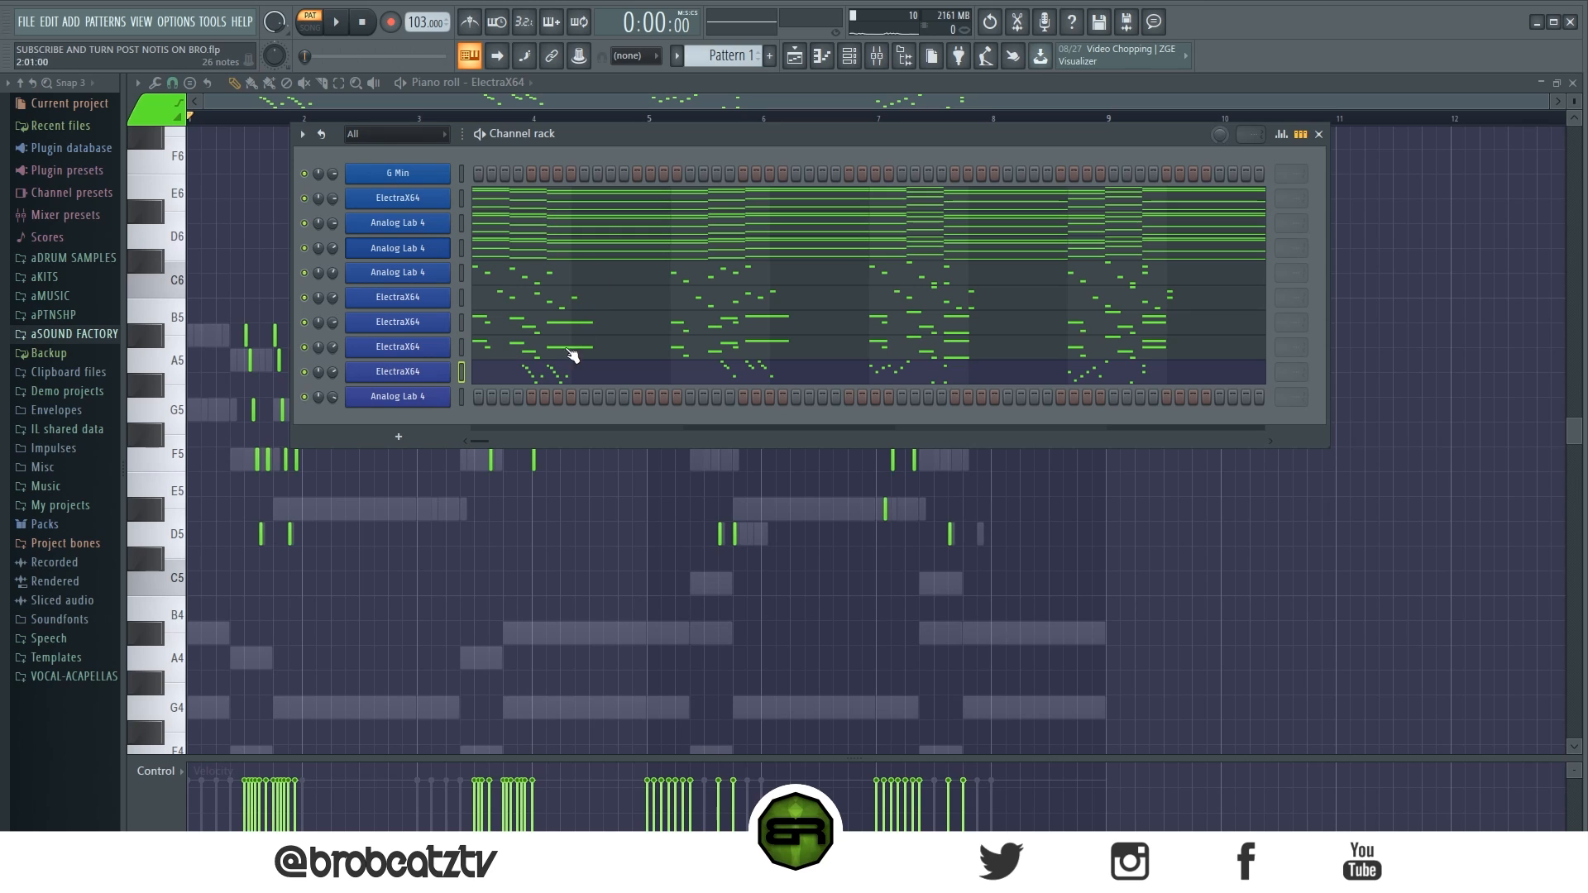
Open the last Analog Lab 4 channel's piano roll and draw G5, F5, D#5, D#5, F5, G5 at the chord changes in bars 1 to 3
right_click(411, 398)
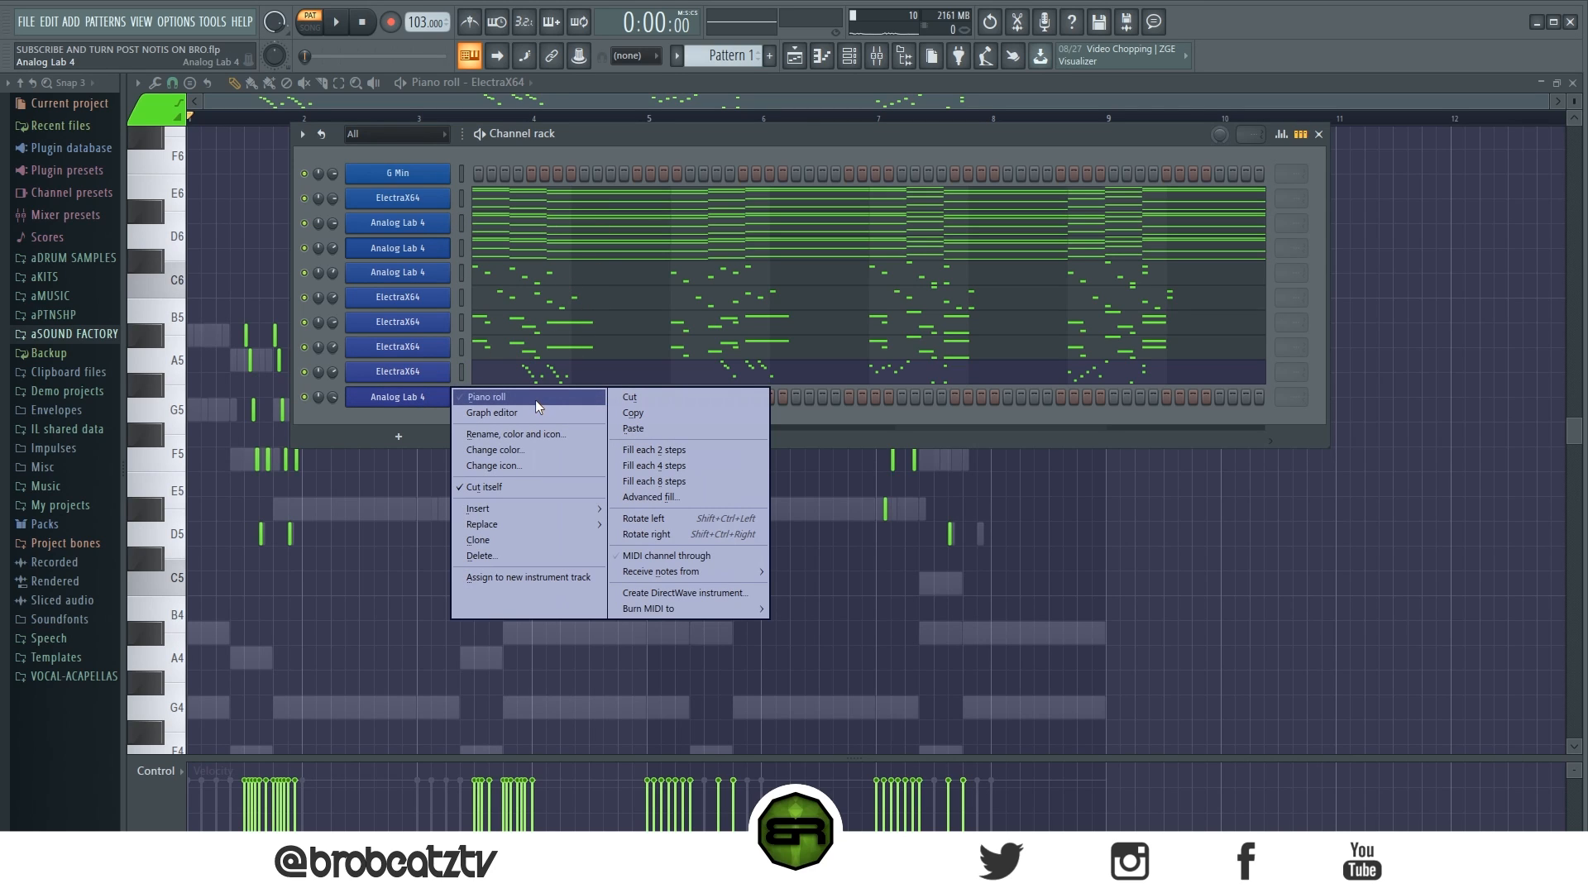
left_click(534, 398)
scroll(448, 112, "up", 3)
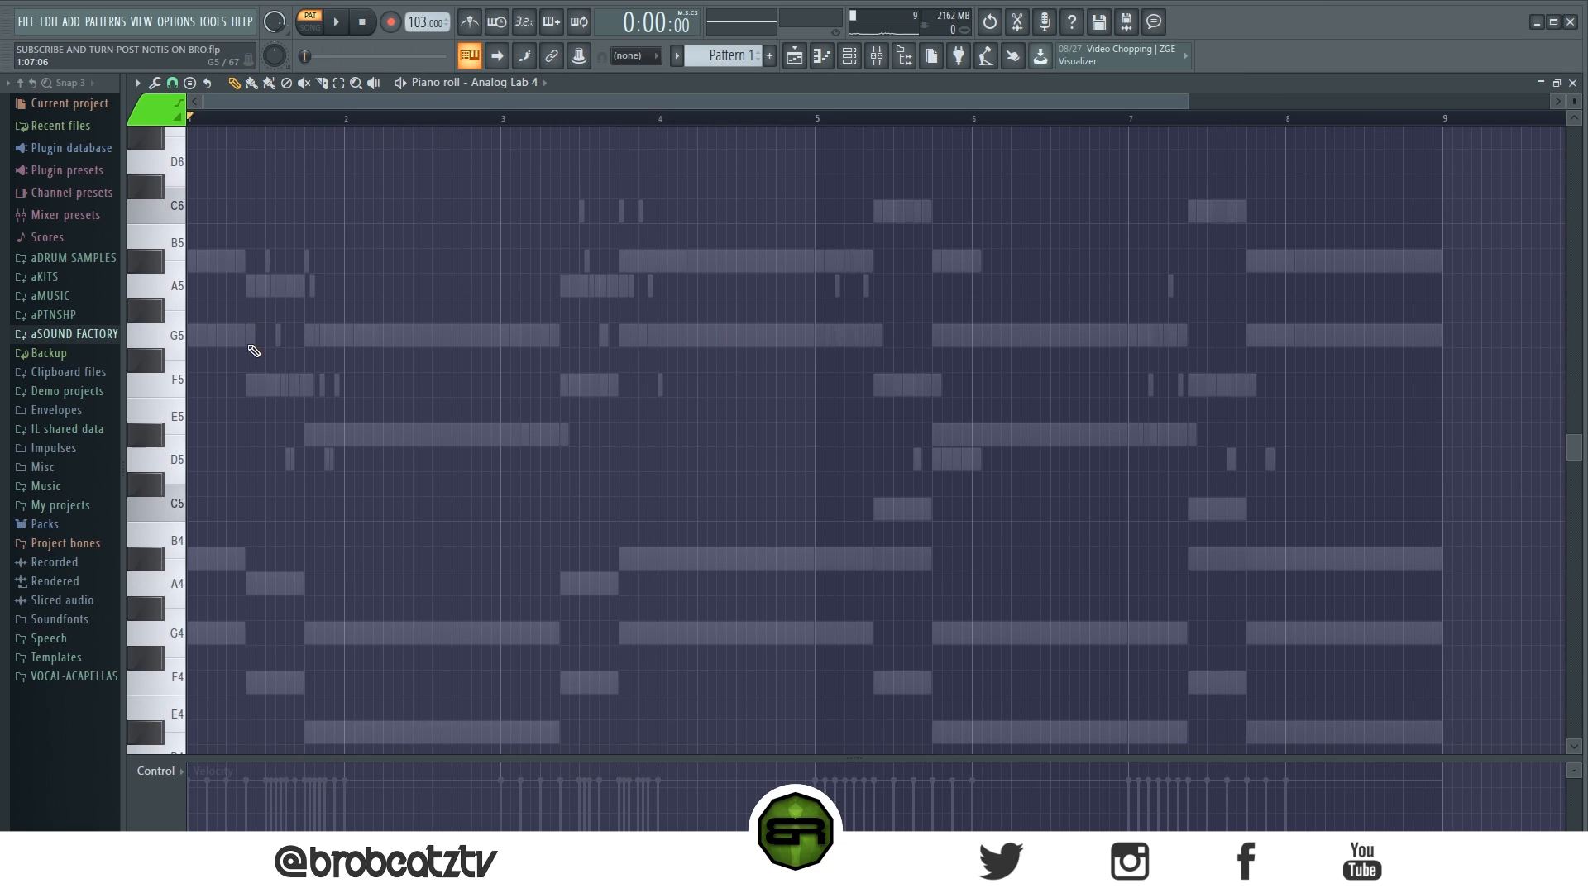
scroll(229, 484, "down", 3)
left_click(191, 335)
left_click(248, 384)
left_click(307, 434)
left_click(503, 435)
left_click(562, 385)
left_click(621, 335)
Duplicate the six notes into bars 5 to 7 and move the two copied F5 notes up to A#5
key("ctrl+b")
key("shift+Left")
left_click_drag(831, 376, 1272, 402)
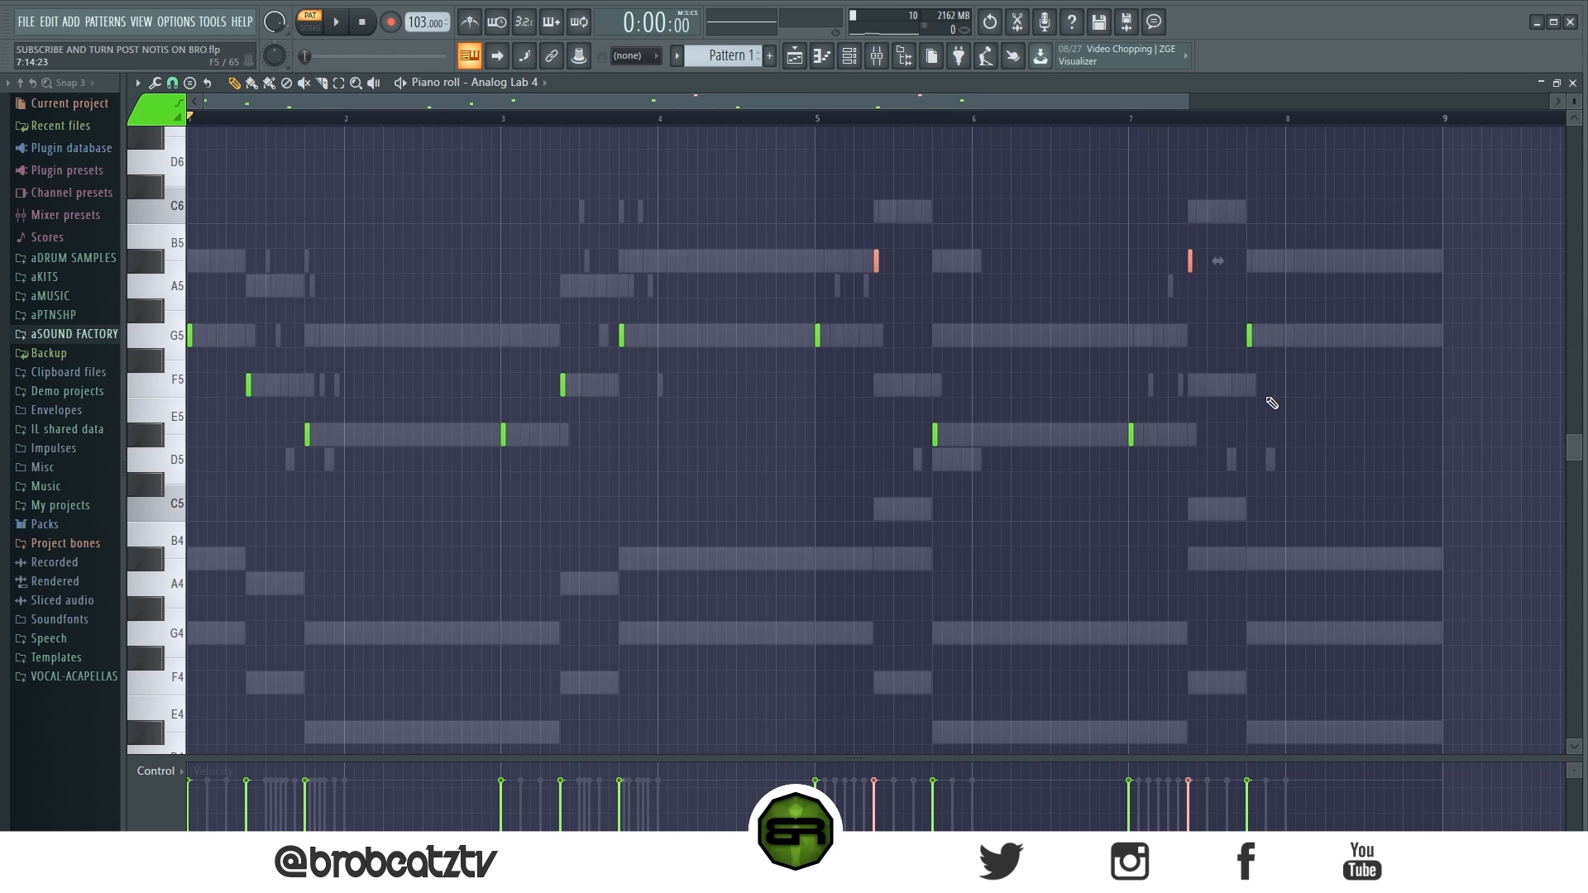
Apply quick legato to all the notes and stretch the last G5 to about the end of bar 8
key("ctrl+a")
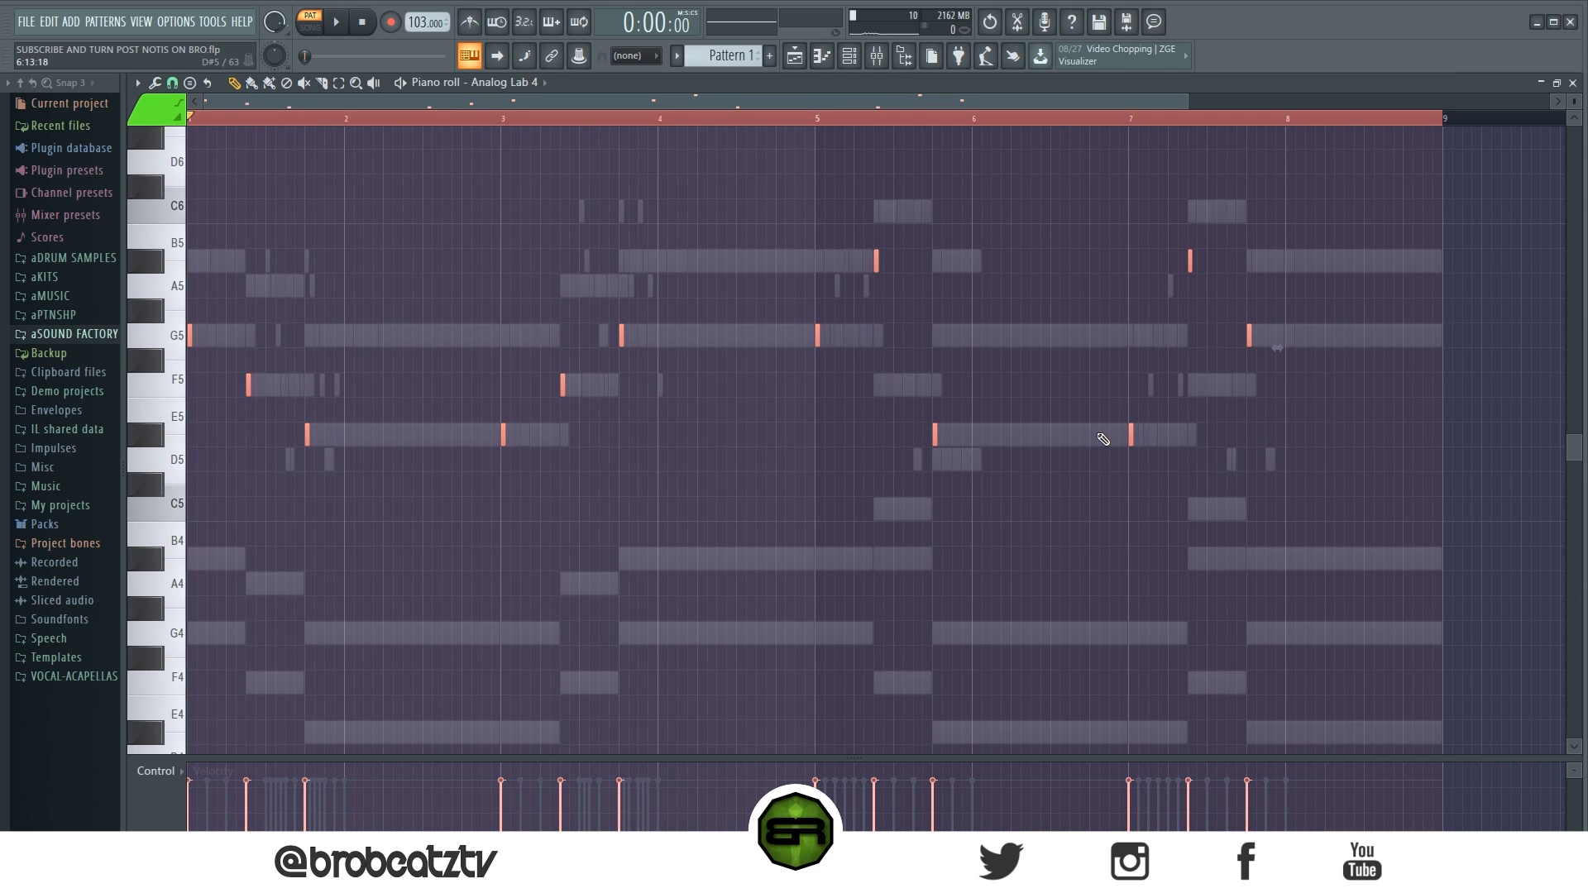
key("ctrl+l")
left_click(1266, 334, "ctrl")
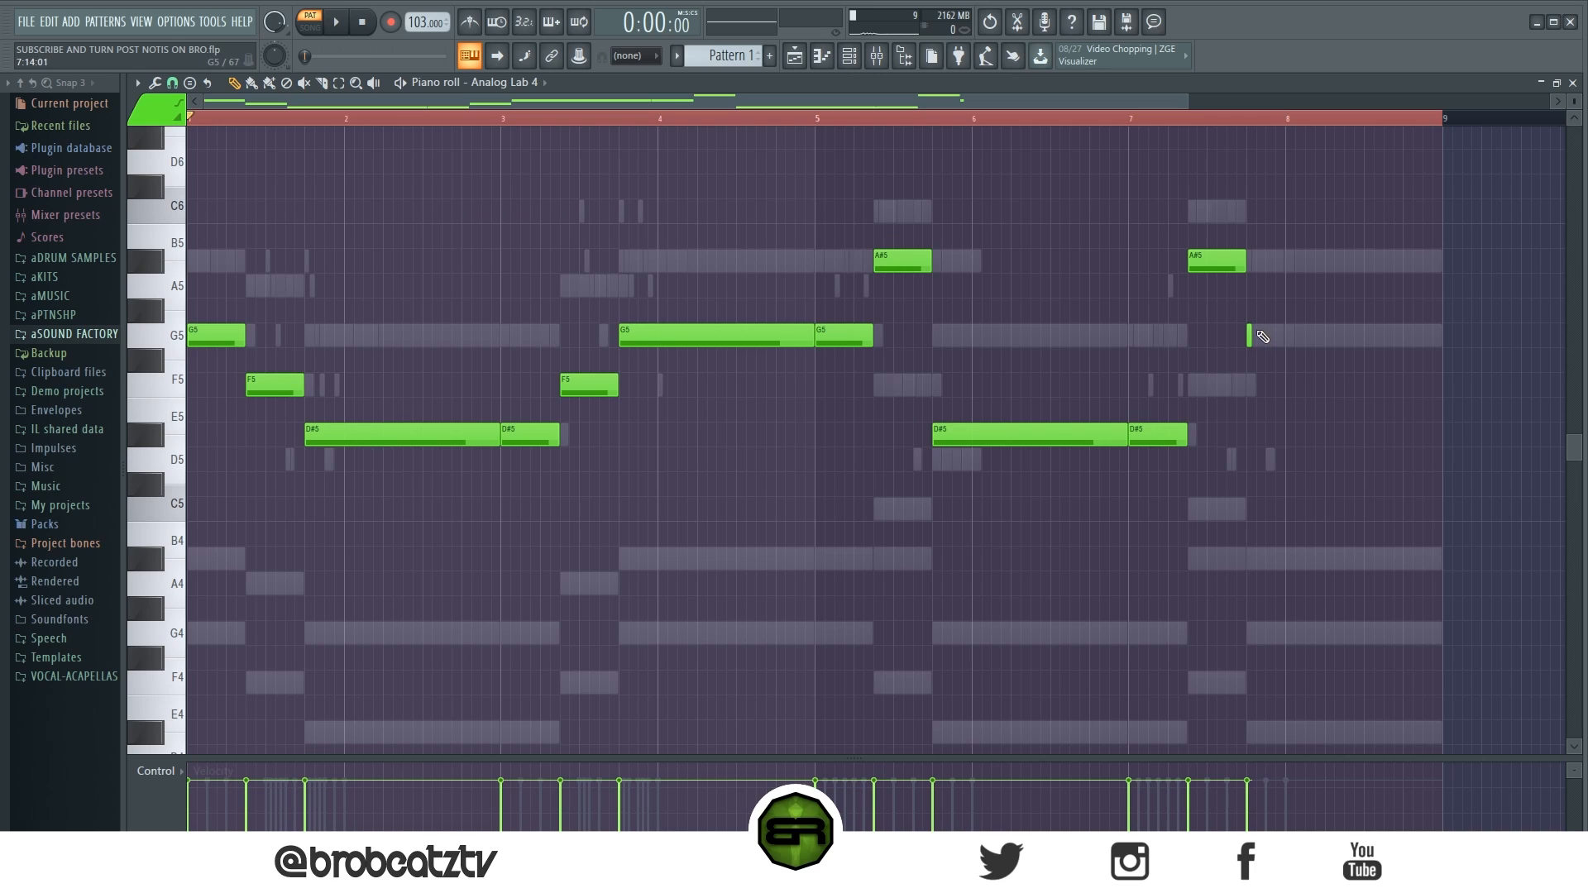
left_click_drag(1253, 333, 1446, 336)
Chop all the notes into half-beat repeats with the chopper's time multiplier and deselect them
key("ctrl+a")
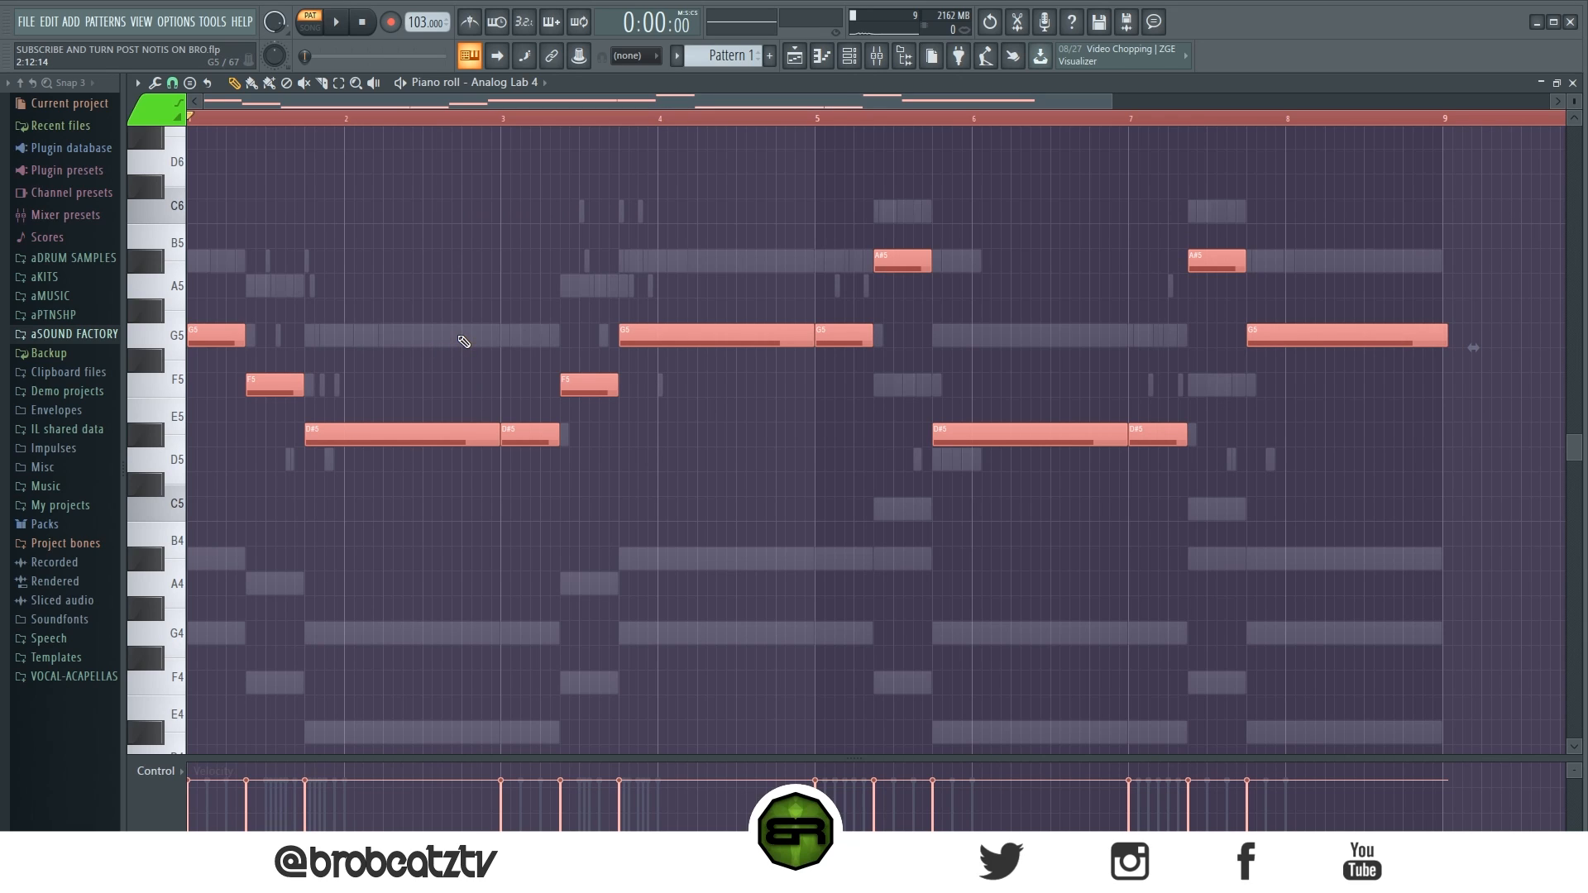
key("alt+u")
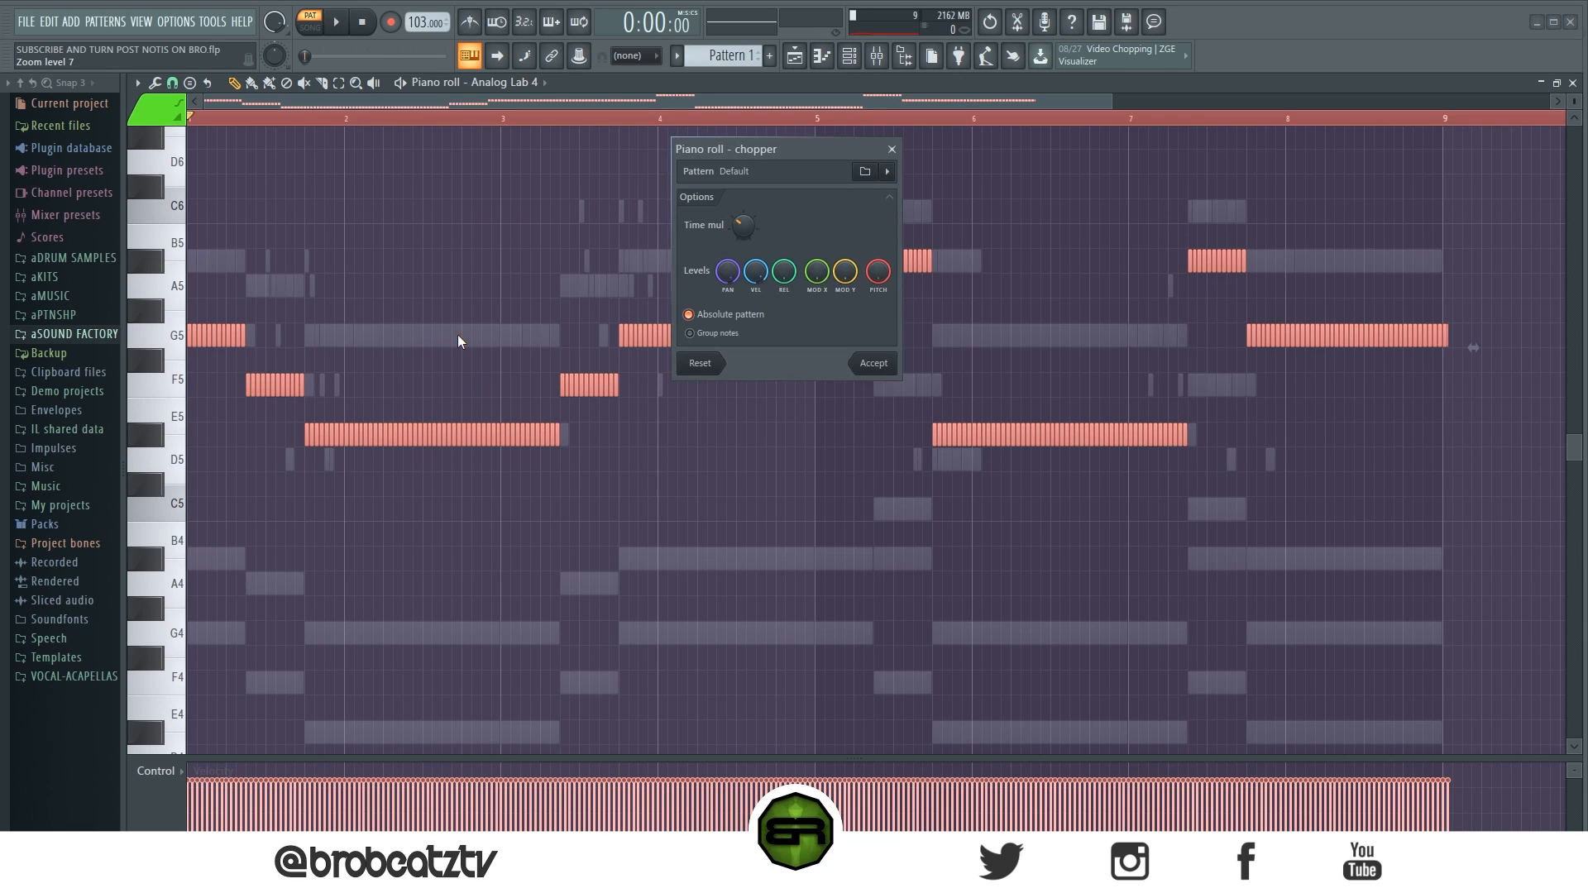
scroll(743, 232, "up", 1)
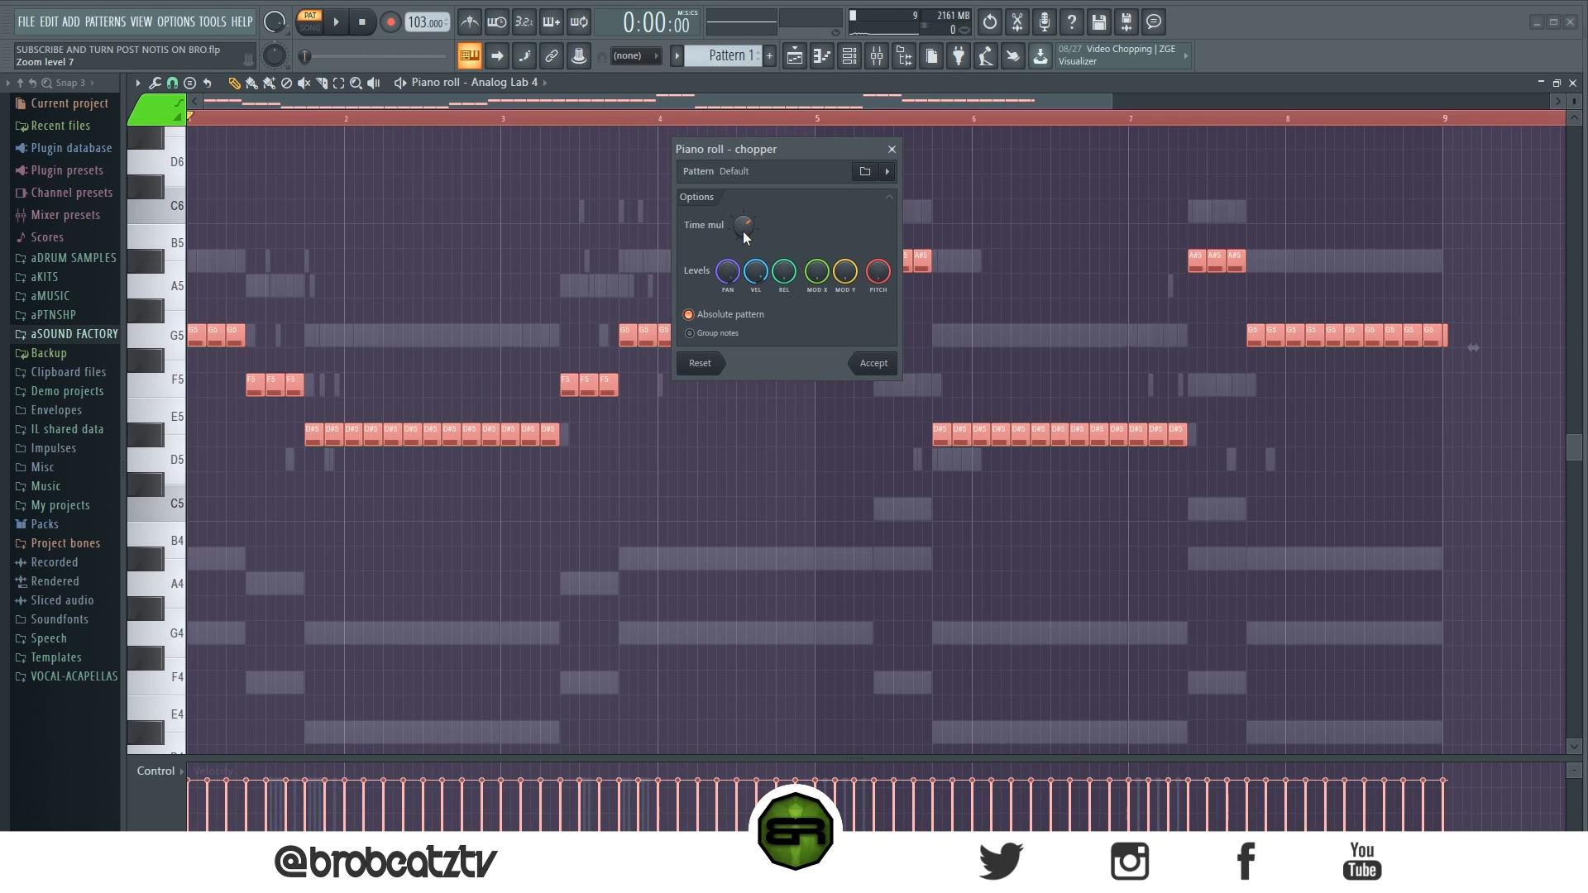
left_click(872, 362)
key("ctrl+d")
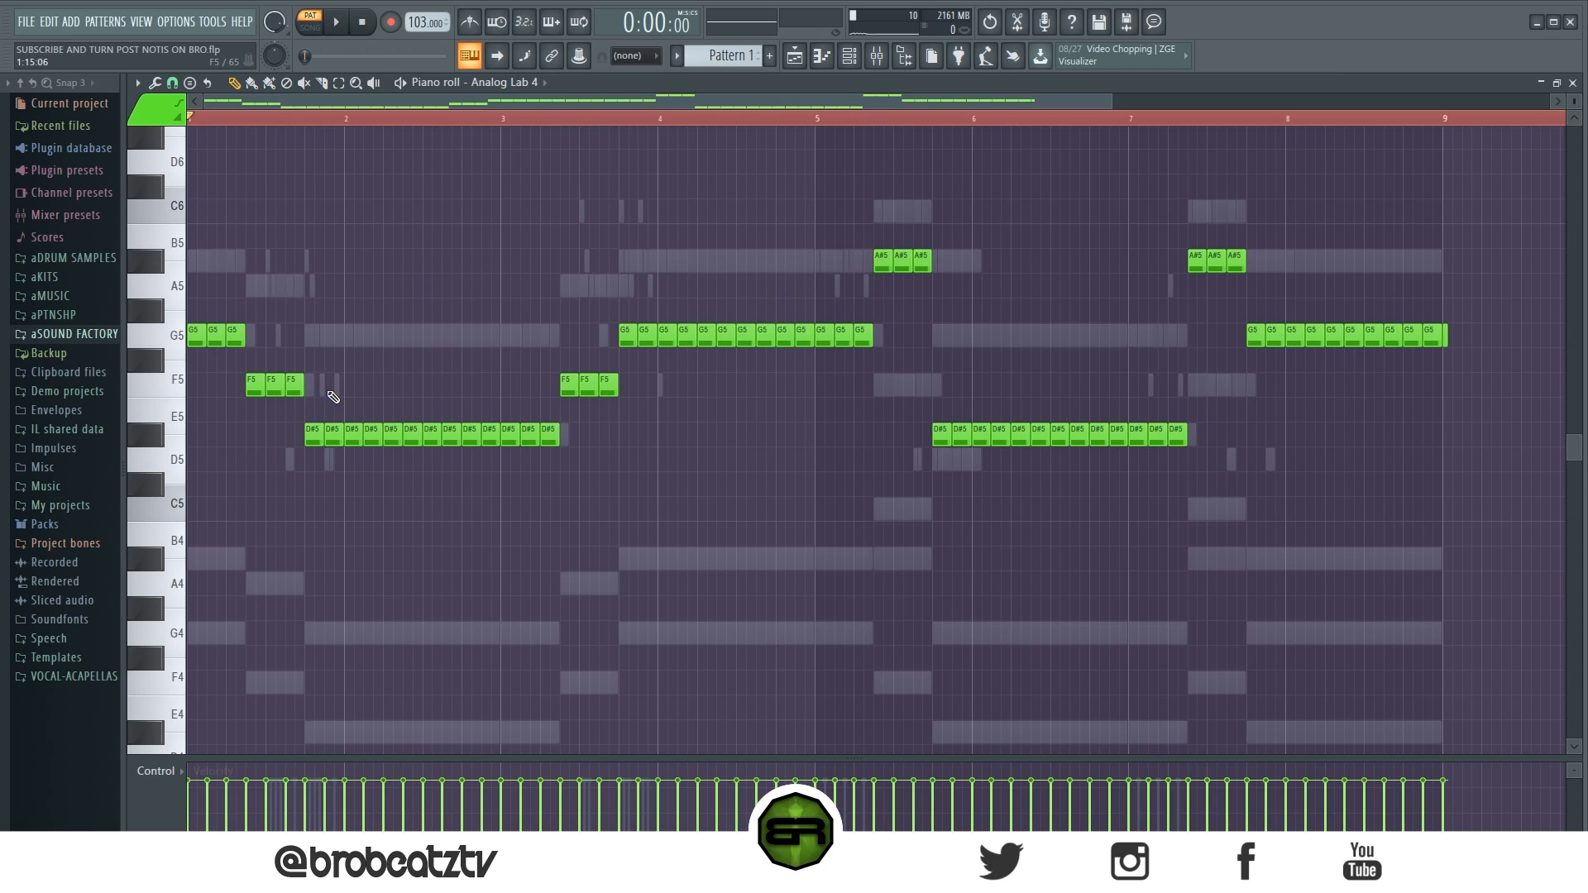
Delete one repeated note in each phrase and lengthen the preceding note to a full beat to fill the gap
left_click_drag(266, 390, 269, 392)
right_click(447, 438)
right_click(586, 389)
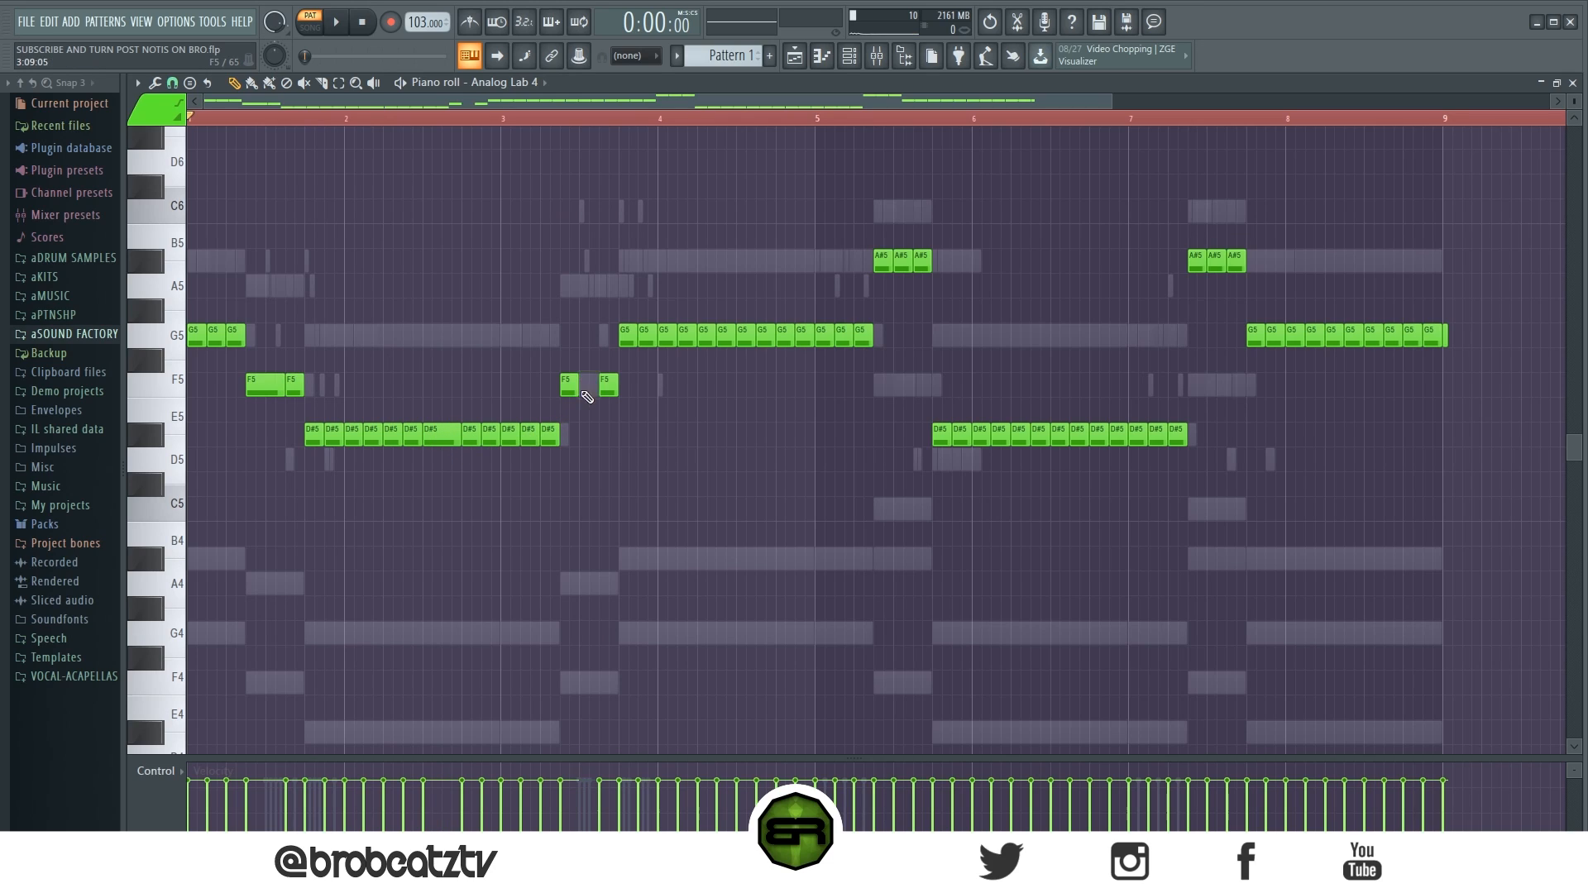
right_click(902, 261)
right_click(1214, 262)
right_click(1079, 435)
right_click(1388, 337)
left_click_drag(1382, 340, 1402, 340)
Transpose all the chopped notes down one octave and play them
key("ctrl+a")
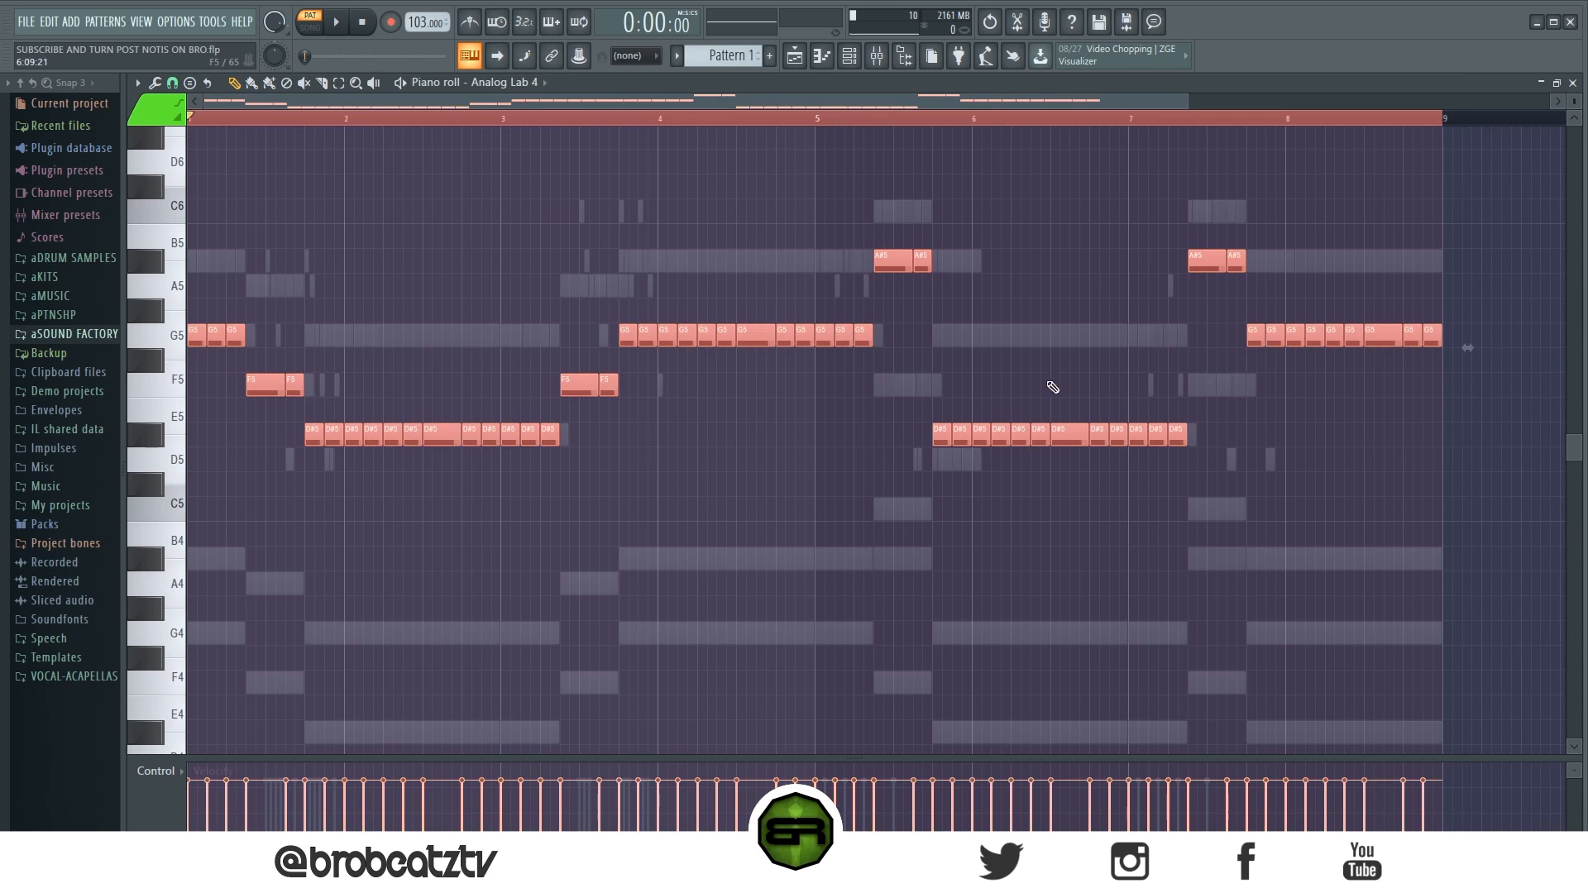
key("ctrl+Down")
key("space")
key("space")
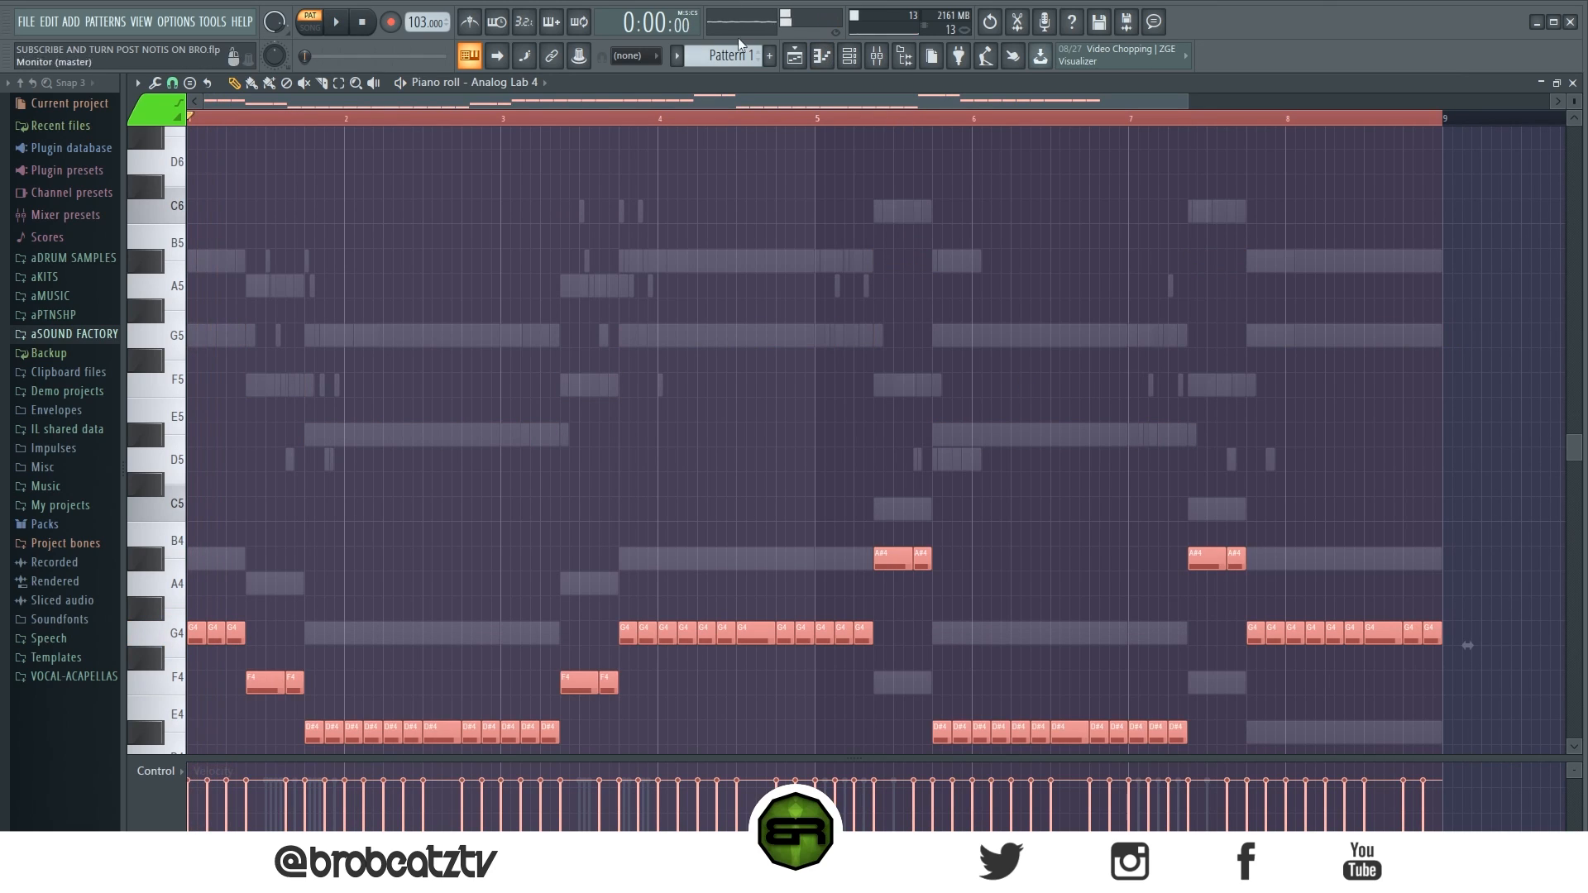
Show the playlist and the channel rack and play the whole pattern with all layers
left_click(797, 57)
left_click(851, 59)
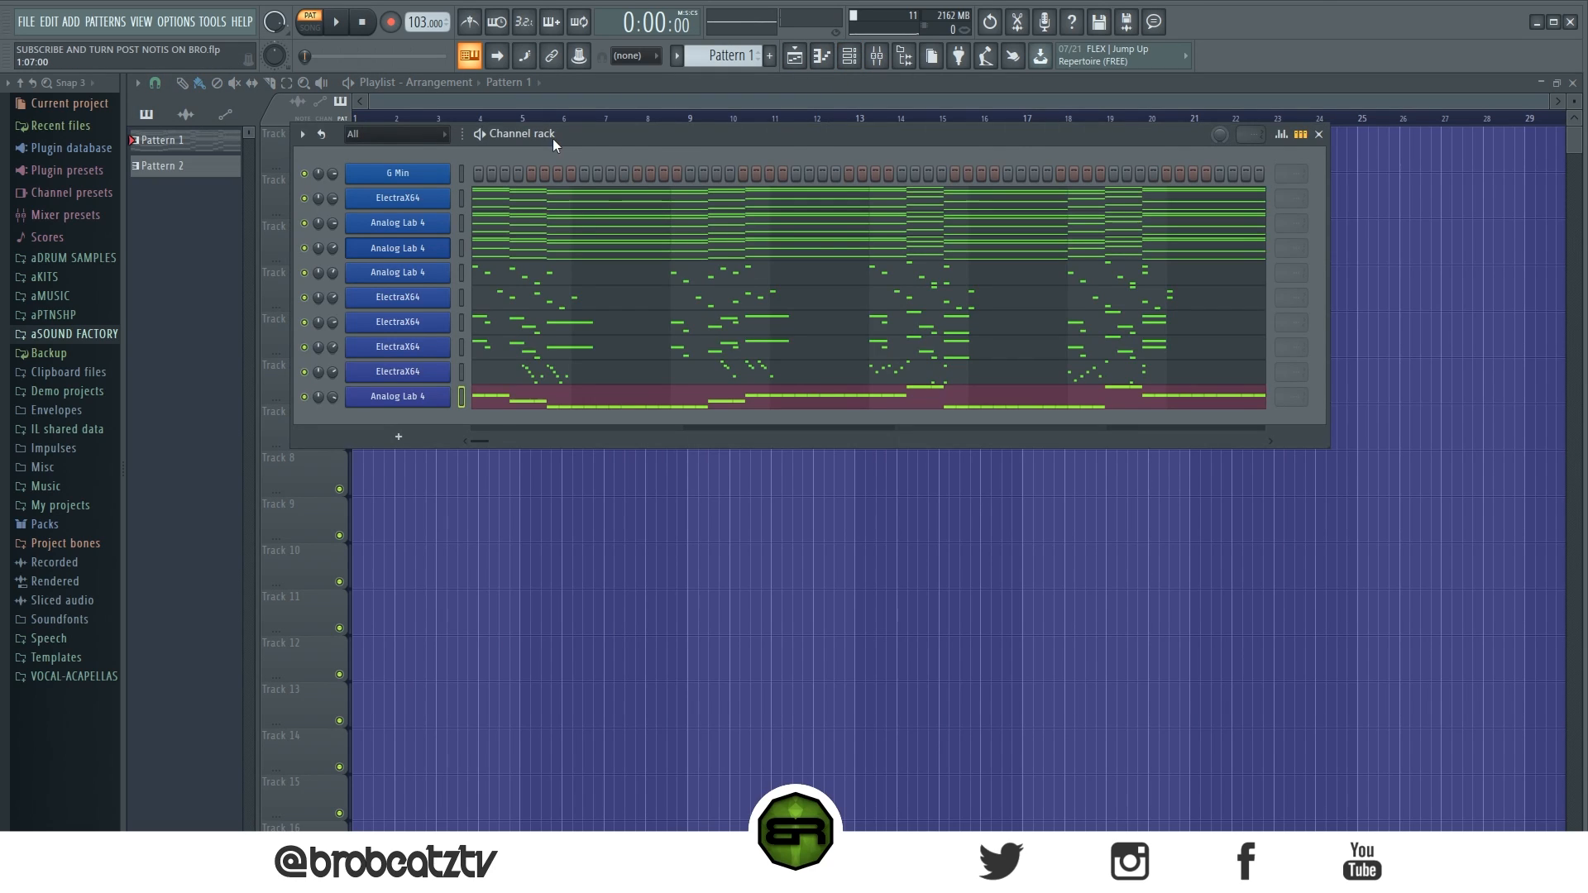
left_click_drag(551, 137, 632, 137)
key("space")
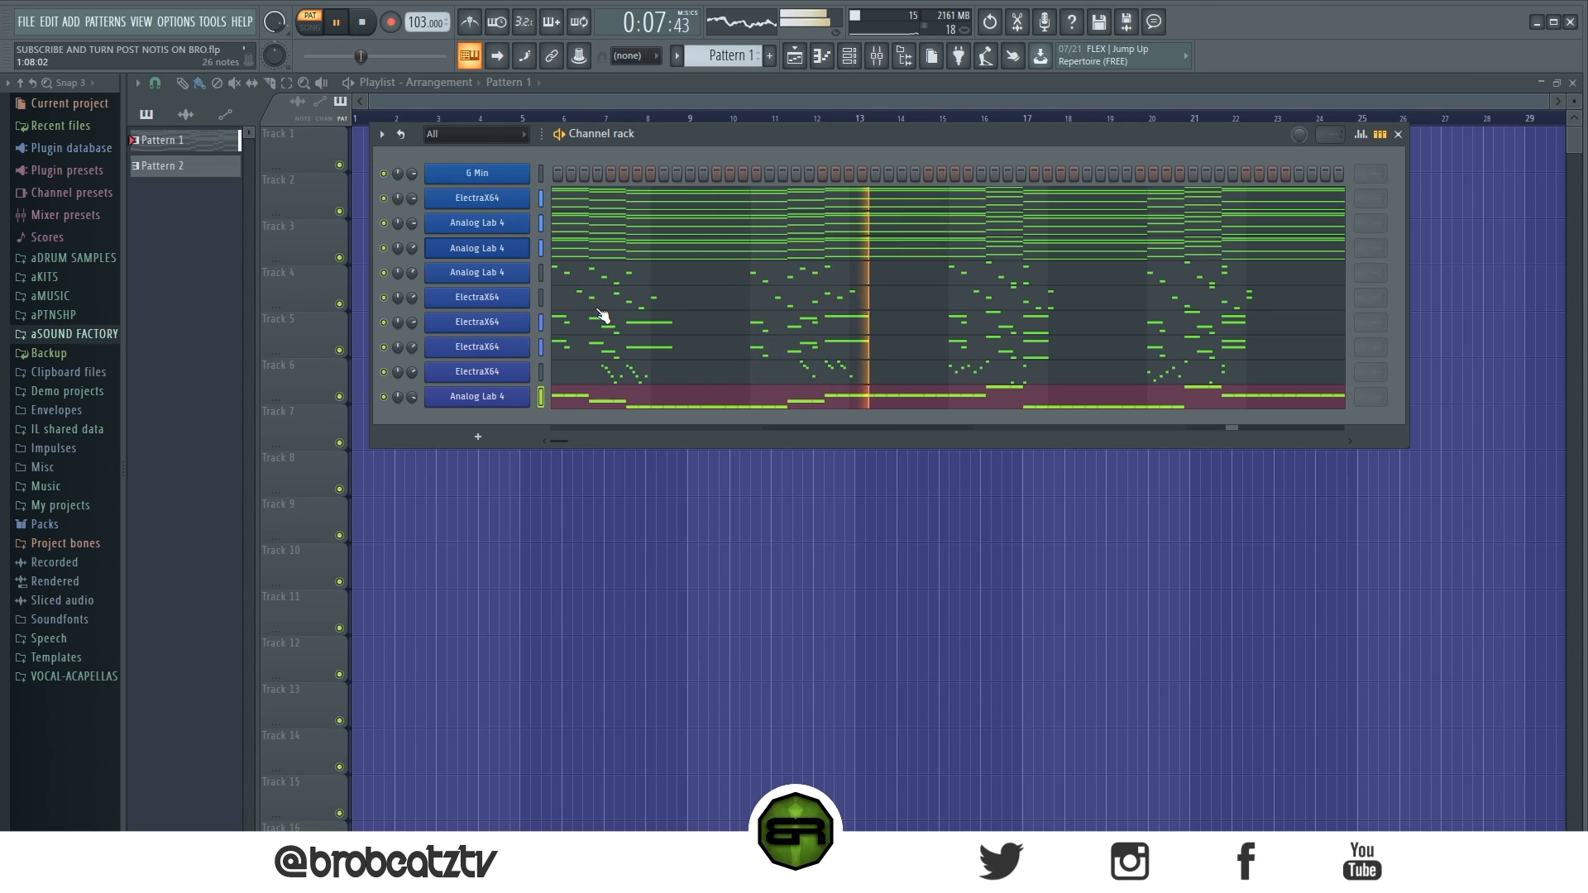
scroll(416, 399, "up", 3)
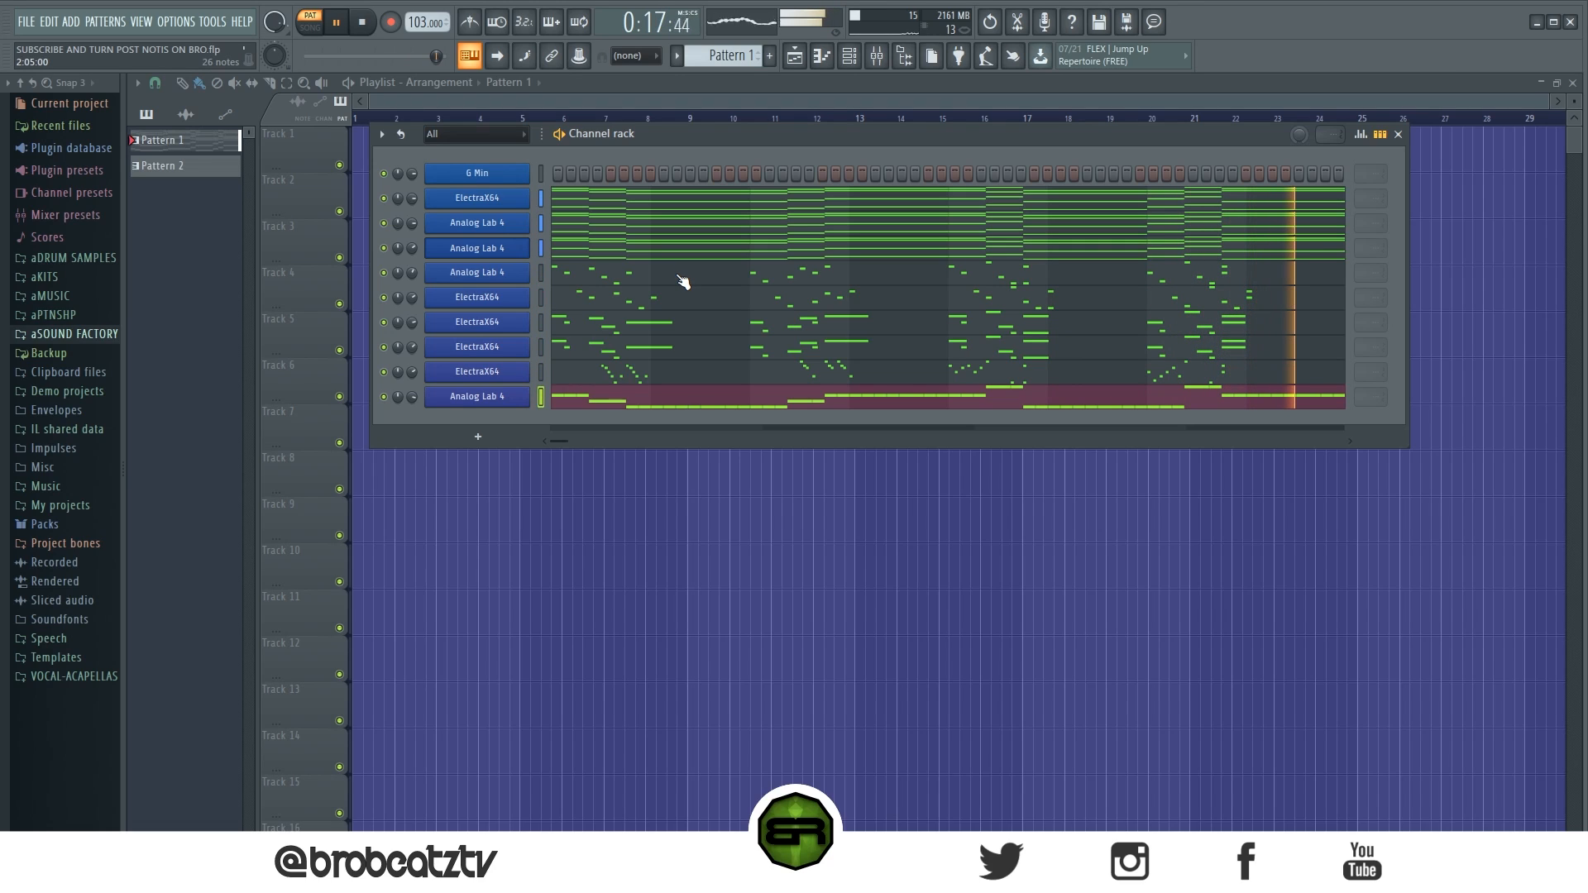
key("space")
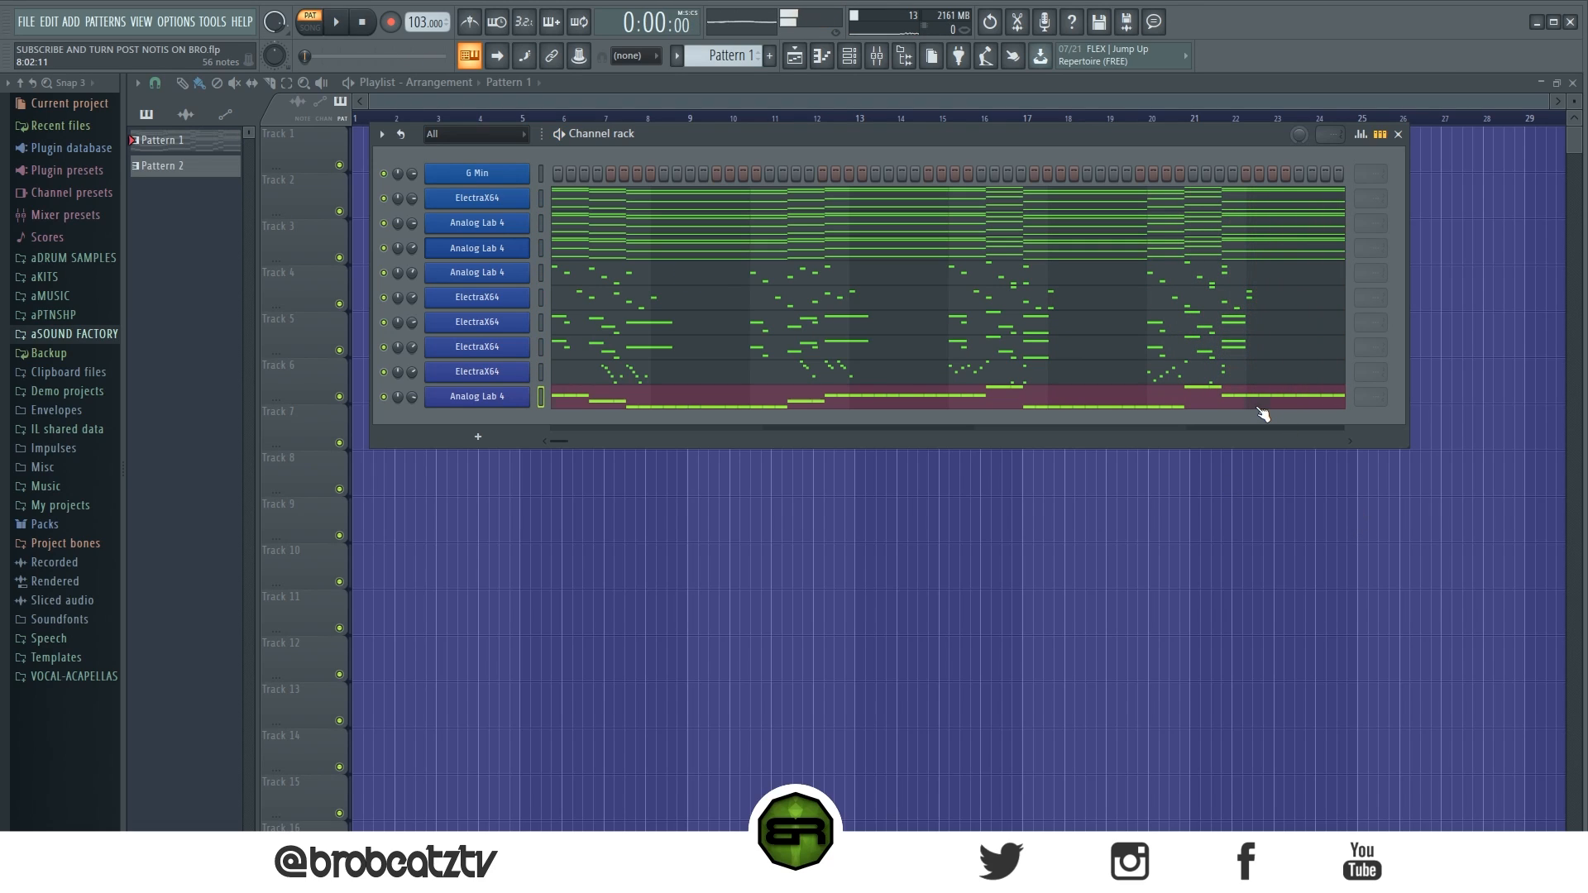
Open the upper Analog Lab 4 melody channel's piano roll, add G5, A5, A#5, A5 and F5 in bar 2, and select them
left_click(1212, 401)
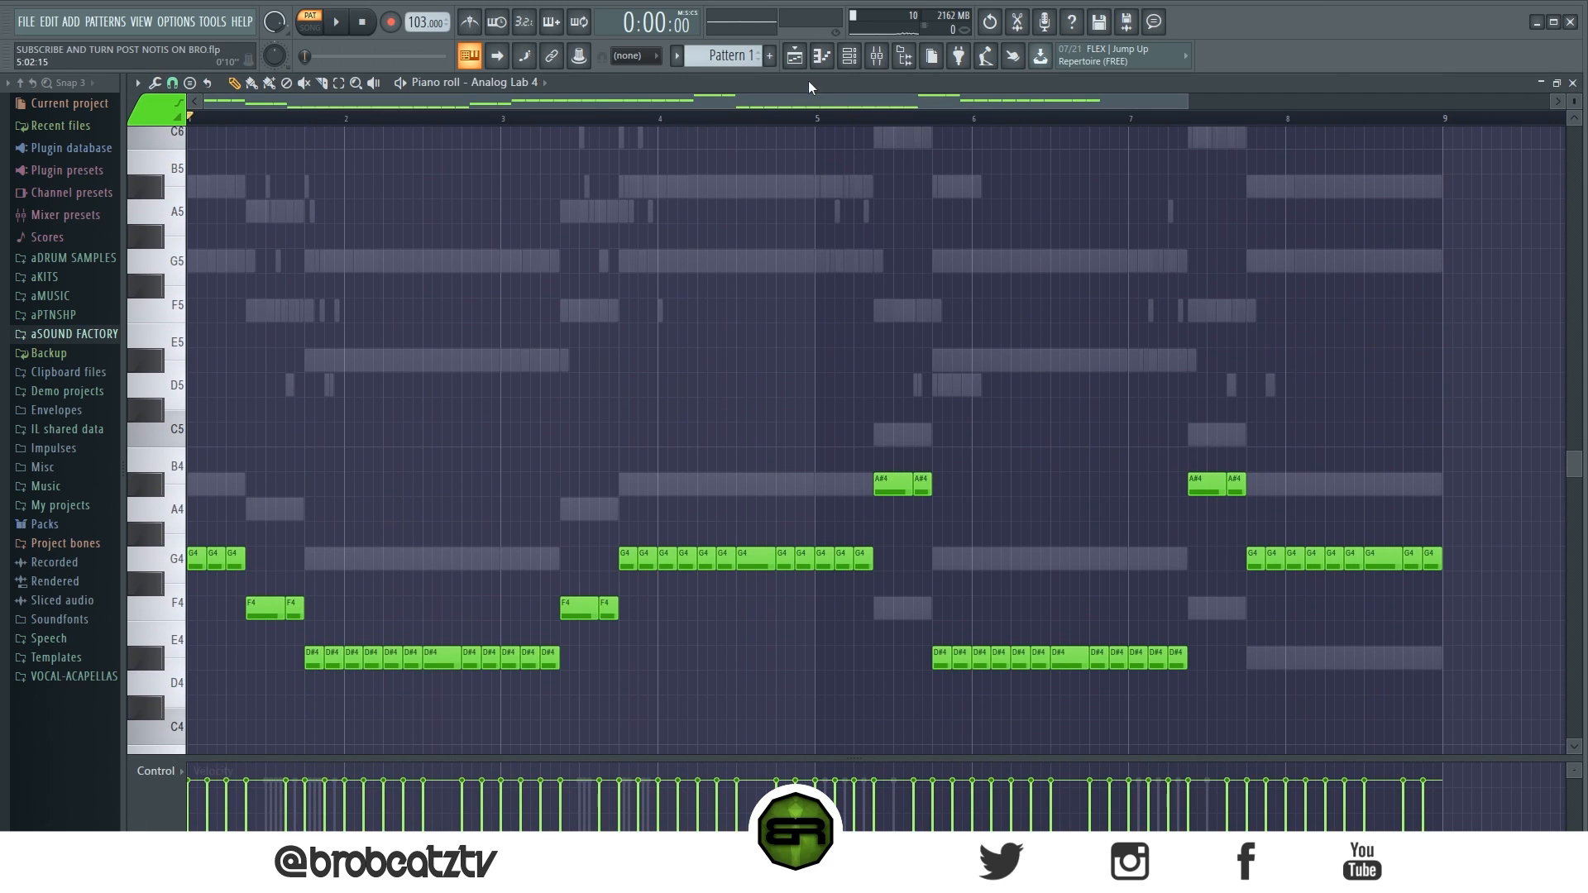
left_click(848, 55)
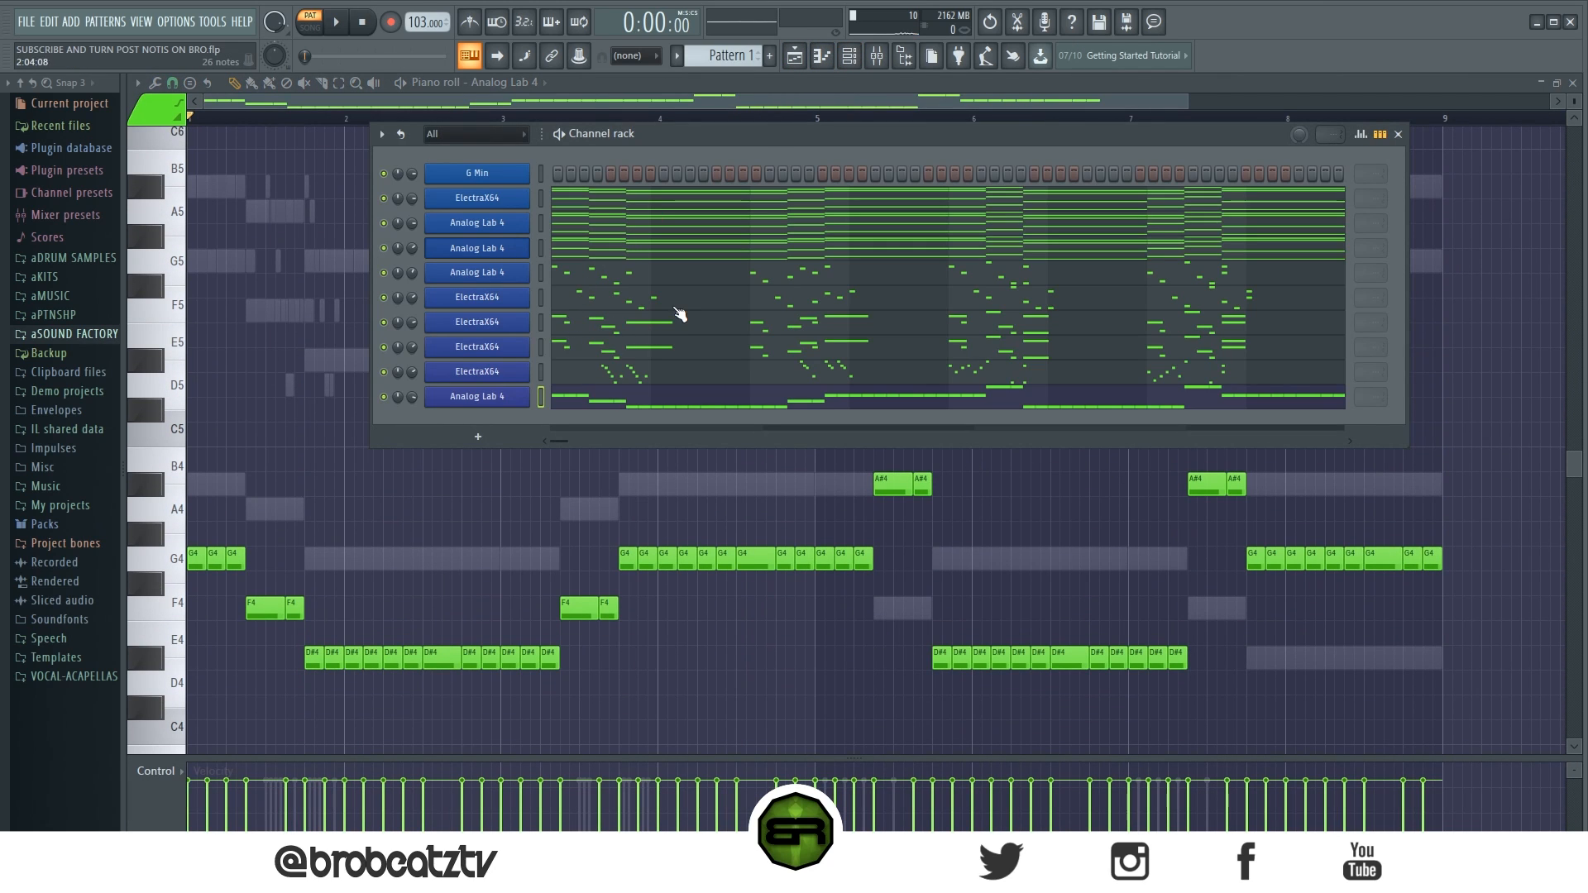
left_click(681, 277)
left_click_drag(335, 279, 482, 696)
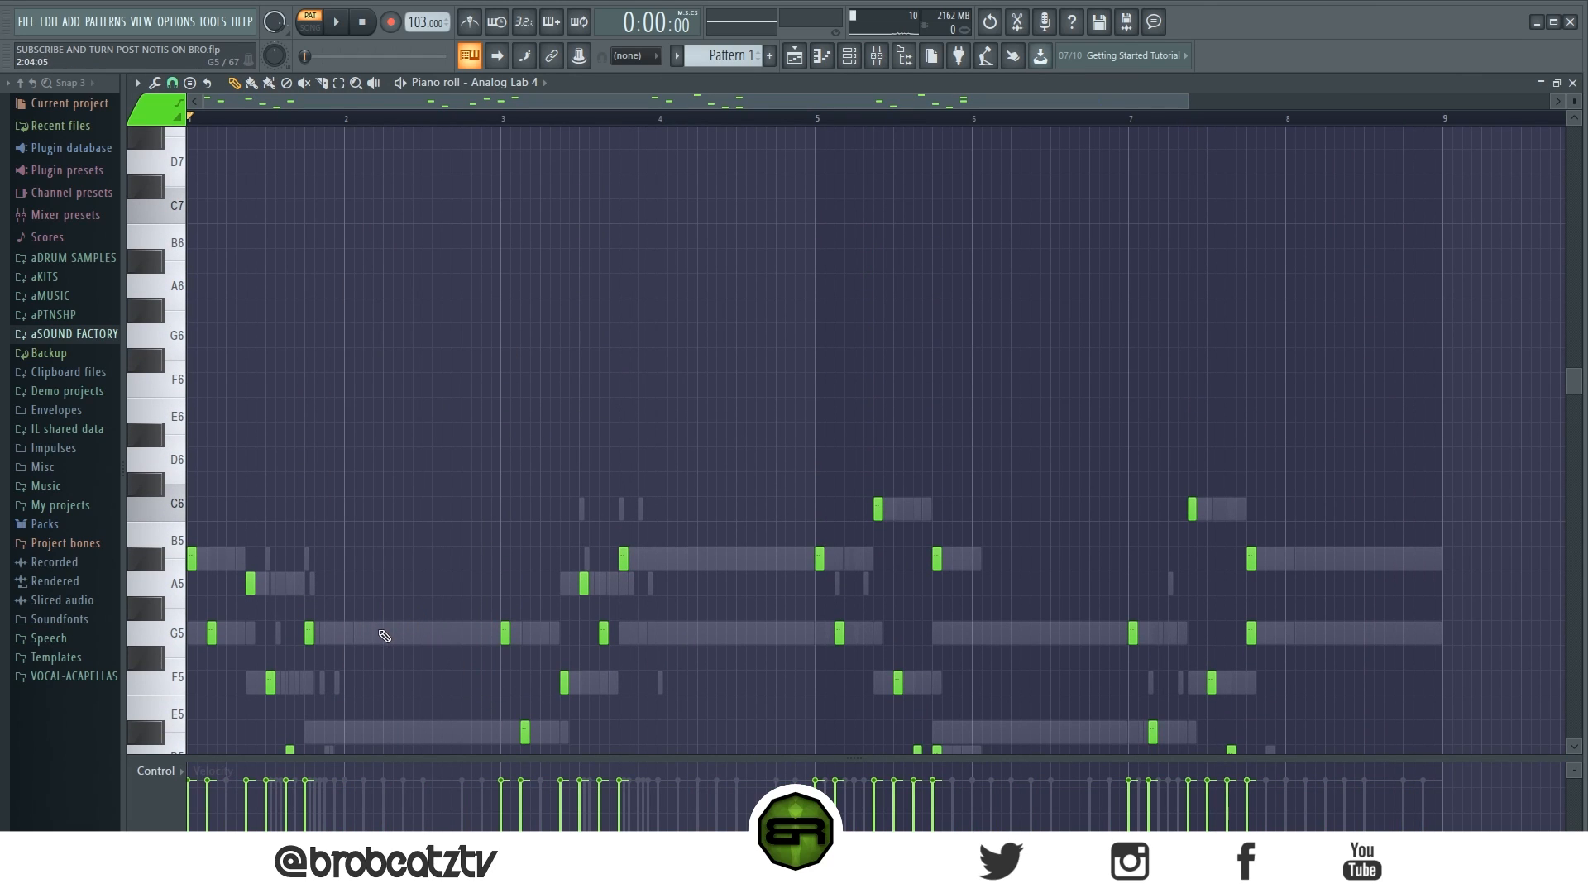
left_click(384, 632)
left_click_drag(427, 631, 388, 621)
left_click(401, 584)
left_click(405, 556)
left_click(426, 584)
scroll(443, 643, "down", 2)
left_click(447, 611)
left_click_drag(463, 620, 387, 474)
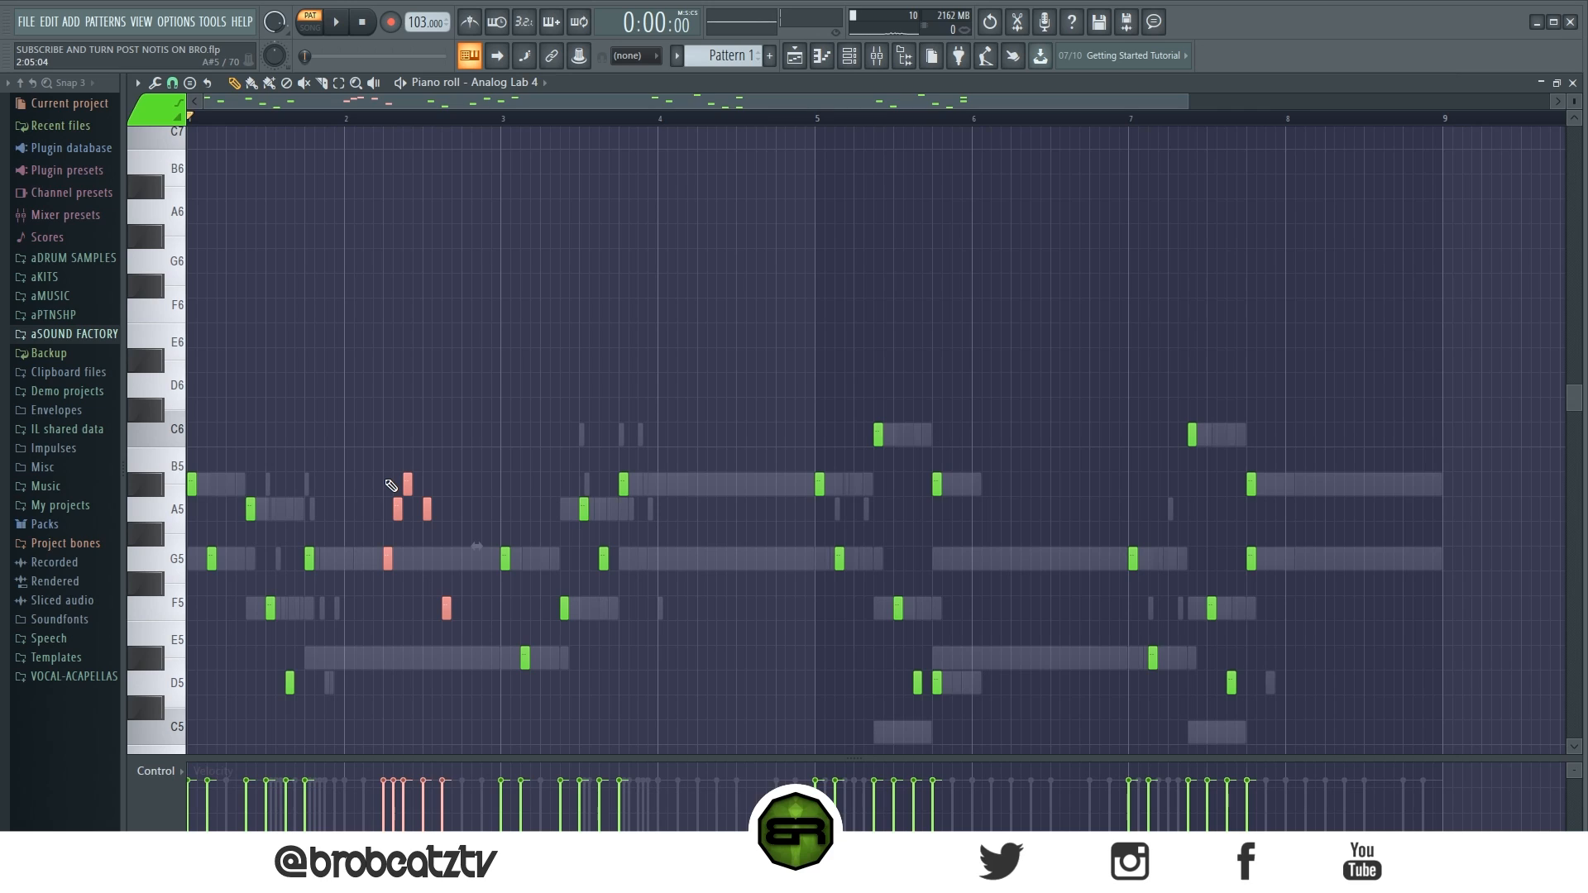
Raise the five notes one octave, duplicate them into bar 4, and add a closing D6 after the copy
key("ctrl+Up")
left_click_drag(385, 260, 700, 260)
left_click(756, 360)
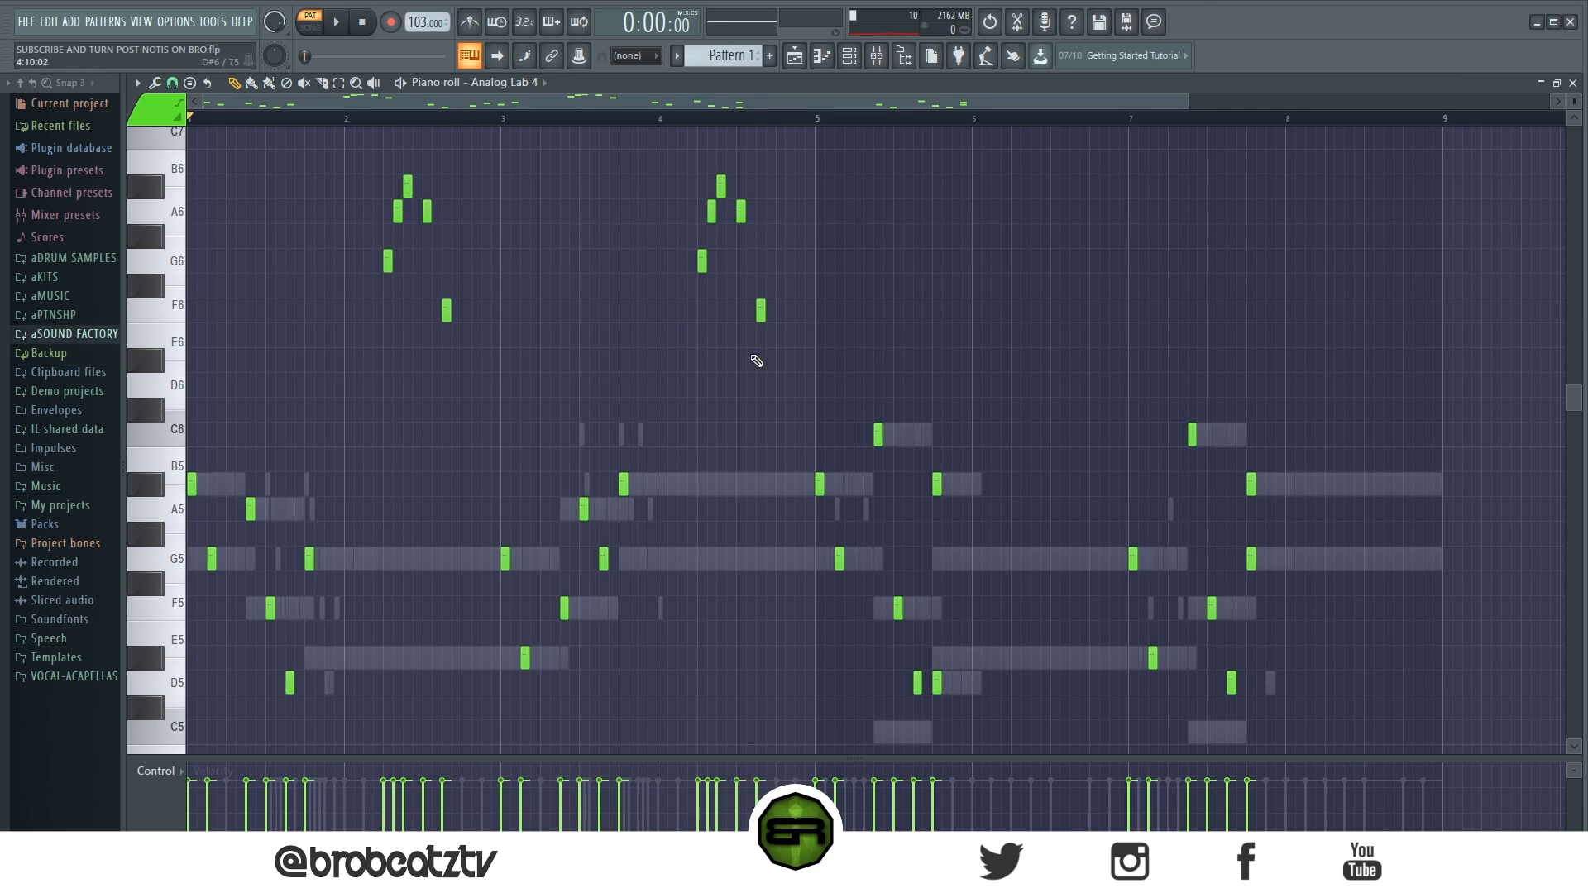
left_click(774, 383)
Play the pattern with the high fills and delete all the added notes in bars 2 and 4
key("space")
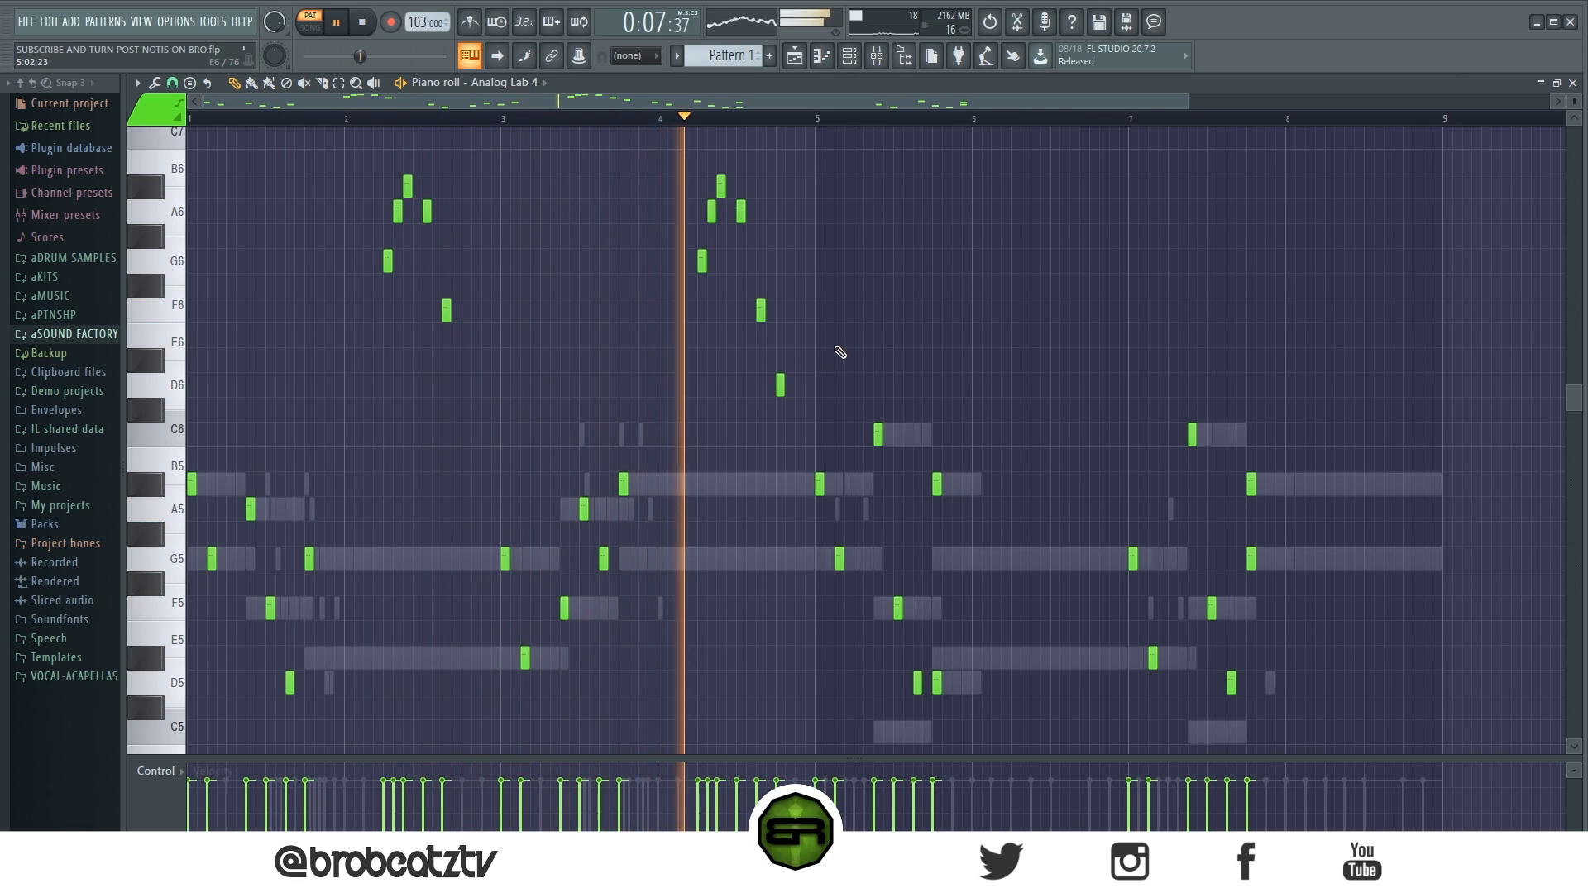
key("space")
left_click_drag(818, 425, 311, 178)
key("Delete")
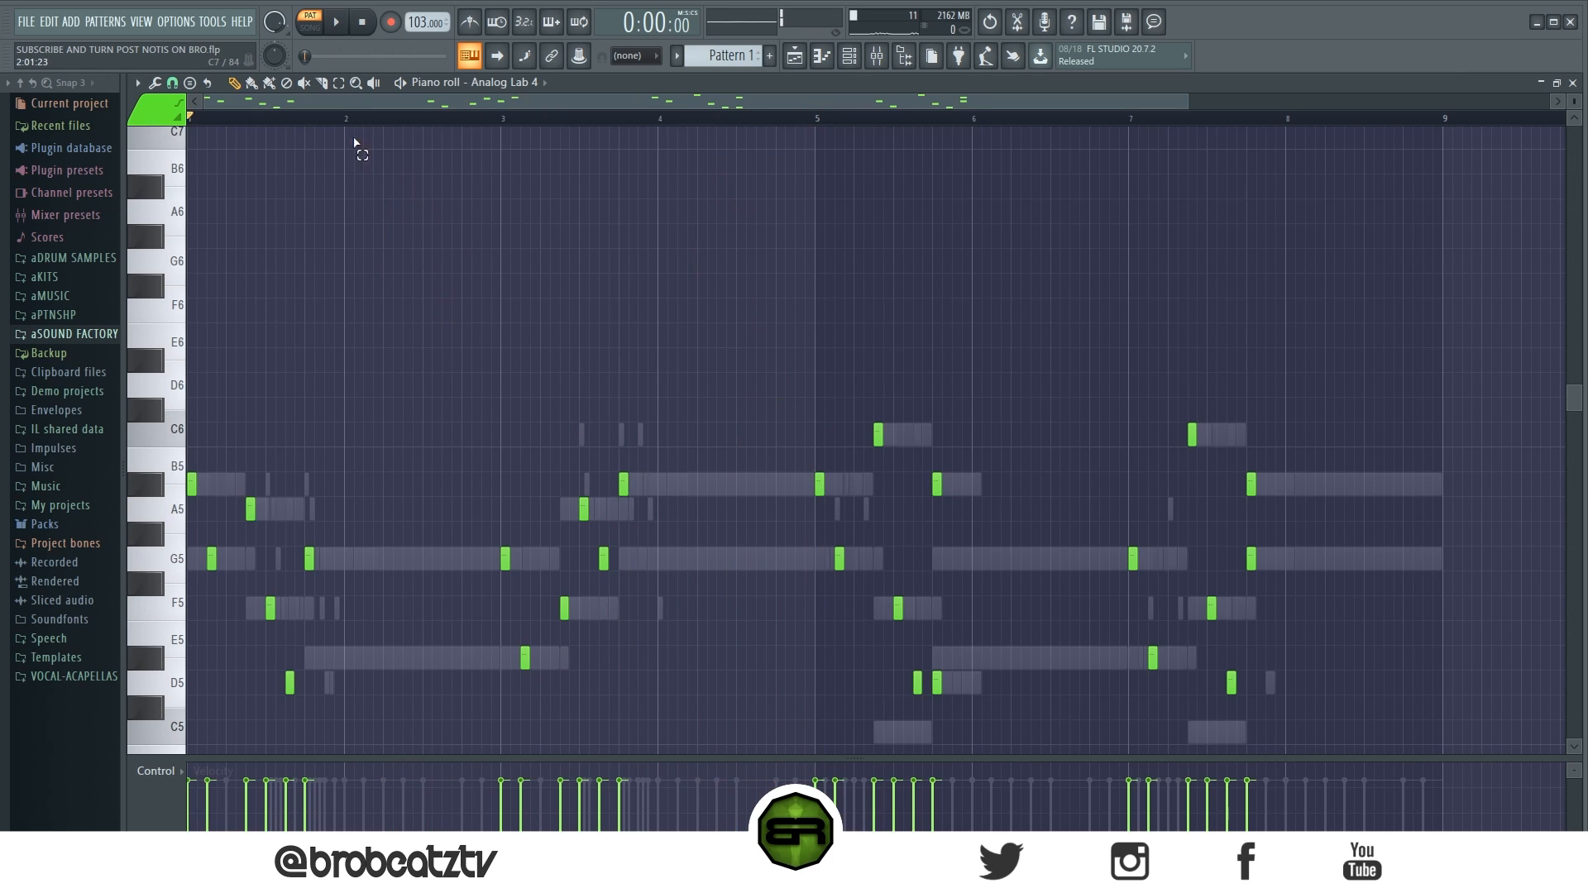
Show the channel rack over the piano roll and move its window aside
left_click(849, 56)
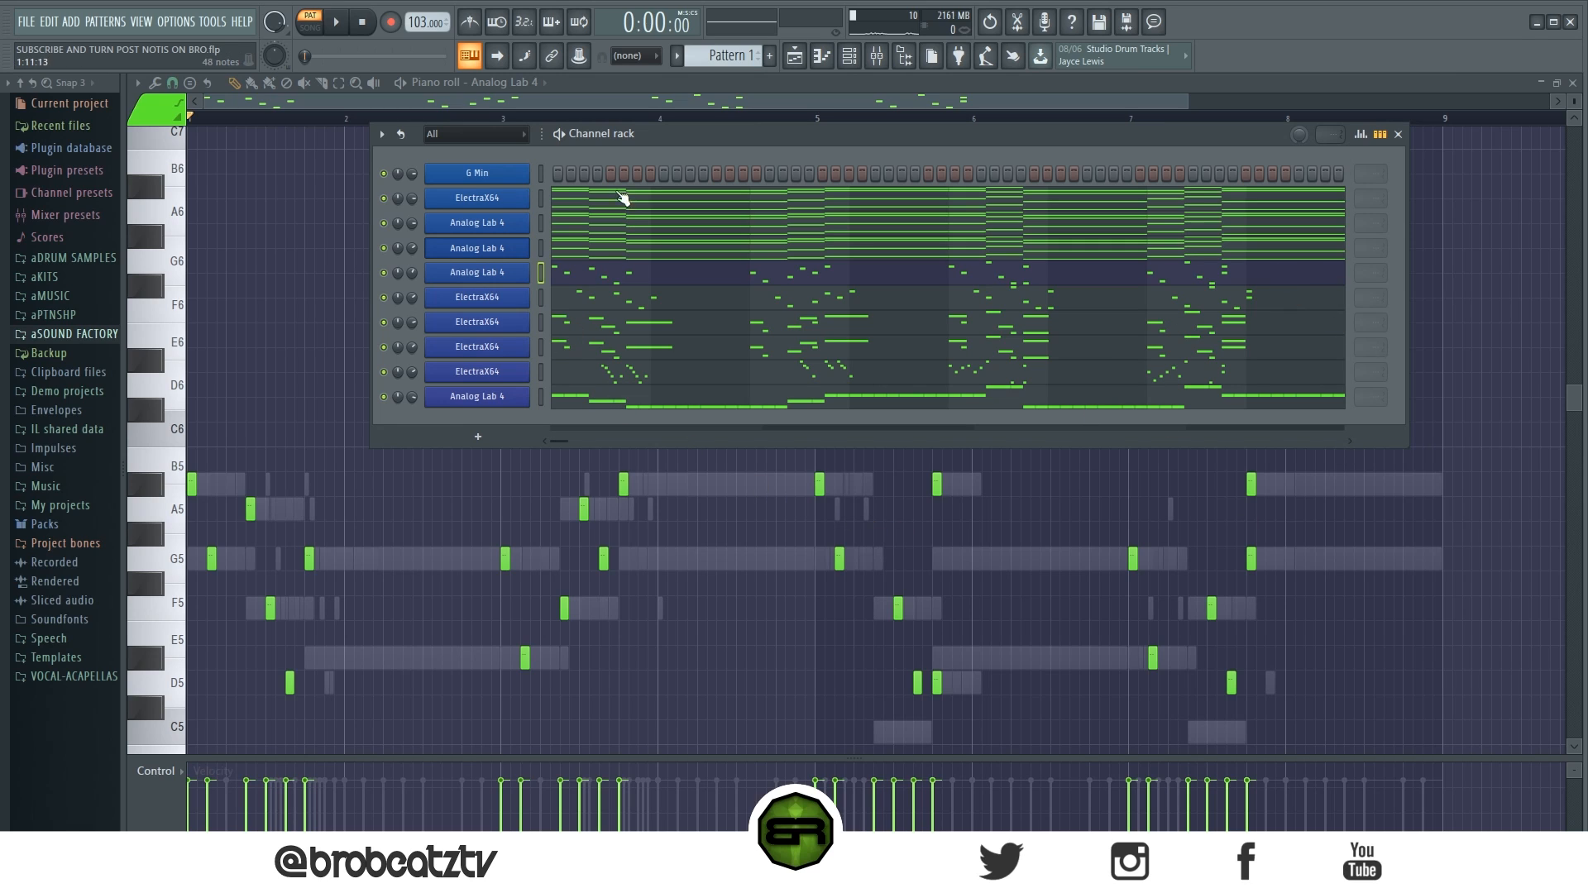
left_click_drag(623, 140, 454, 149)
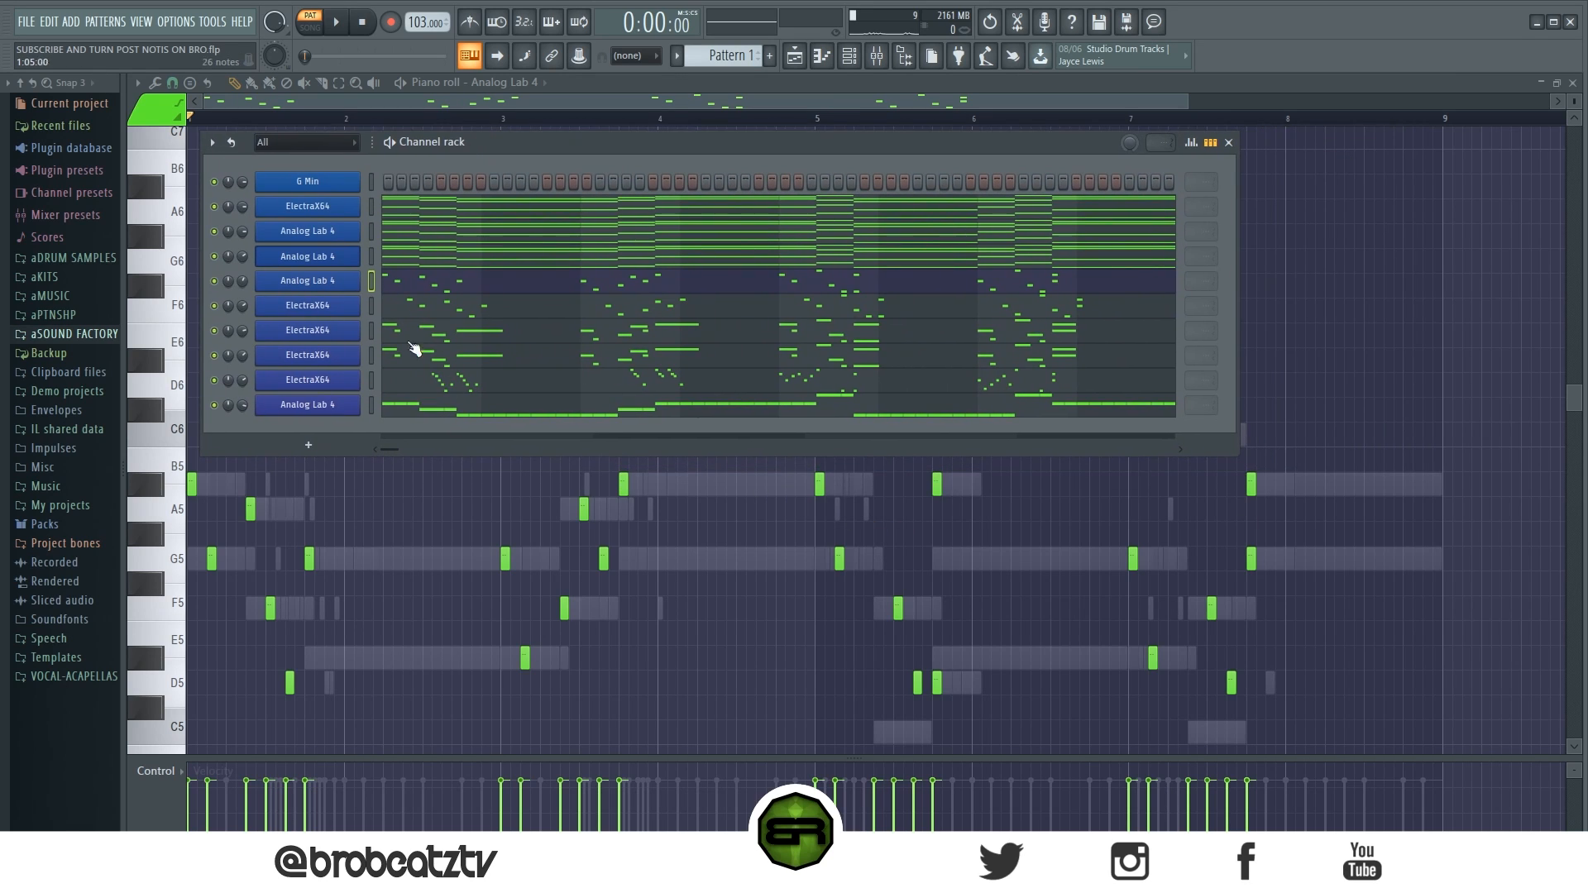